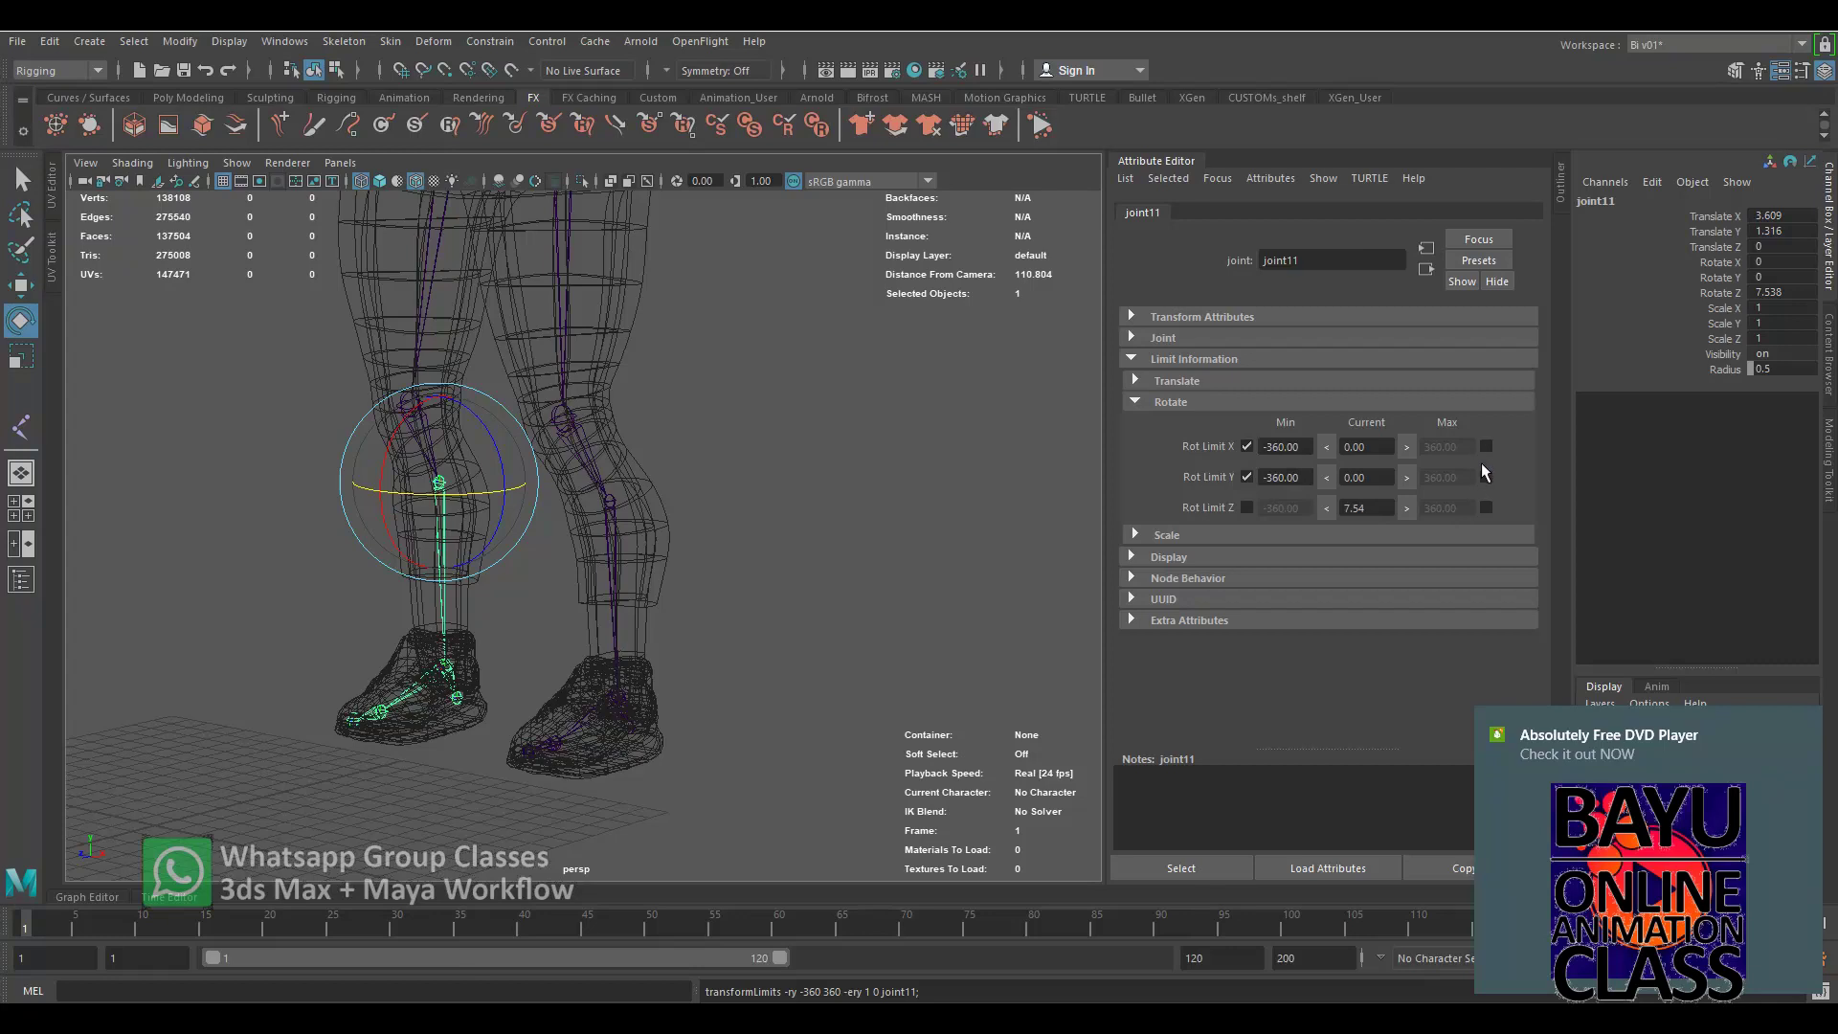
Enable joint11's rotation limits at current values: X and Y at 0, Z at 7.54.
left_click(1486, 477)
left_click(1247, 507)
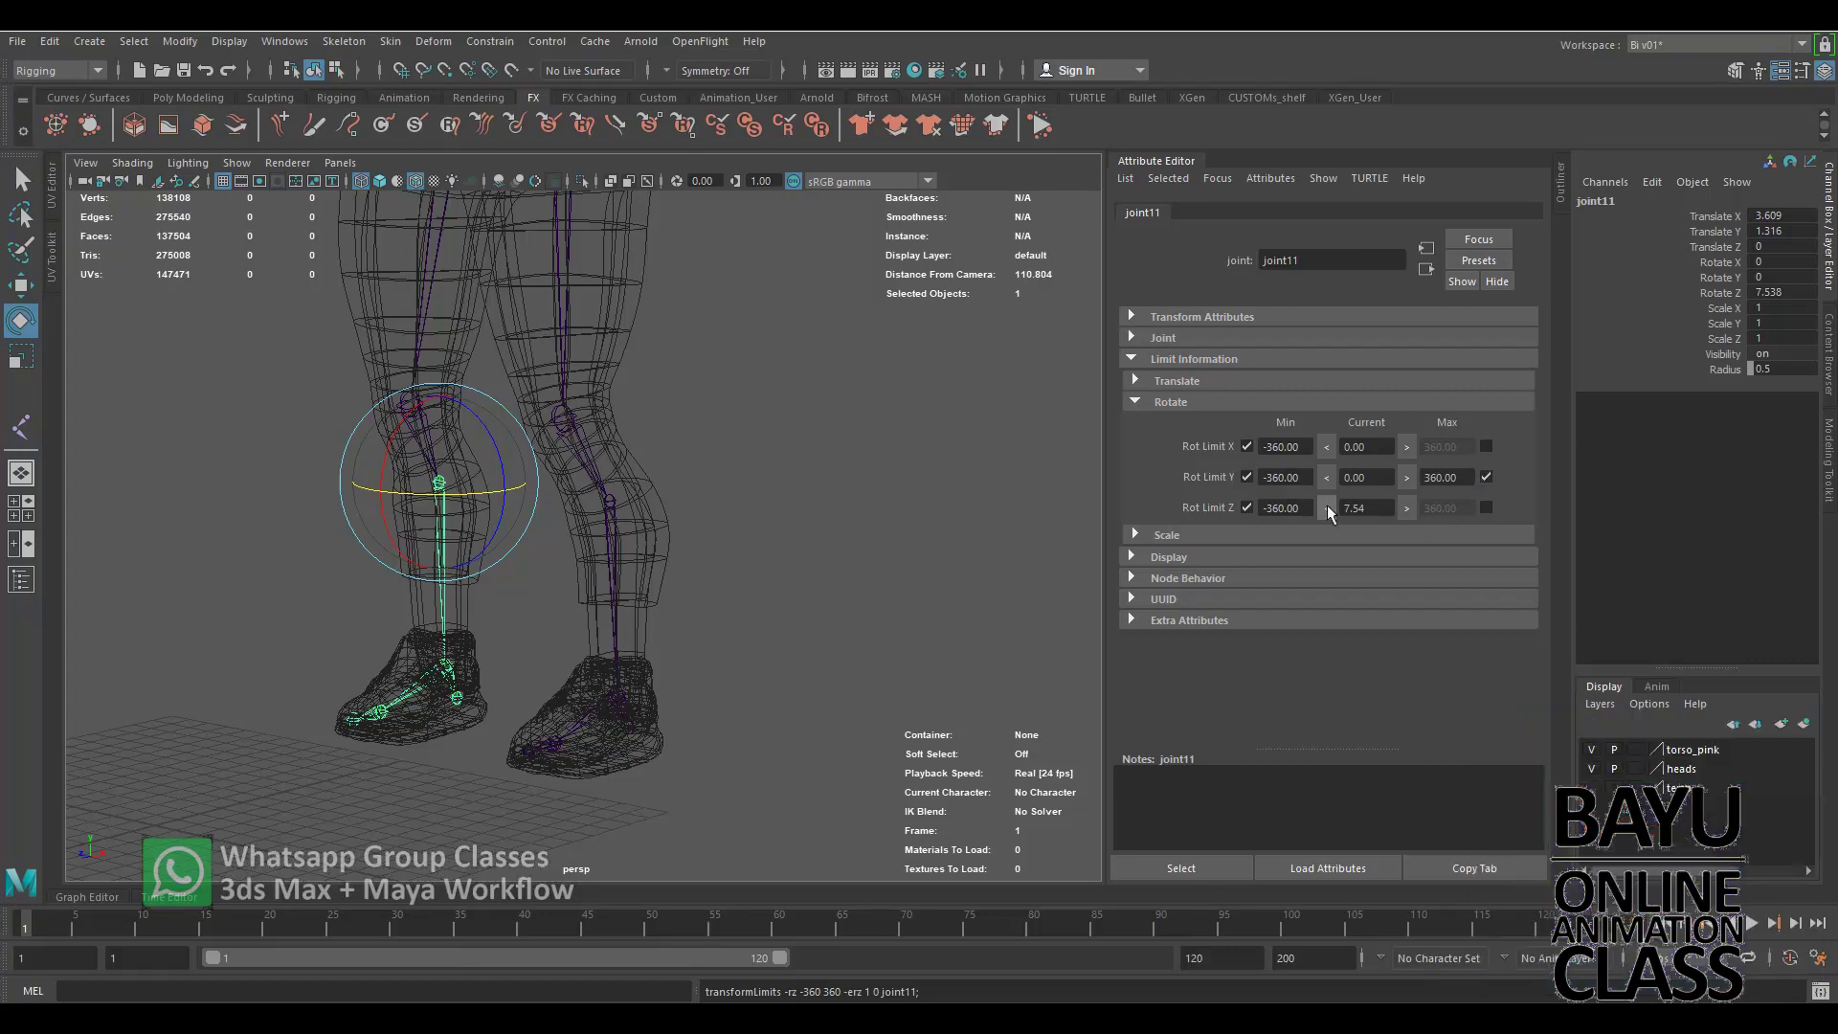
left_click(1326, 446)
left_click(1406, 446)
left_click(1486, 508)
left_click(1486, 446)
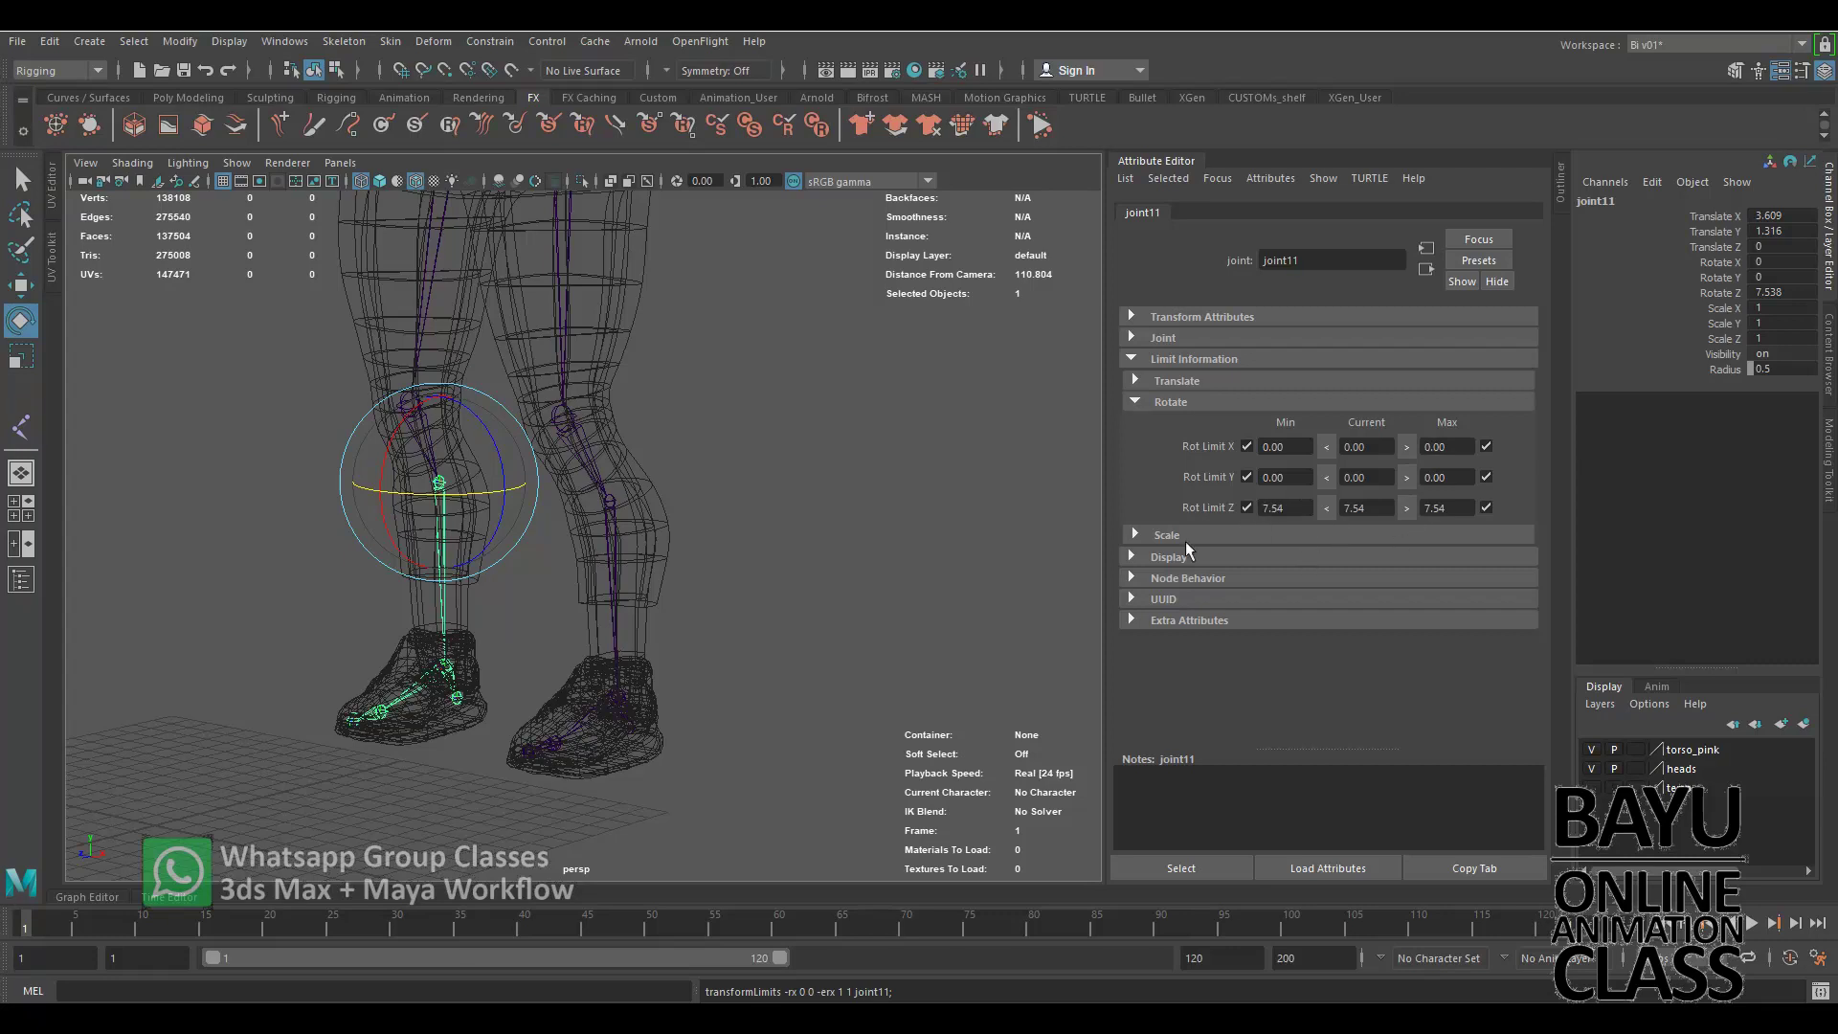
Test the locked knee rotation, hide the Attribute Editor and deselect the joint.
left_click(476, 515)
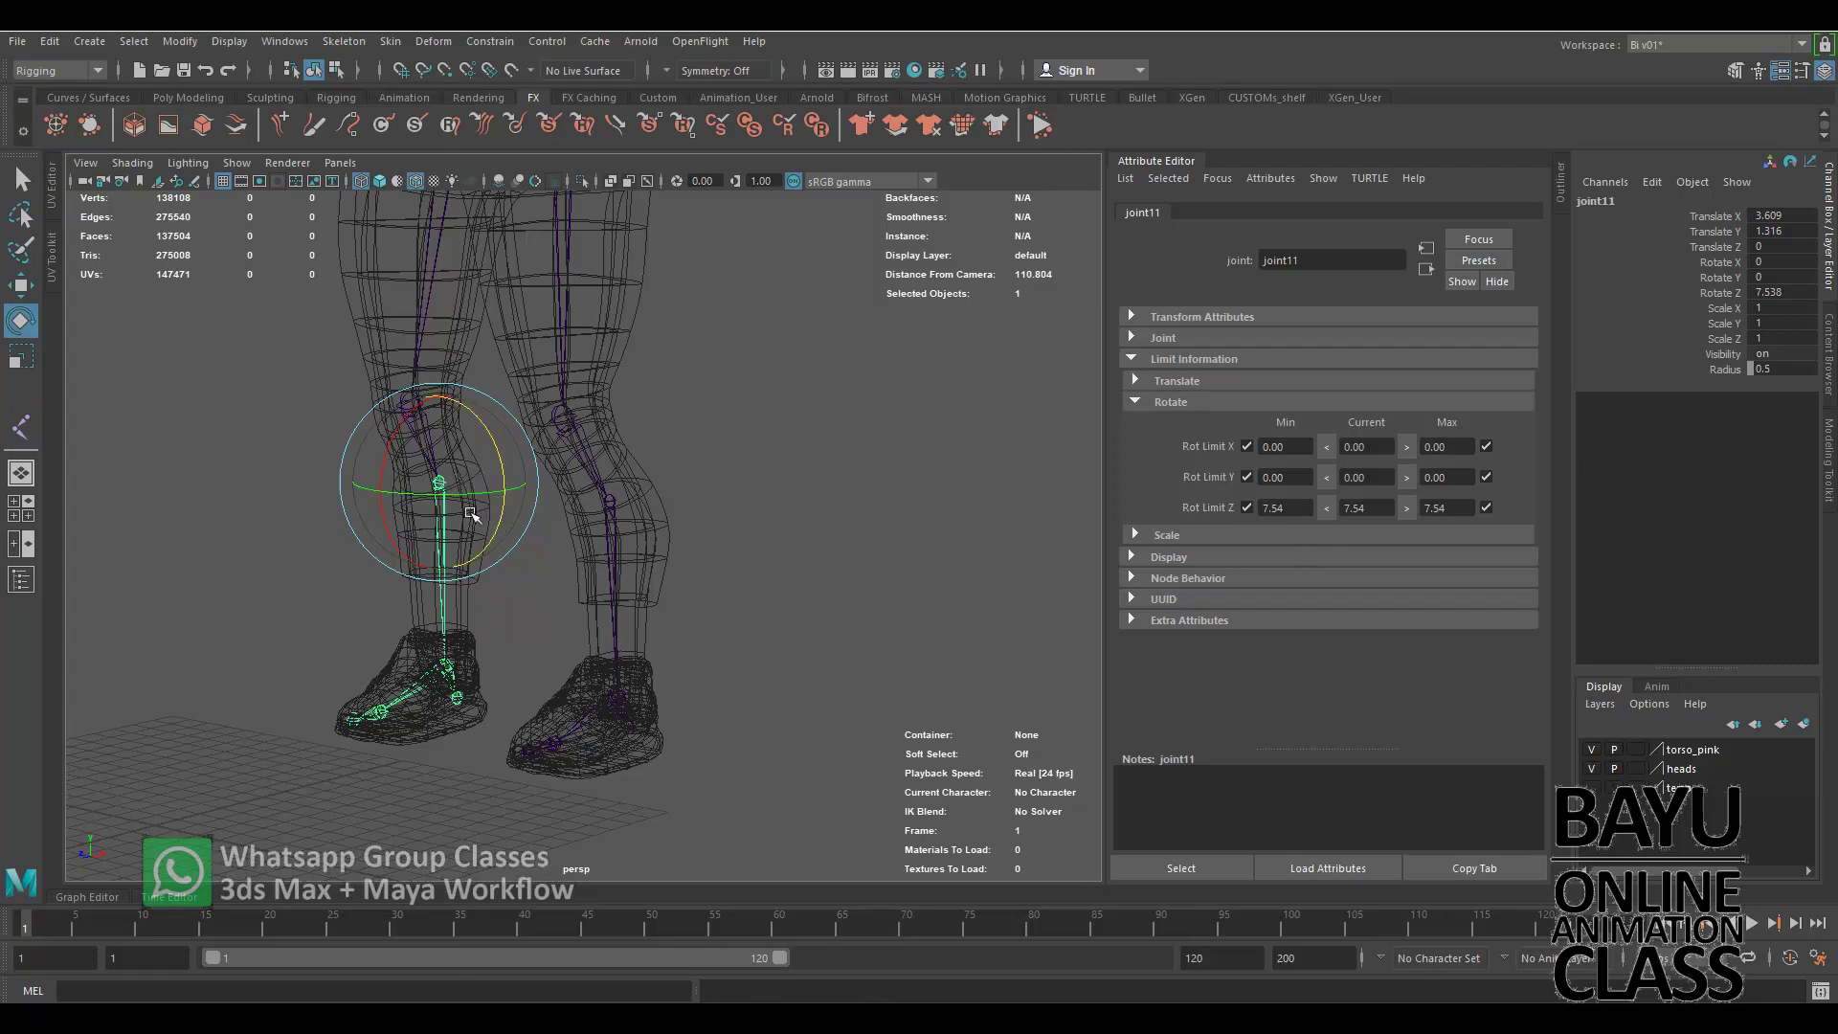
left_click(397, 522)
key("ctrl+a")
mouse_move(973, 457)
left_mouse_down("alt")
mouse_move(1000, 524)
mouse_move(998, 488)
mouse_move(986, 510)
mouse_move(1036, 510)
left_mouse_up("alt")
left_click(1002, 476)
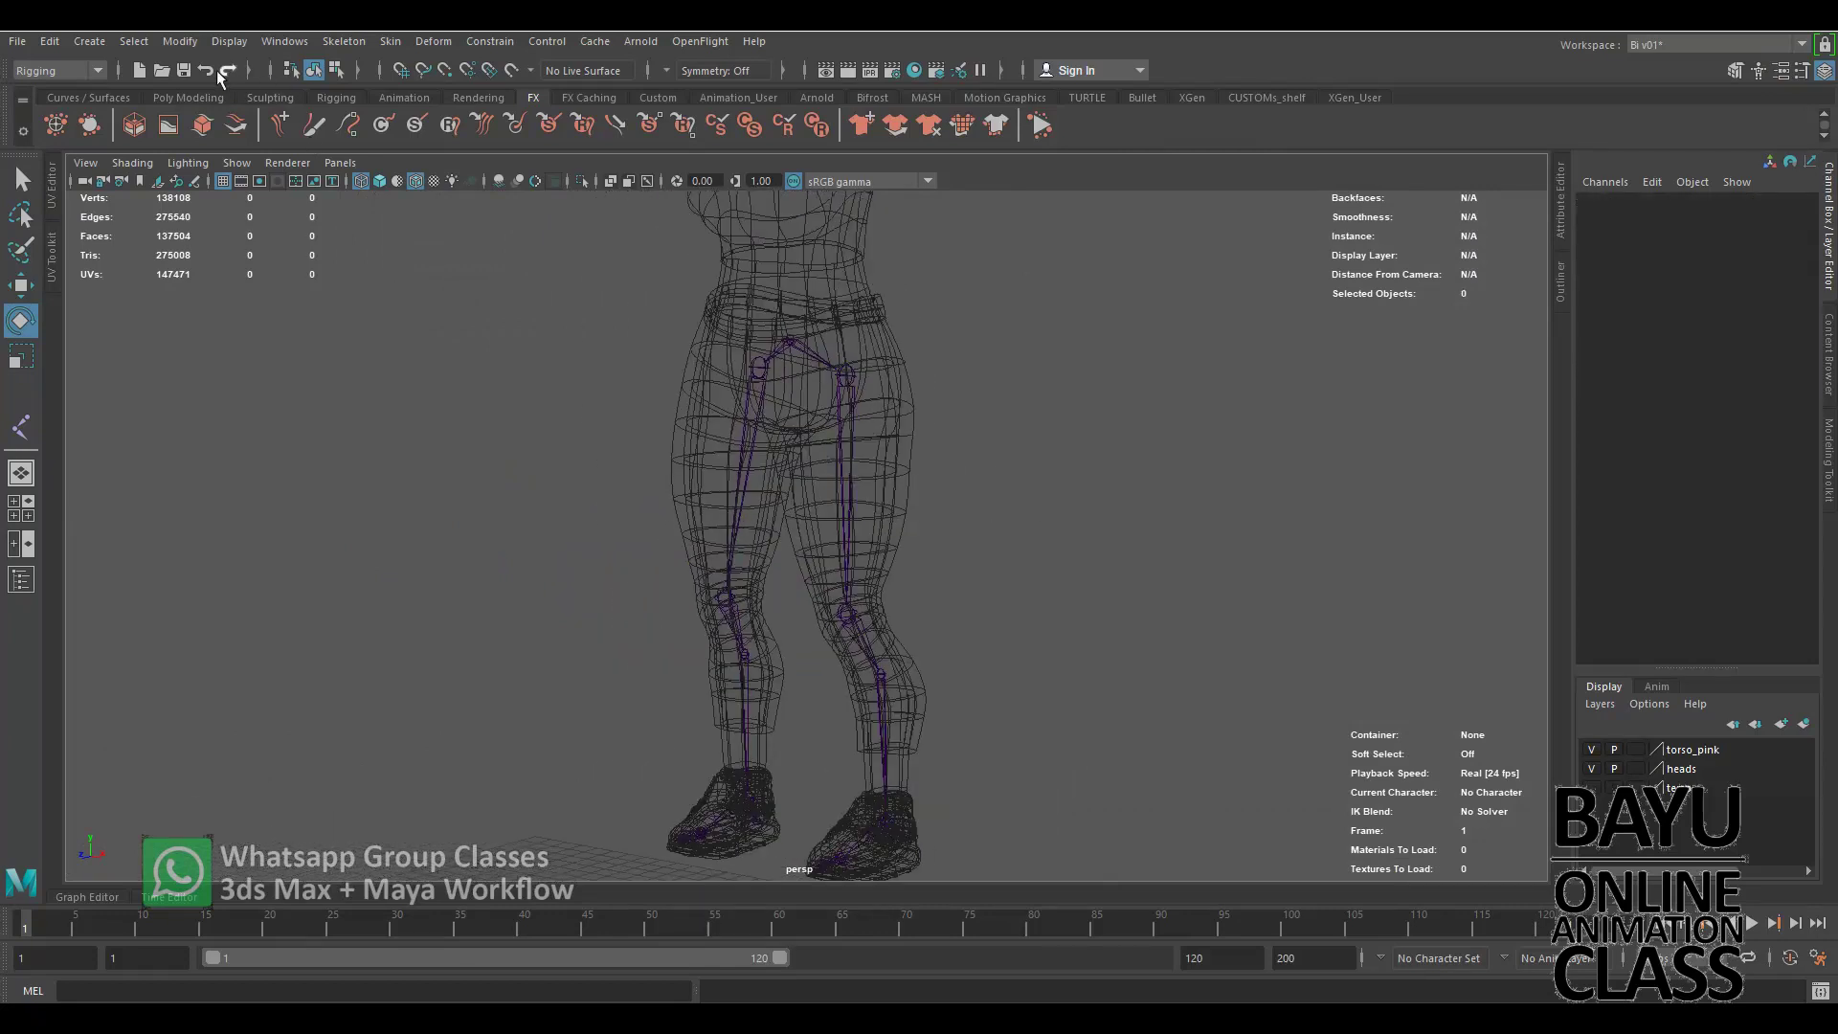
Apply a red wireframe colour to the leg skeleton through its root joint1.
left_click(224, 42)
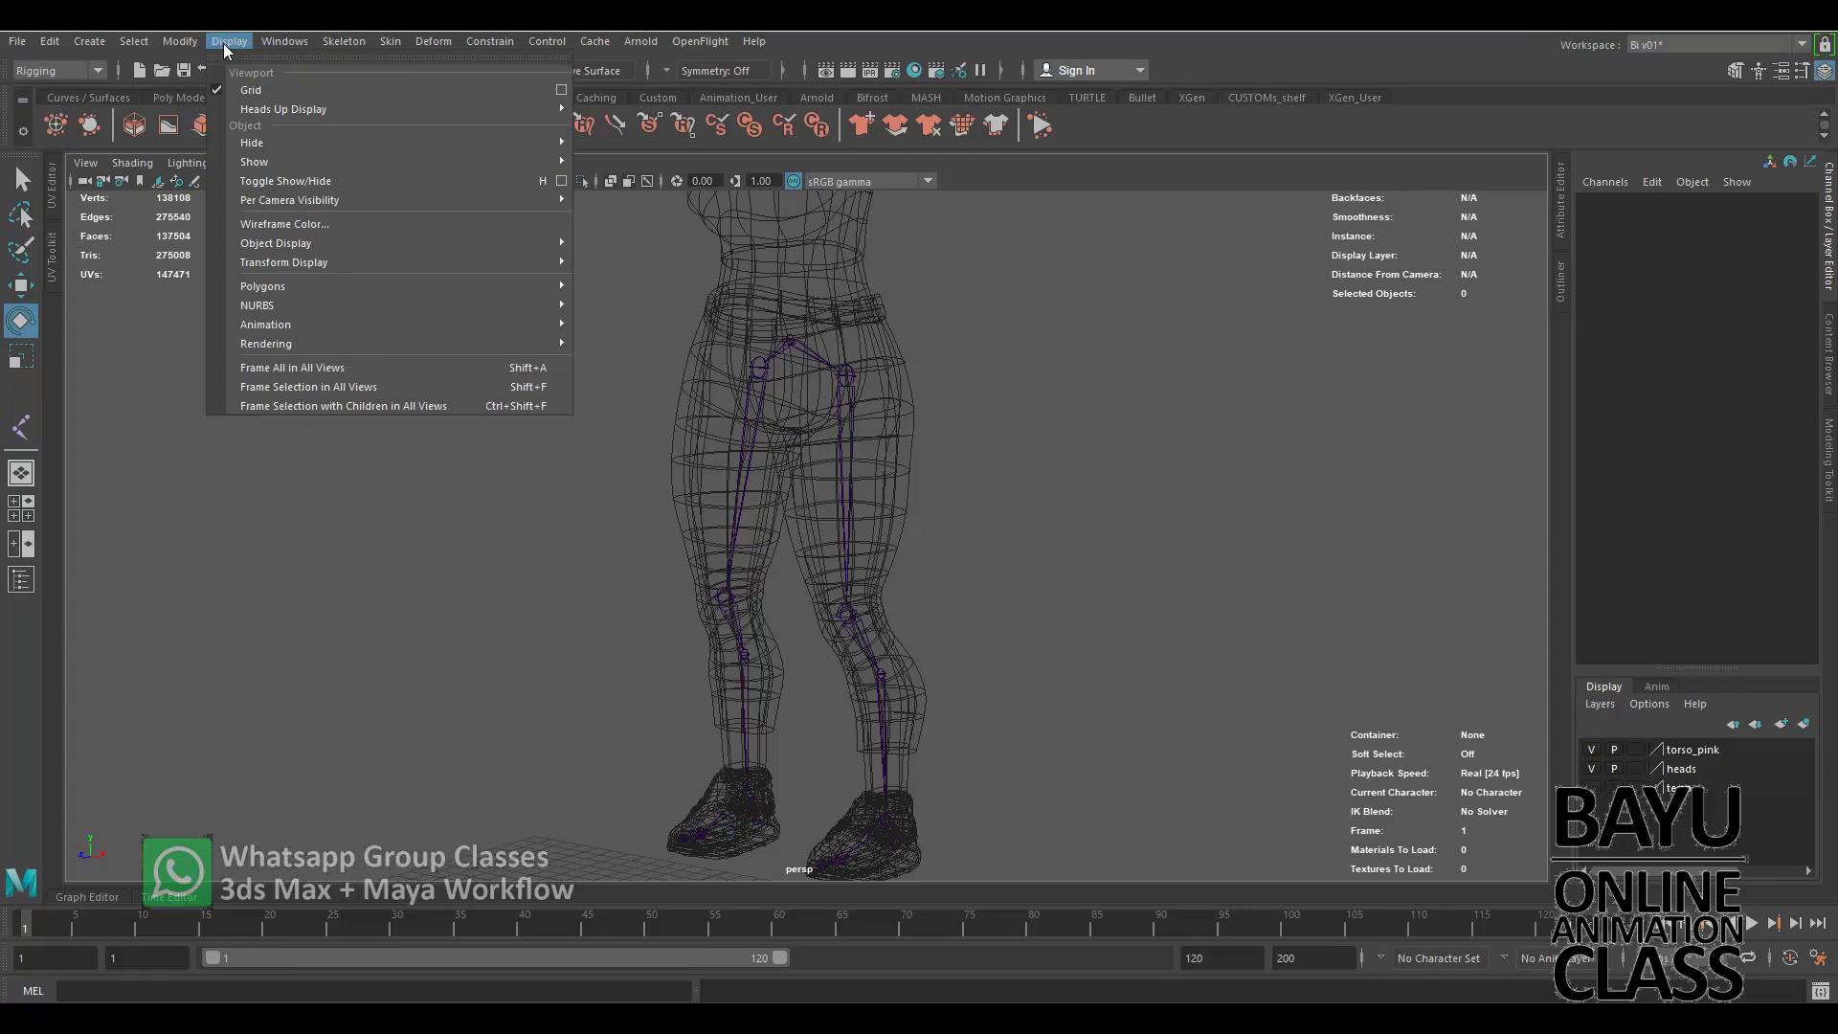
left_click(336, 226)
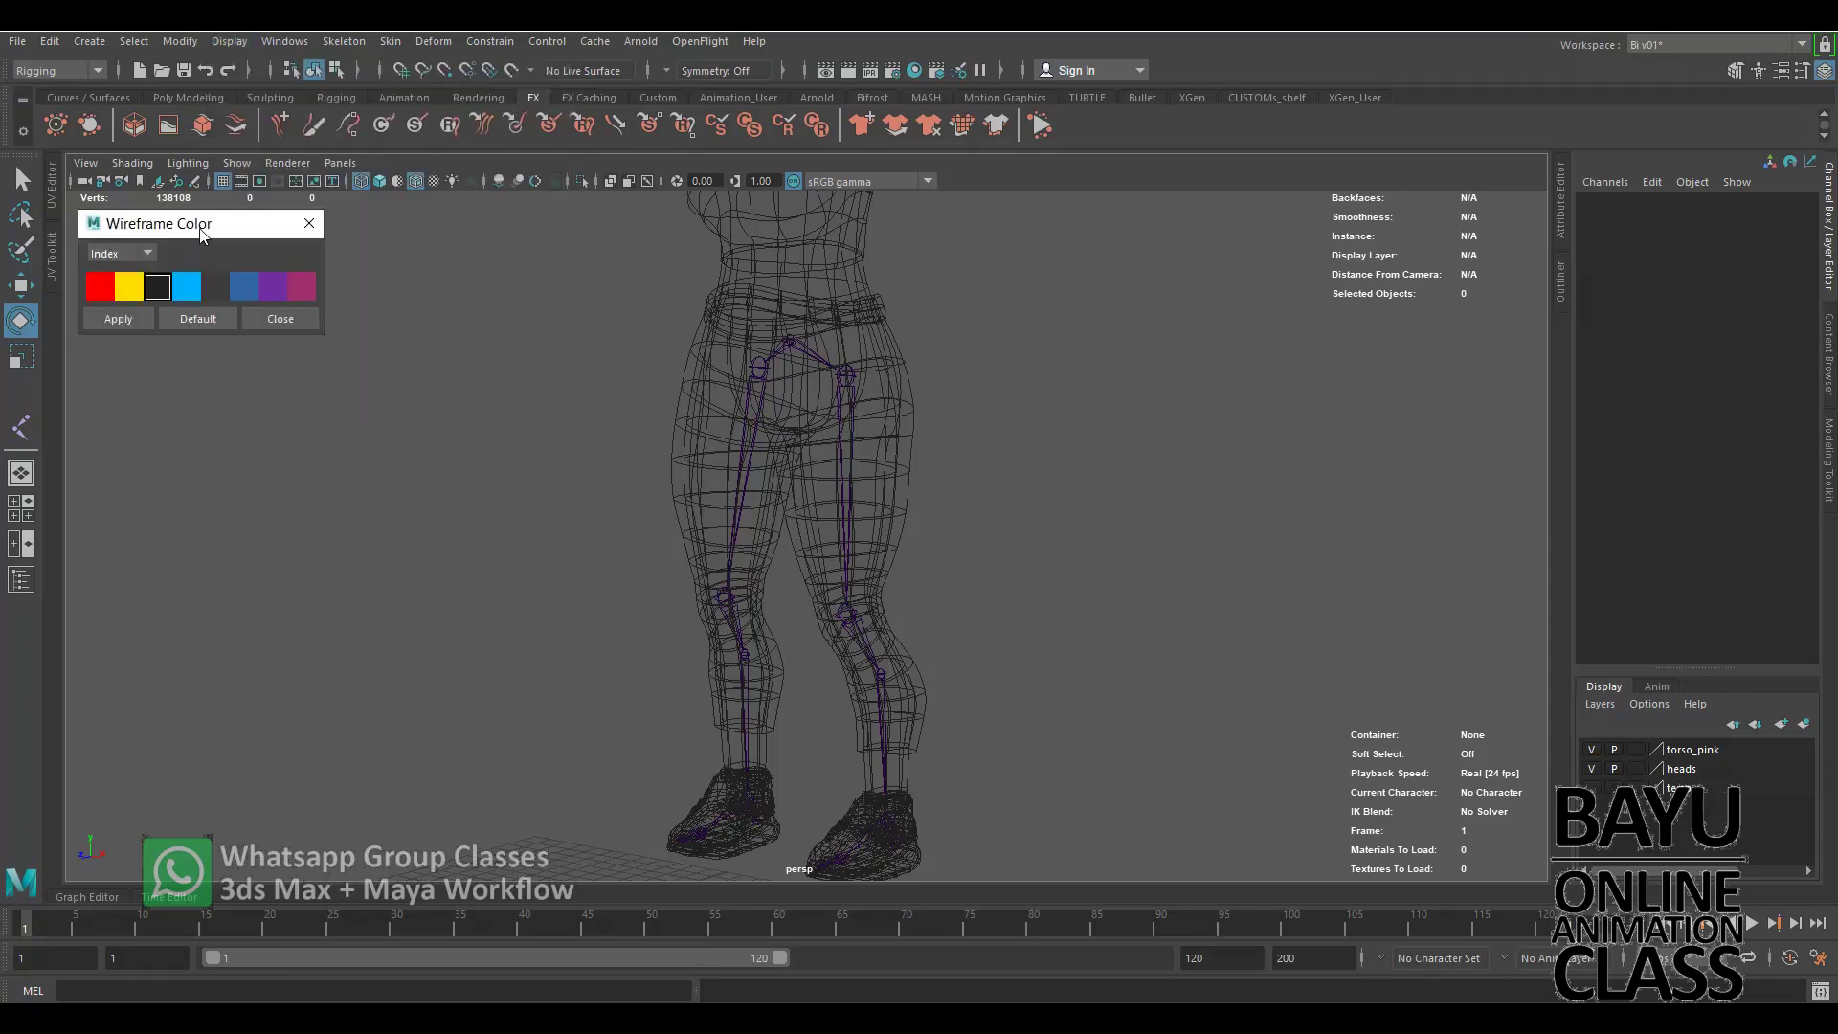
left_click_drag(219, 249, 220, 251)
left_click(791, 342)
left_click(115, 298)
left_click(133, 331)
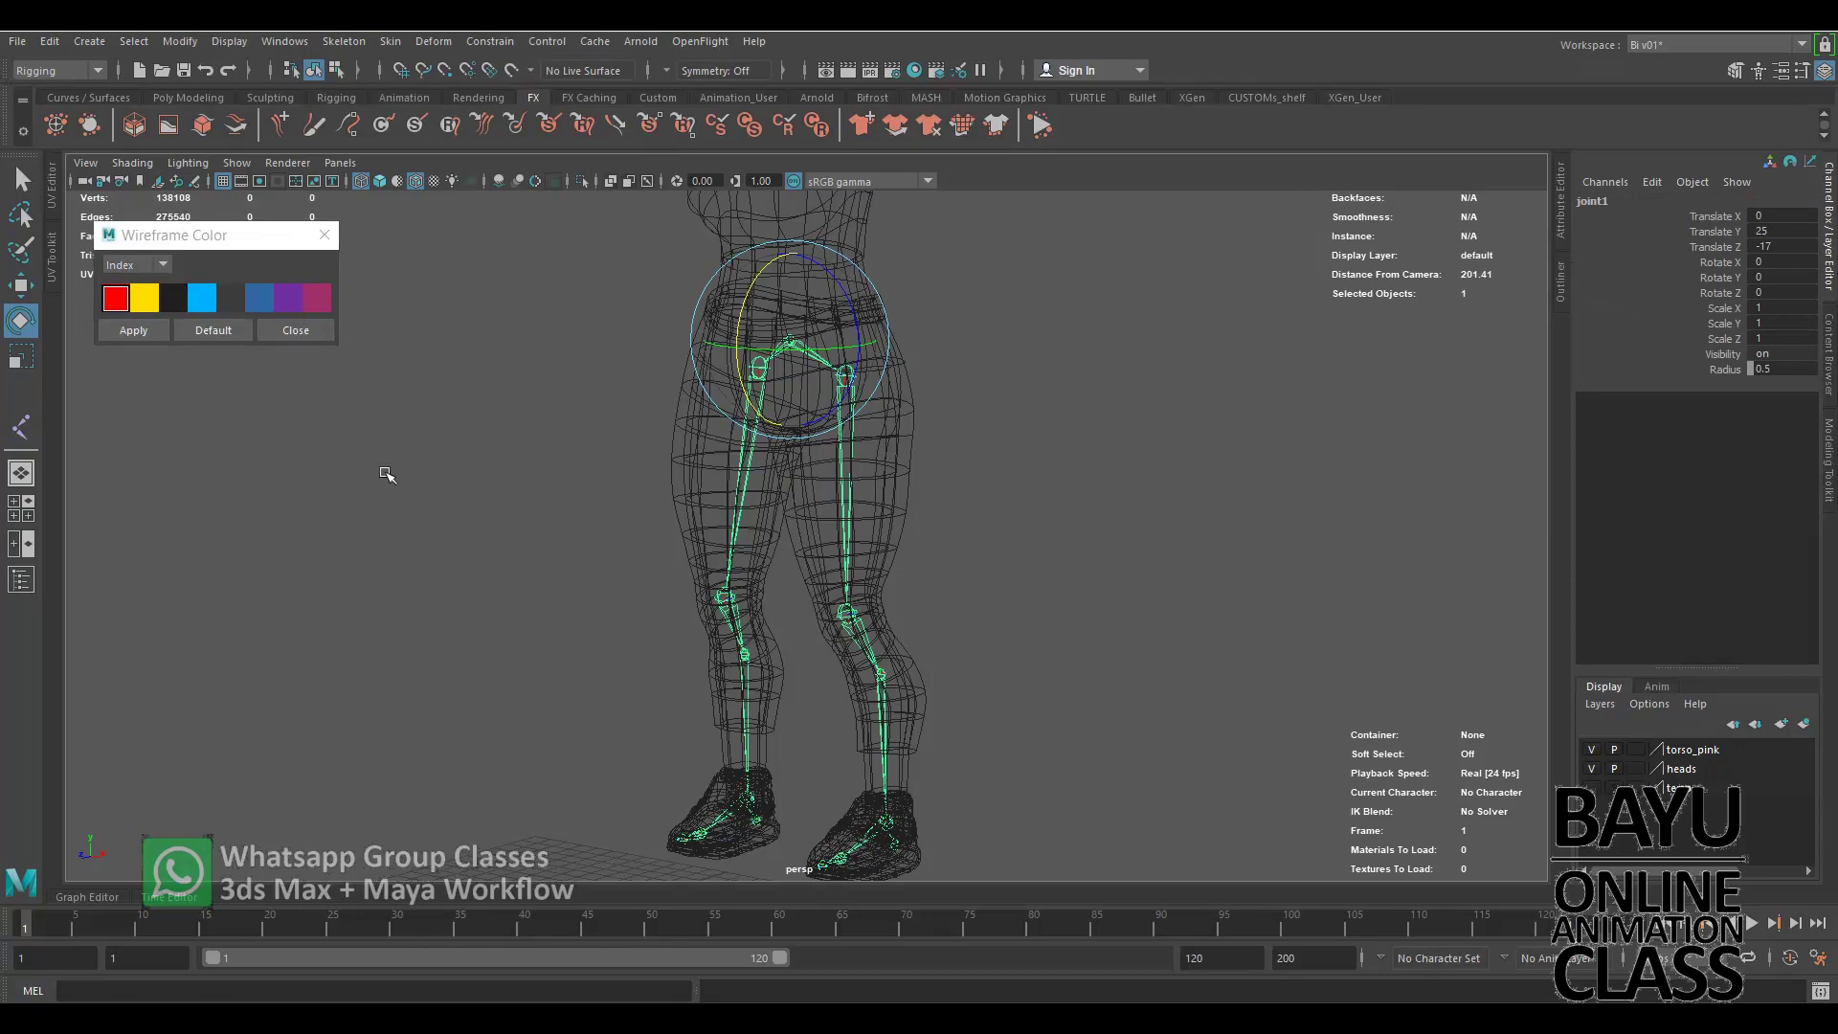
left_click(893, 495)
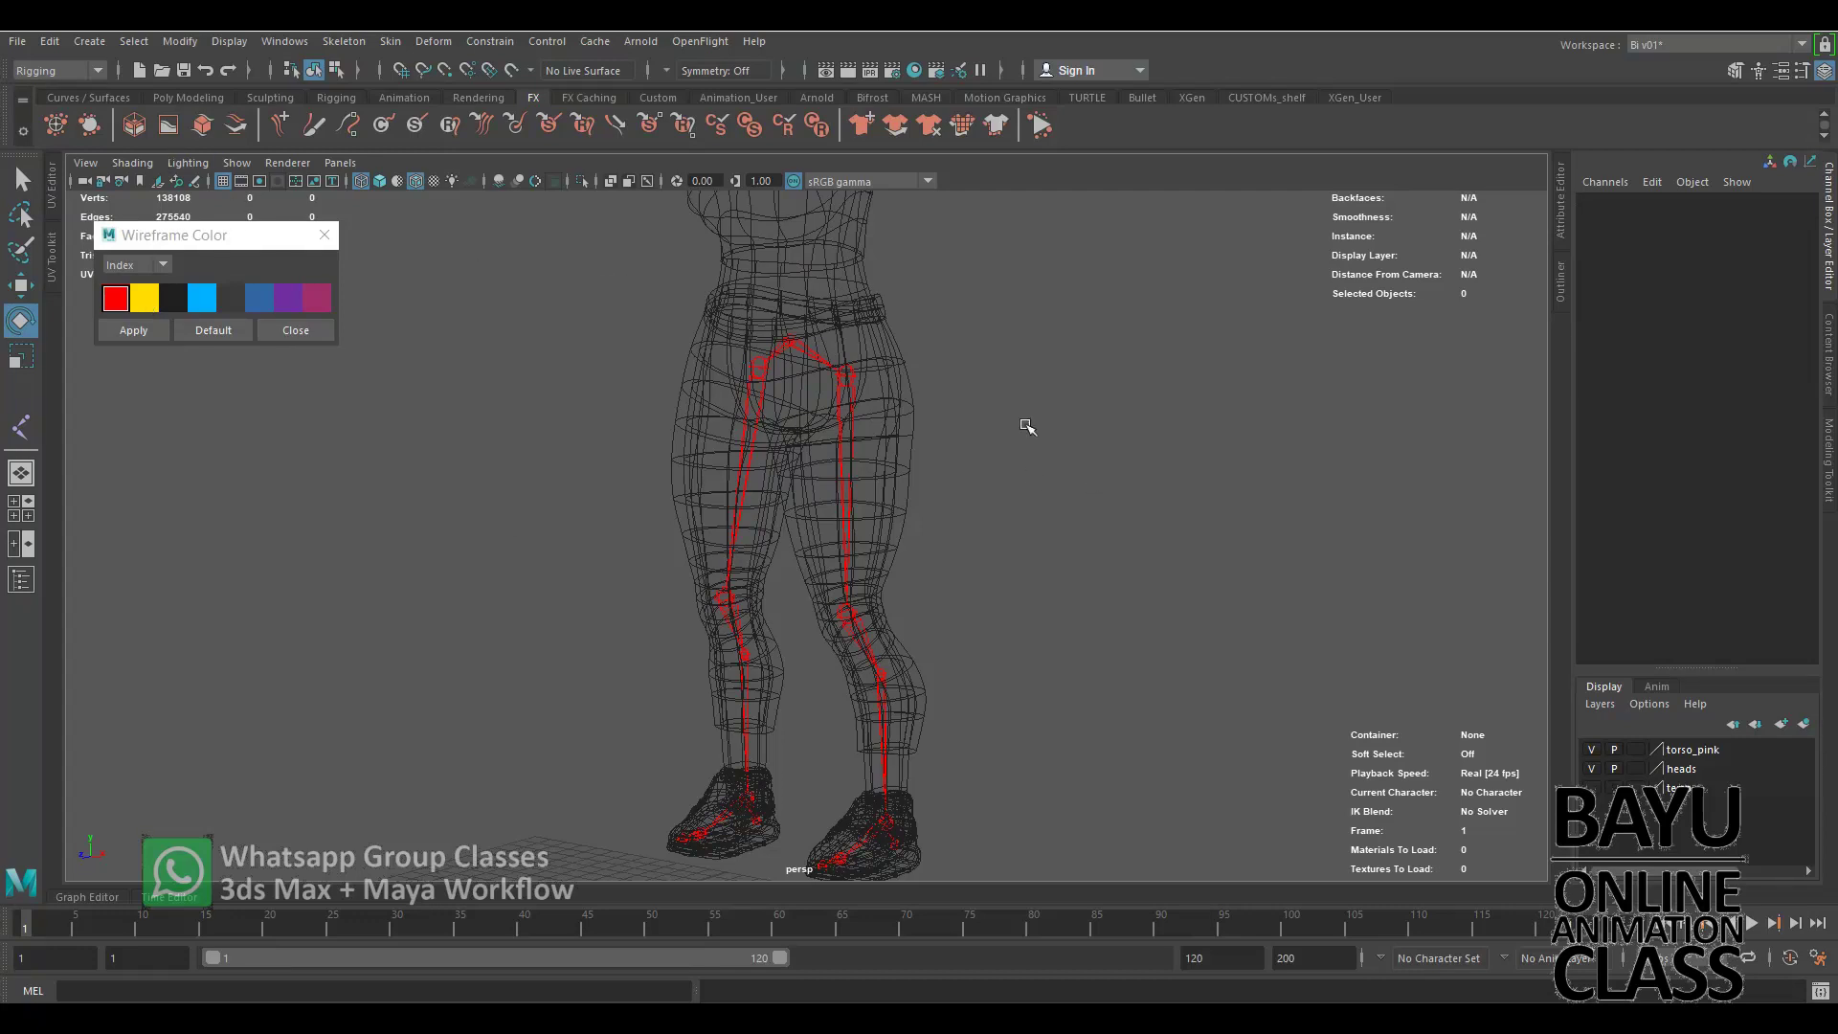
scroll(1027, 427, "down", 5)
mouse_move(988, 517)
left_mouse_down("alt")
mouse_move(840, 501)
mouse_move(973, 516)
left_mouse_up("alt")
Switch to the side orthographic view framed on the torso and head, with Create Joints active.
key("space")
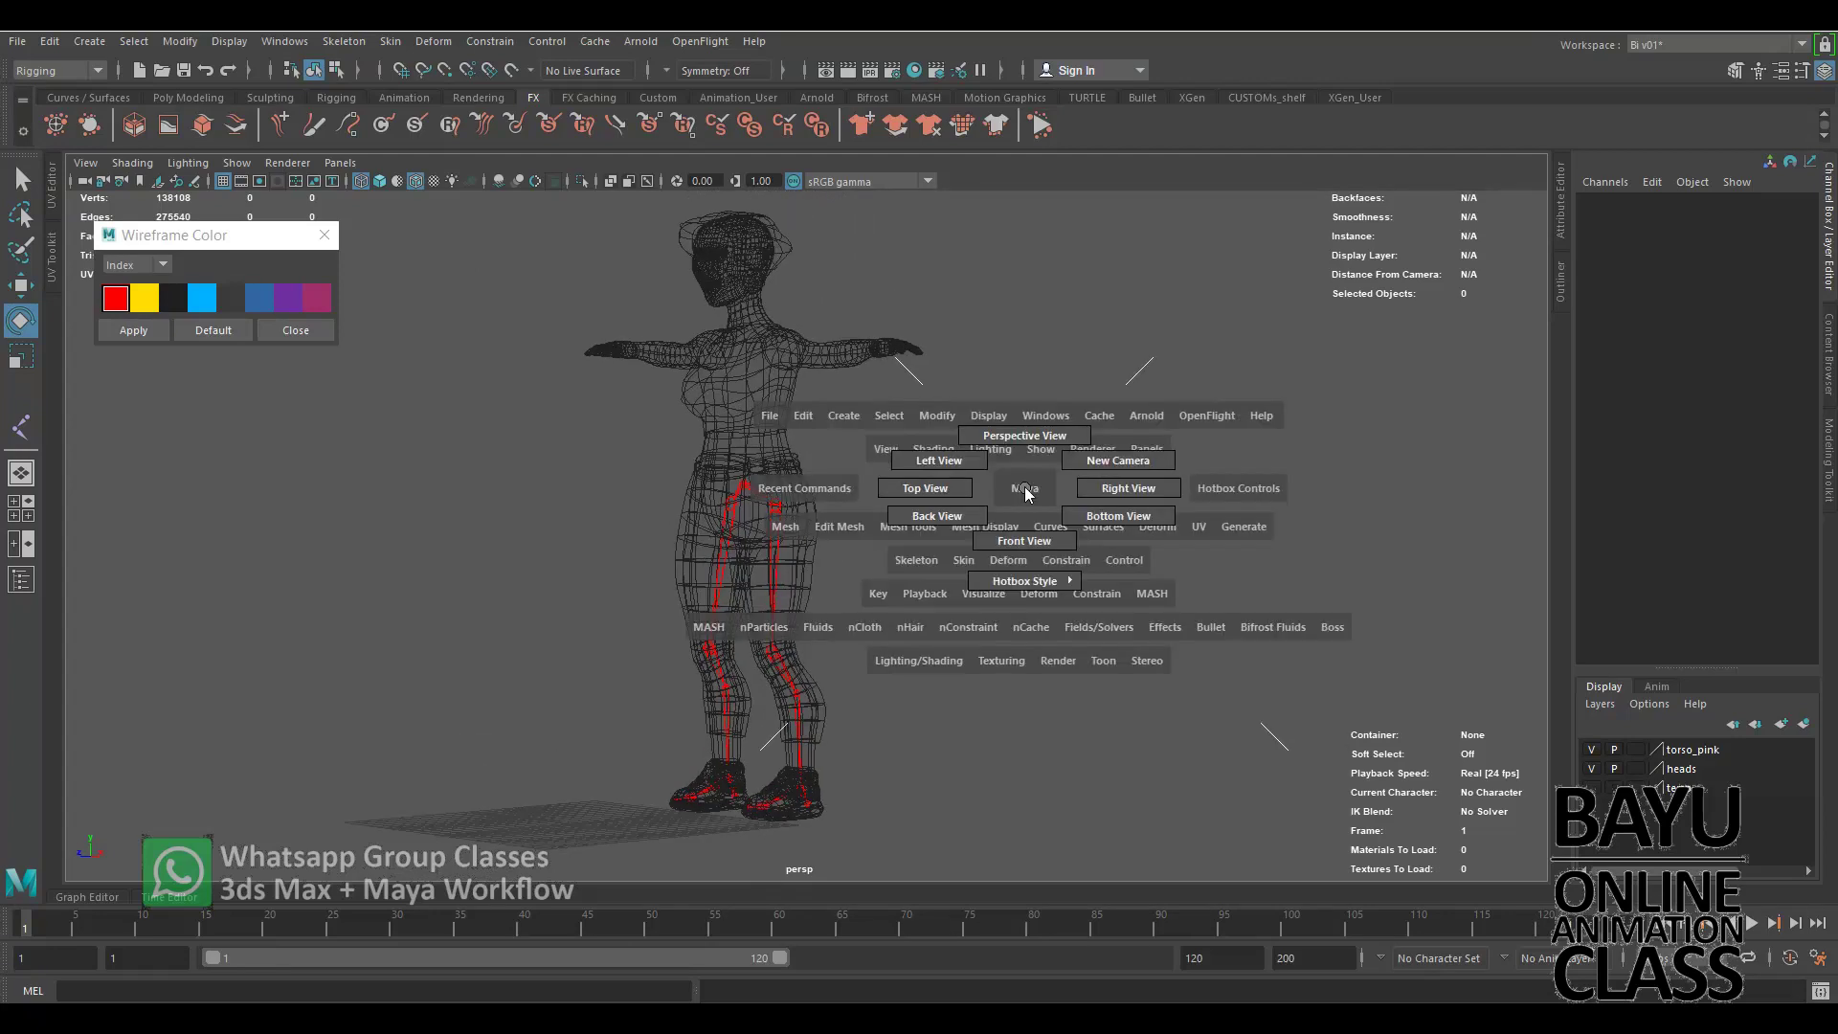
left_click_drag(1024, 490, 1112, 488)
mouse_move(946, 476)
middle_mouse_down("alt")
mouse_move(881, 648)
mouse_move(903, 492)
mouse_move(968, 497)
middle_mouse_up("alt")
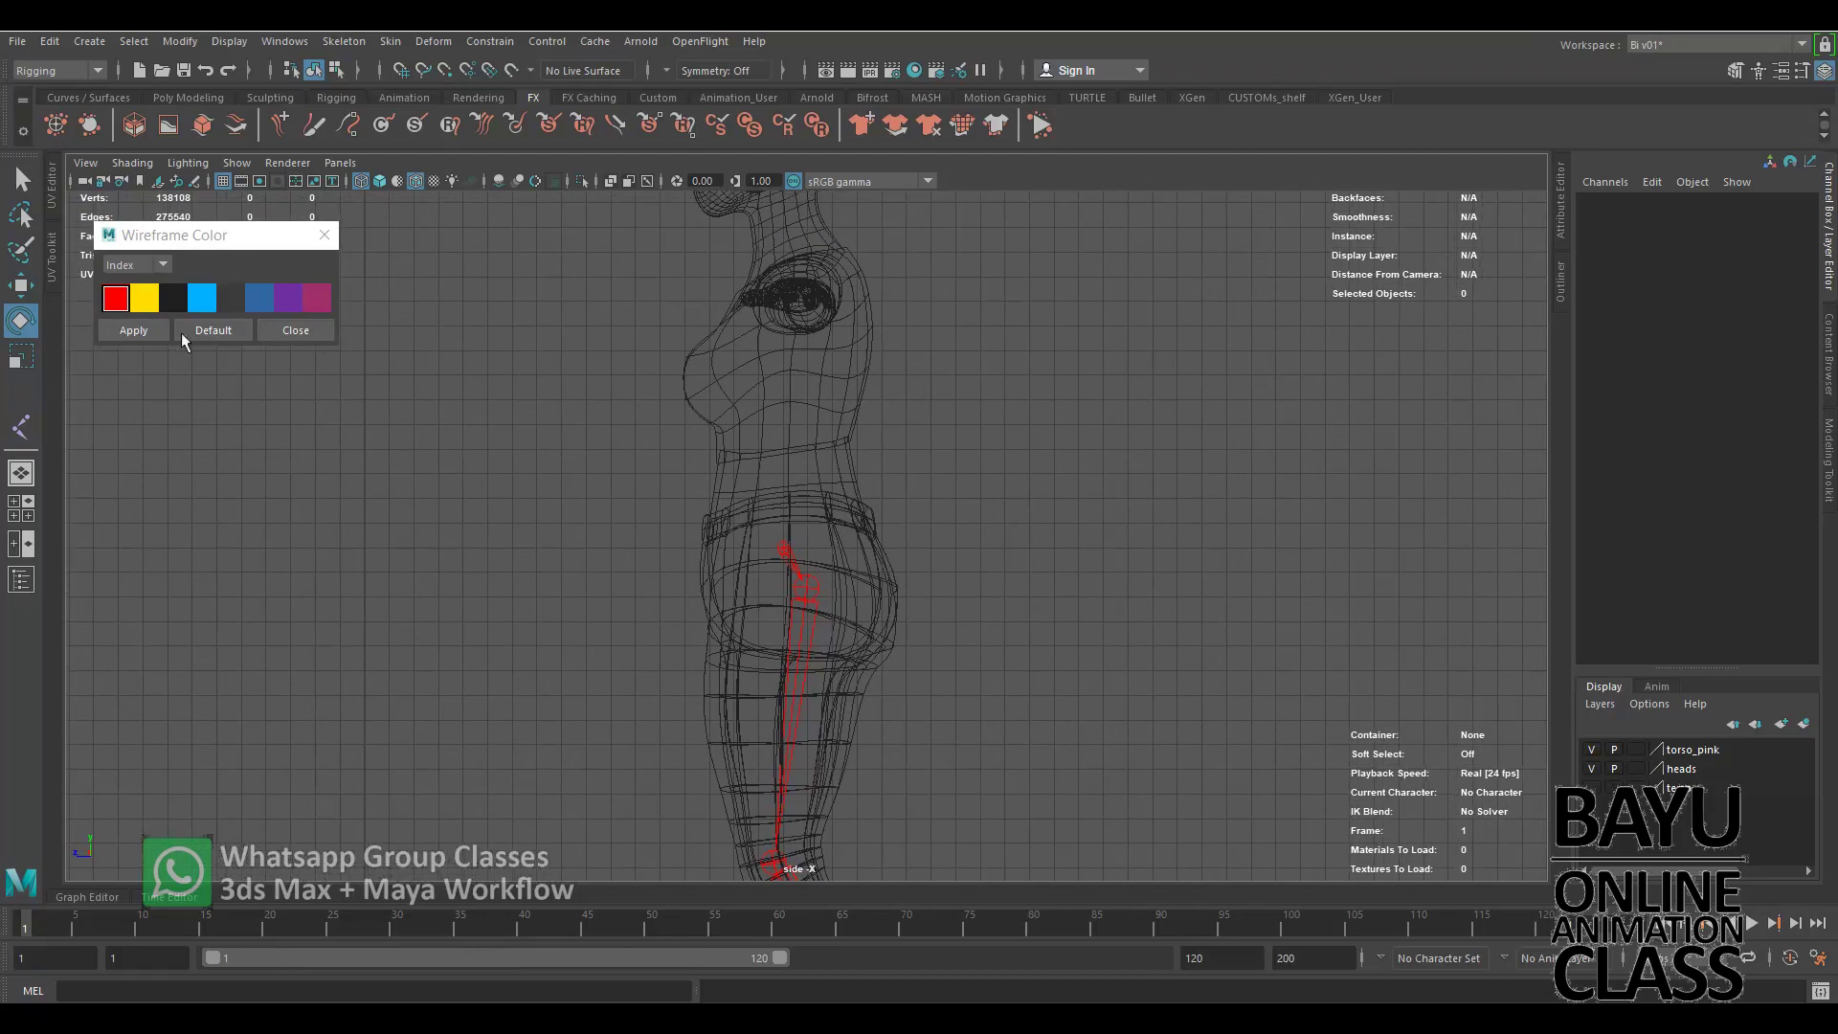
left_click(20, 427)
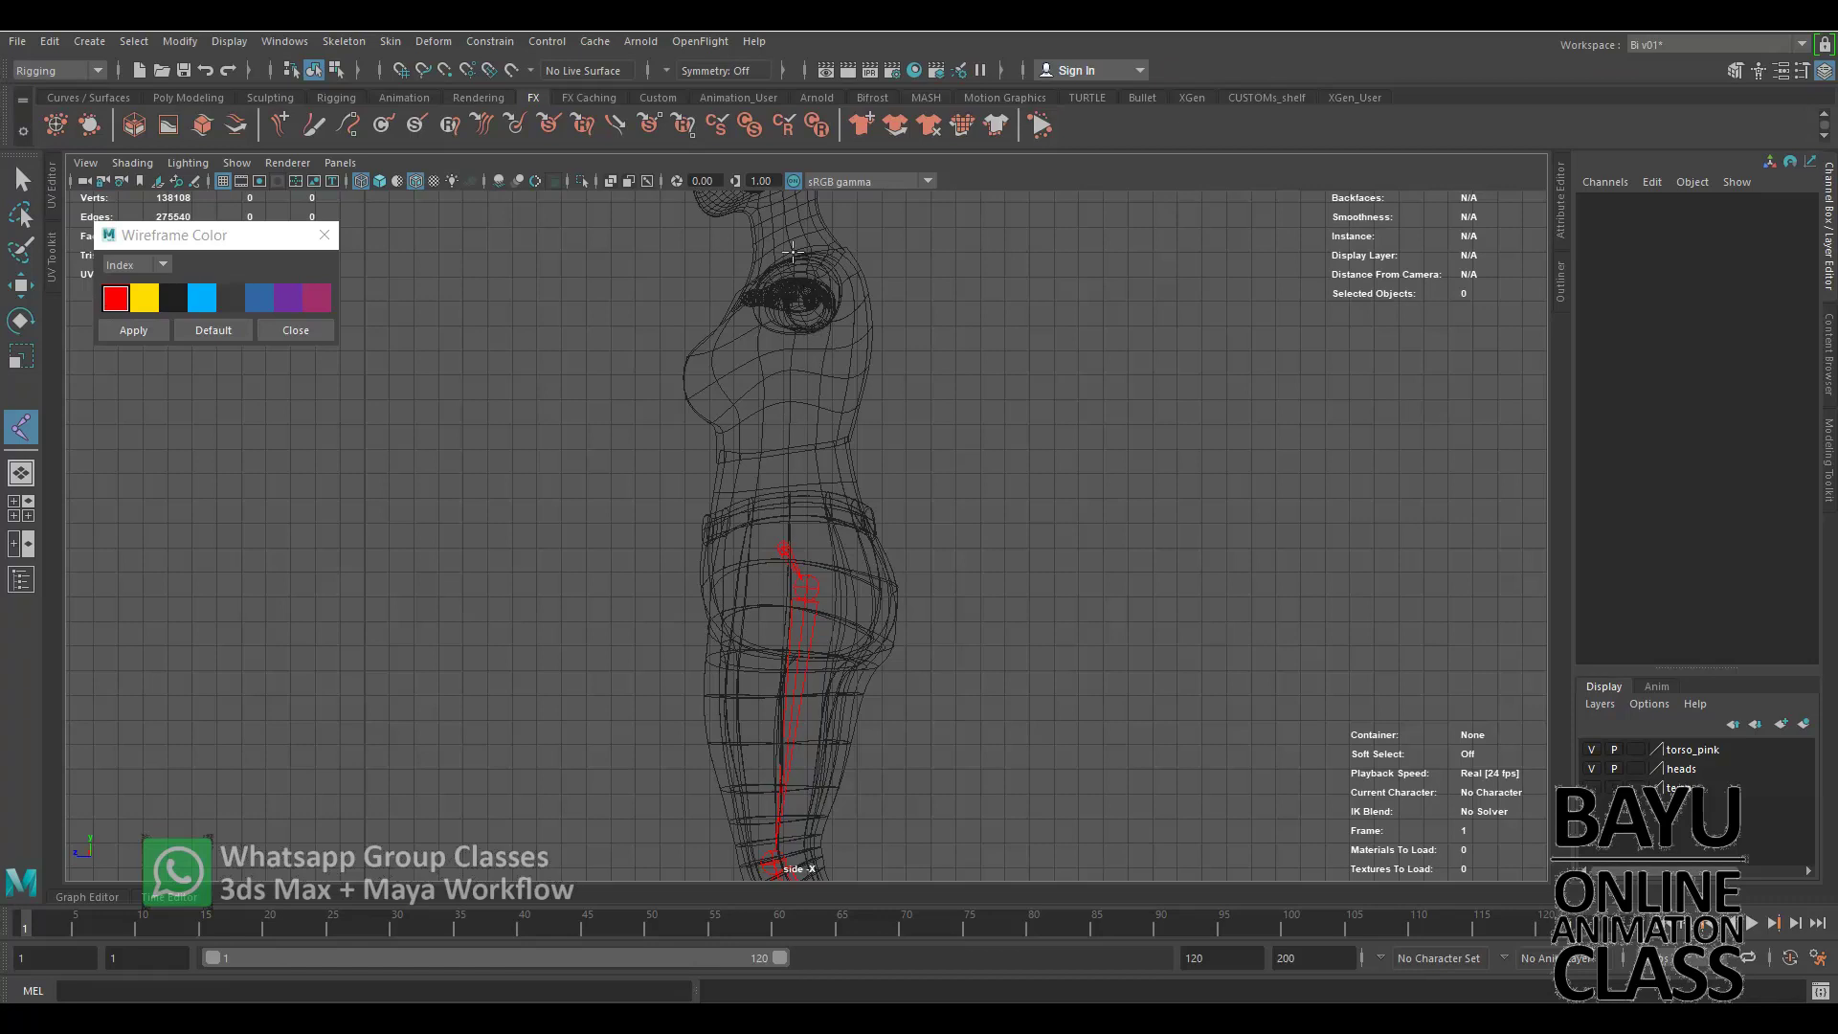
Place spine joints at the waist, chest, upper chest and neck base.
left_click(783, 513)
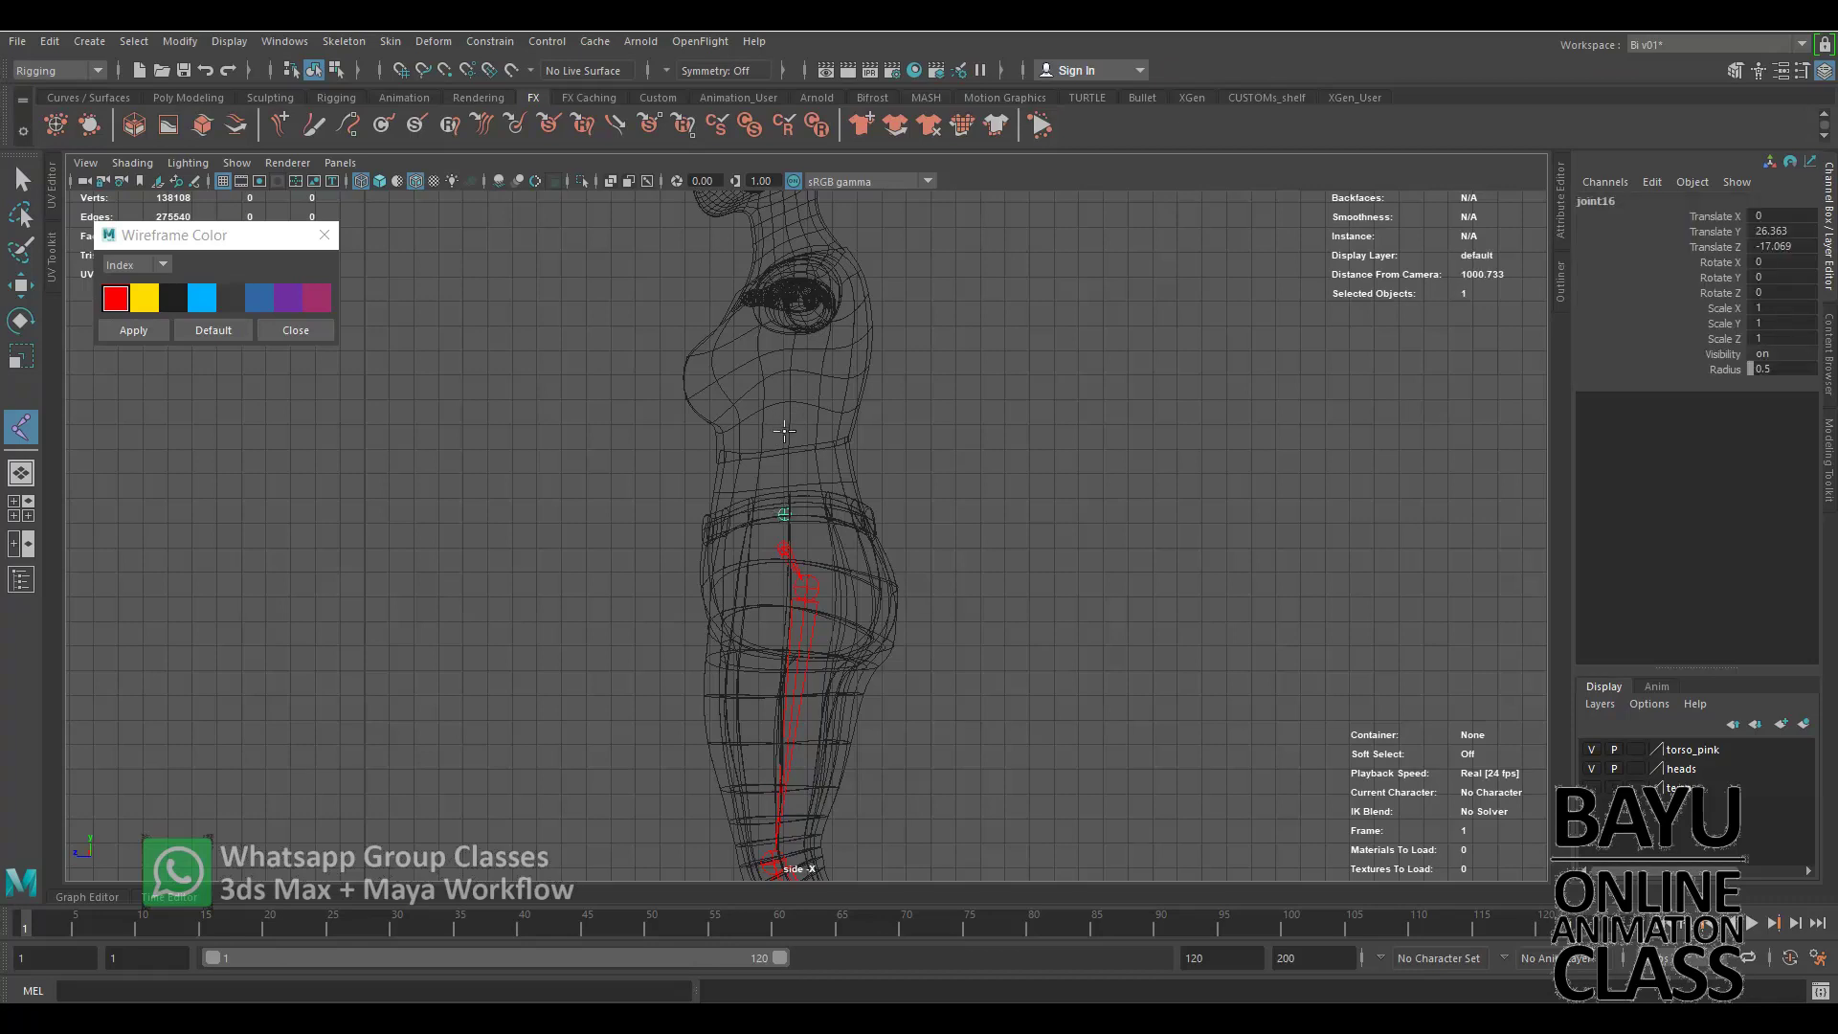
left_click(785, 422)
scroll(785, 421, "up", 2)
scroll(777, 475, "up", 2)
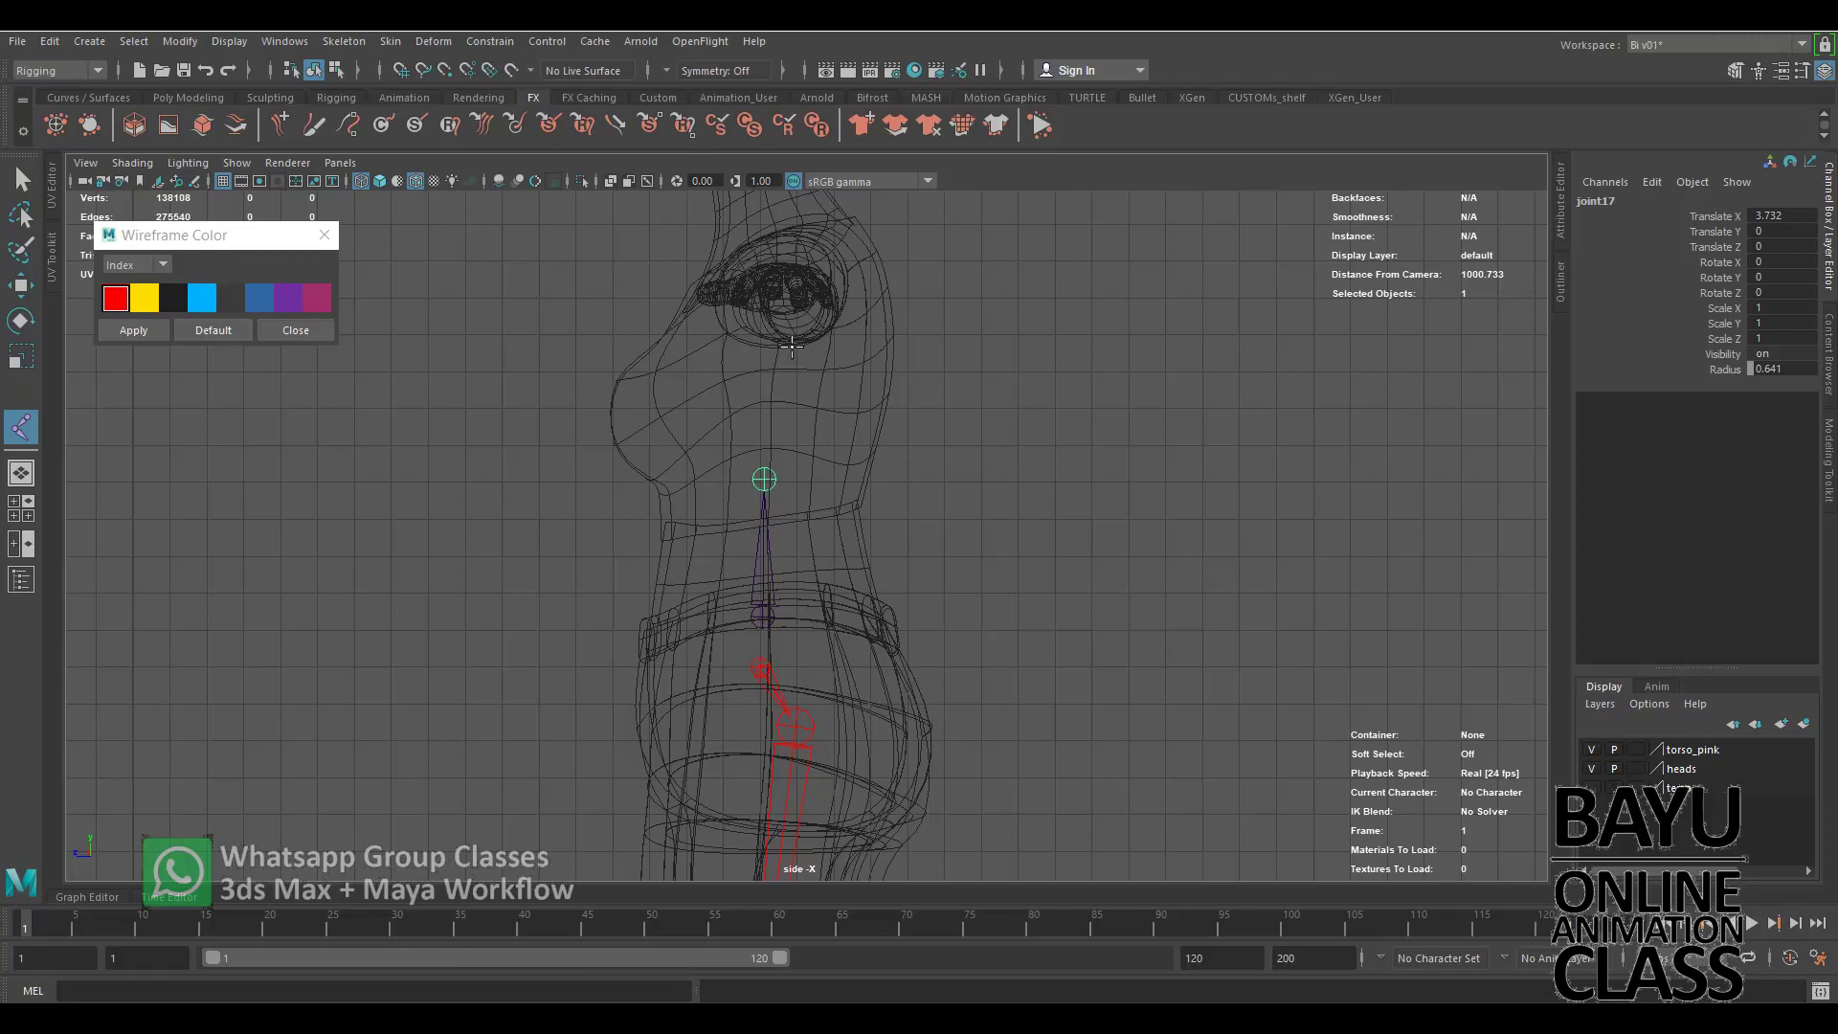
left_click(787, 342)
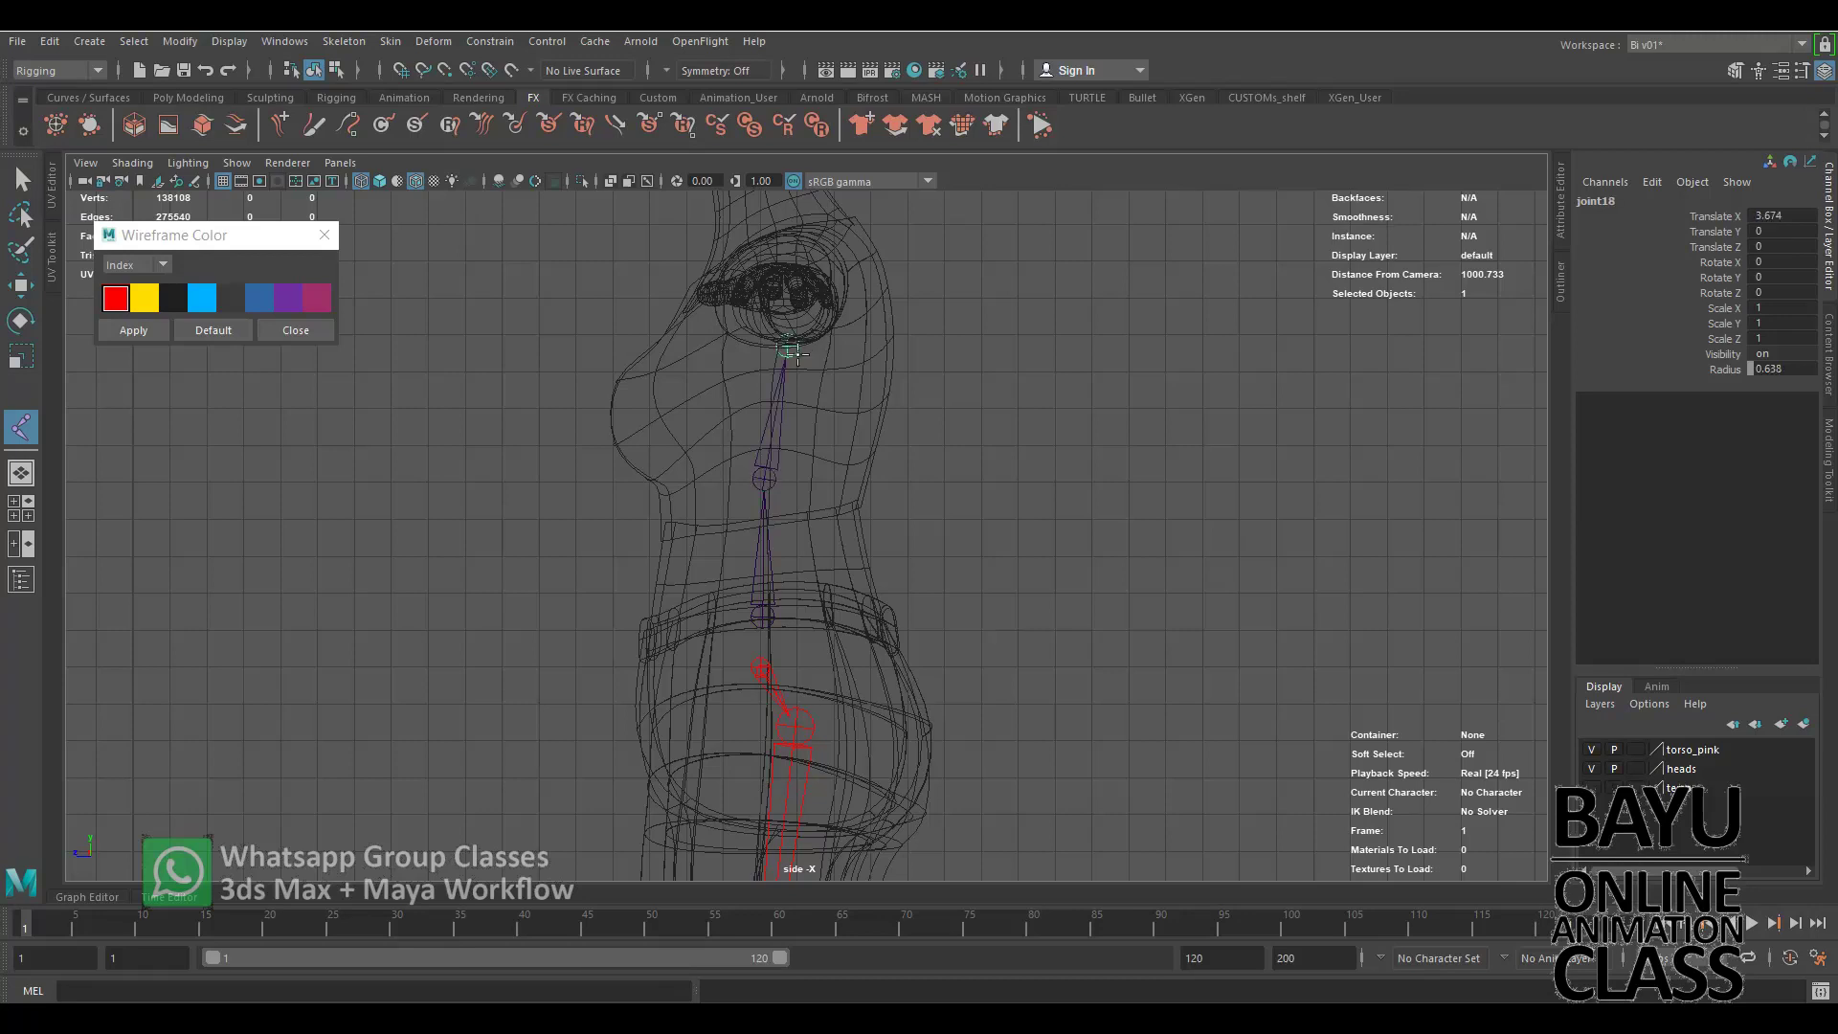
left_click(771, 222)
Add head joints at ear level and the top of the head, finishing the chain.
middle_click_drag(951, 349, 976, 646, "alt")
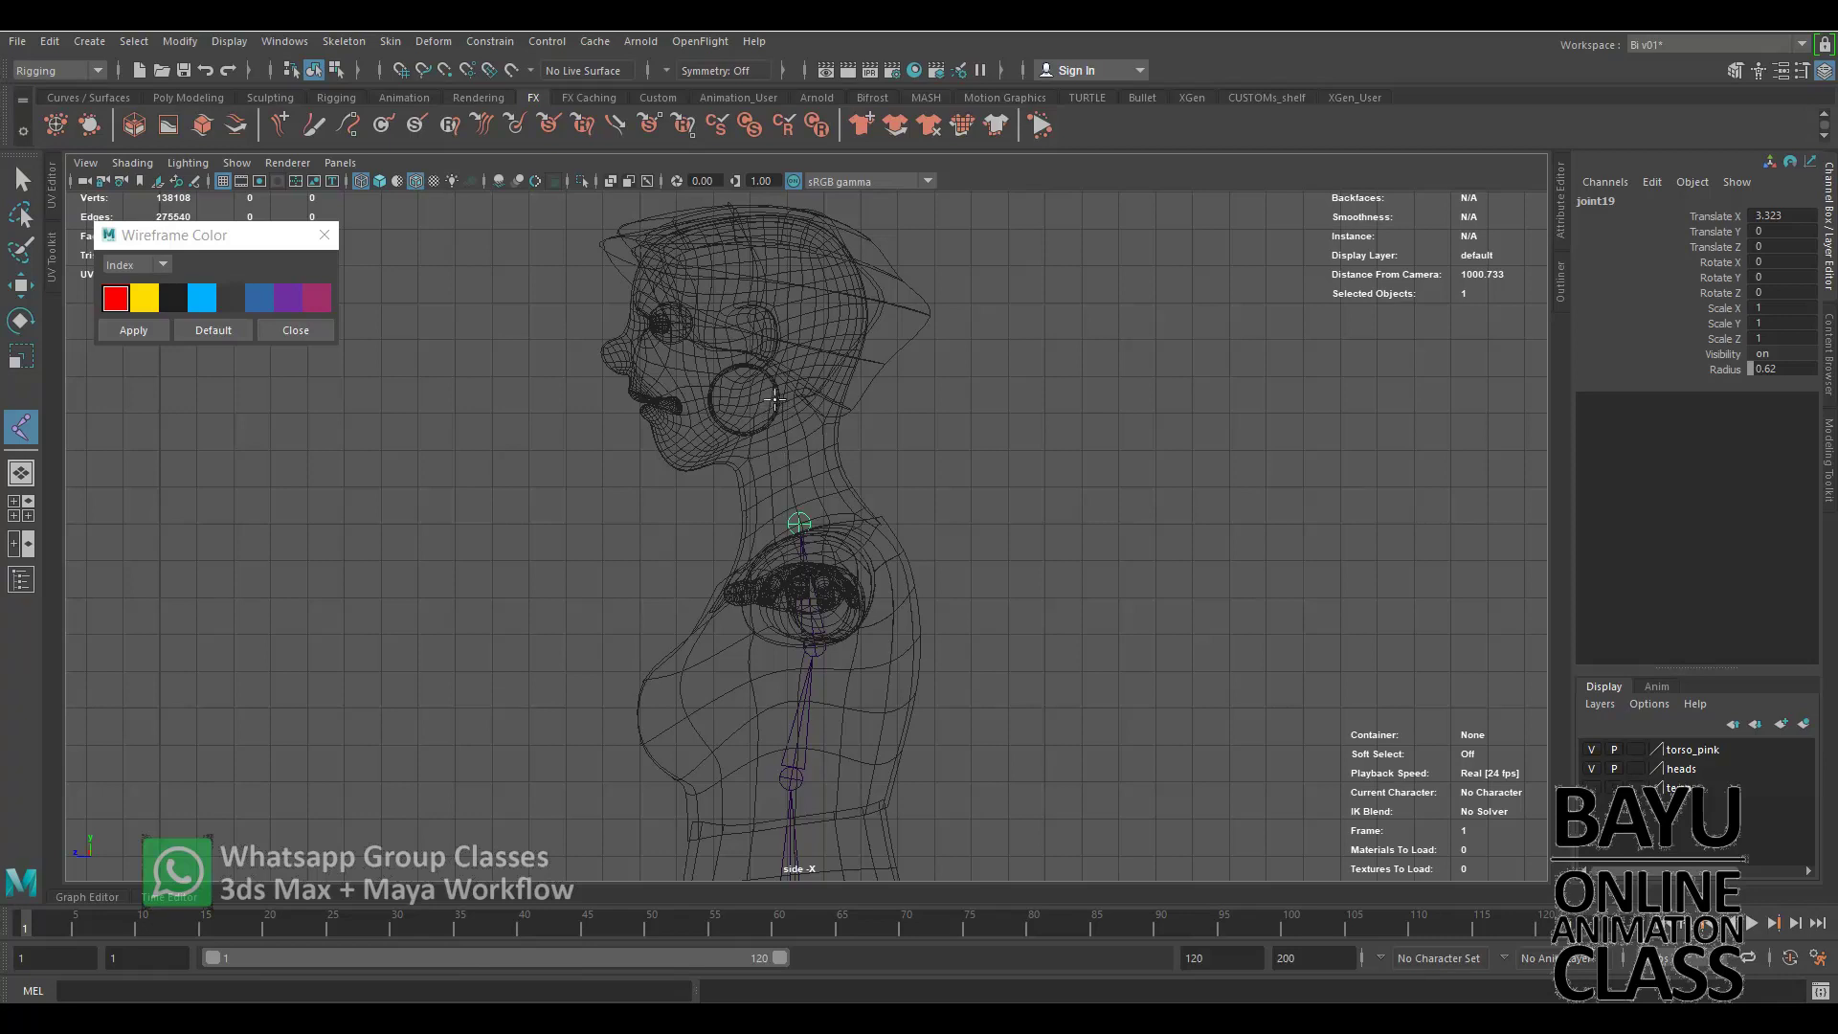
left_click(770, 396)
middle_click_drag(948, 418, 964, 481, "alt")
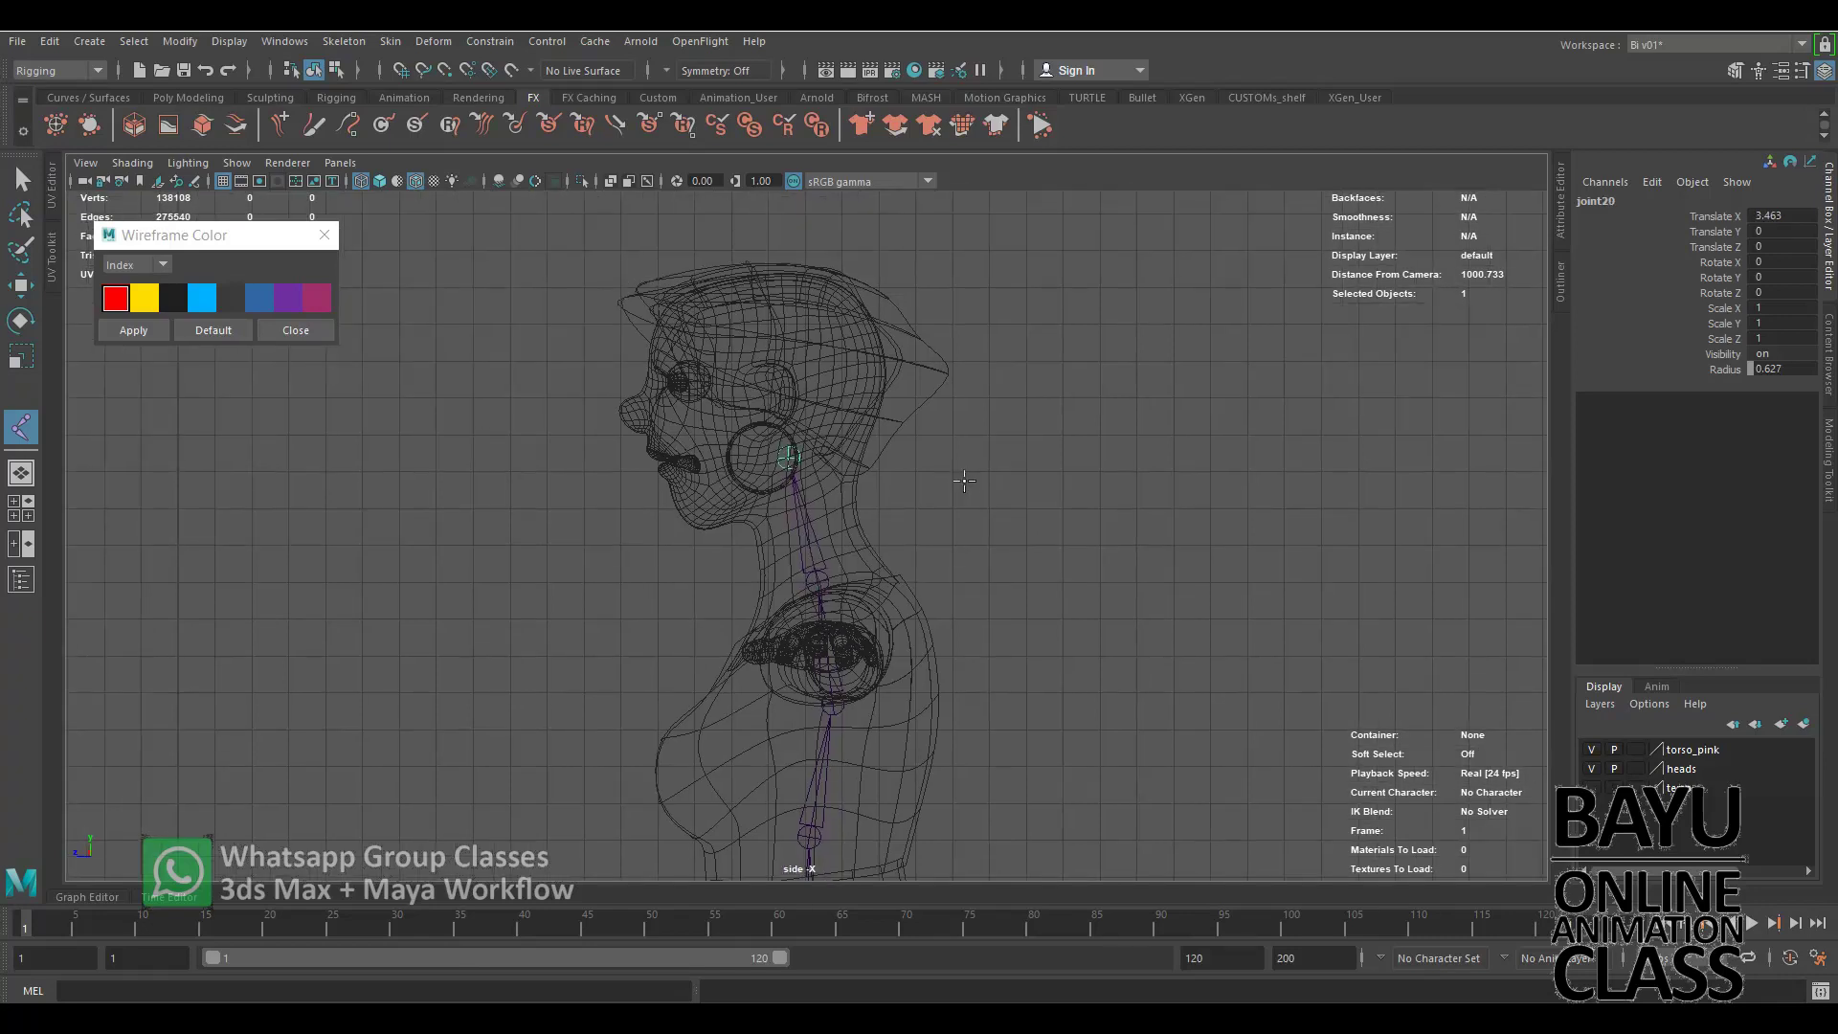
left_click(770, 294)
middle_click_drag(969, 505, 1068, 504, "alt")
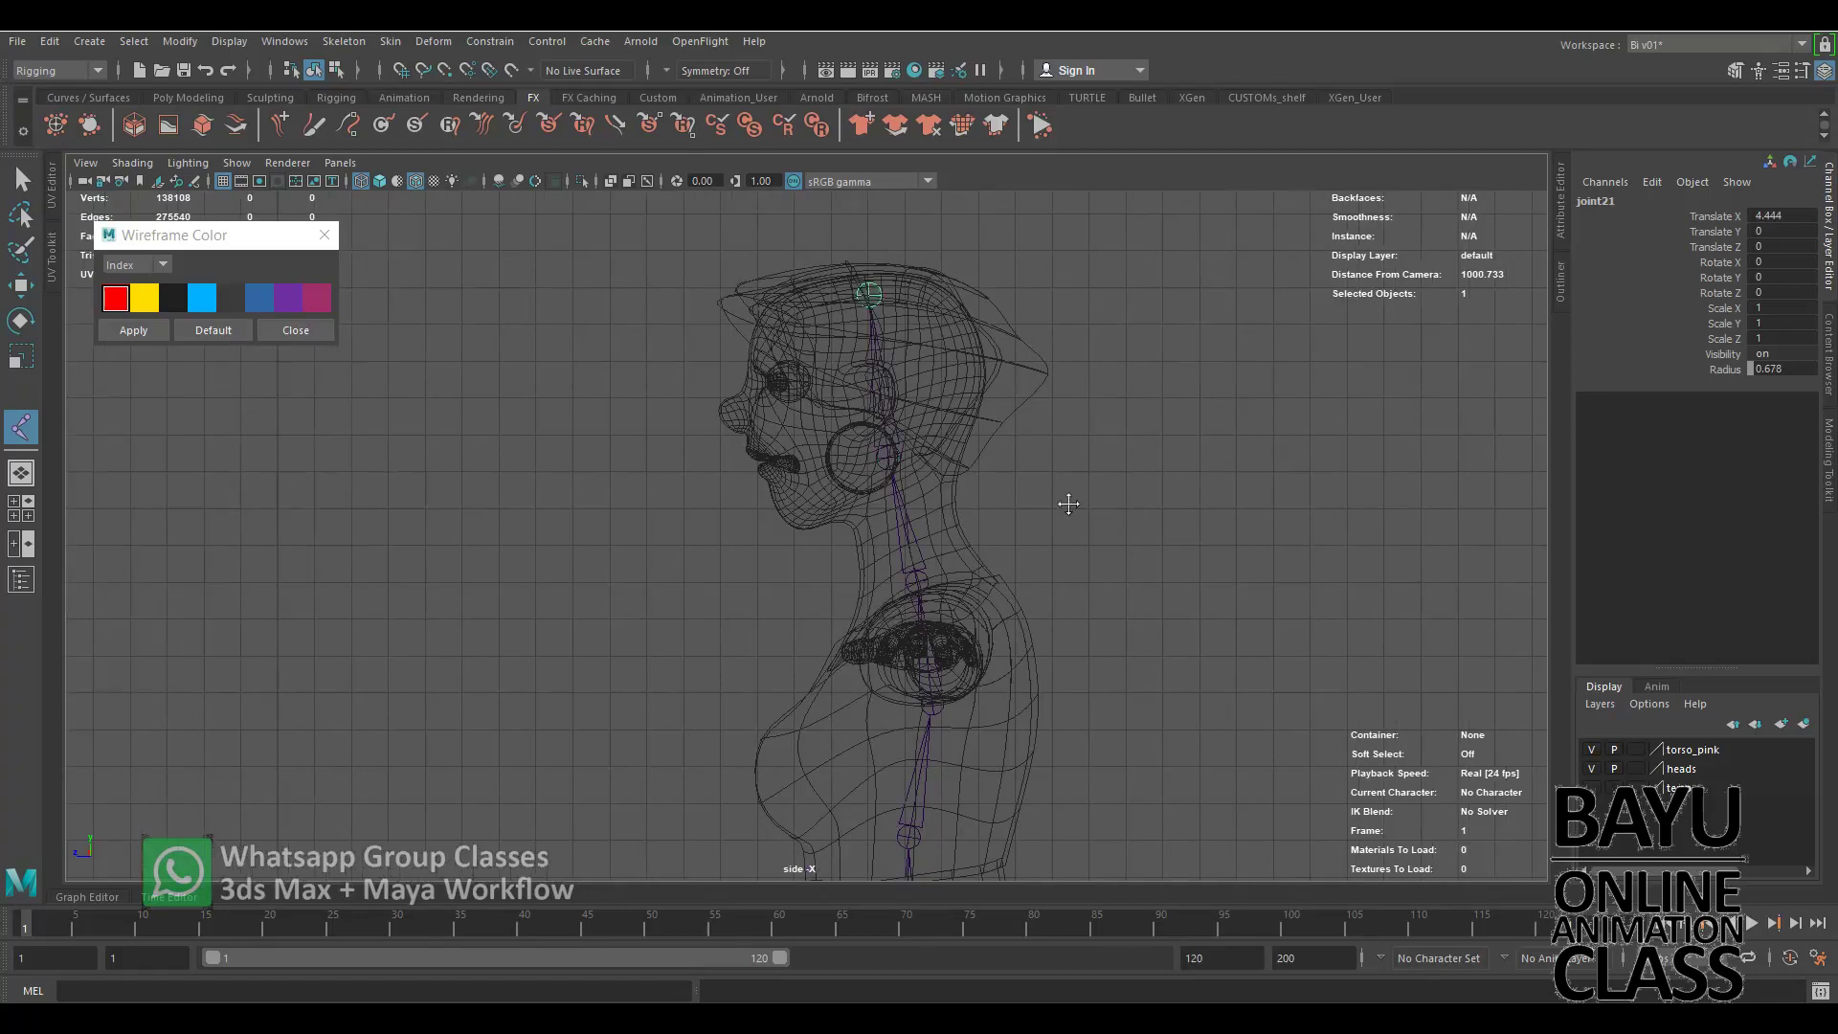
key("Return")
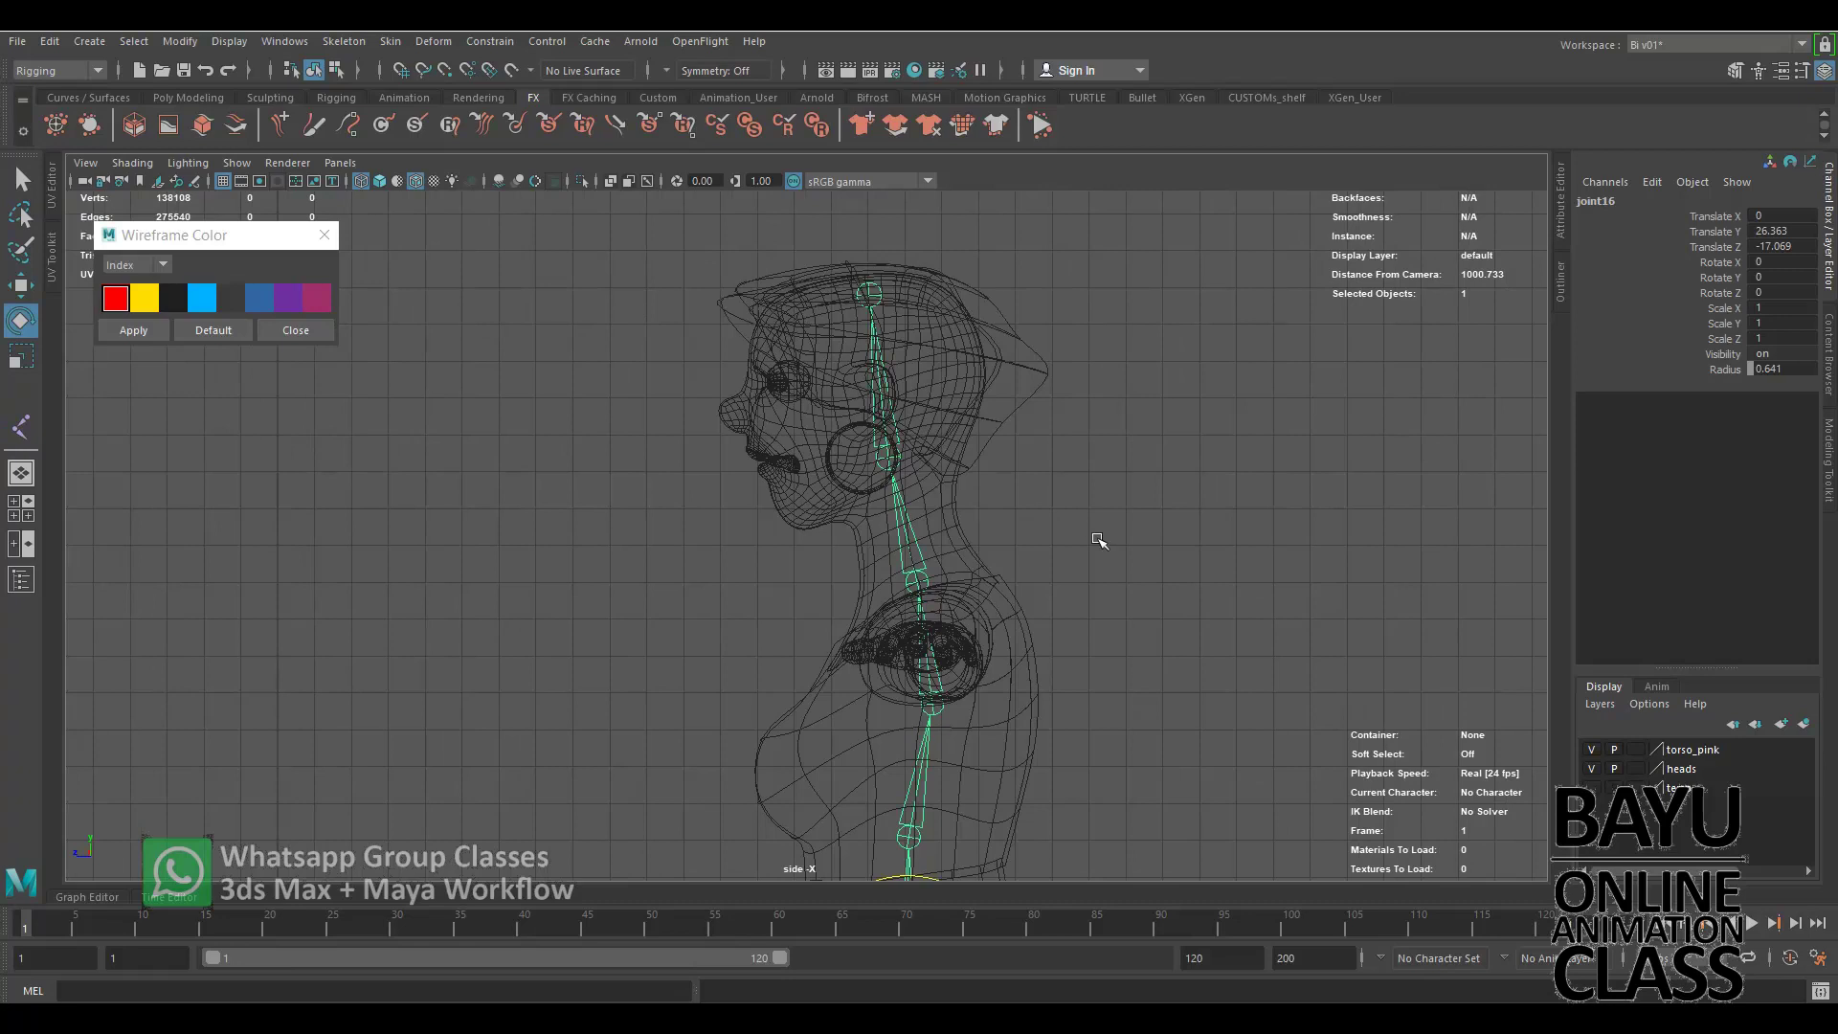
scroll(1075, 537, "up", 2)
scroll(1034, 571, "up", 2)
scroll(1013, 526, "up", 2)
middle_click_drag(1000, 485, 1038, 611, "alt")
scroll(1067, 628, "up", 2)
scroll(1063, 611, "up", 2)
scroll(1064, 611, "up", 1)
Draw jaw joint23 from below the ear forward to the chin, then frame the eye.
left_click(21, 427)
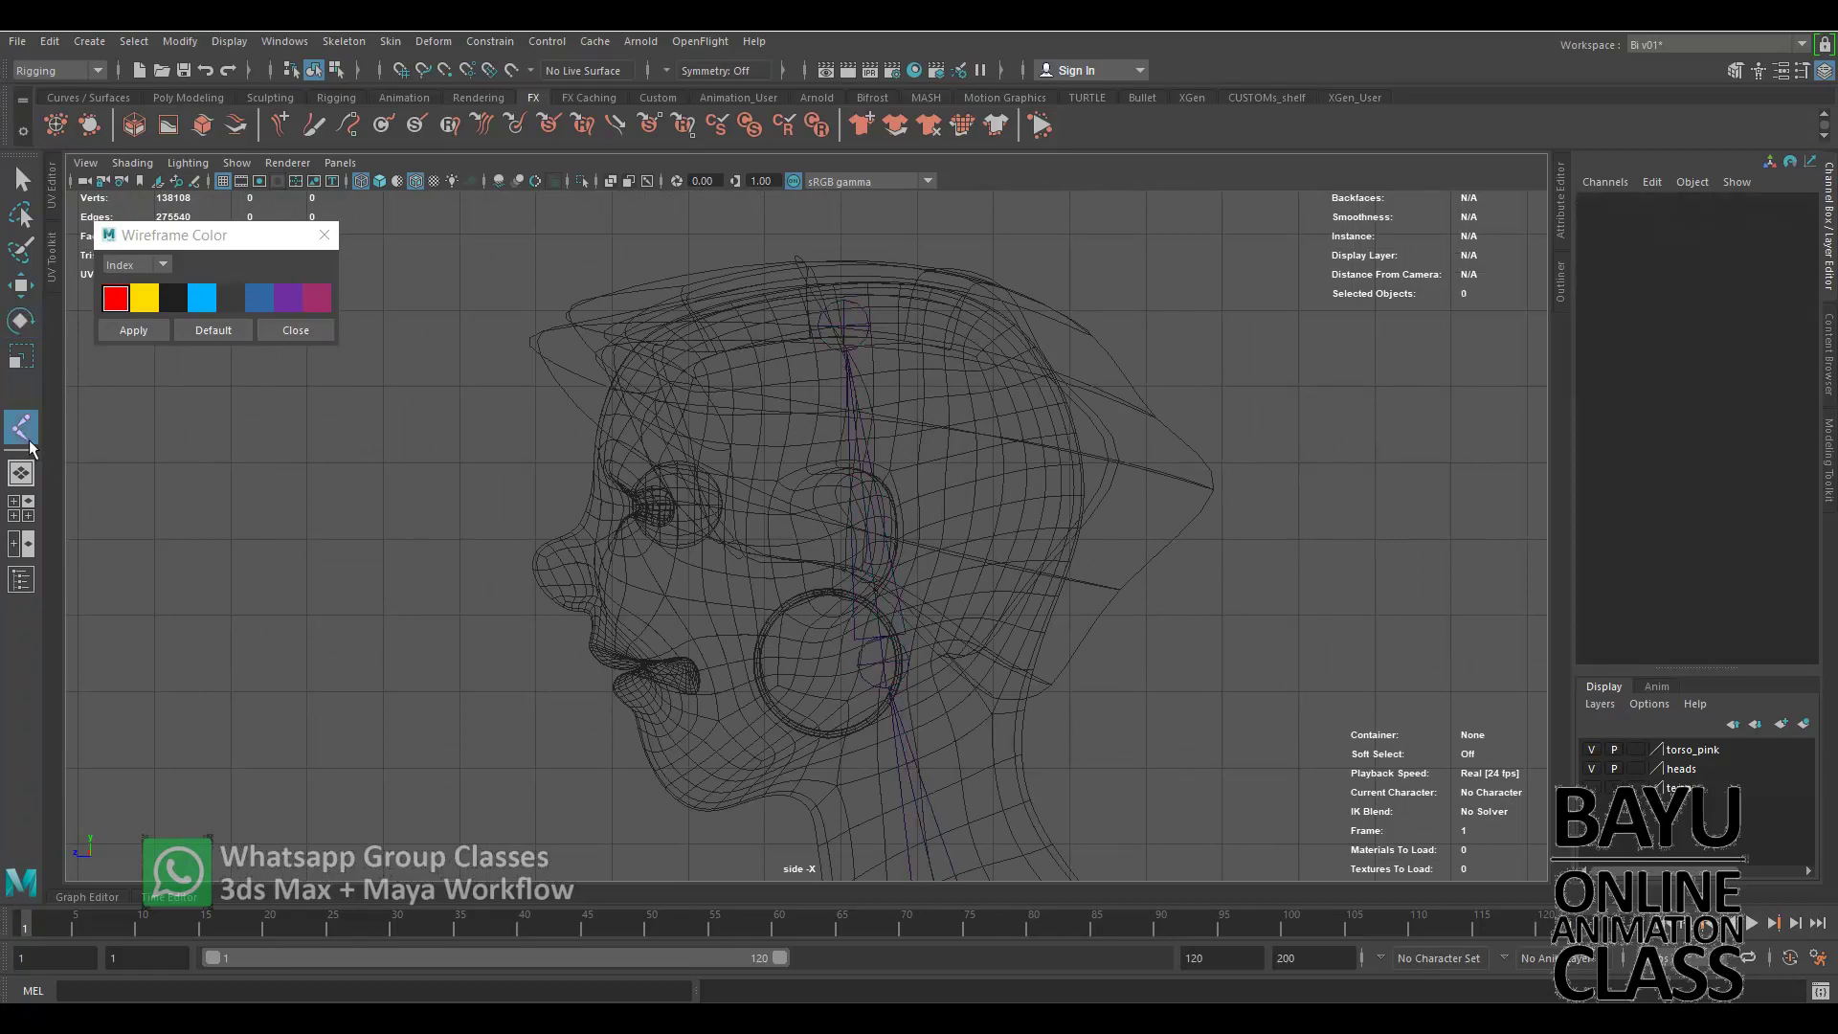
middle_click_drag(825, 741, 806, 607, "alt")
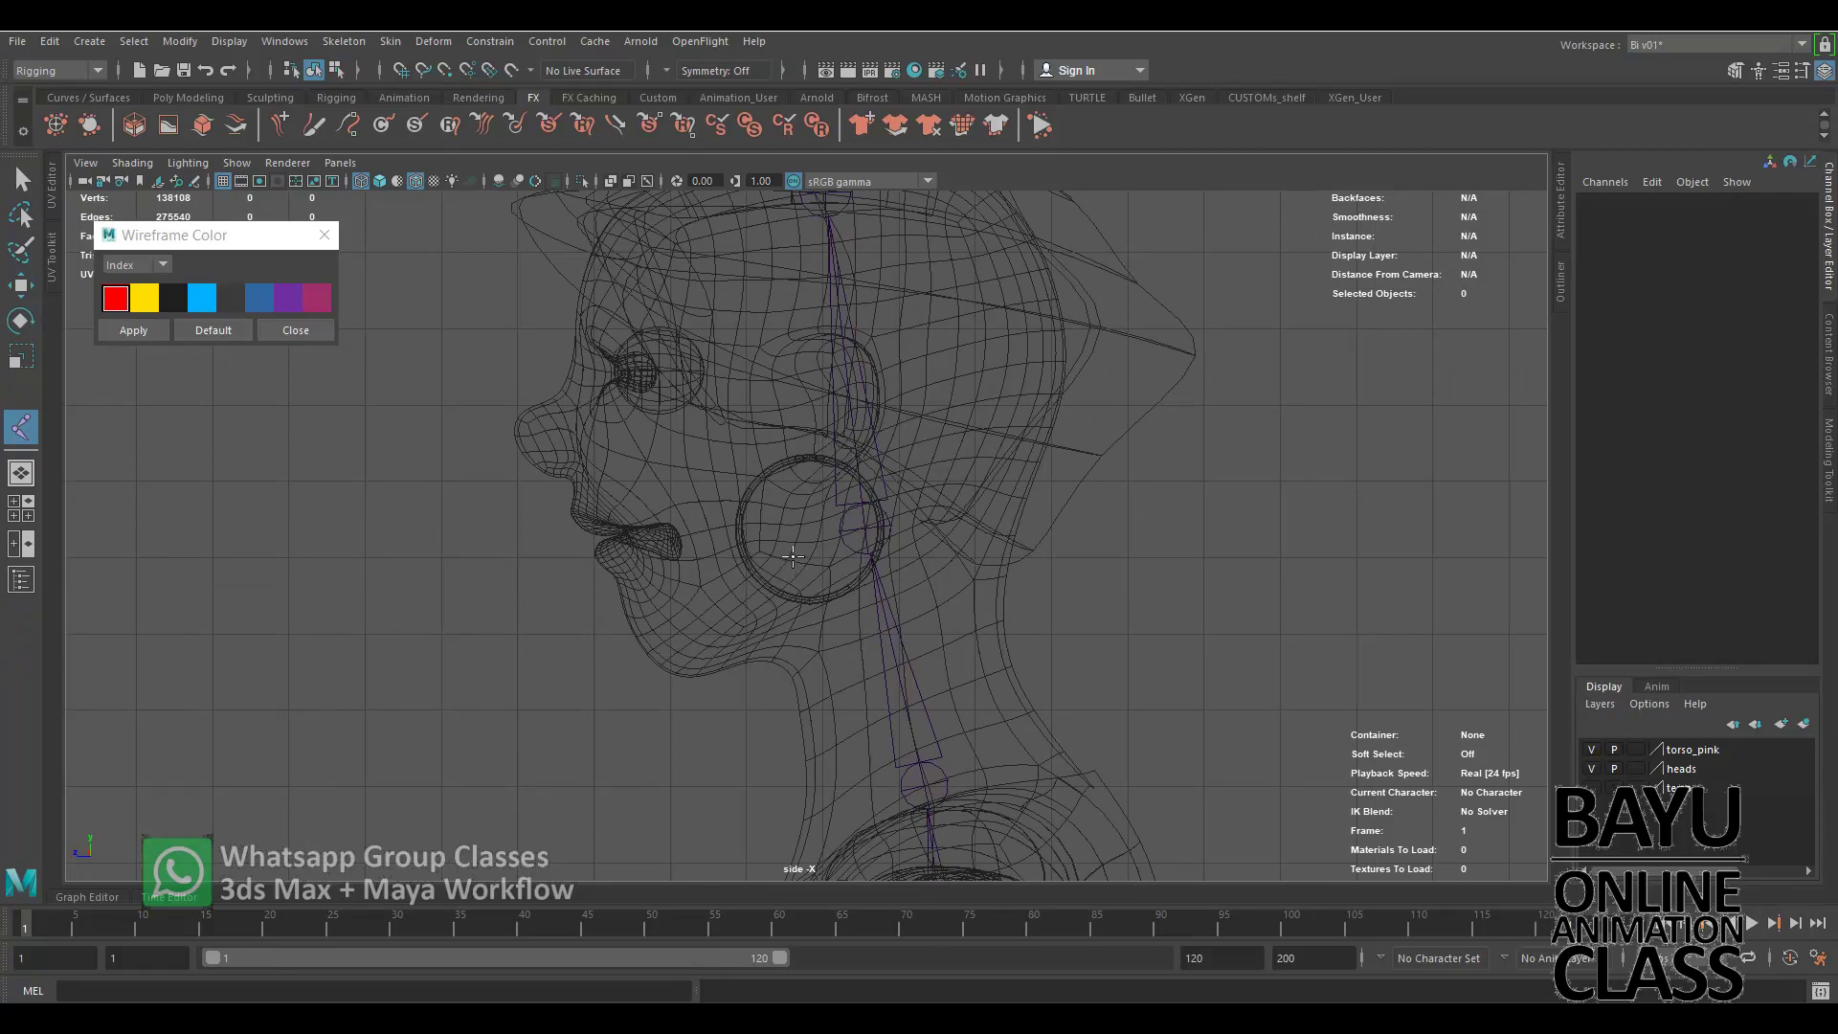
left_click(793, 557)
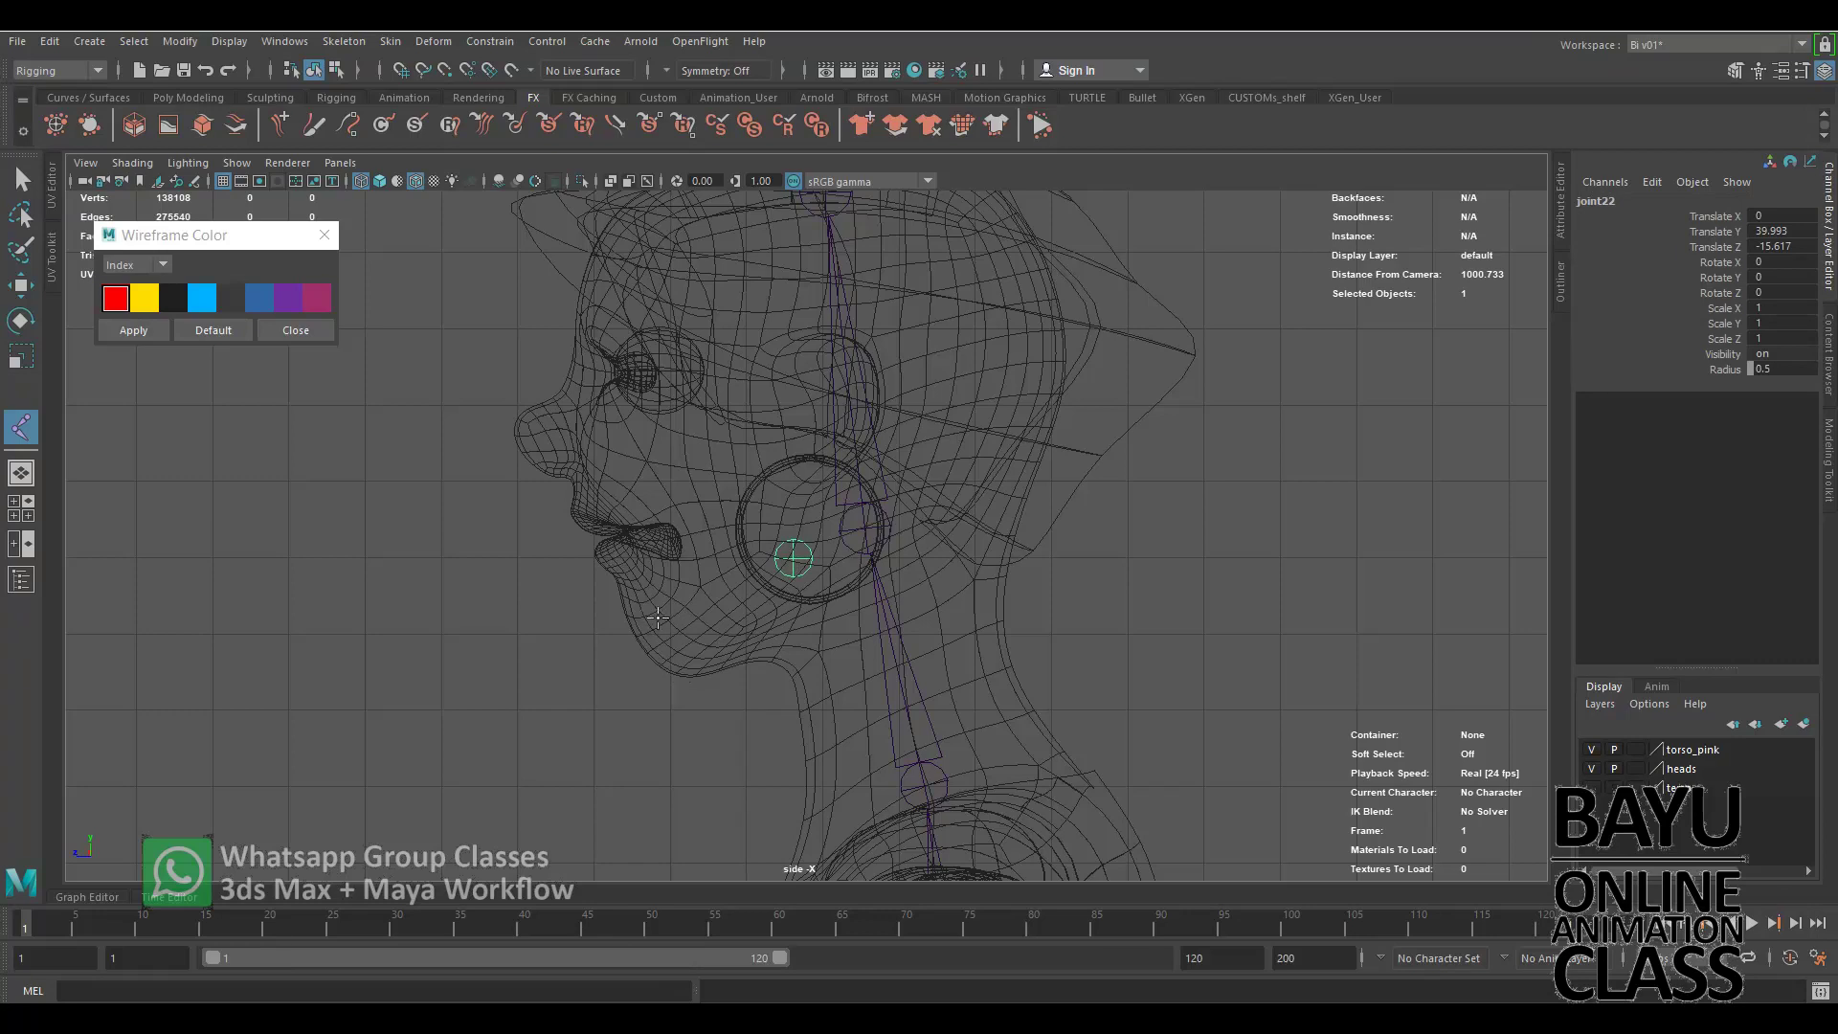
left_click(659, 614)
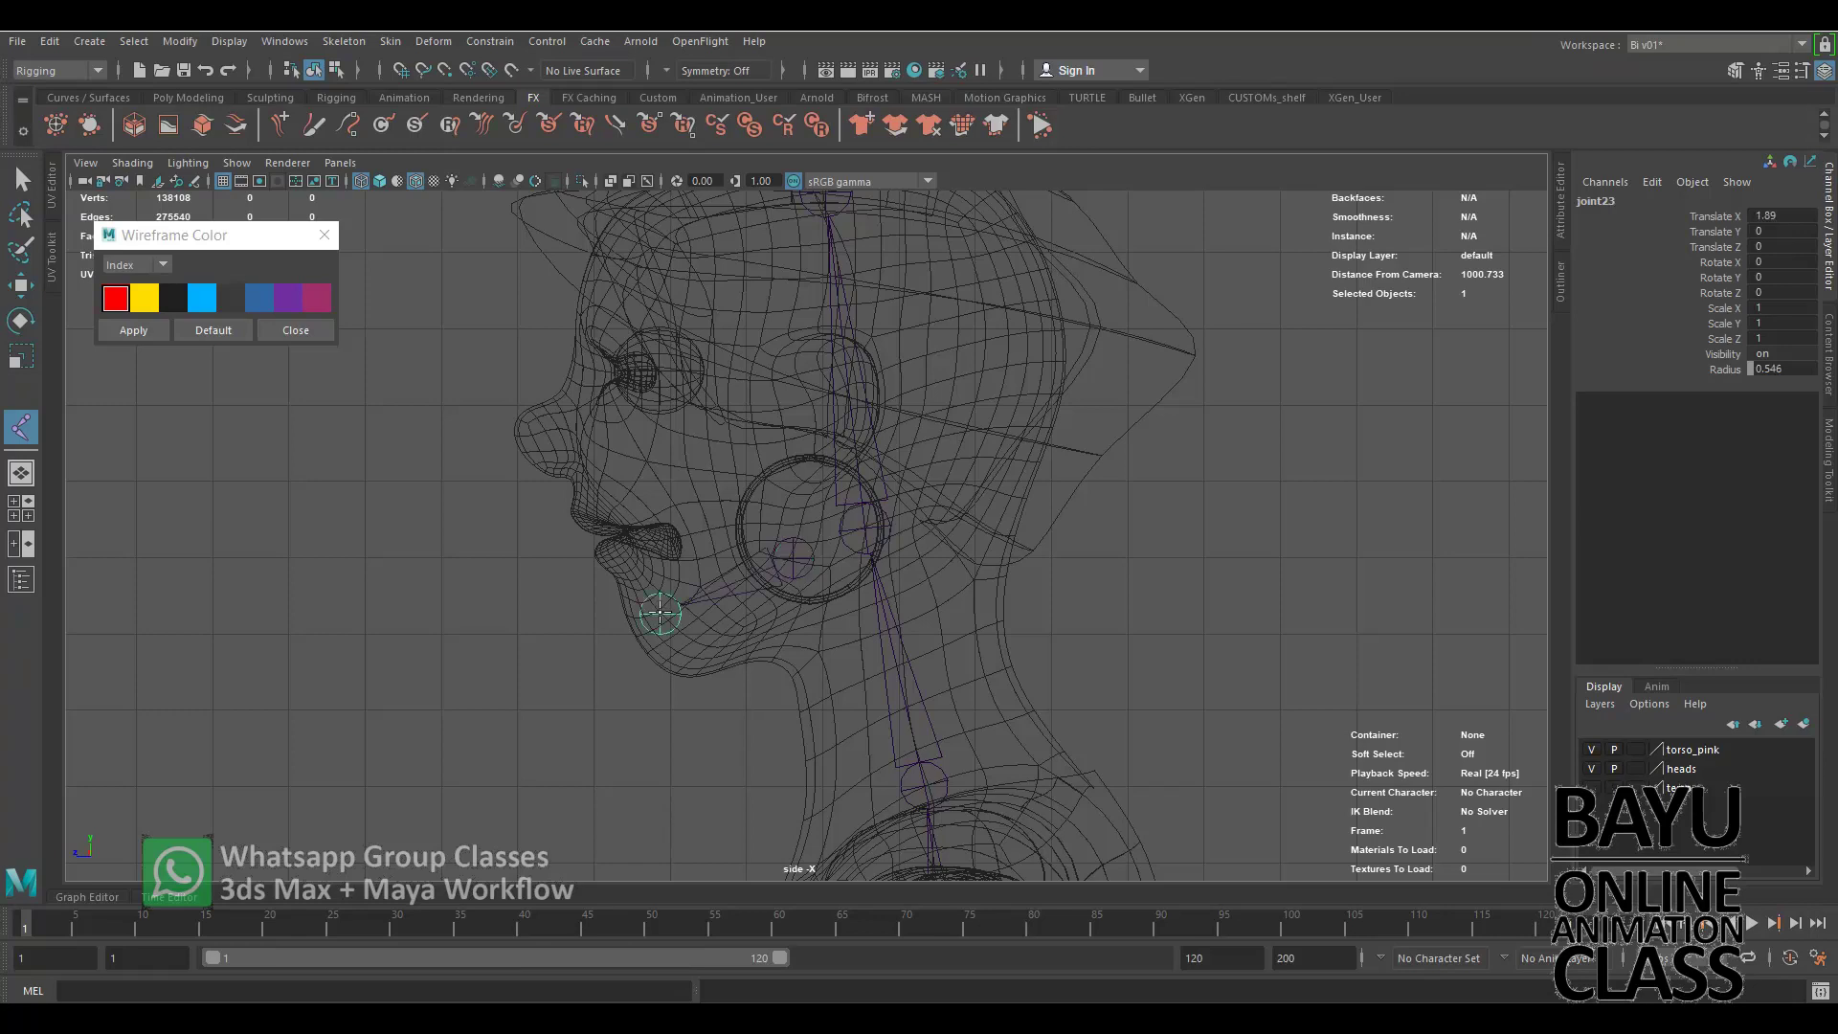
key("e")
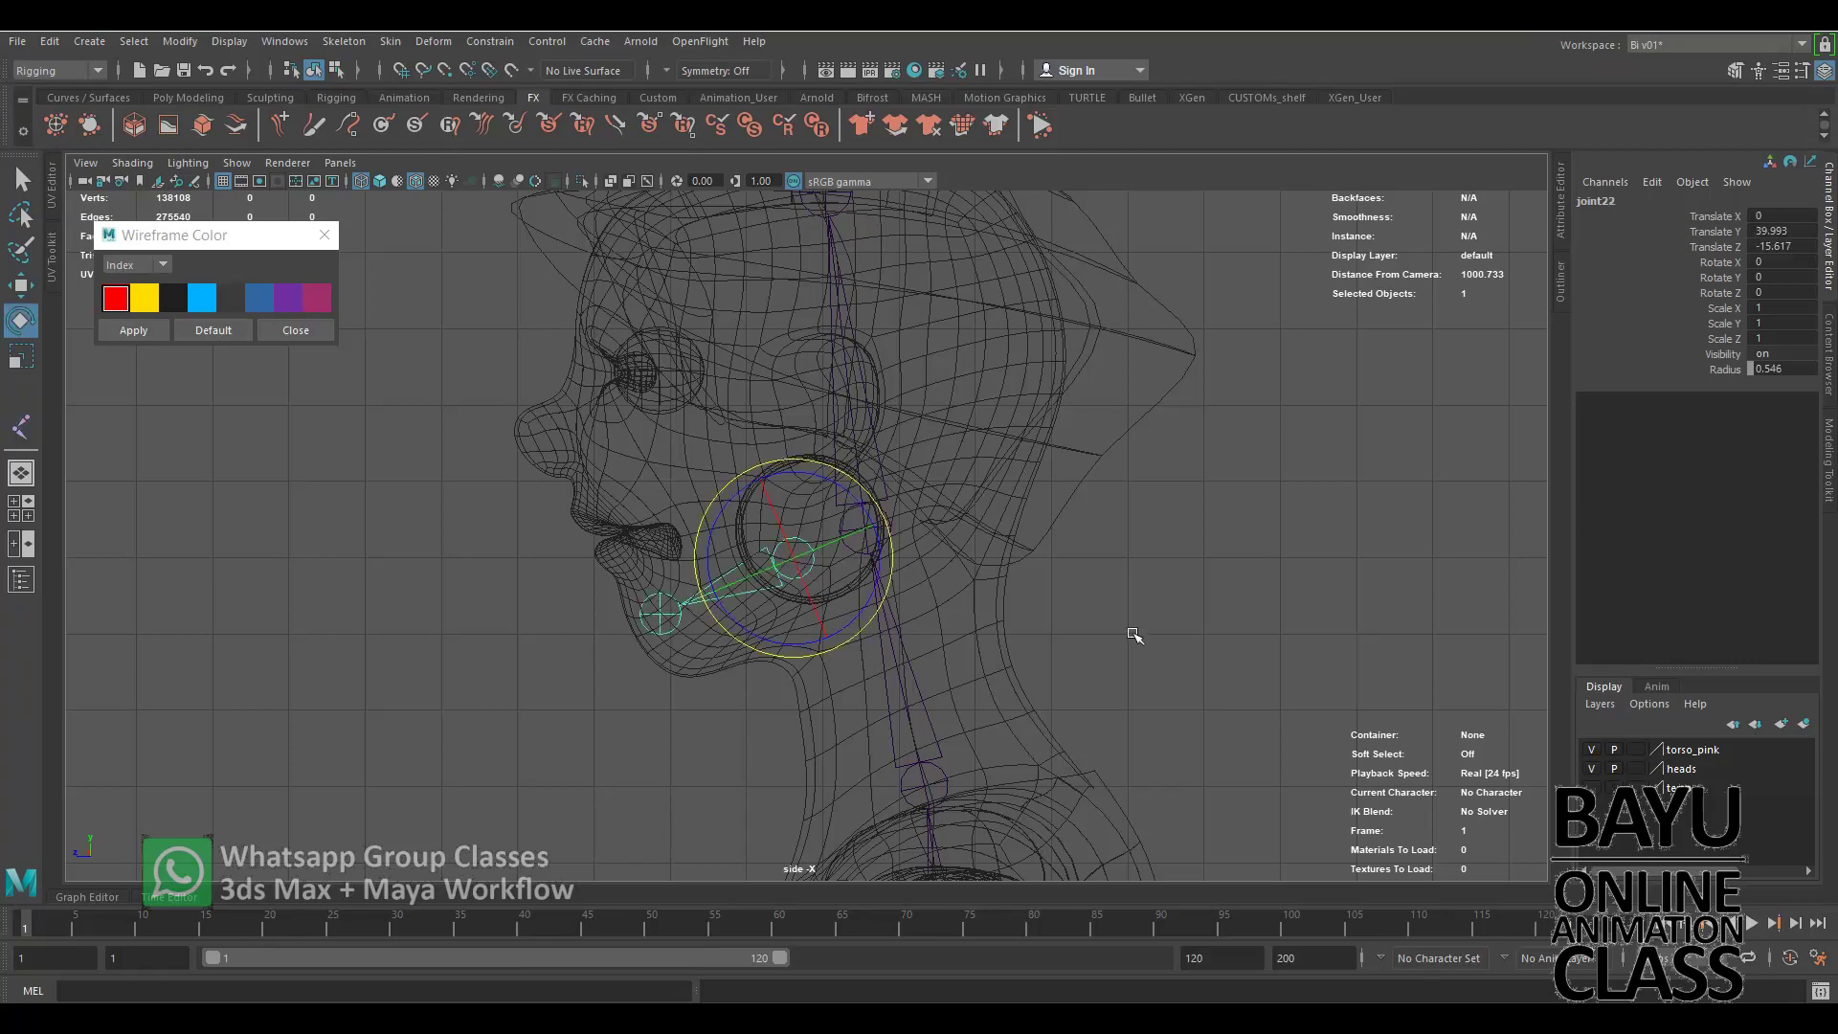
scroll(1132, 636, "up", 3)
middle_click_drag(895, 481, 1048, 713, "alt")
scroll(968, 546, "up", 2)
scroll(837, 537, "up", 2)
middle_click_drag(836, 537, 1038, 566, "alt")
scroll(1032, 566, "up", 2)
scroll(1026, 567, "up", 2)
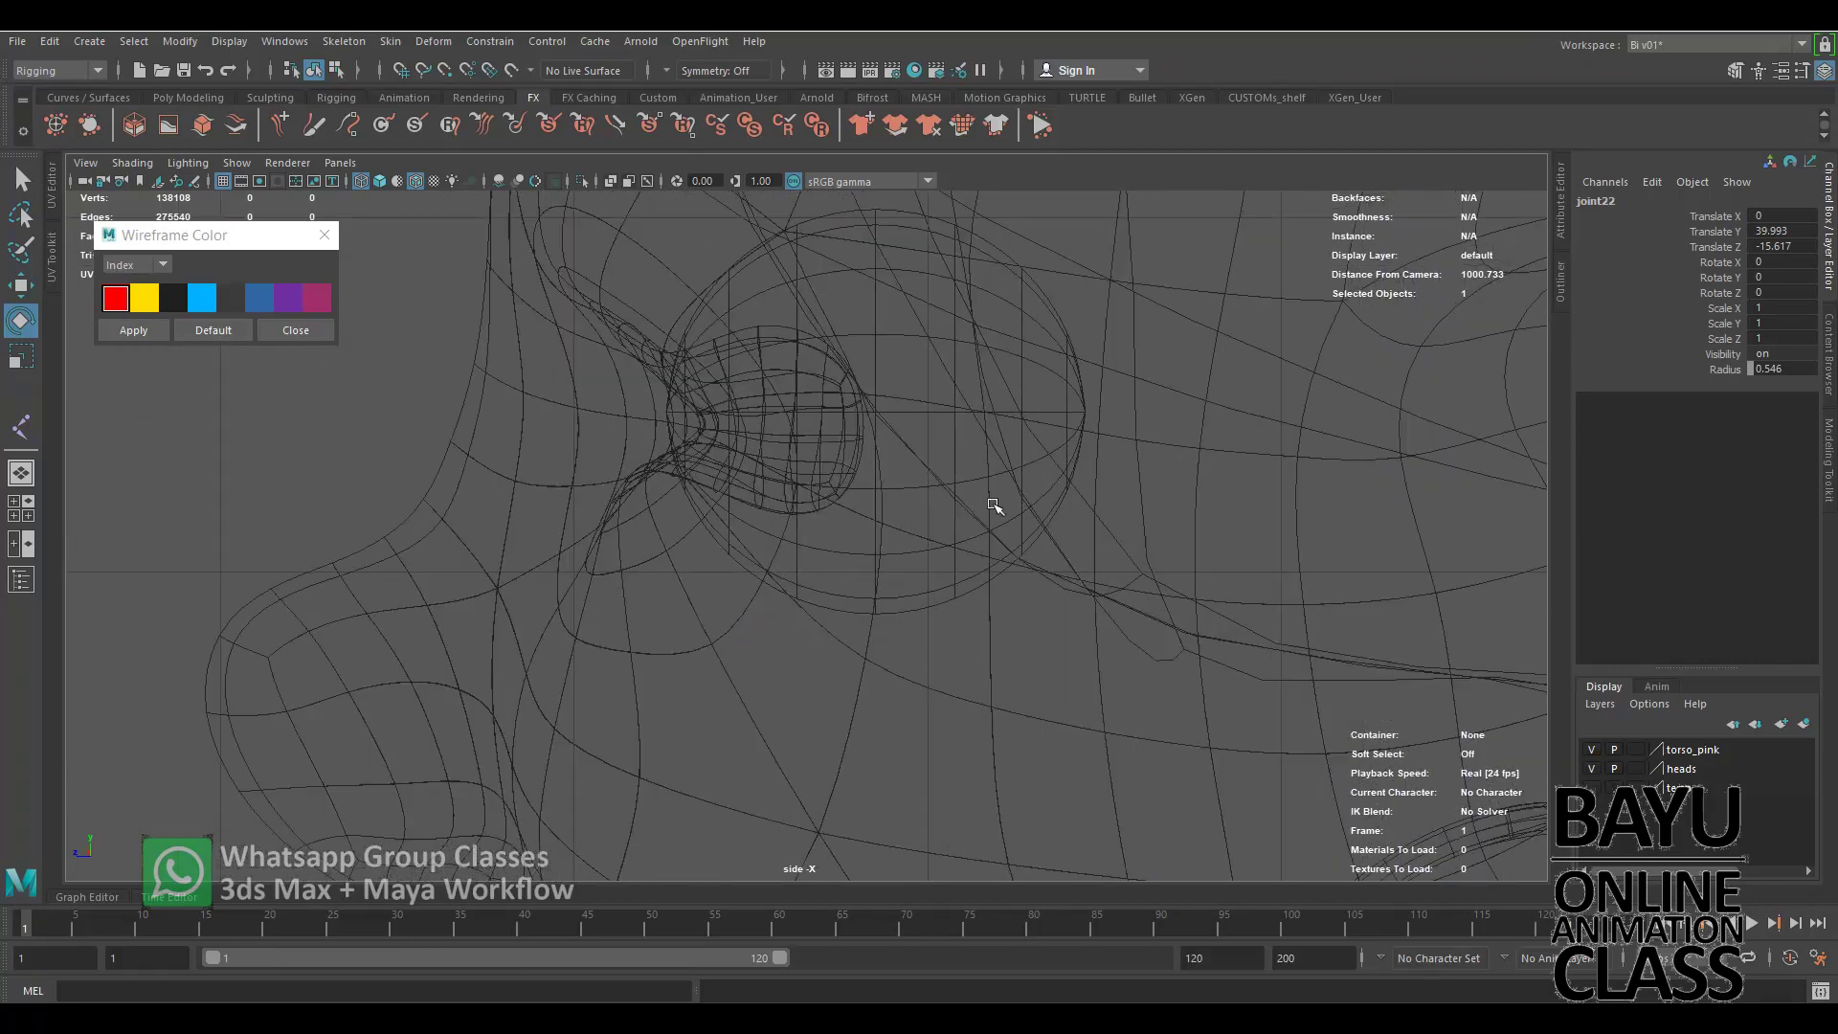
Draw a two-joint eye chain, joint24 to joint25, from the eye centre forward.
middle_click_drag(993, 508, 1011, 678, "alt")
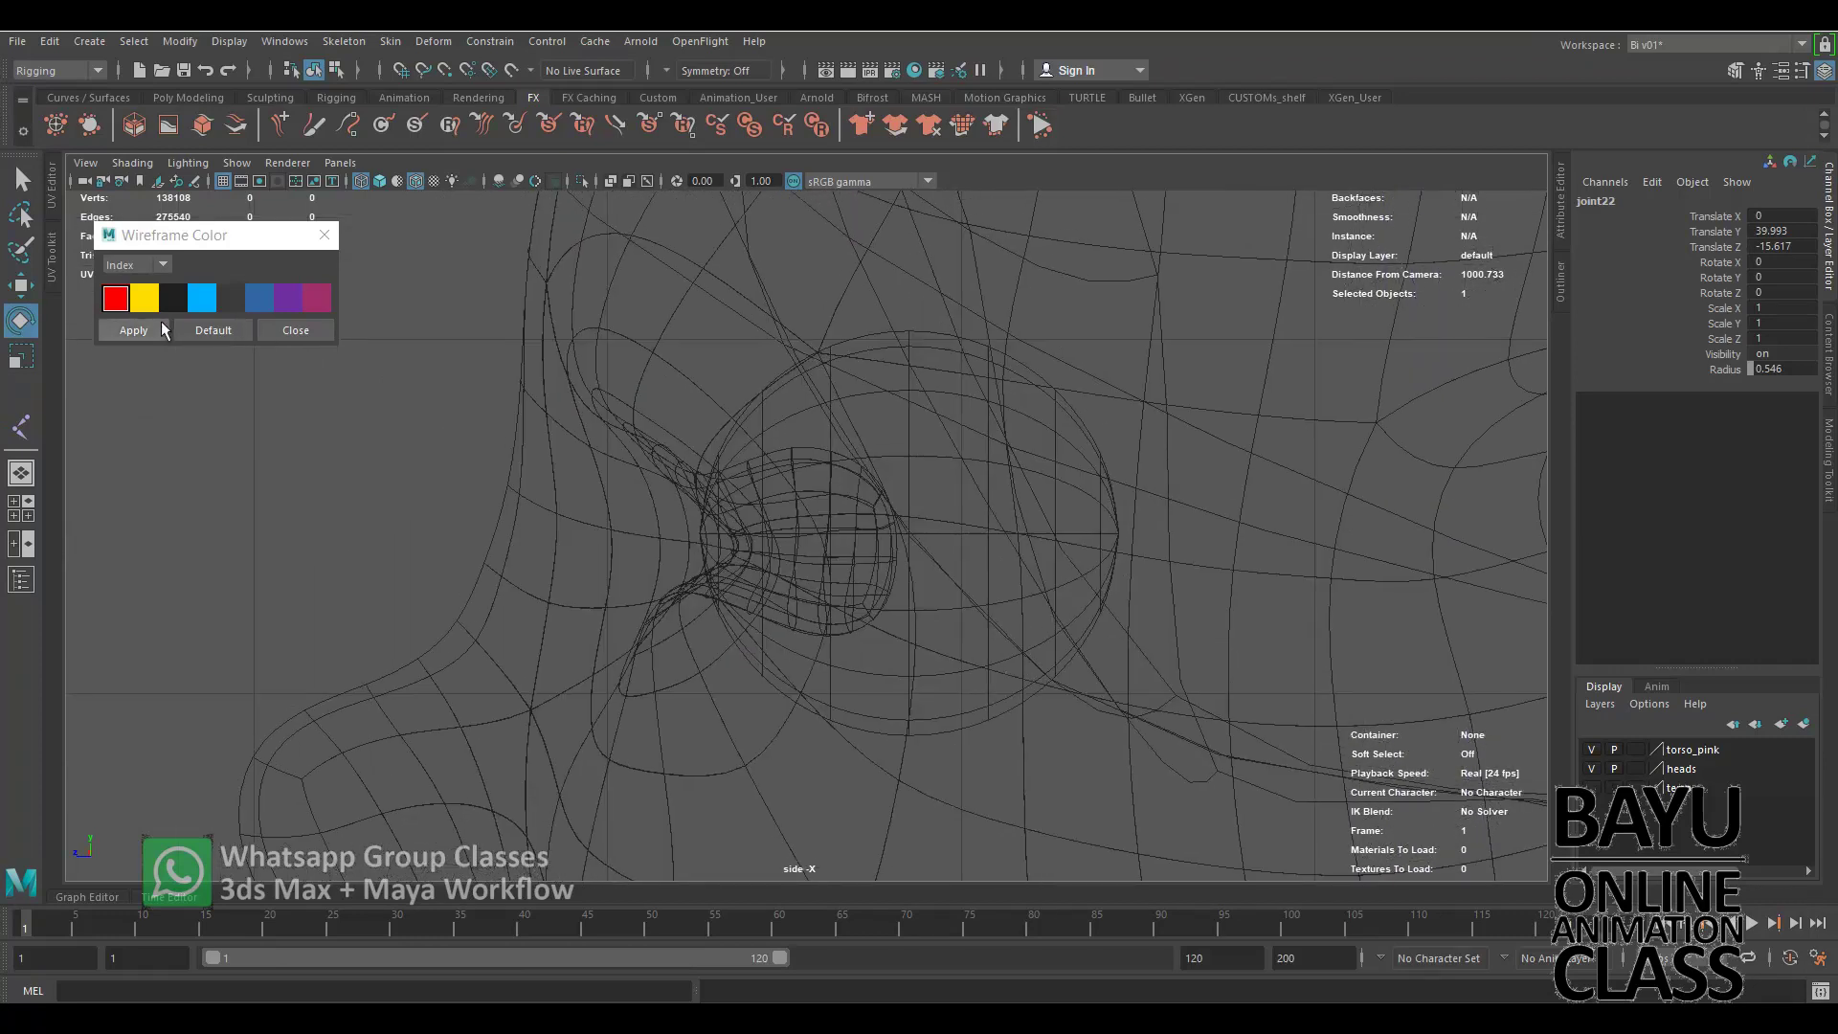
left_click(20, 431)
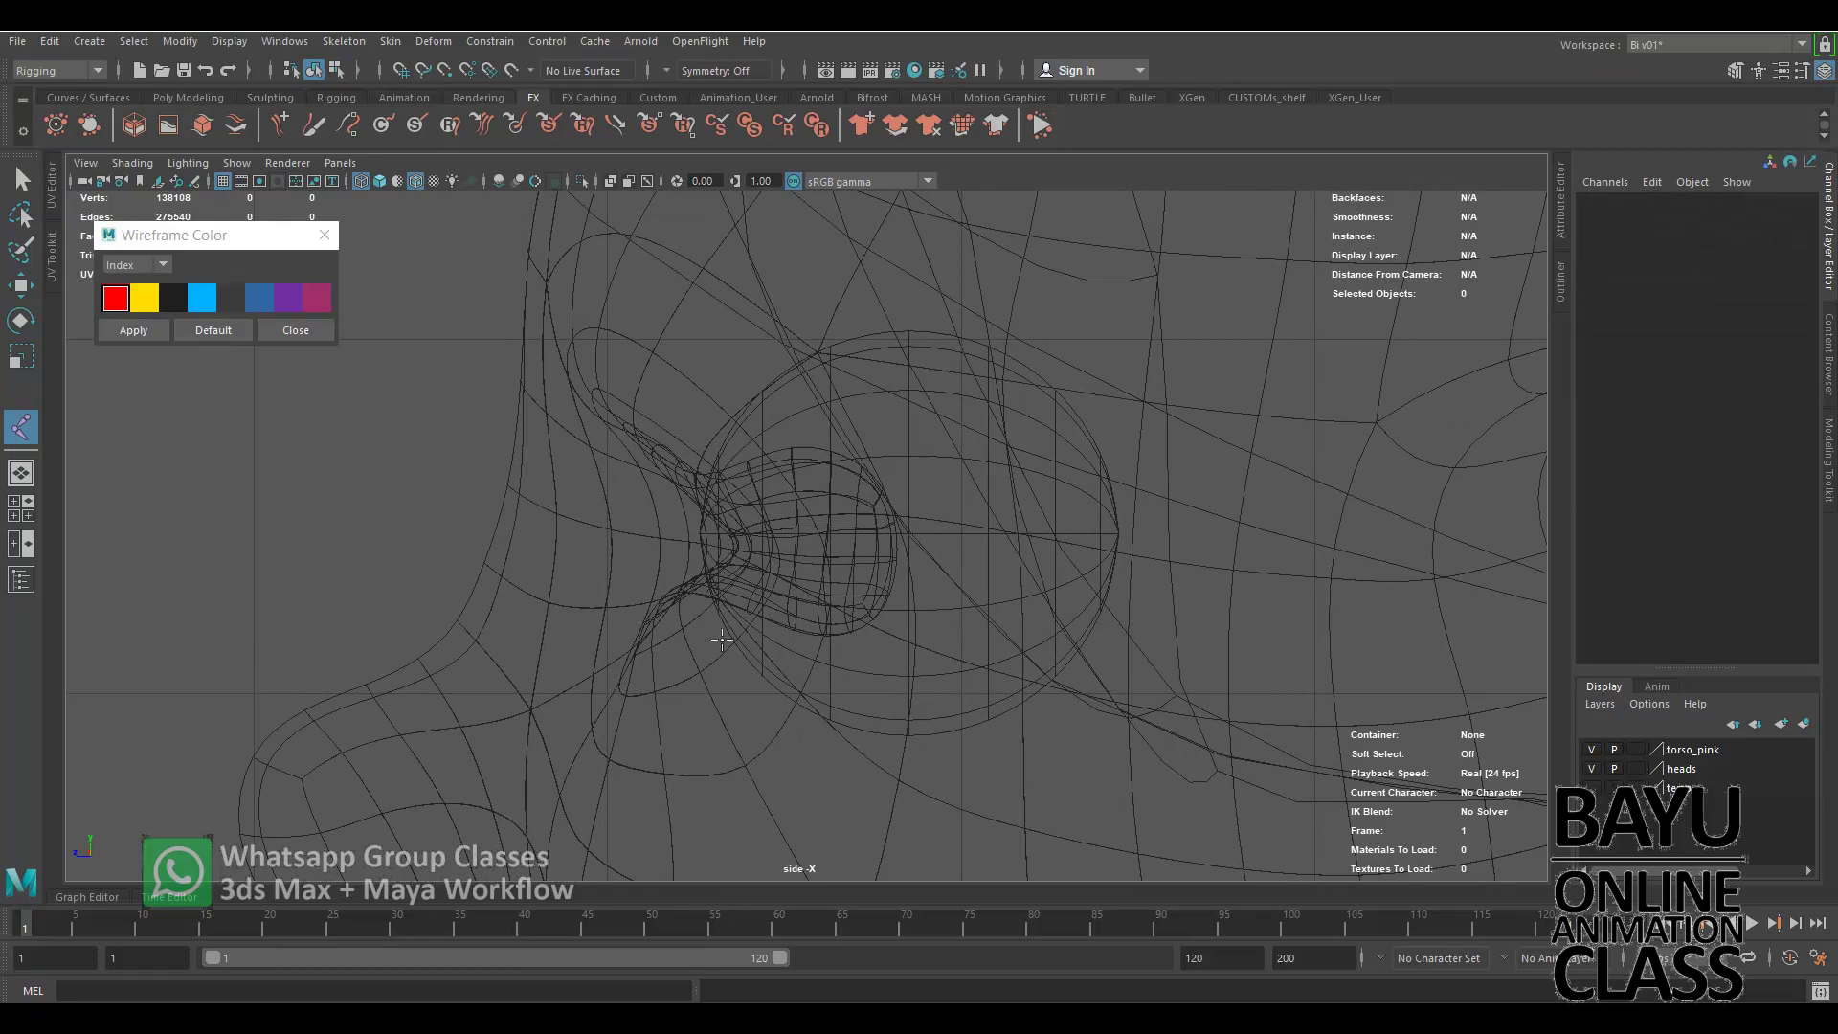
scroll(924, 534, "up", 1)
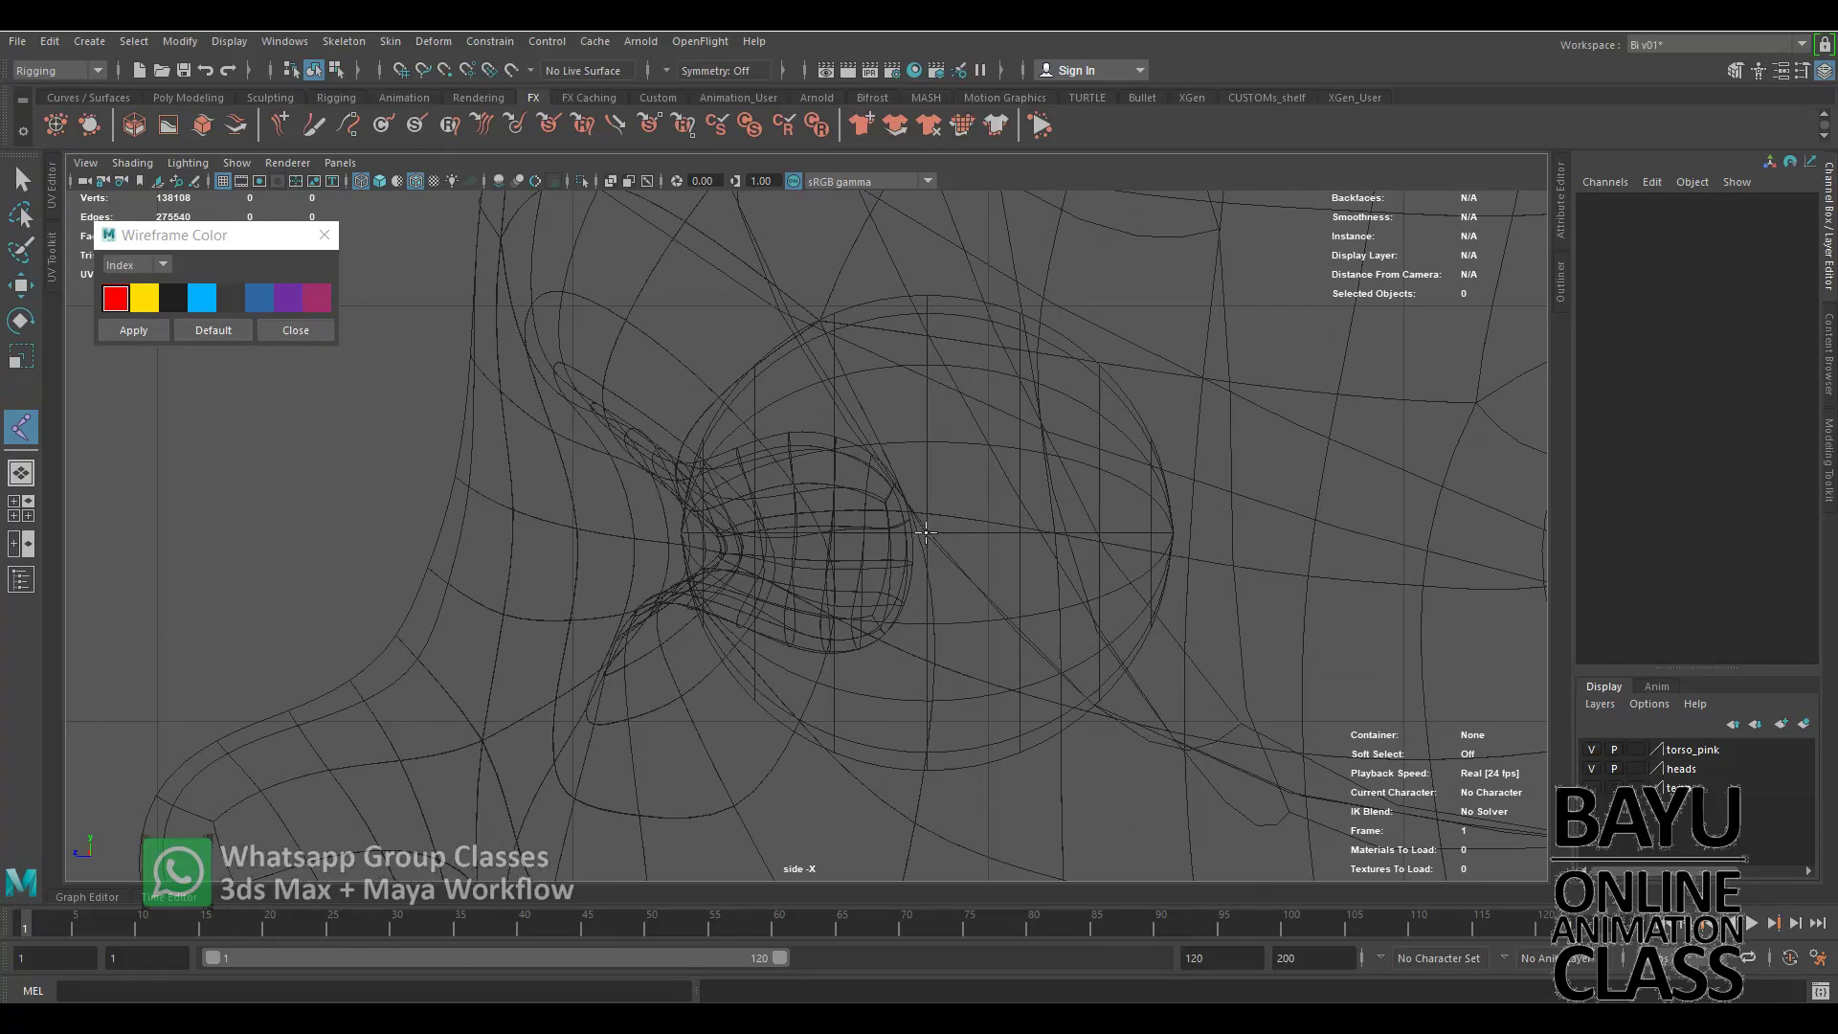
left_click(926, 533)
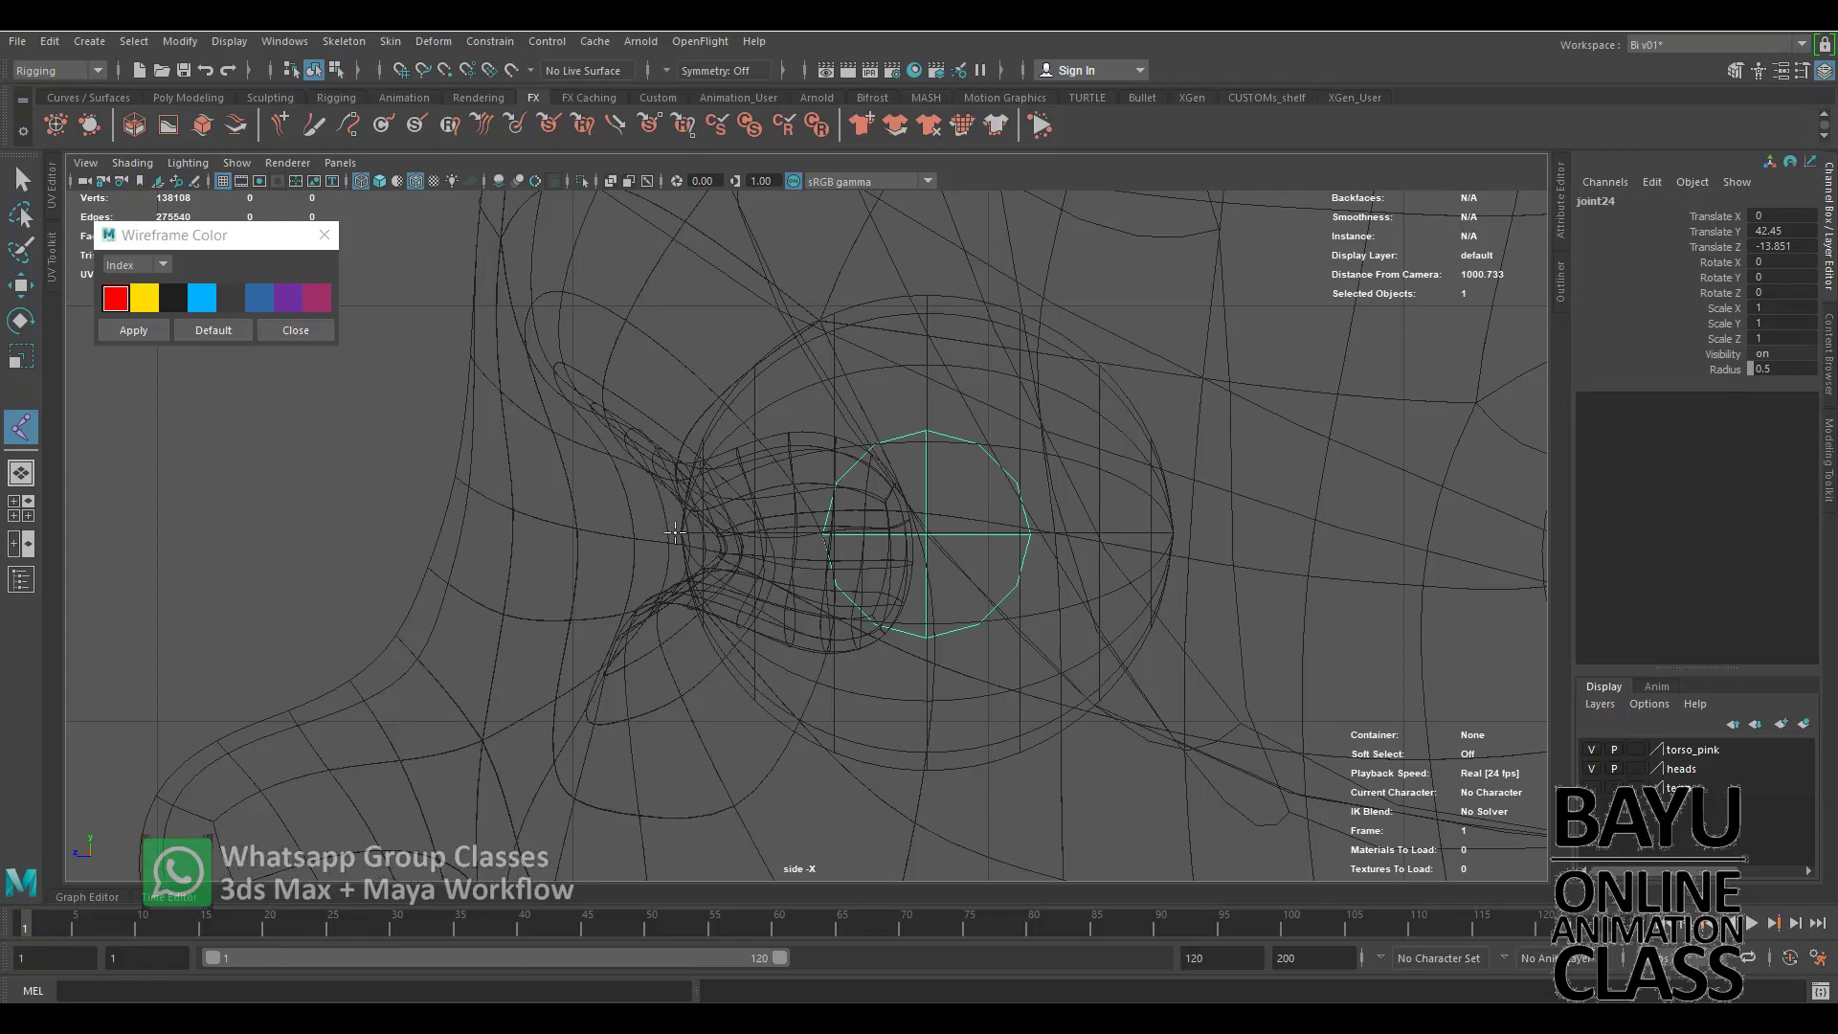
left_click(675, 533)
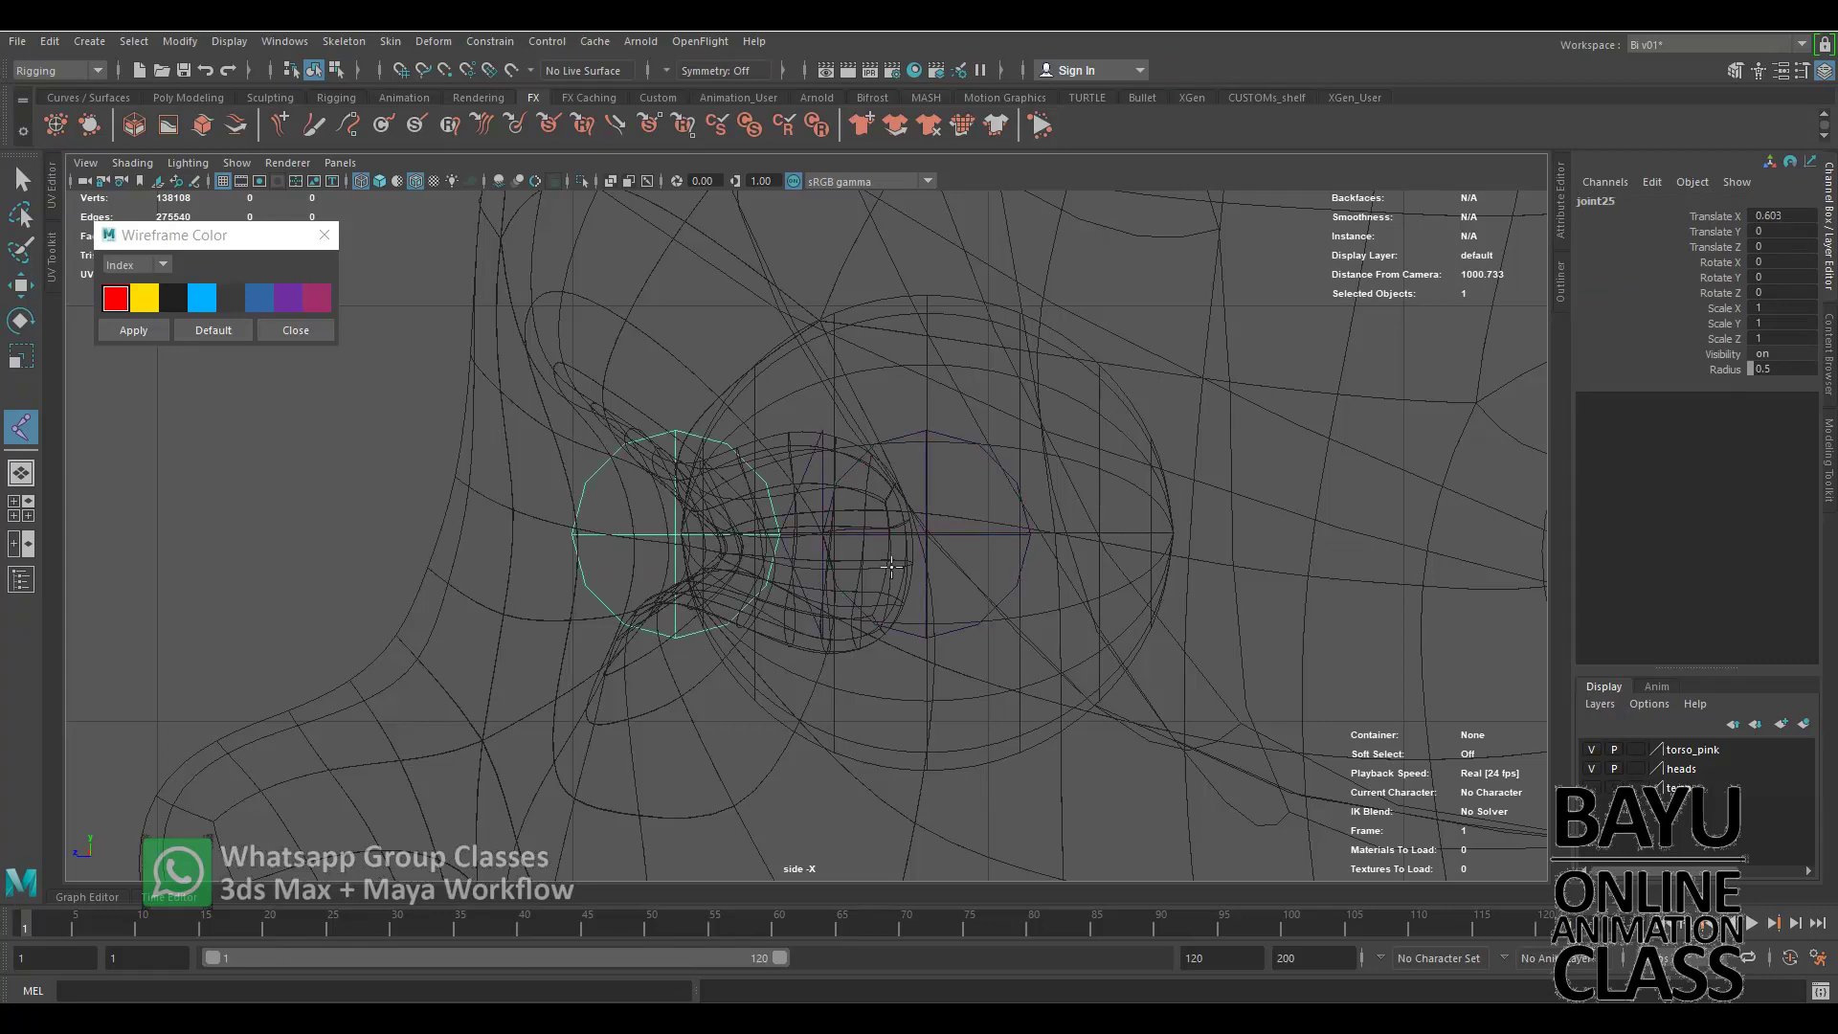
key("Return")
key("e")
Return from the side view to the perspective view.
key("f")
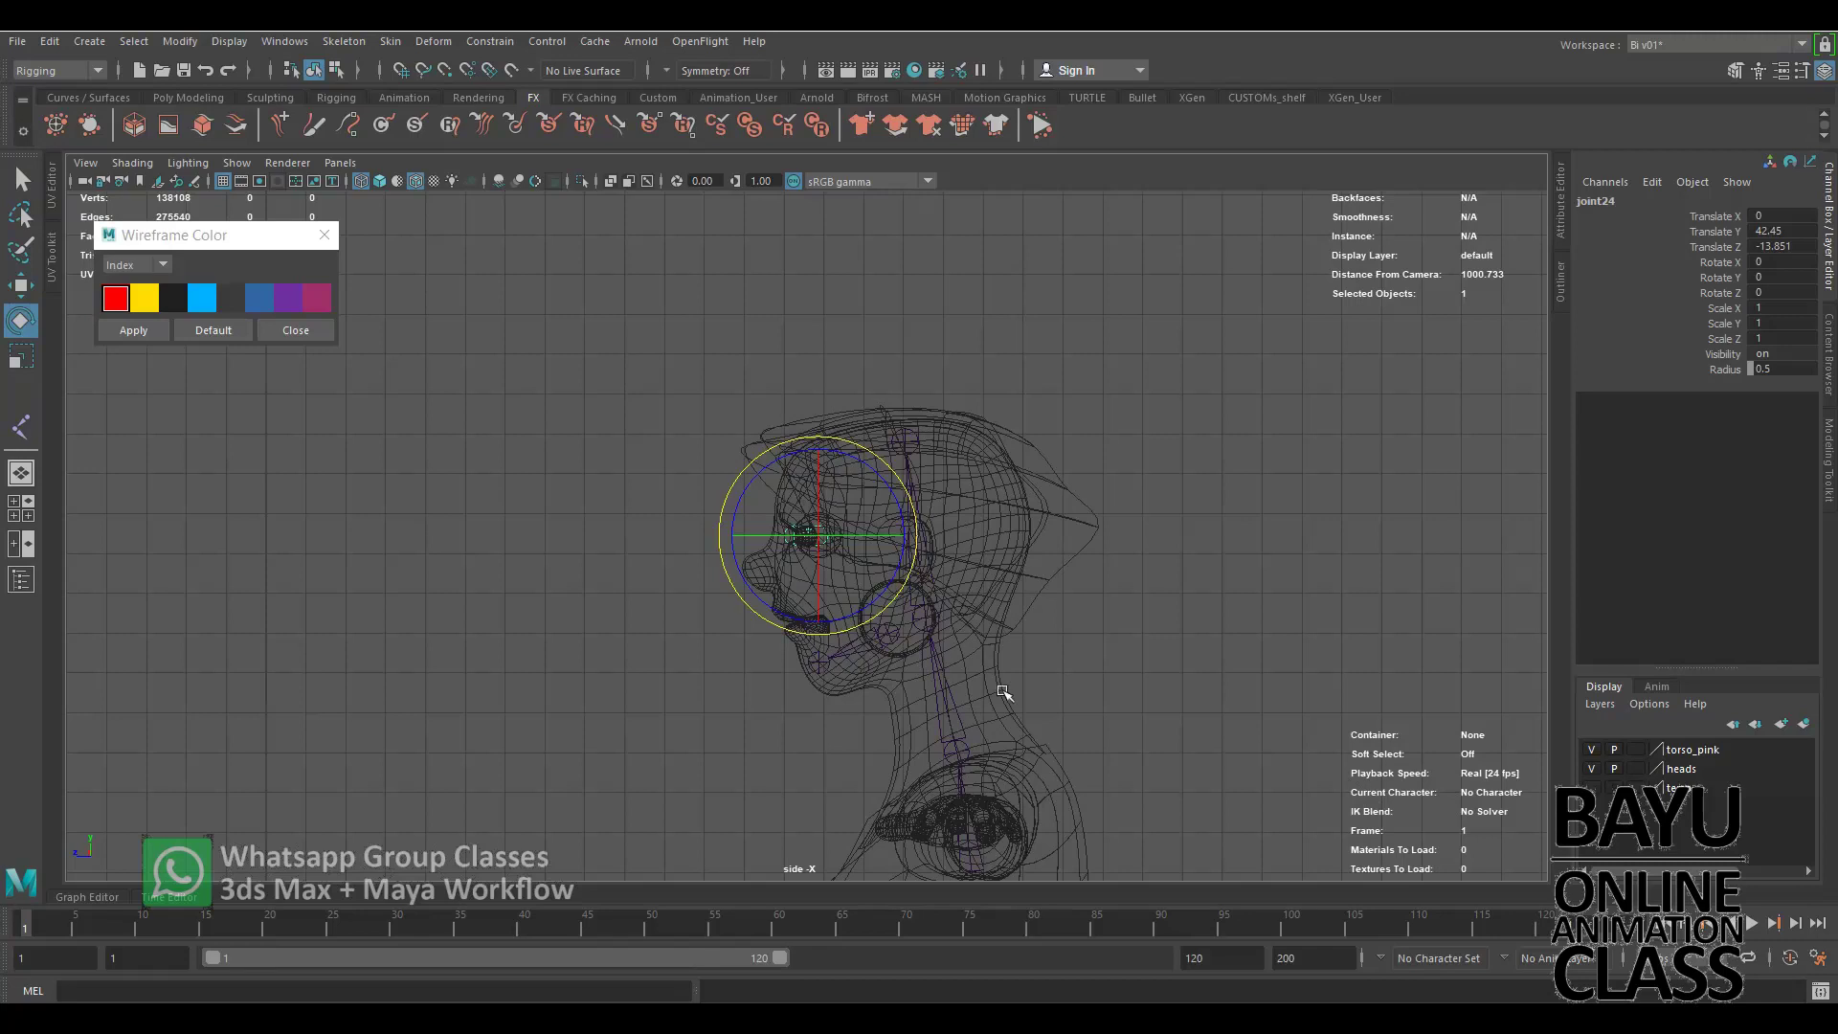
middle_click_drag(893, 570, 791, 354, "alt")
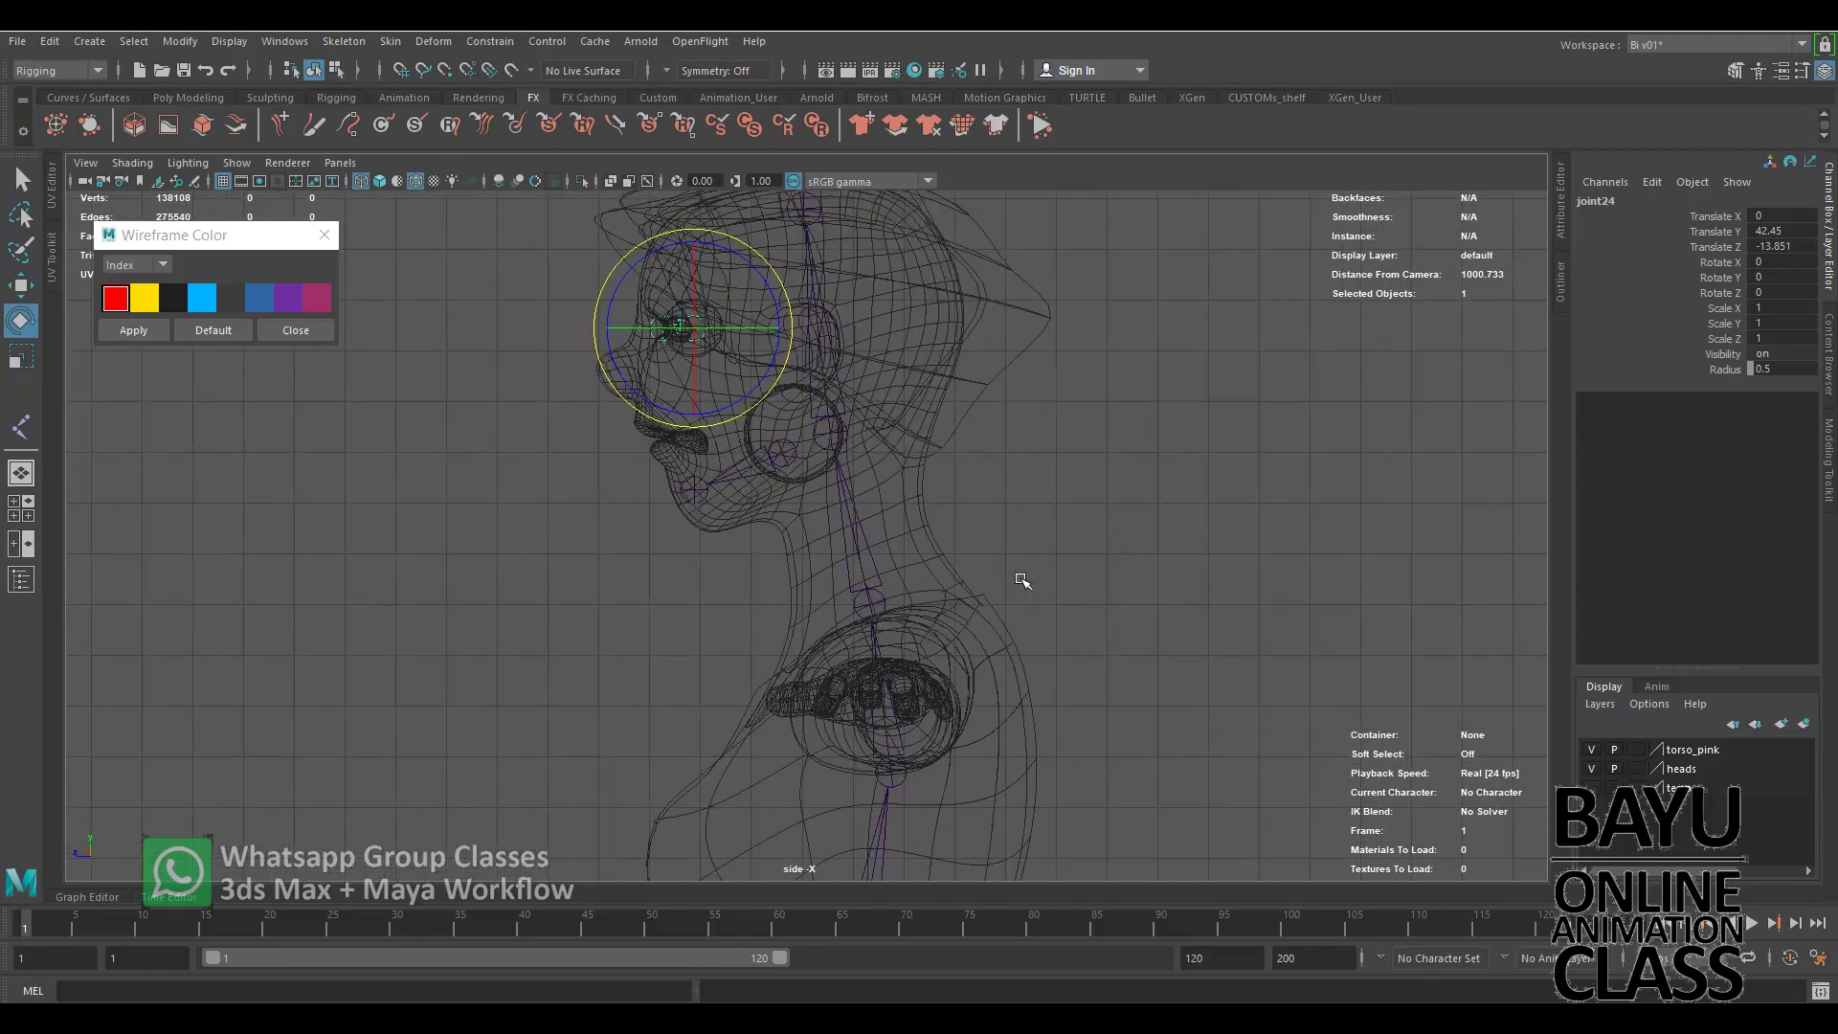
key("space")
mouse_move(1066, 544)
left_mouse_down()
mouse_move(1072, 497)
mouse_move(916, 639)
left_mouse_up()
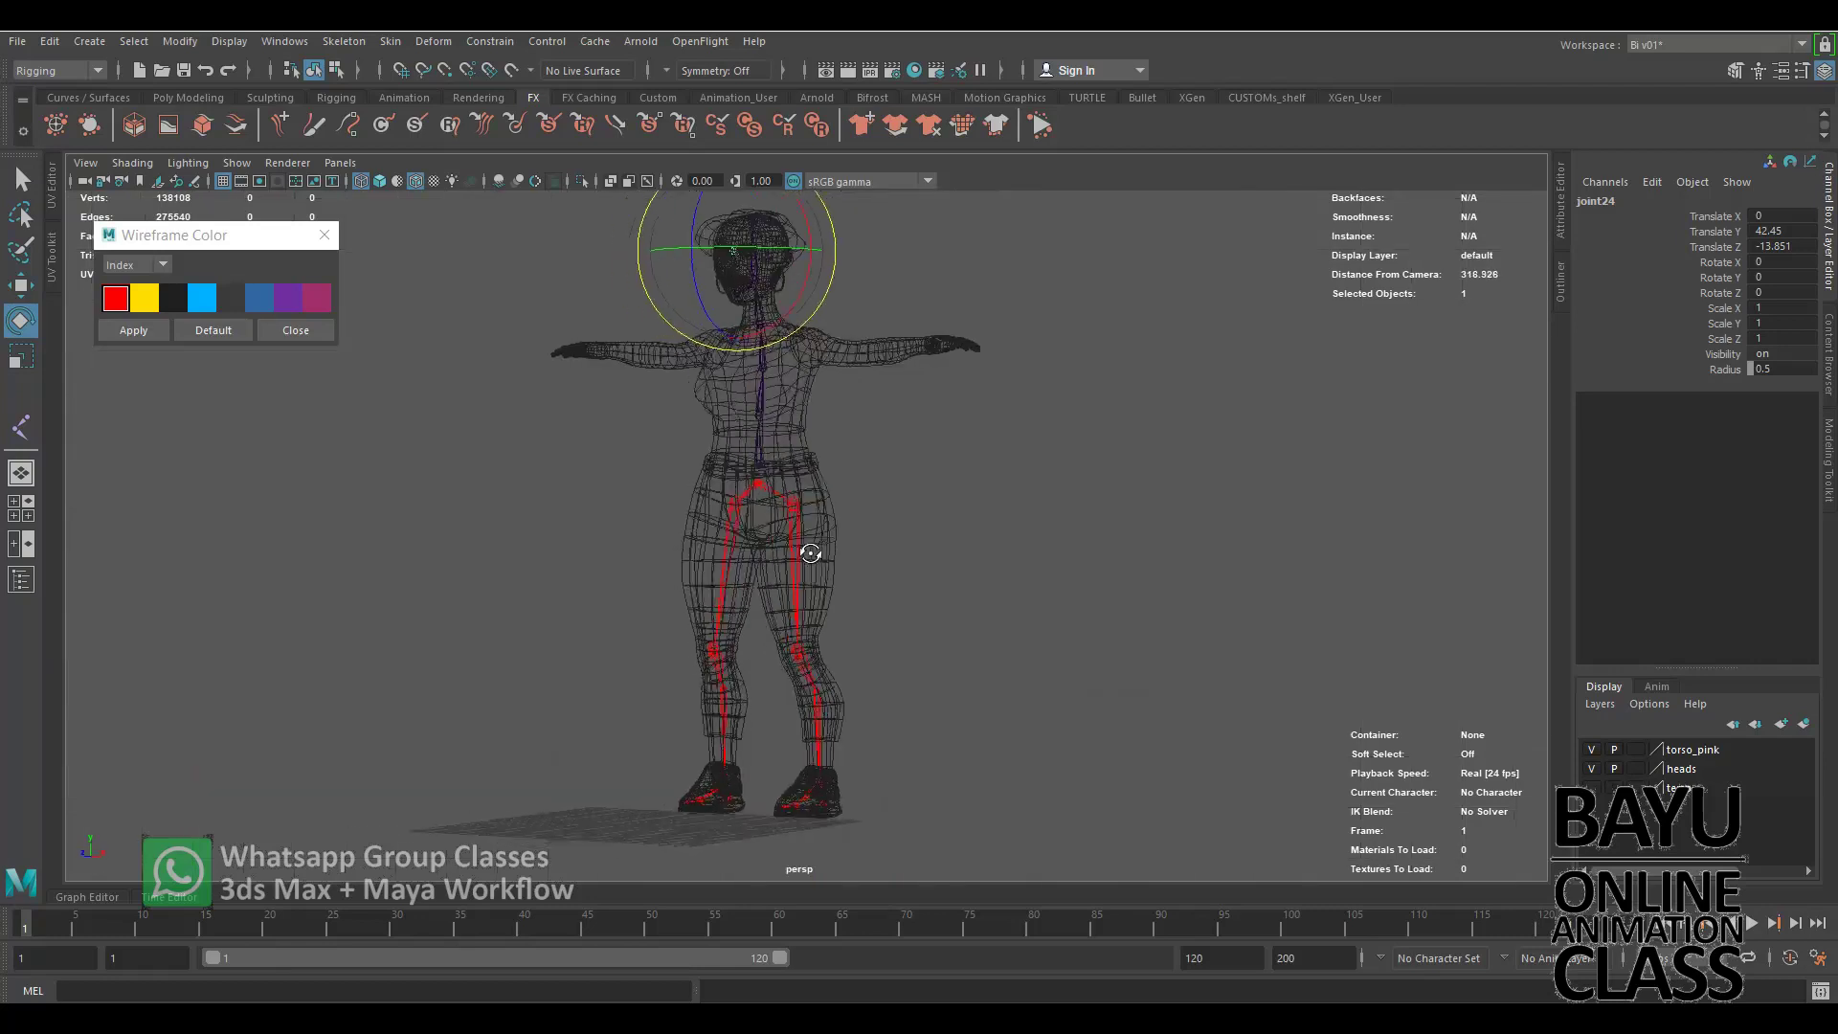
Orbit round to the head and select eye joint joint24 between the eyes.
scroll(924, 622, "up", 5)
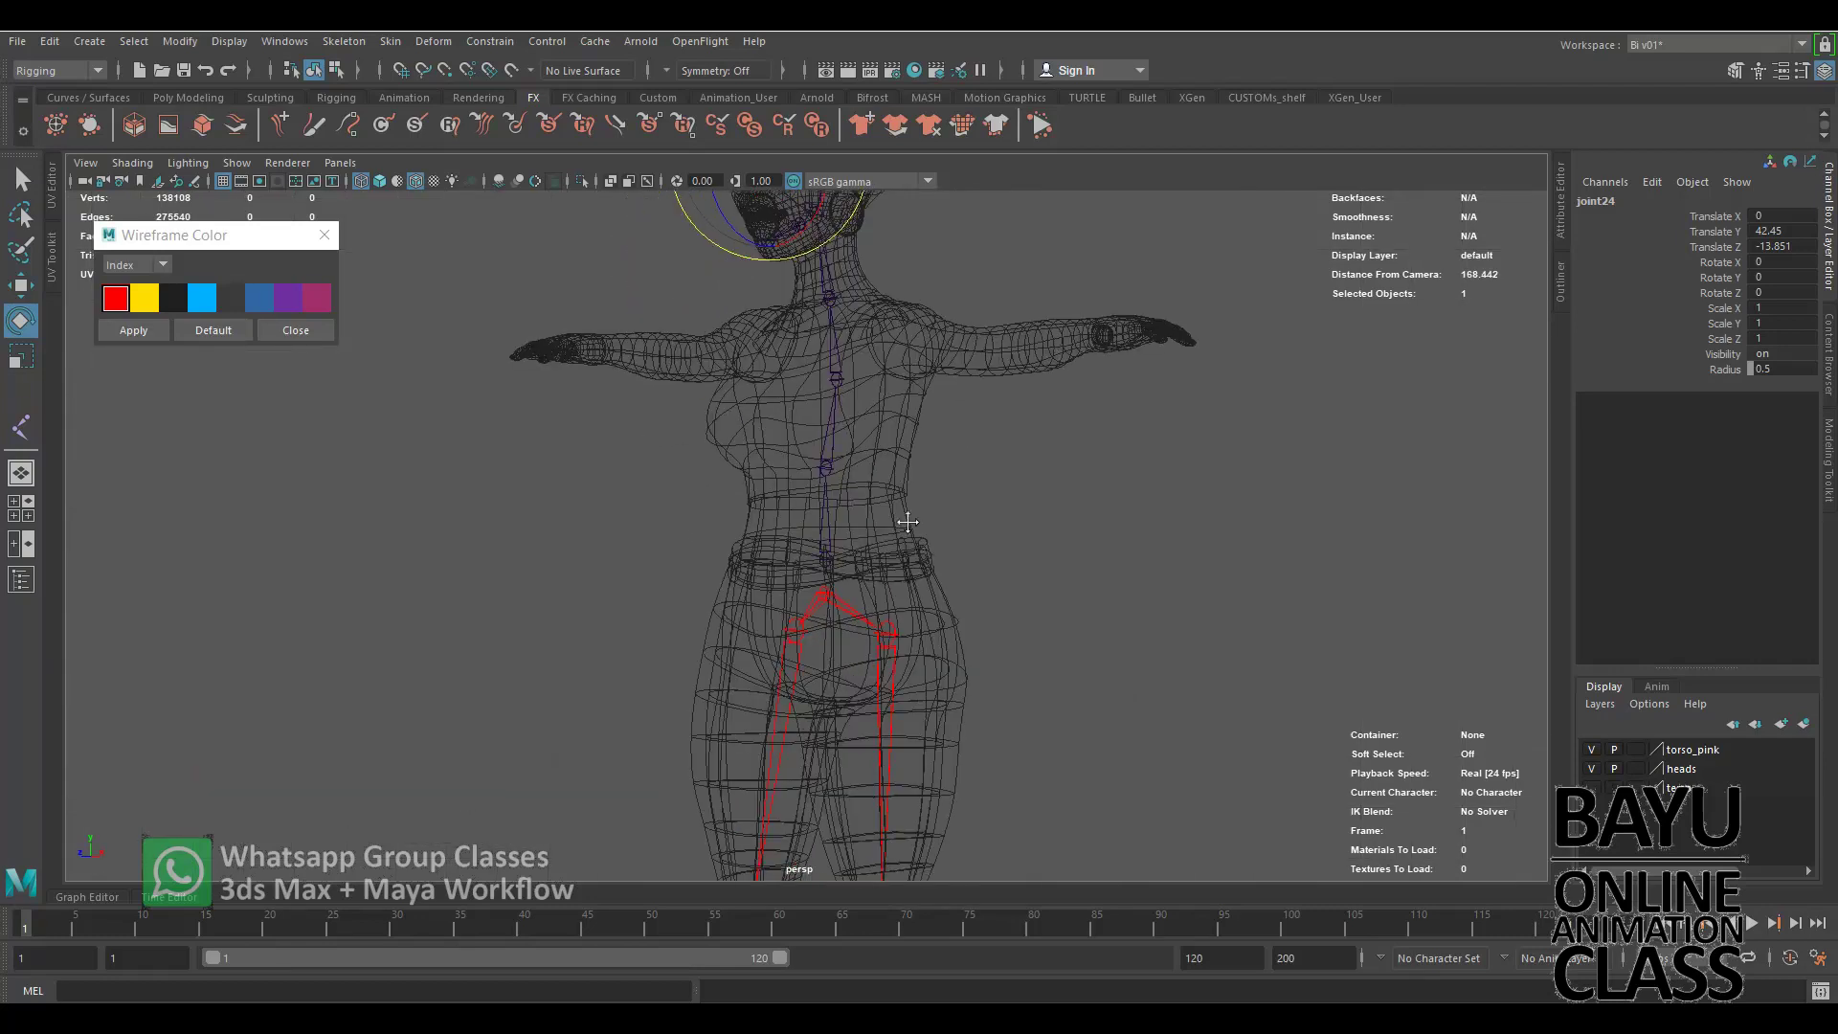
middle_click_drag(919, 612, 812, 596, "alt")
left_click_drag(812, 595, 747, 603, "alt")
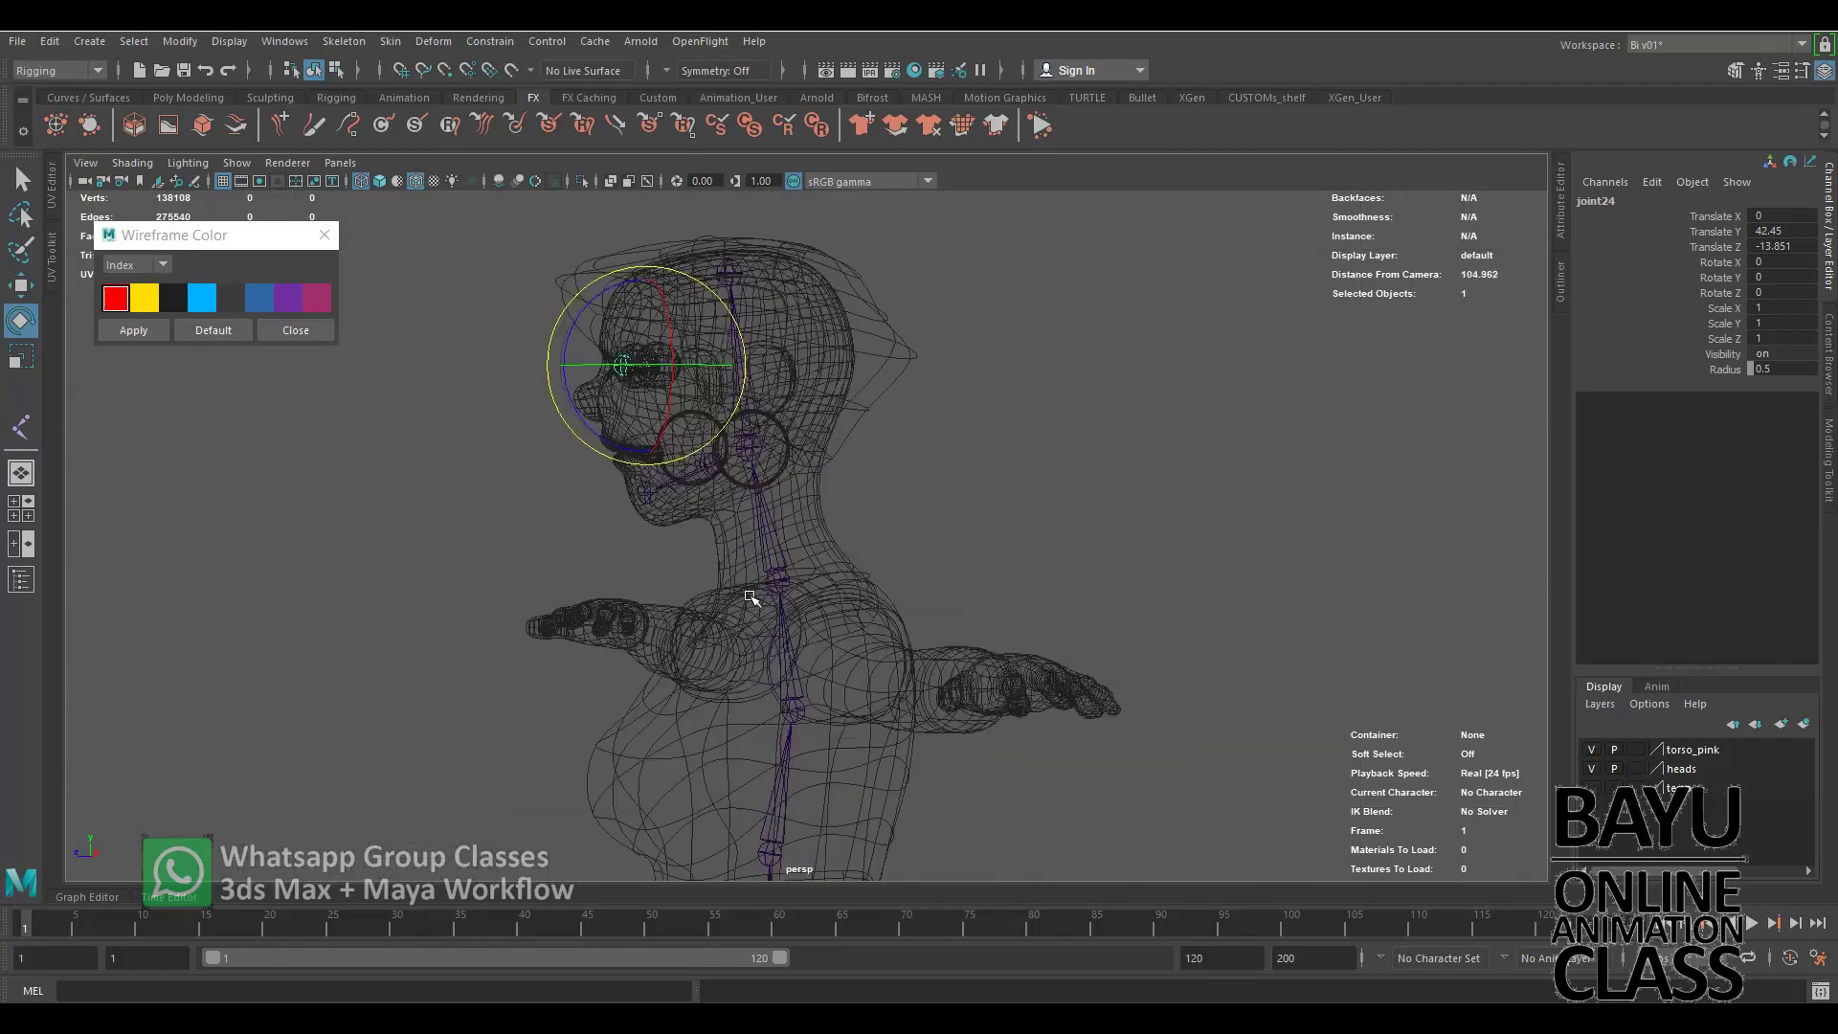
scroll(746, 603, "up", 3)
middle_click_drag(747, 603, 821, 646, "alt")
mouse_move(821, 646)
left_mouse_down("alt")
mouse_move(840, 635)
mouse_move(670, 521)
left_mouse_up("alt")
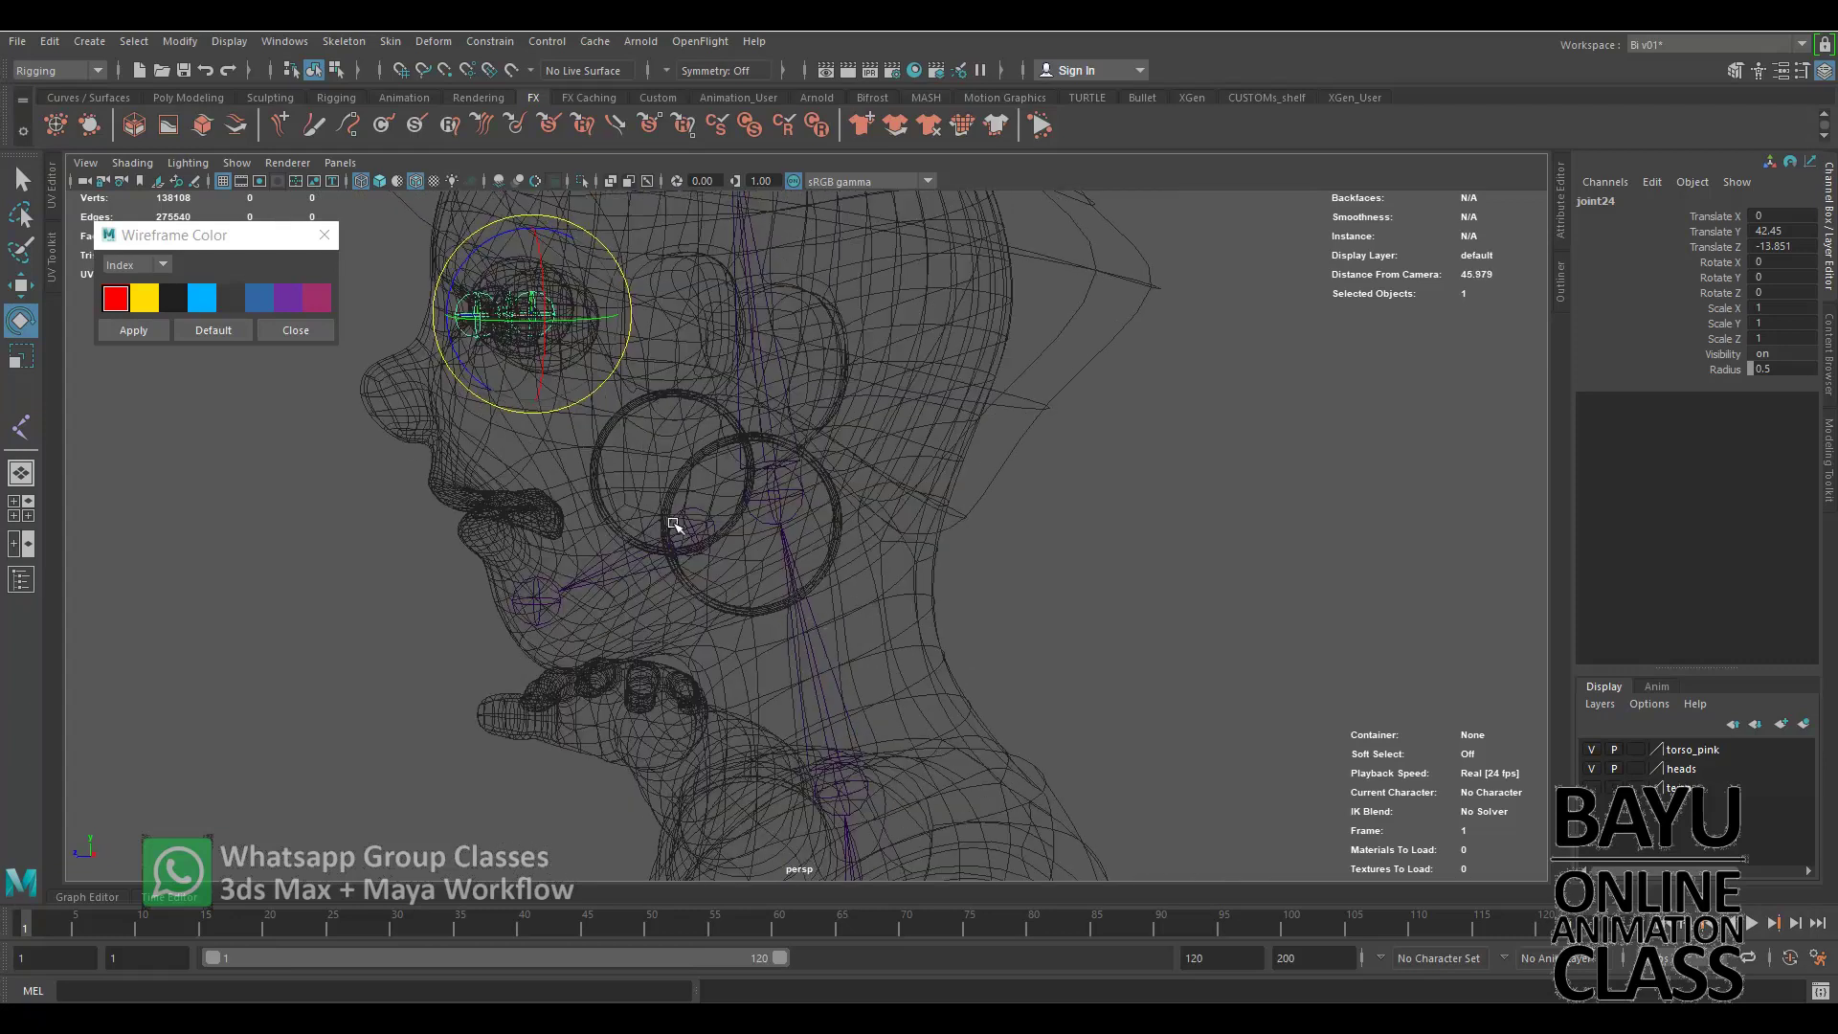
left_click(691, 528)
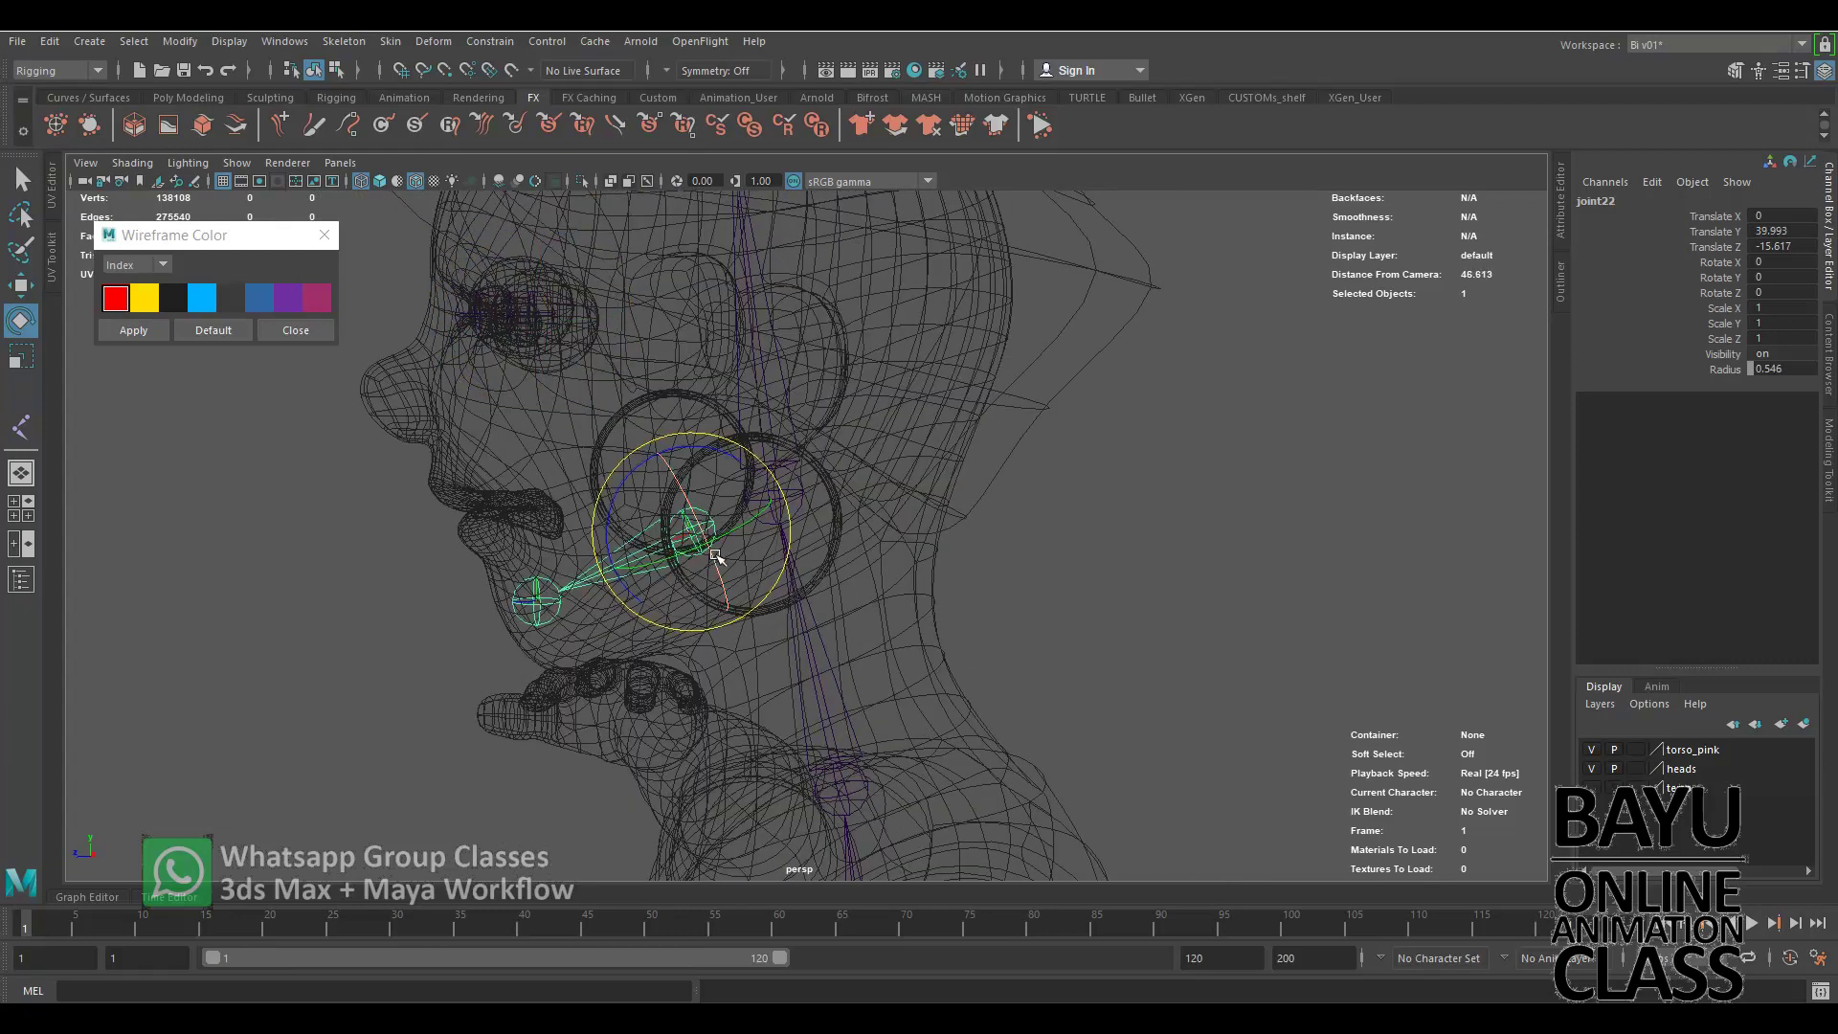
key("q")
left_click(786, 494, "shift")
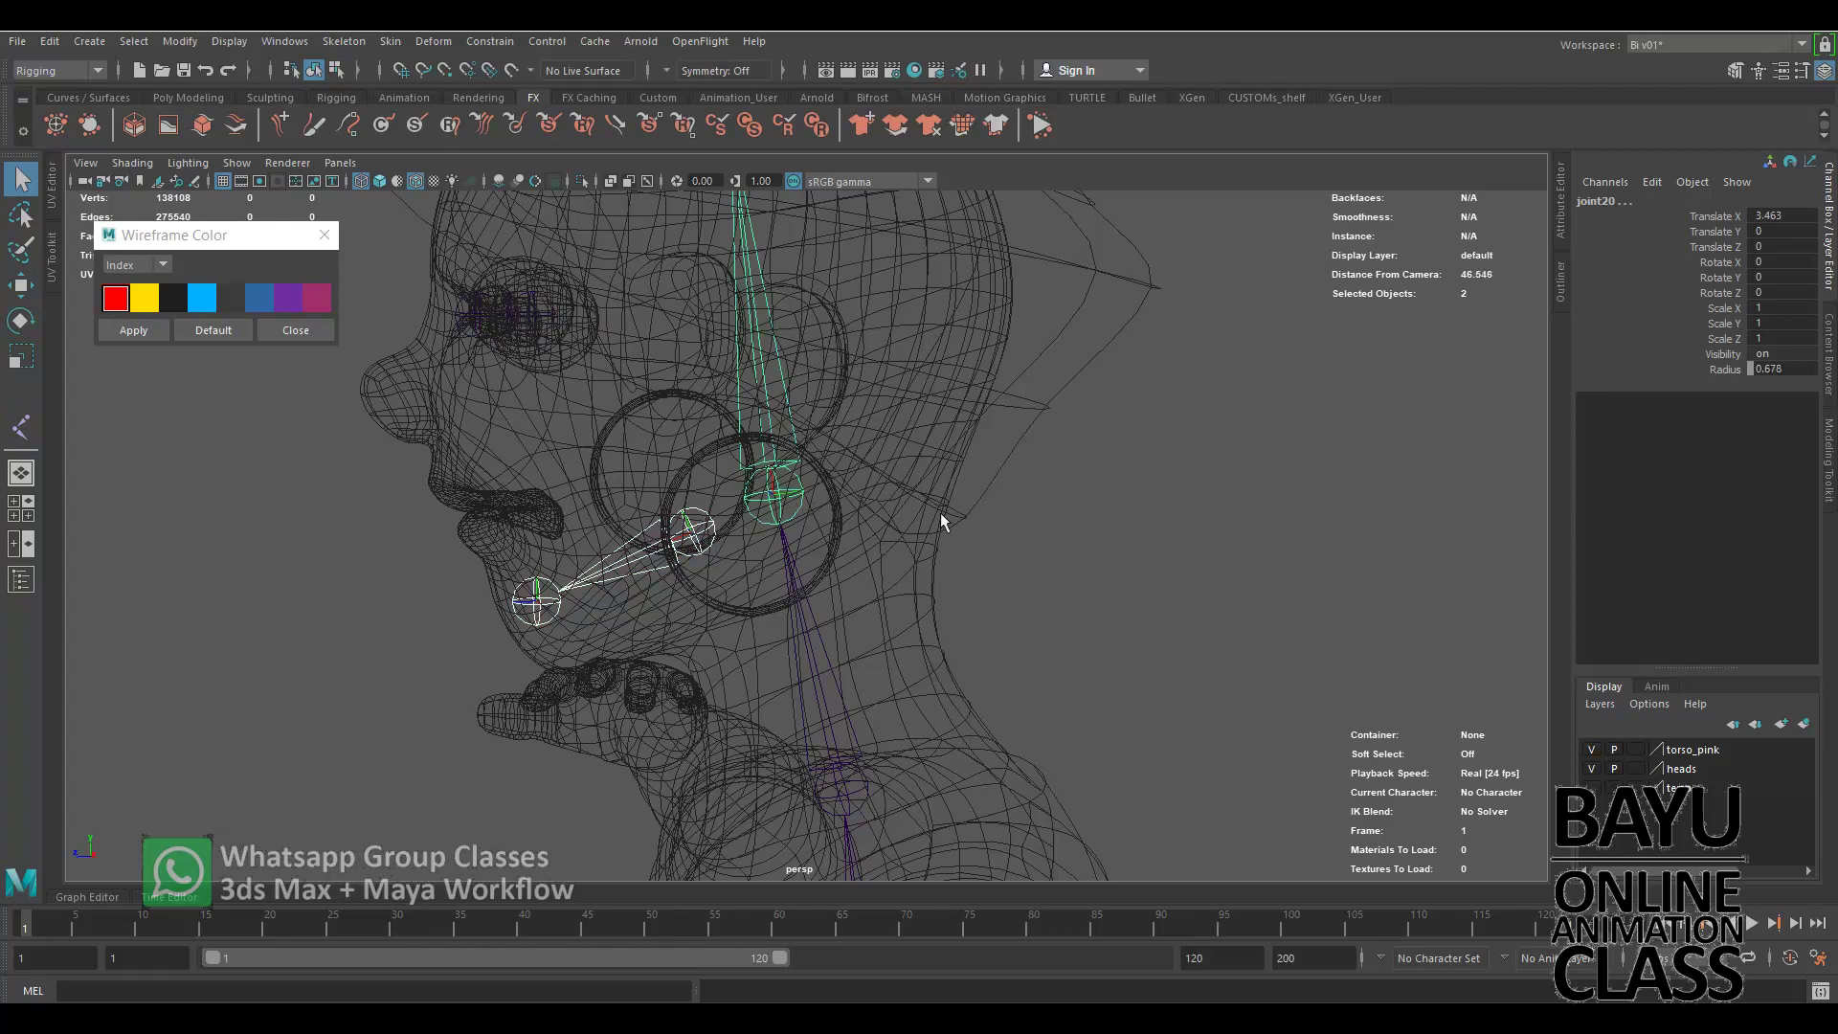
key("ctrl+z")
mouse_move(1000, 508)
left_mouse_down("alt")
mouse_move(939, 550)
mouse_move(785, 468)
mouse_move(1232, 490)
mouse_move(1185, 538)
left_mouse_up("alt")
scroll(939, 549, "up", 5)
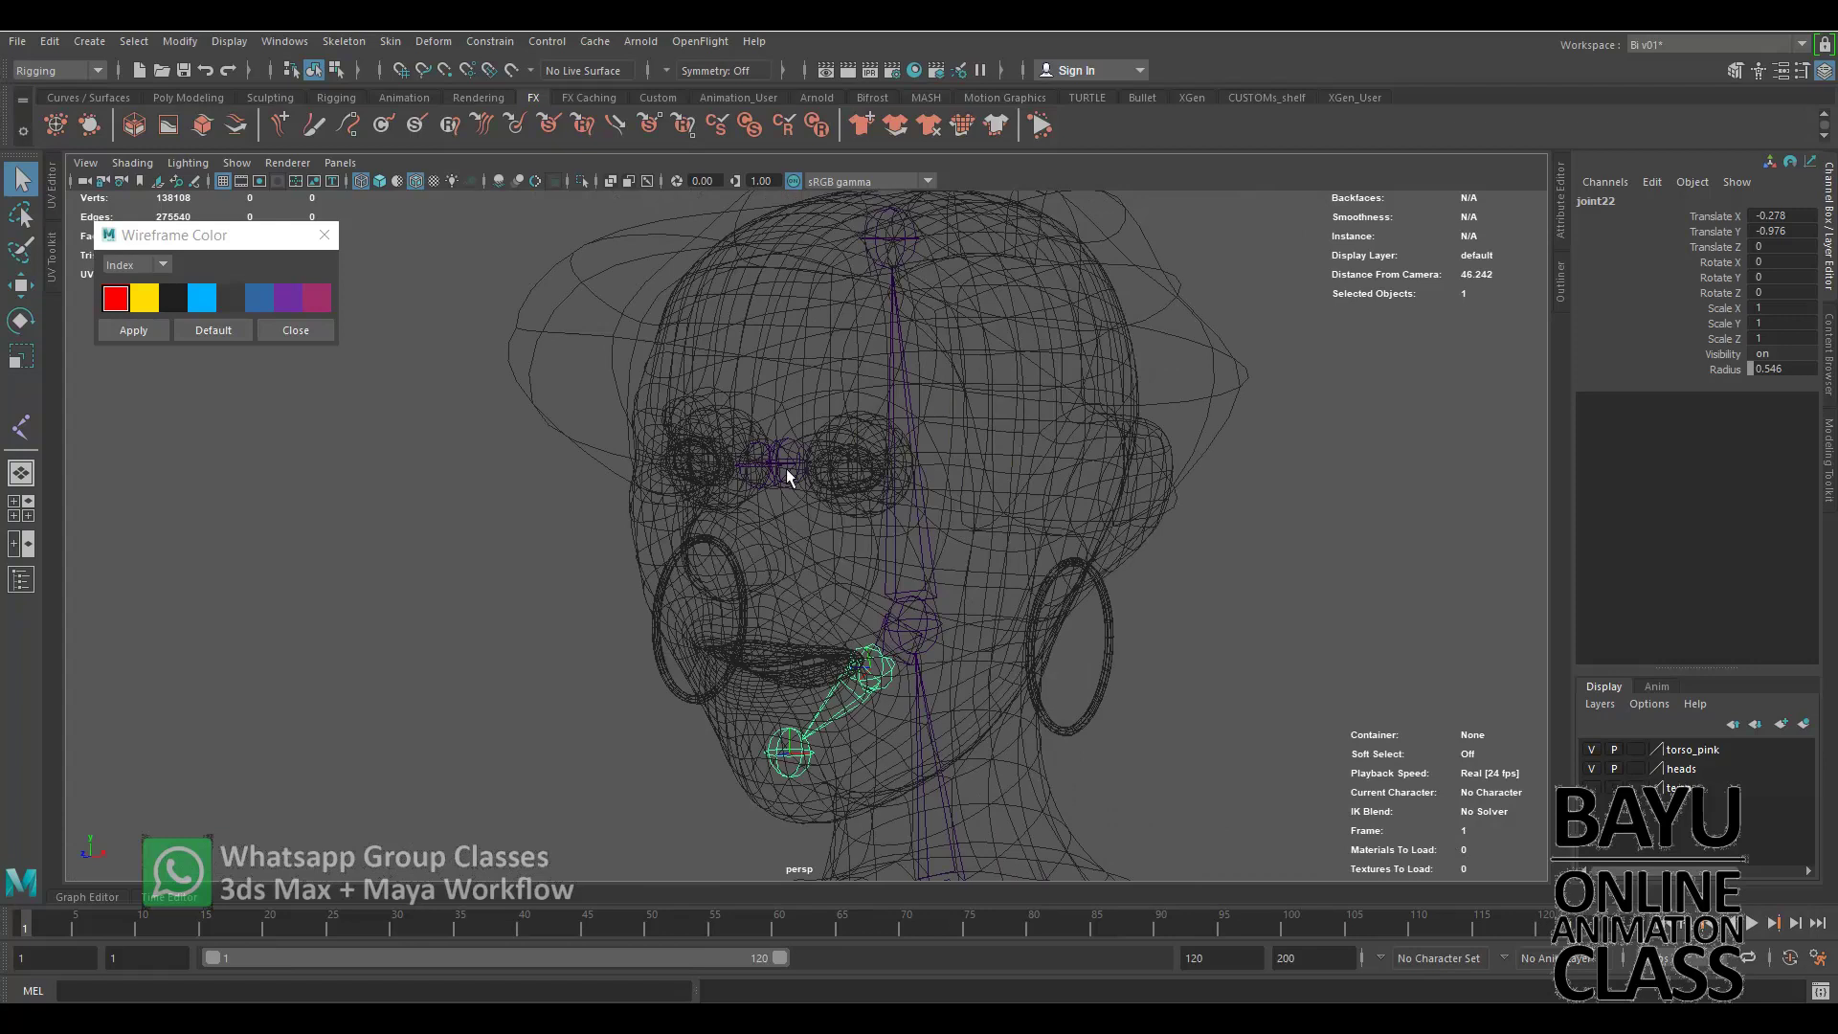
left_click(785, 468)
In the front view, move joint24 along X to 0.894, into the right eye.
key("space")
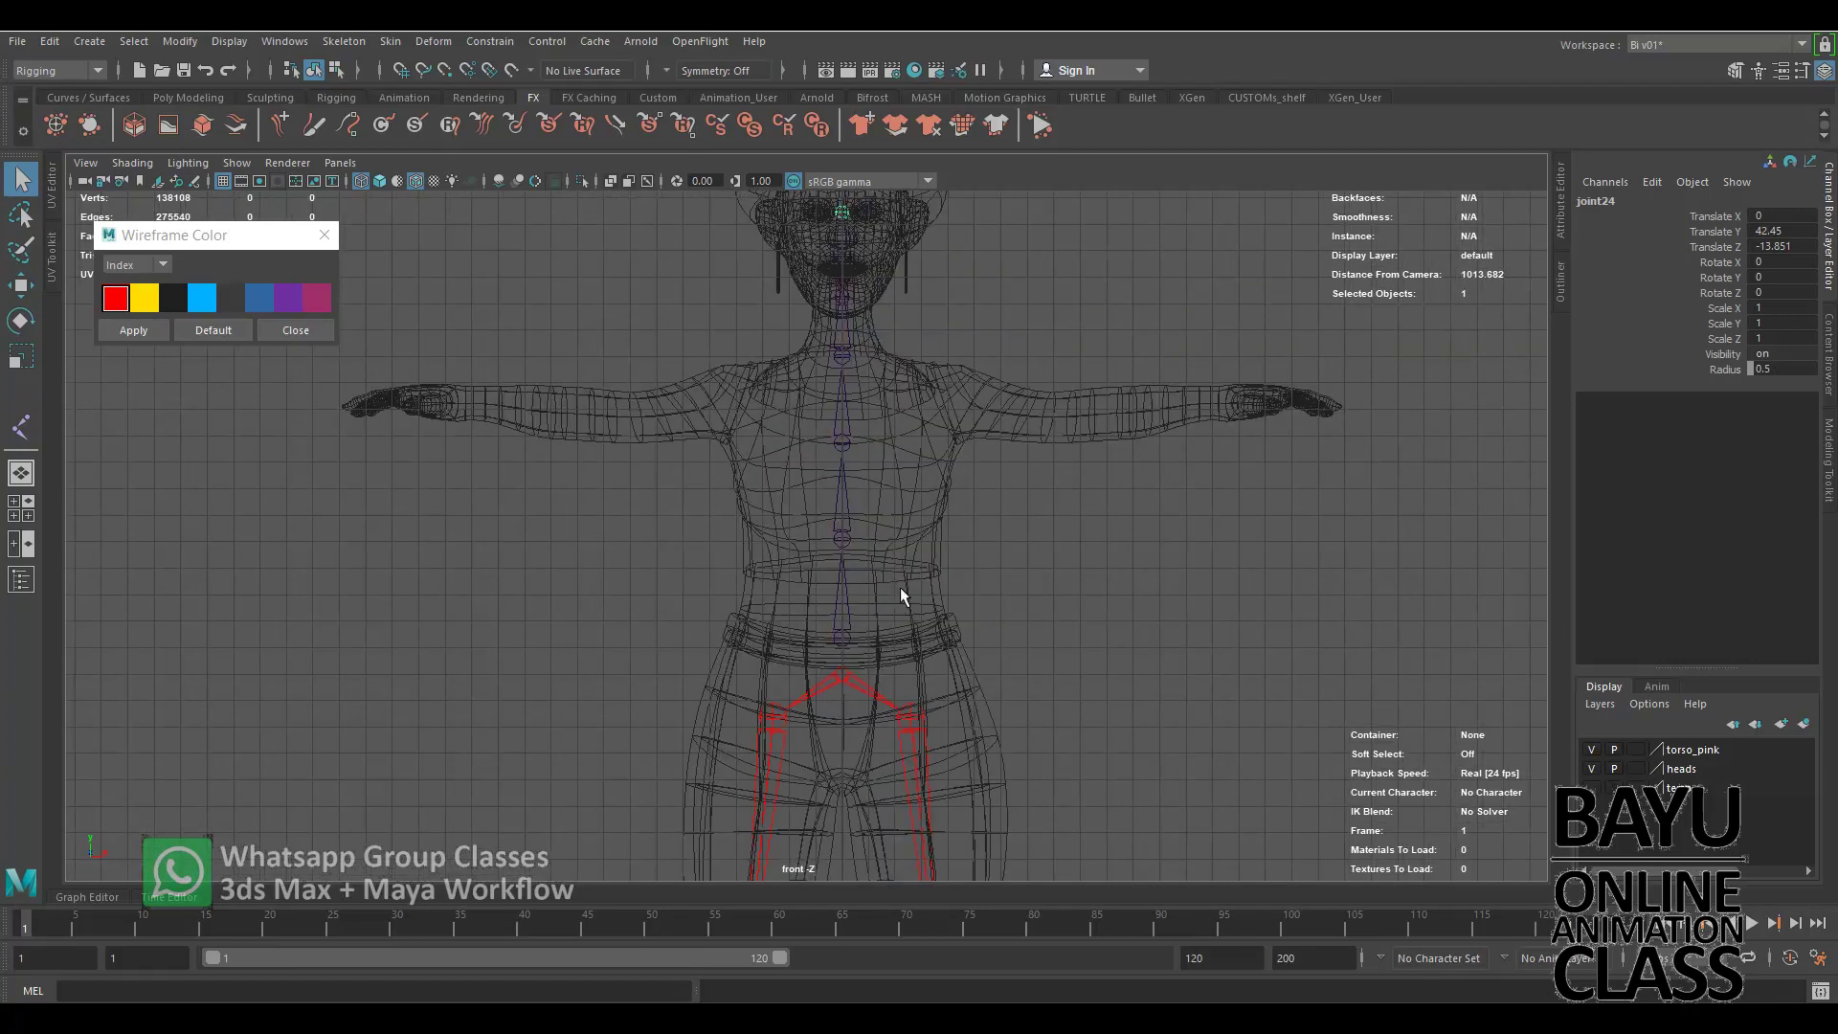
key("f")
scroll(887, 580, "down", 5)
scroll(886, 580, "up", 1)
scroll(886, 580, "up", 1)
scroll(887, 580, "up", 1)
scroll(886, 571, "up", 1)
key("w")
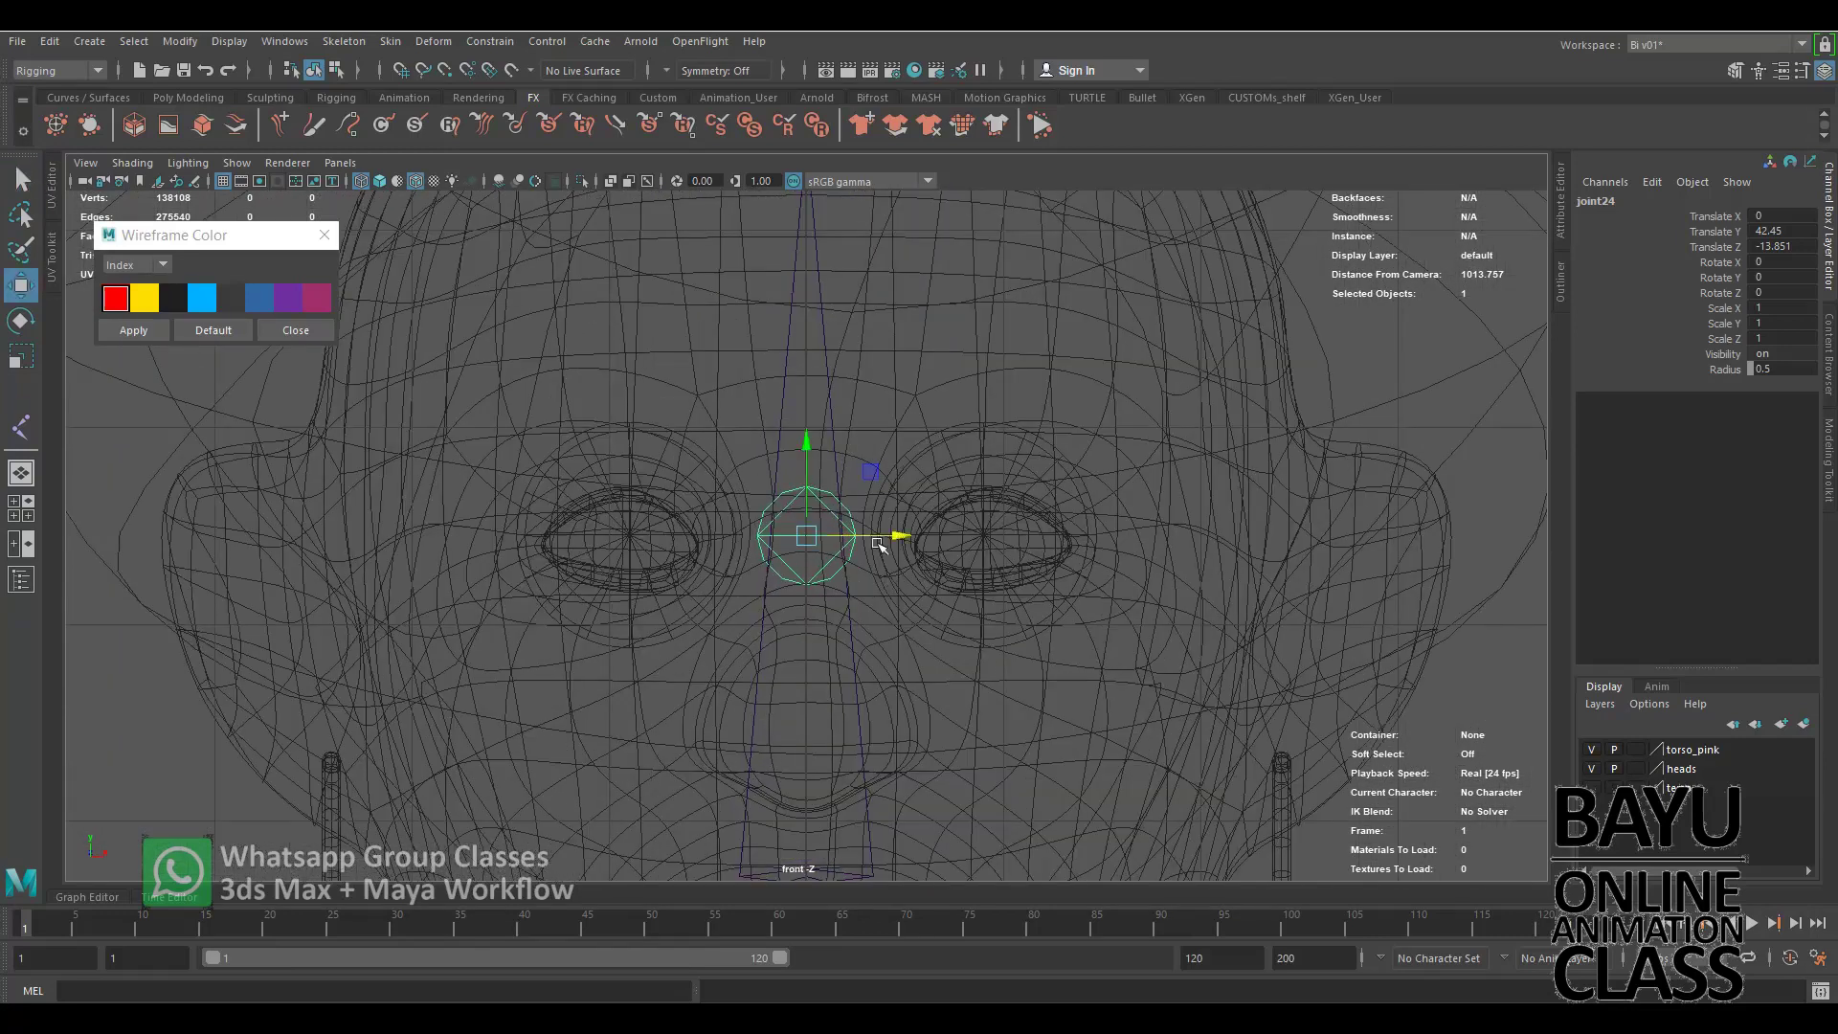
left_click_drag(879, 545, 1061, 548)
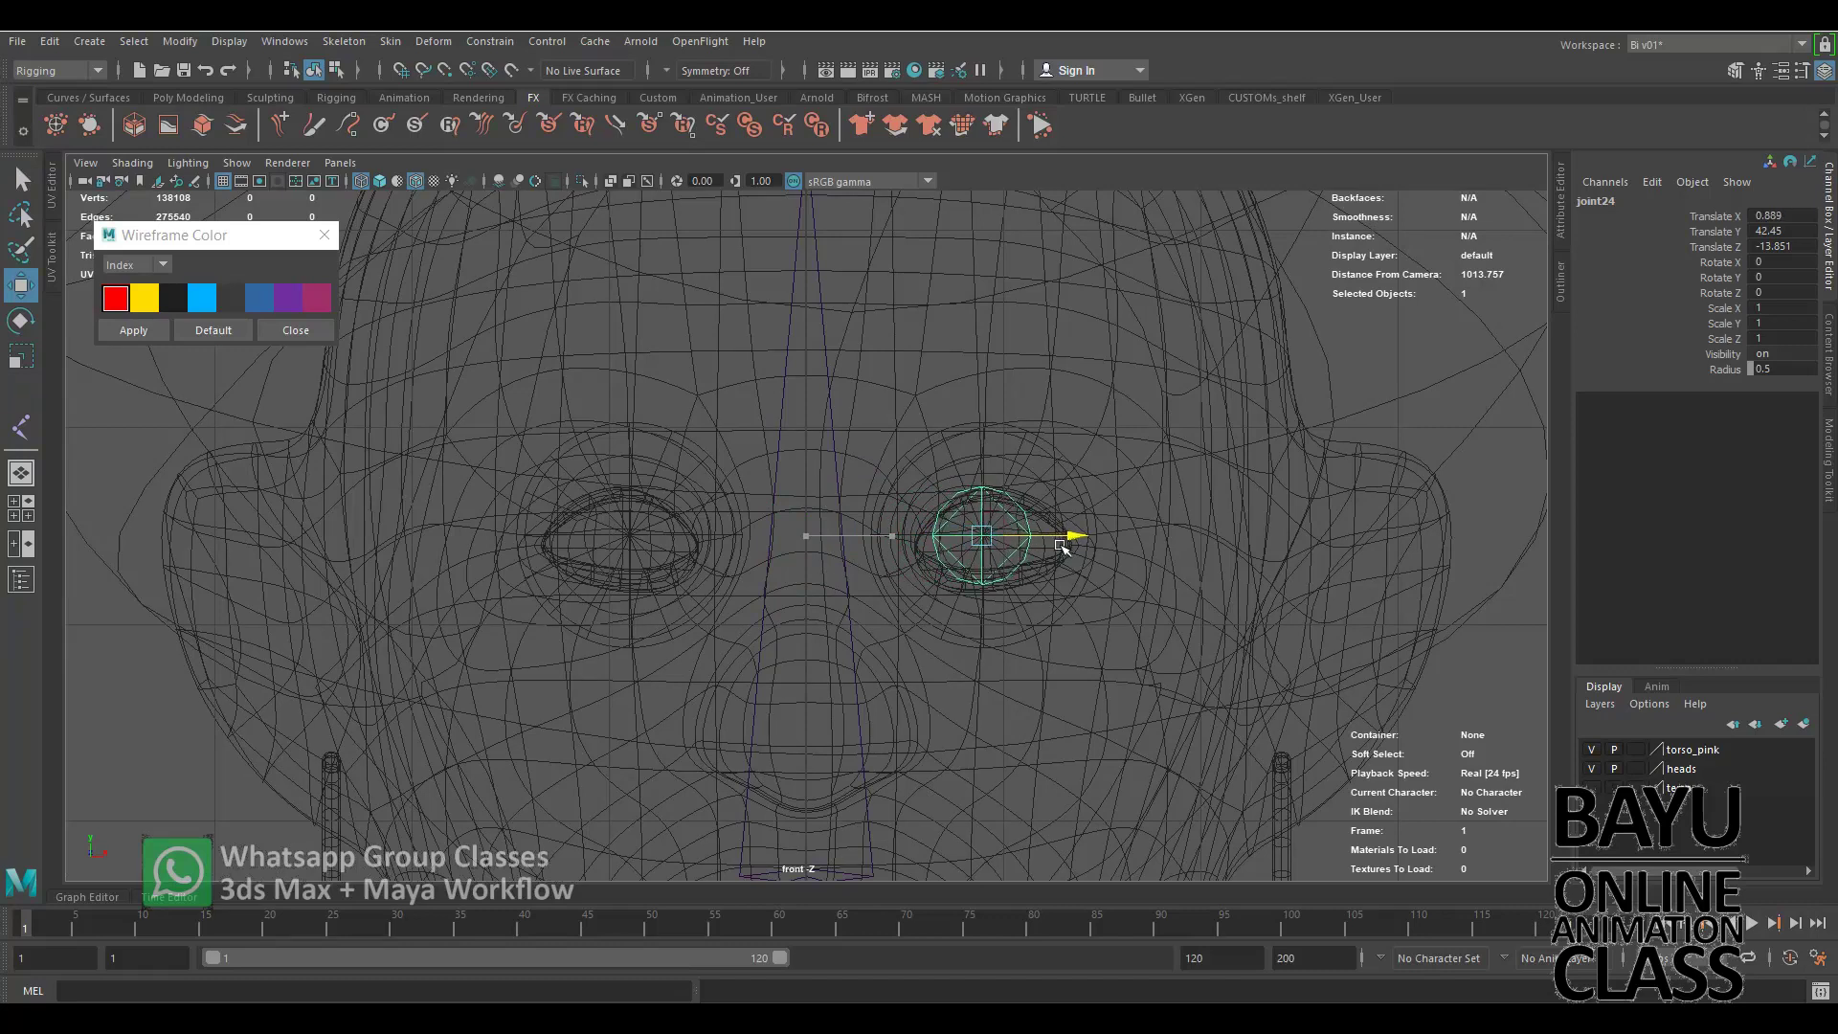
Duplicate the eye joint with reset Duplicate Special settings and Duplicate input graph on.
left_click(49, 41)
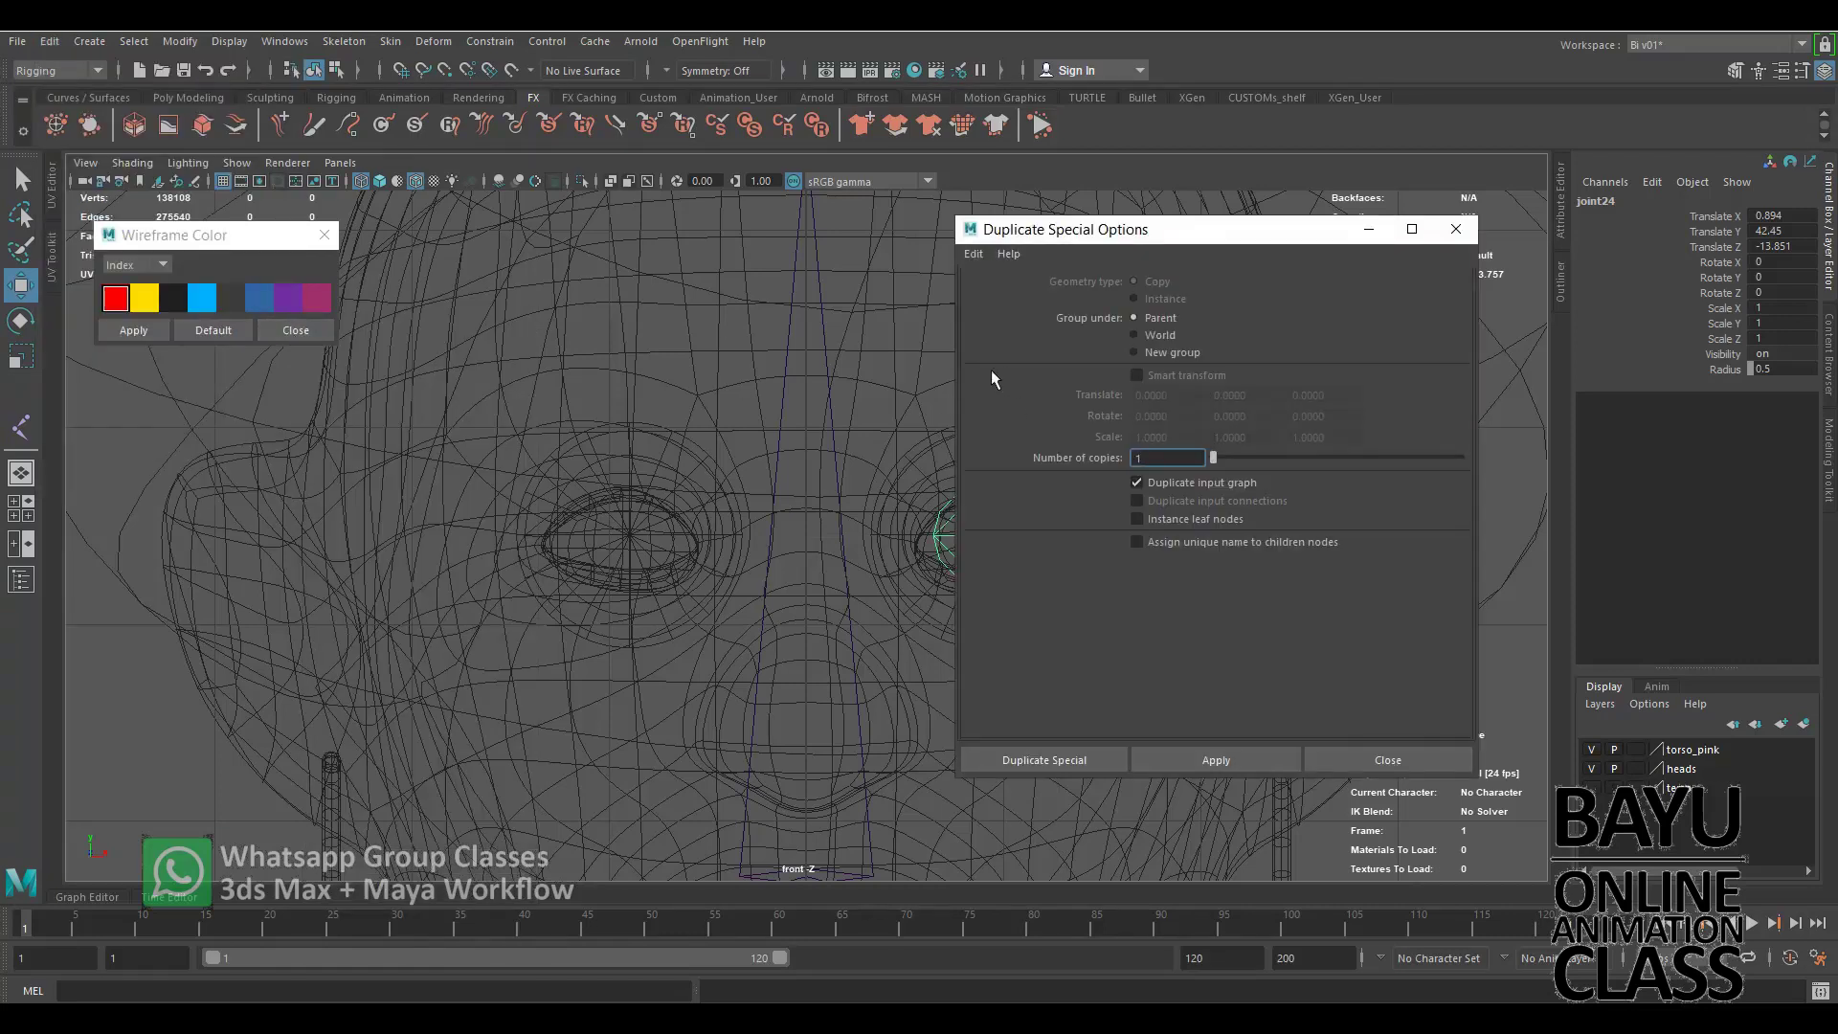
left_click(974, 254)
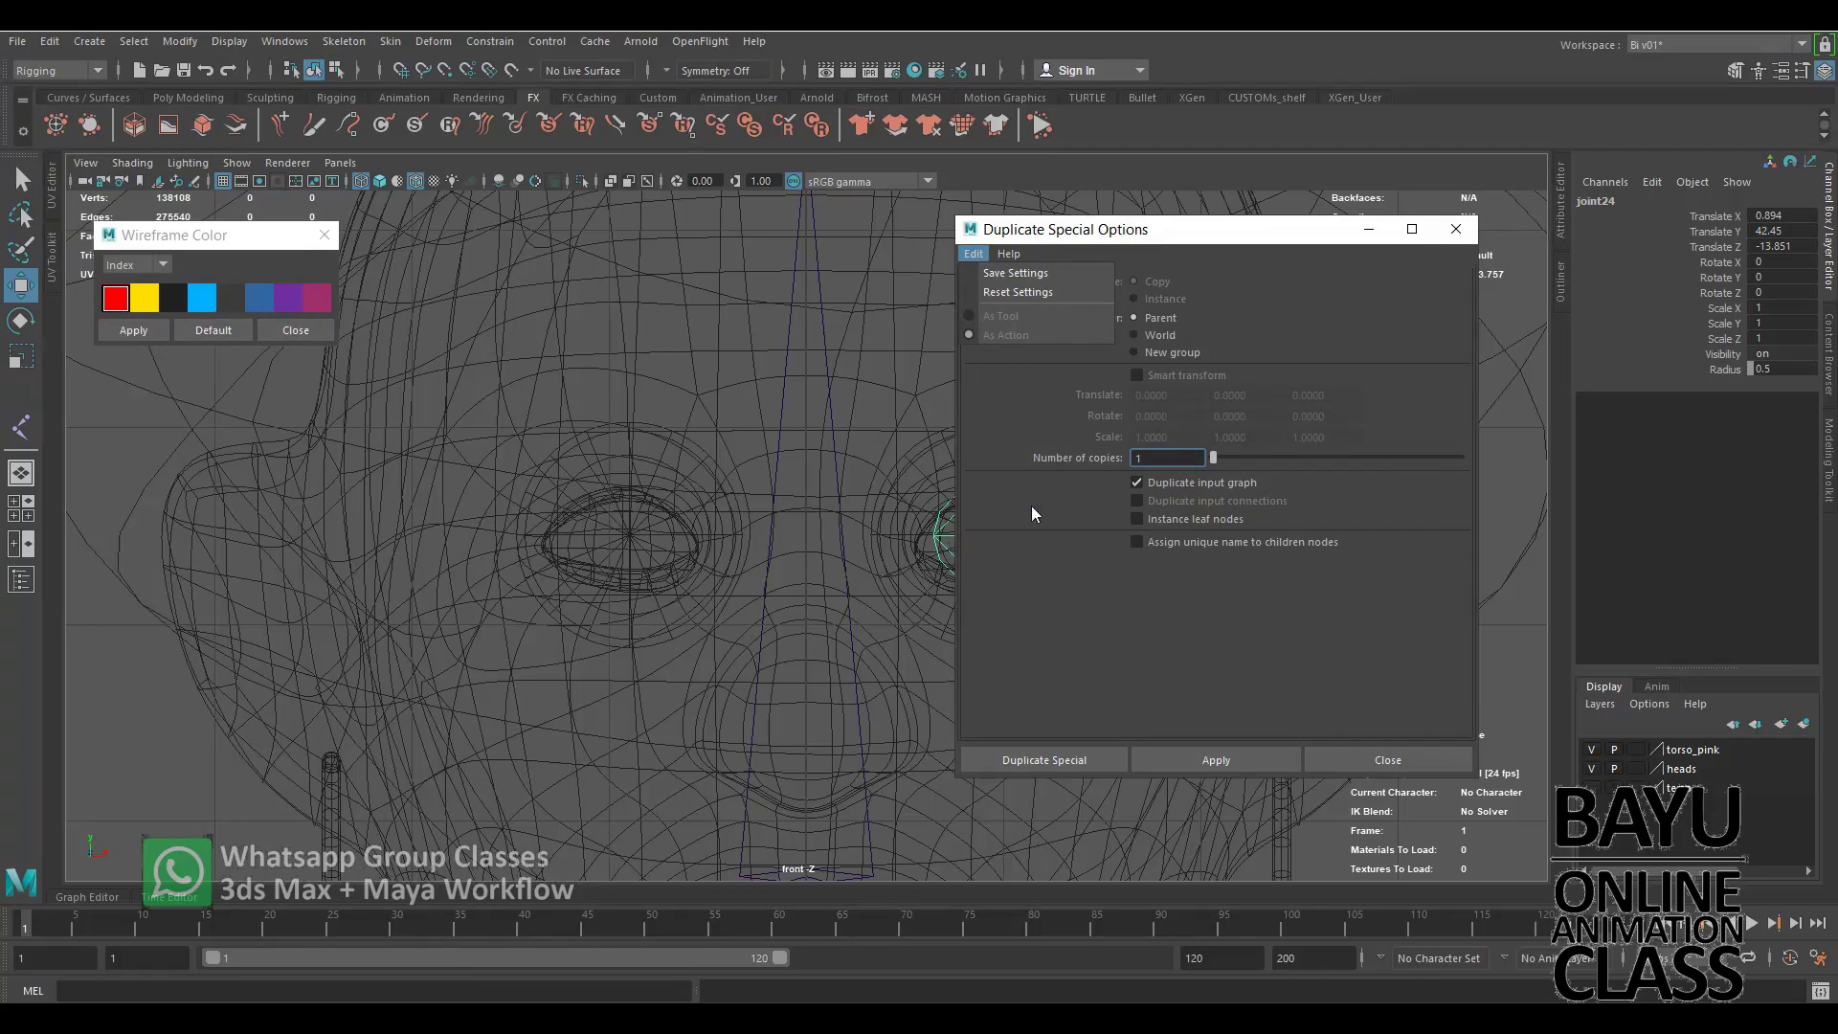
left_click(1042, 295)
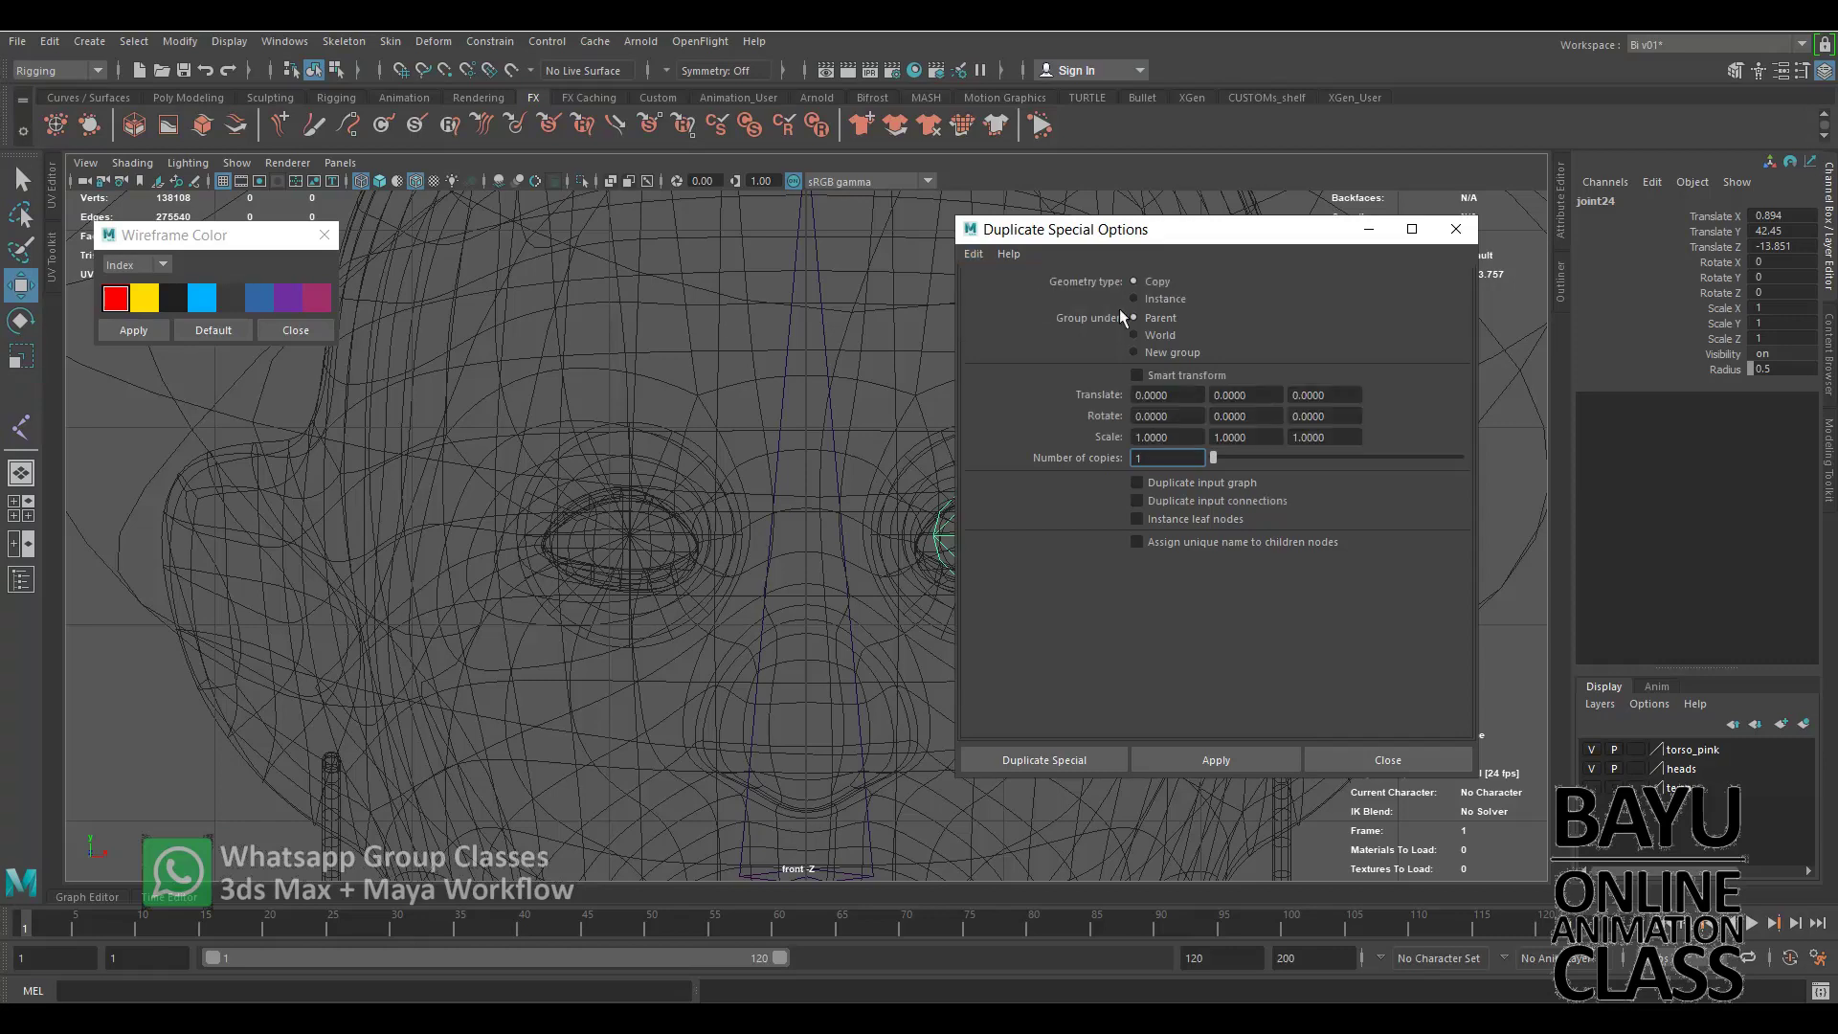
left_click(1169, 484)
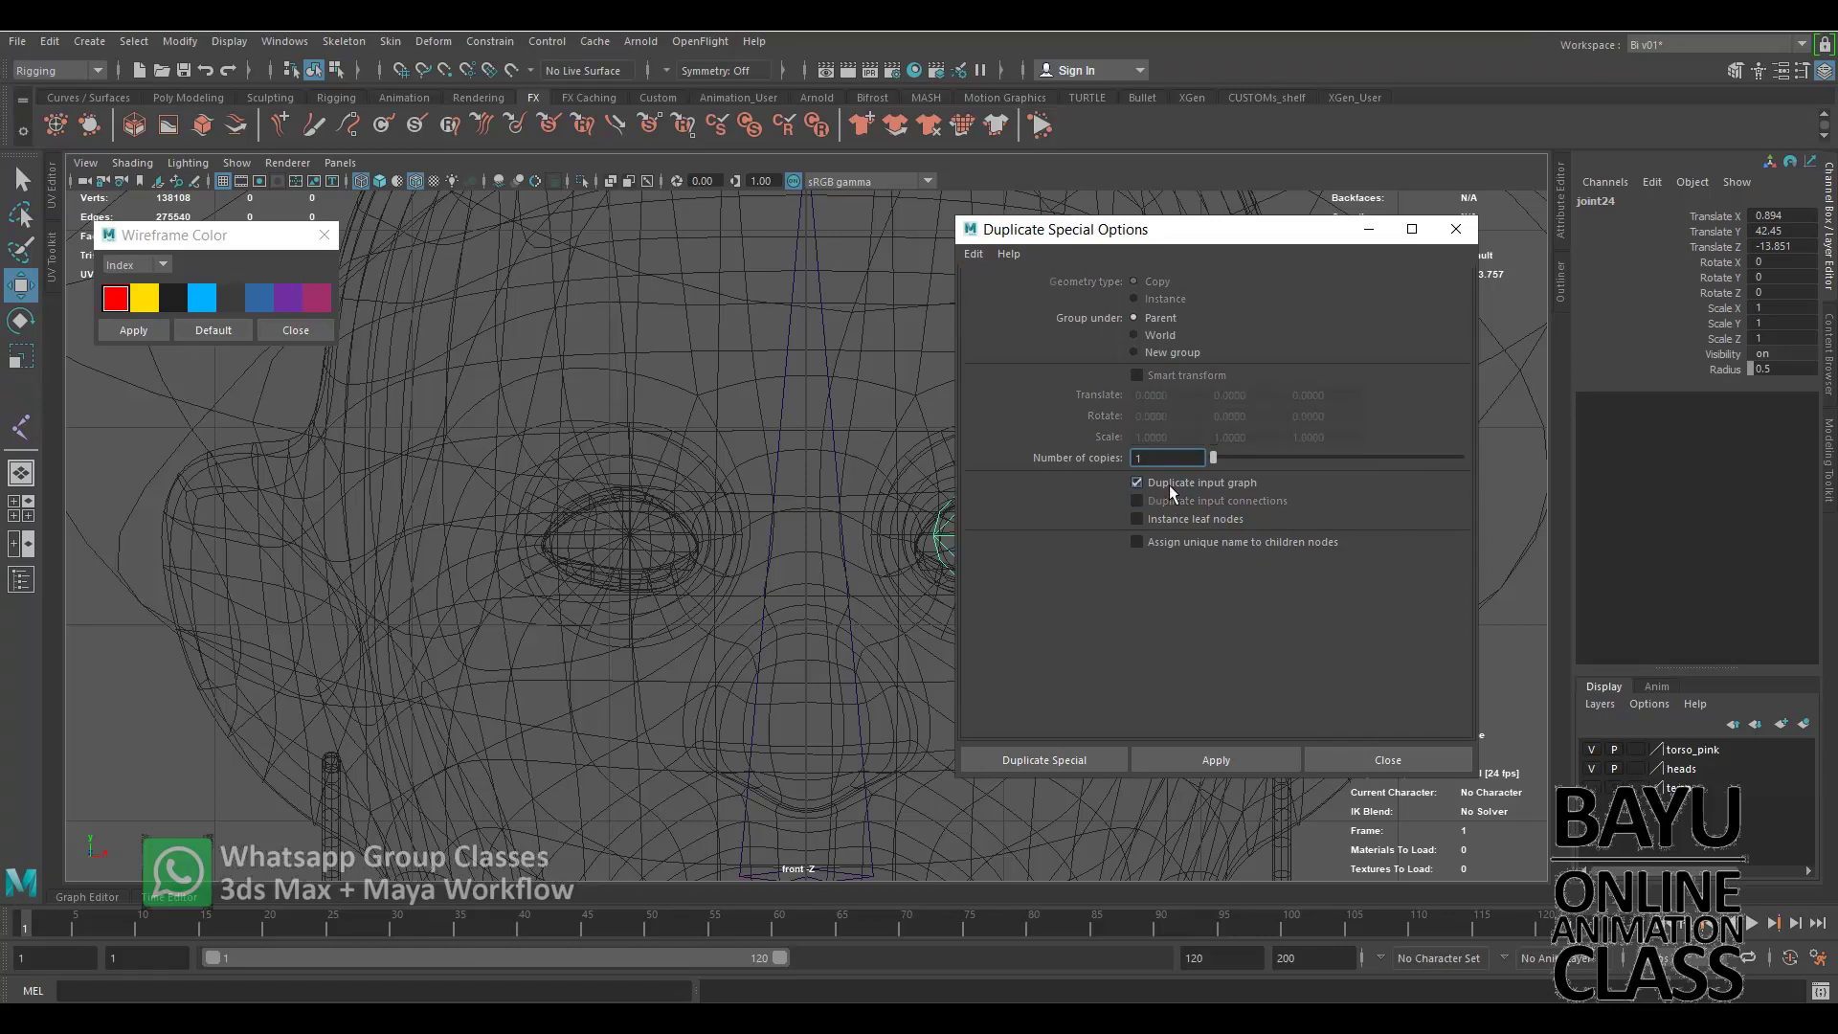
left_click(1064, 760)
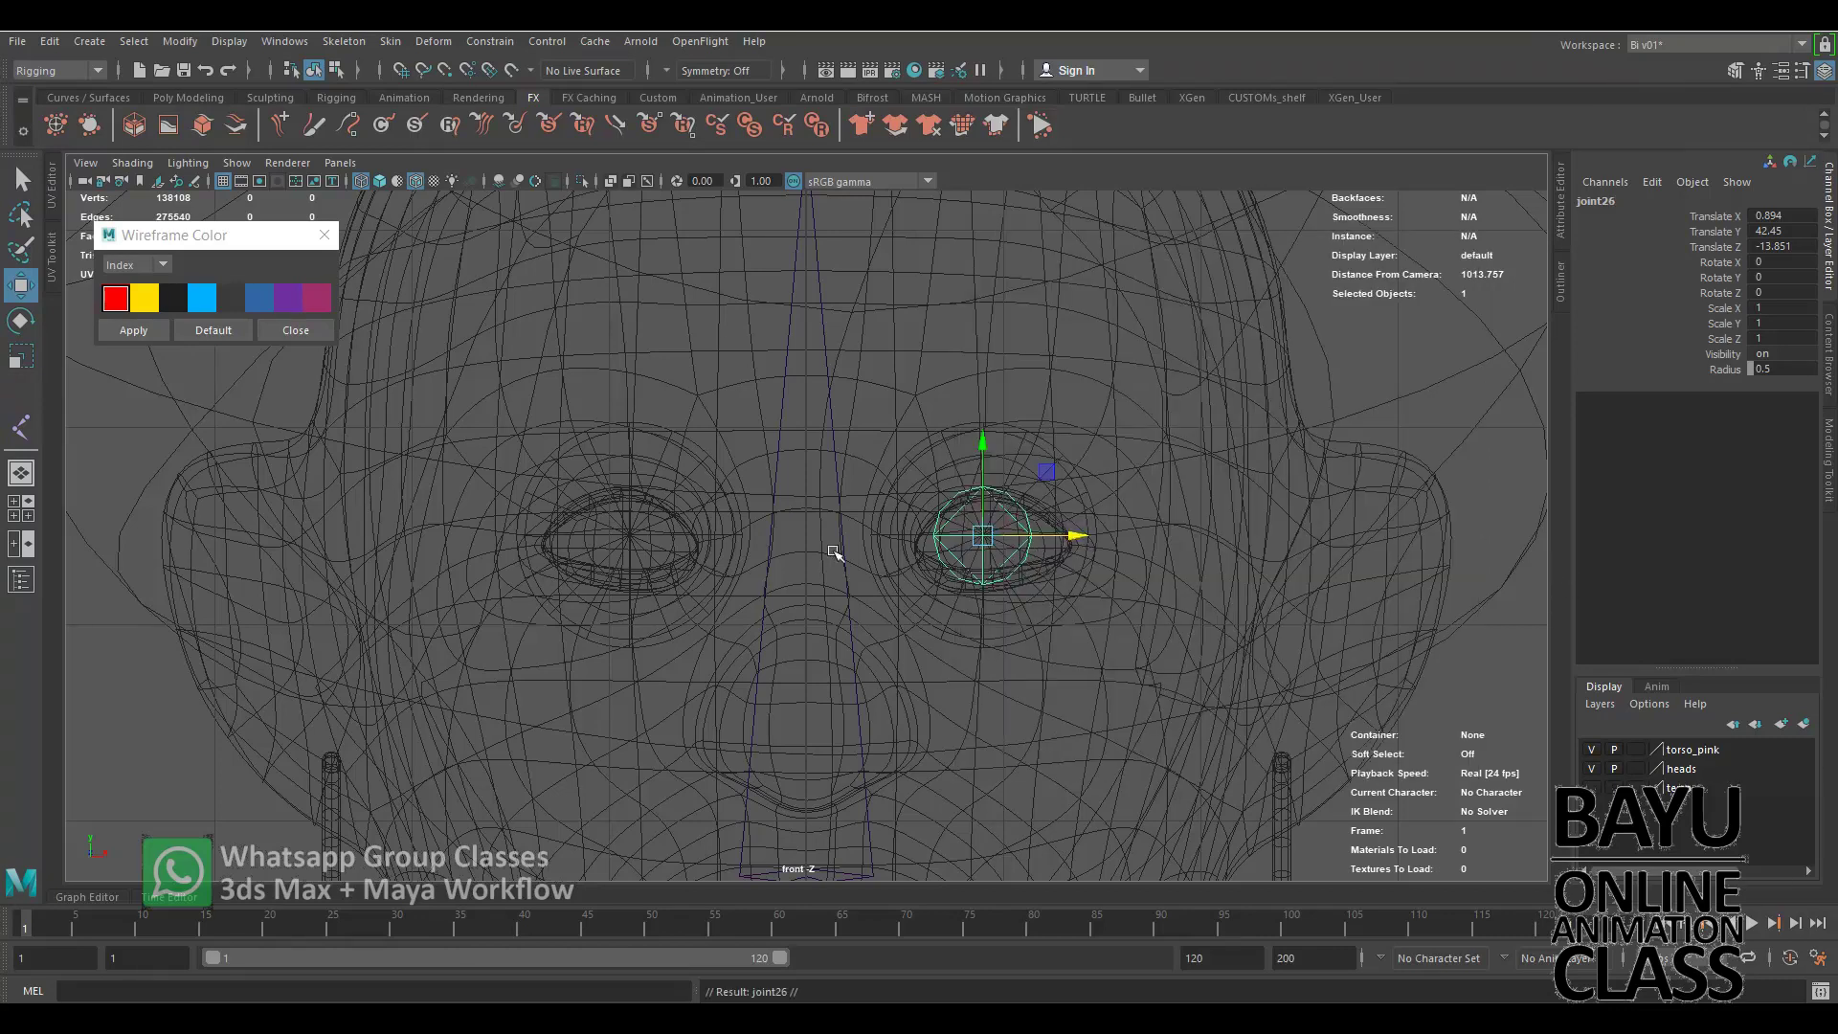
Set the copy joint26's Translate X to -0.894 to place it in the other eye.
double_click(1807, 215)
type("-0.894")
key("Return")
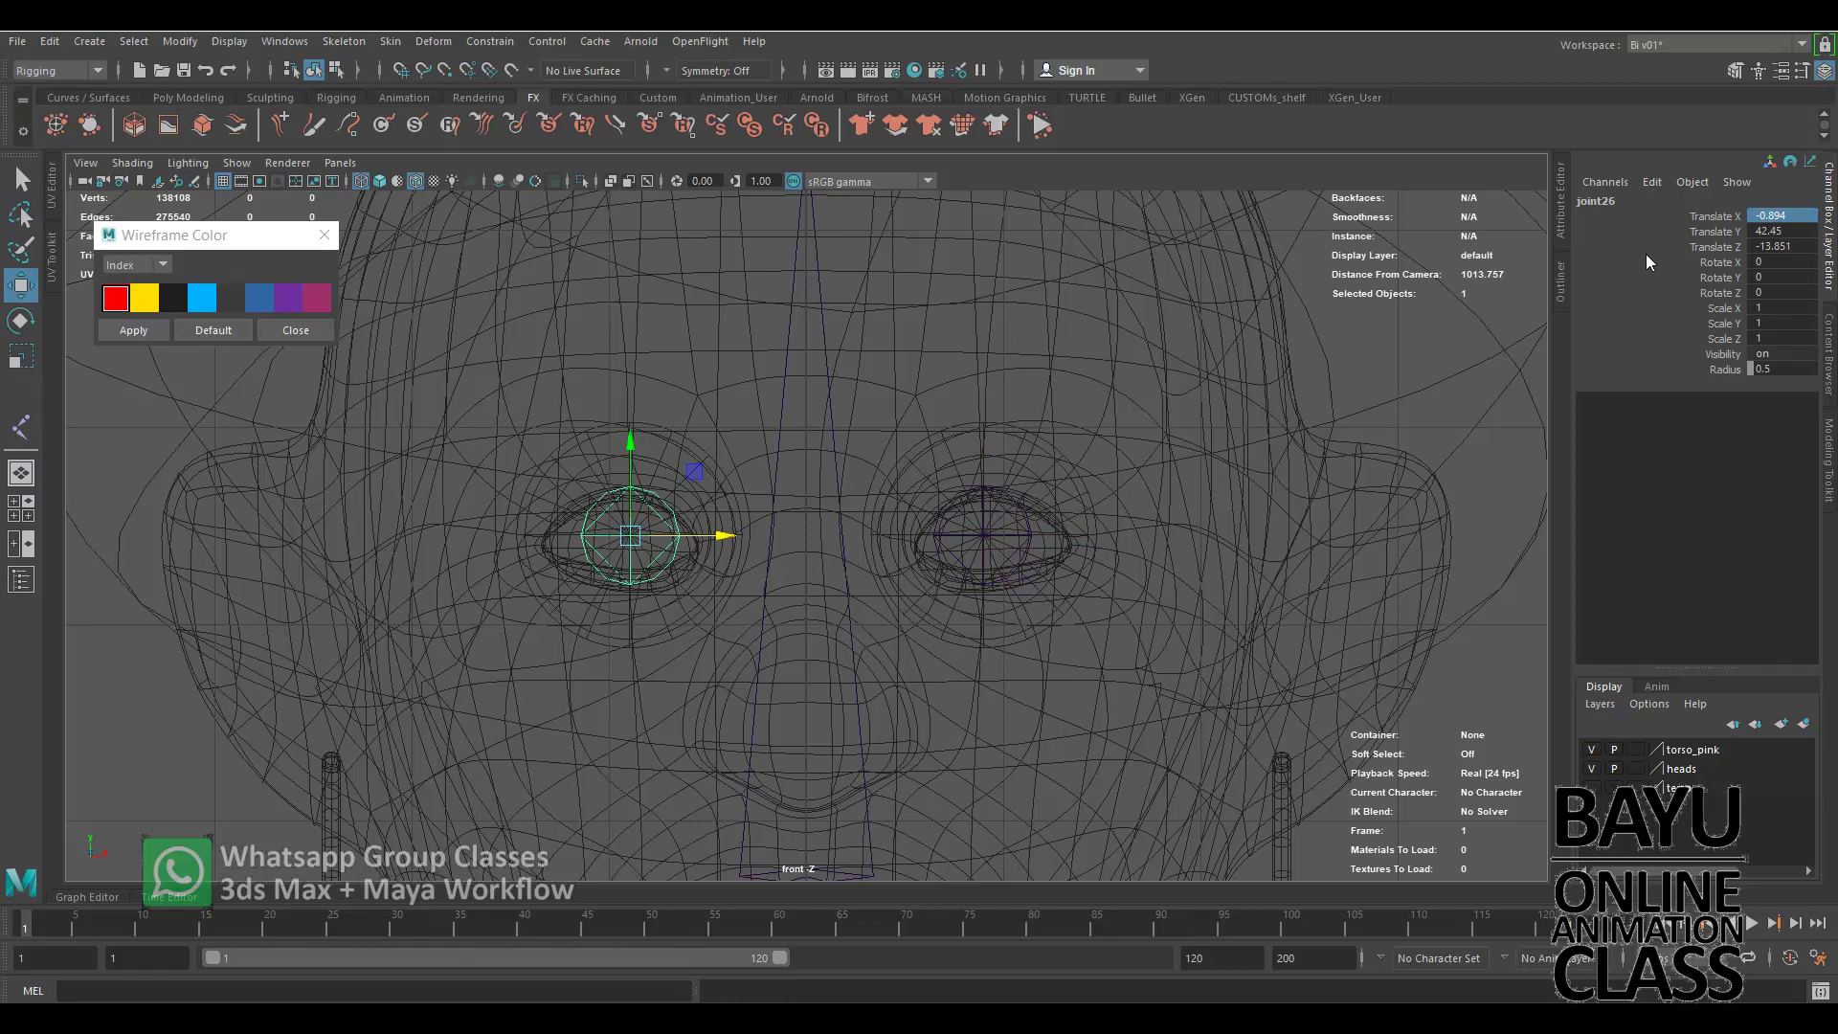
middle_click_drag(1005, 679, 934, 682, "alt")
Switch to the perspective view and hide polygon meshes to show only the skeleton.
key("space")
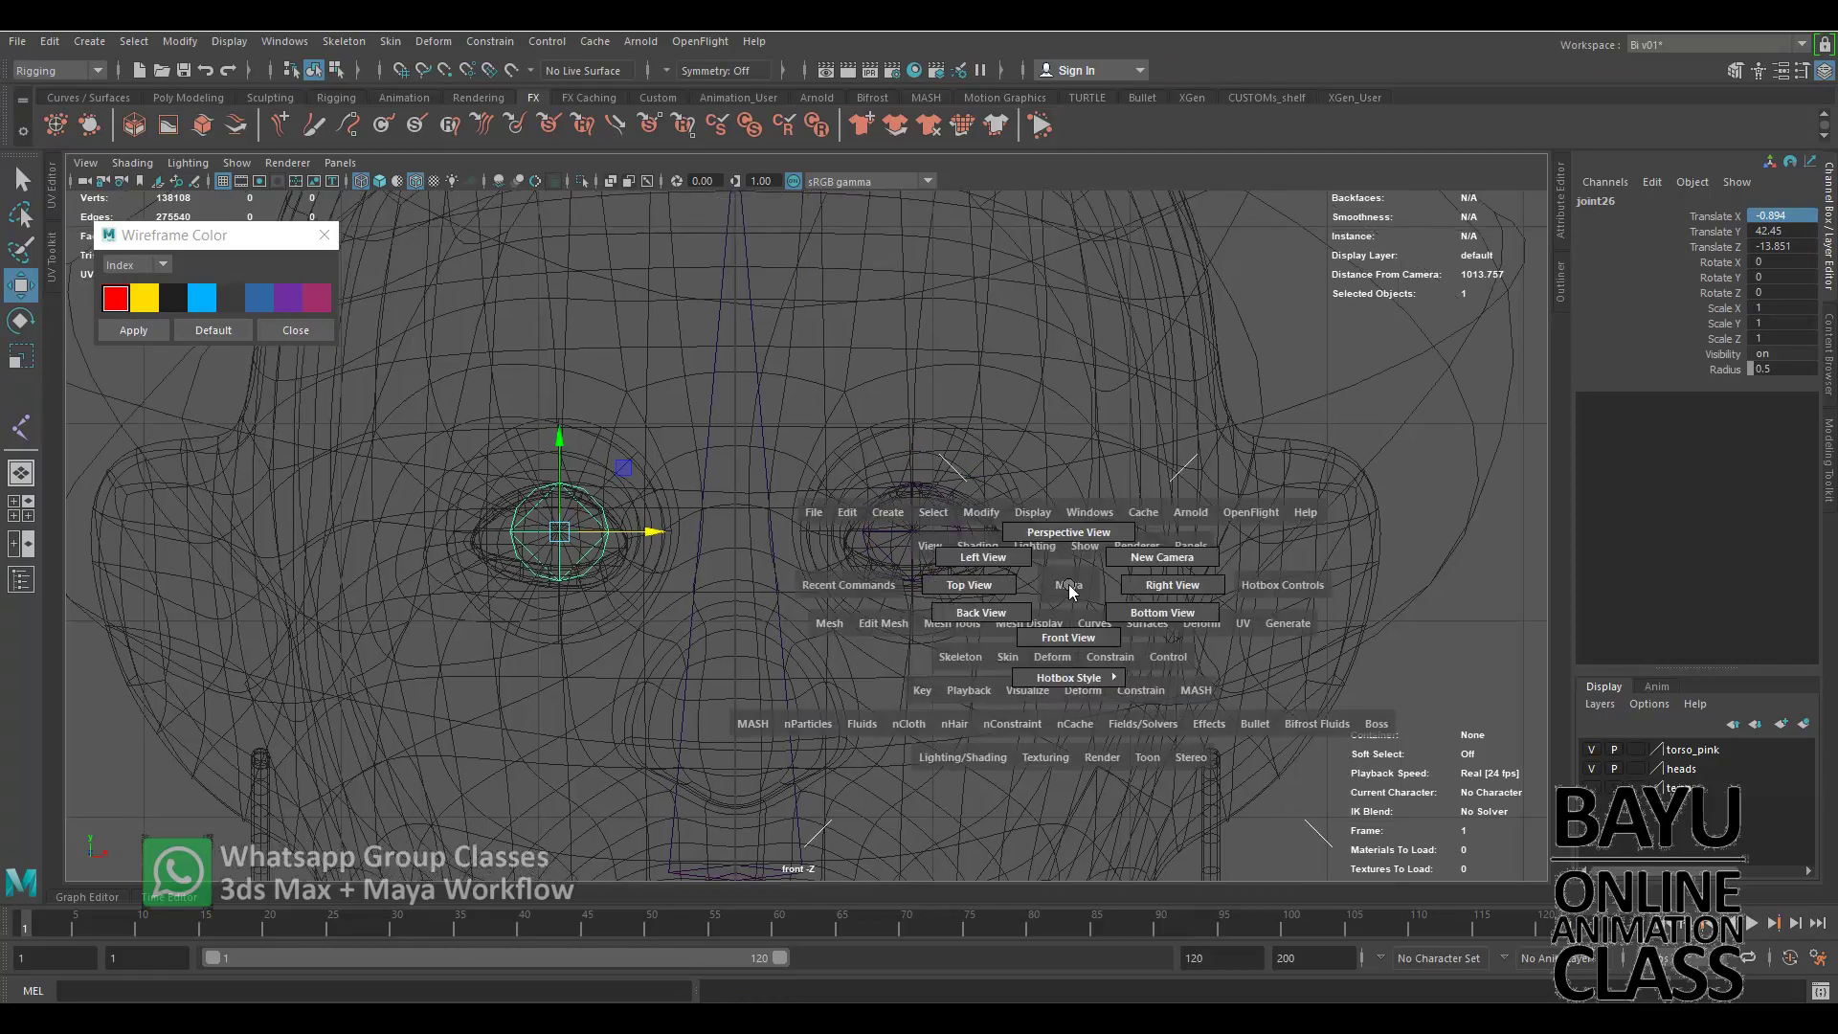
left_click_drag(1070, 591, 1061, 542)
left_click(1061, 542)
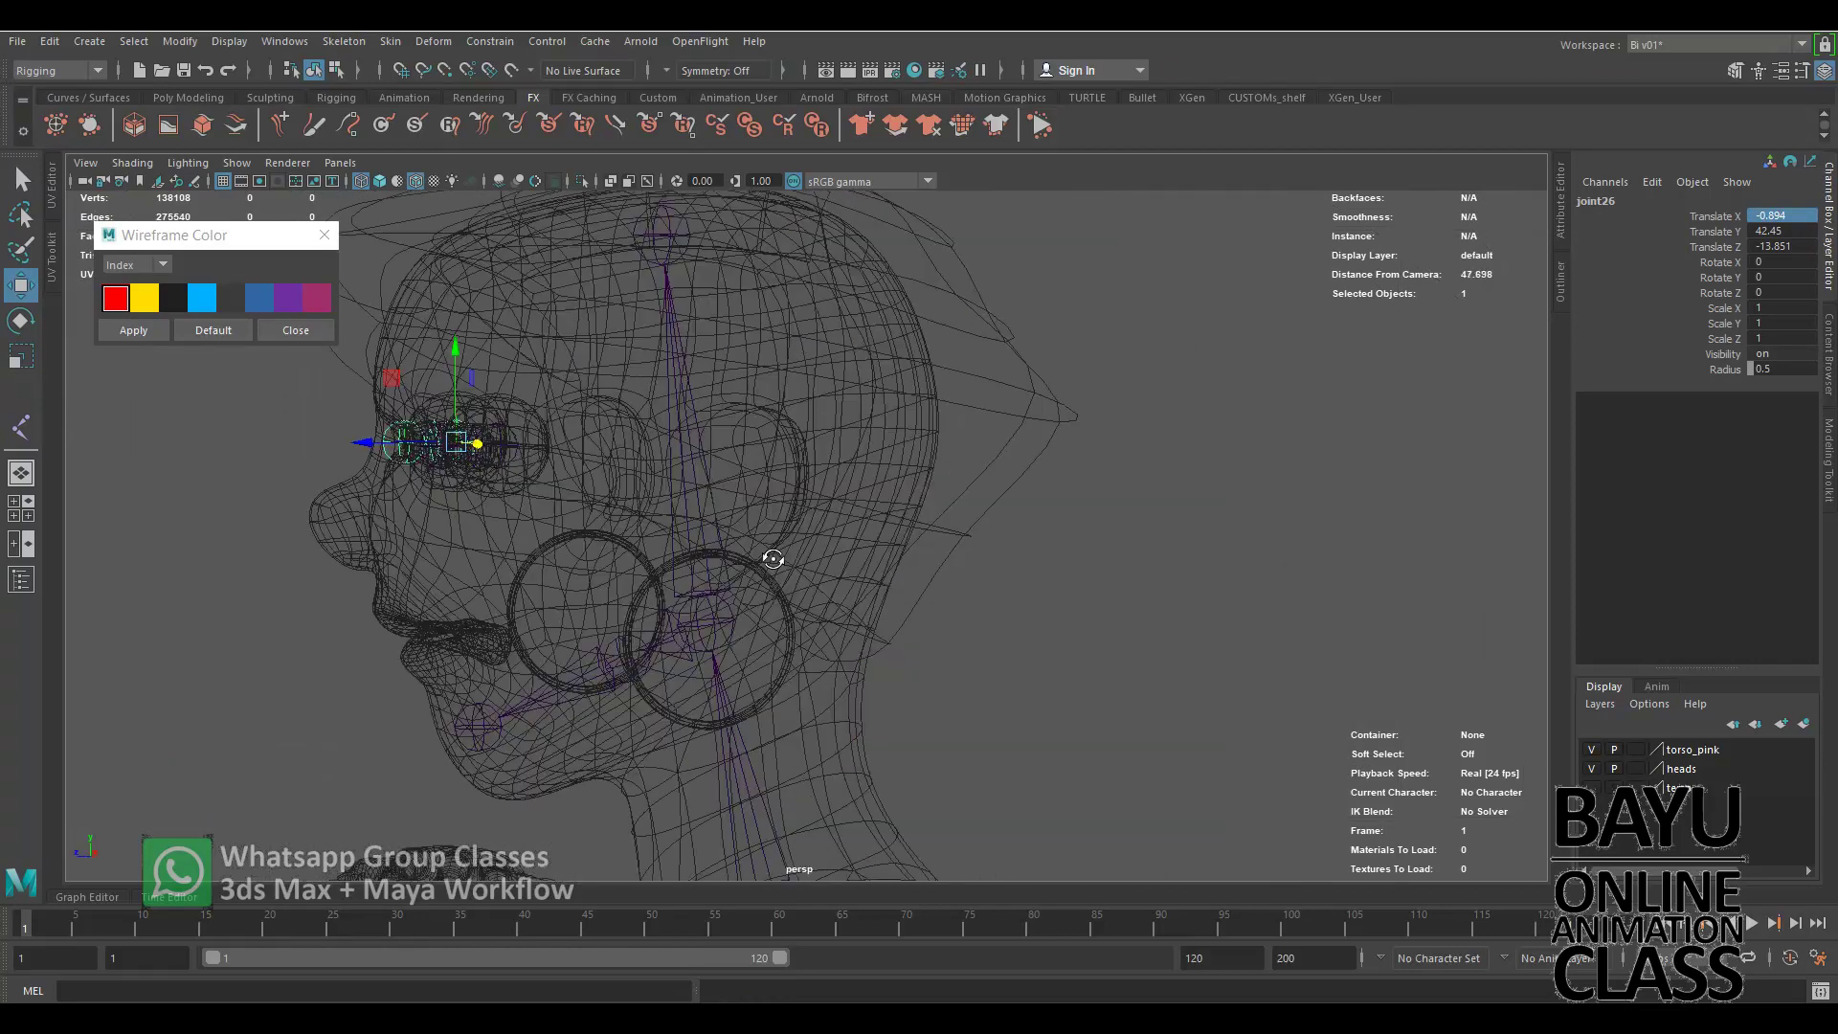
mouse_move(772, 558)
left_mouse_down("alt")
mouse_move(874, 586)
mouse_move(893, 612)
mouse_move(910, 601)
left_mouse_up("alt")
left_click(236, 163)
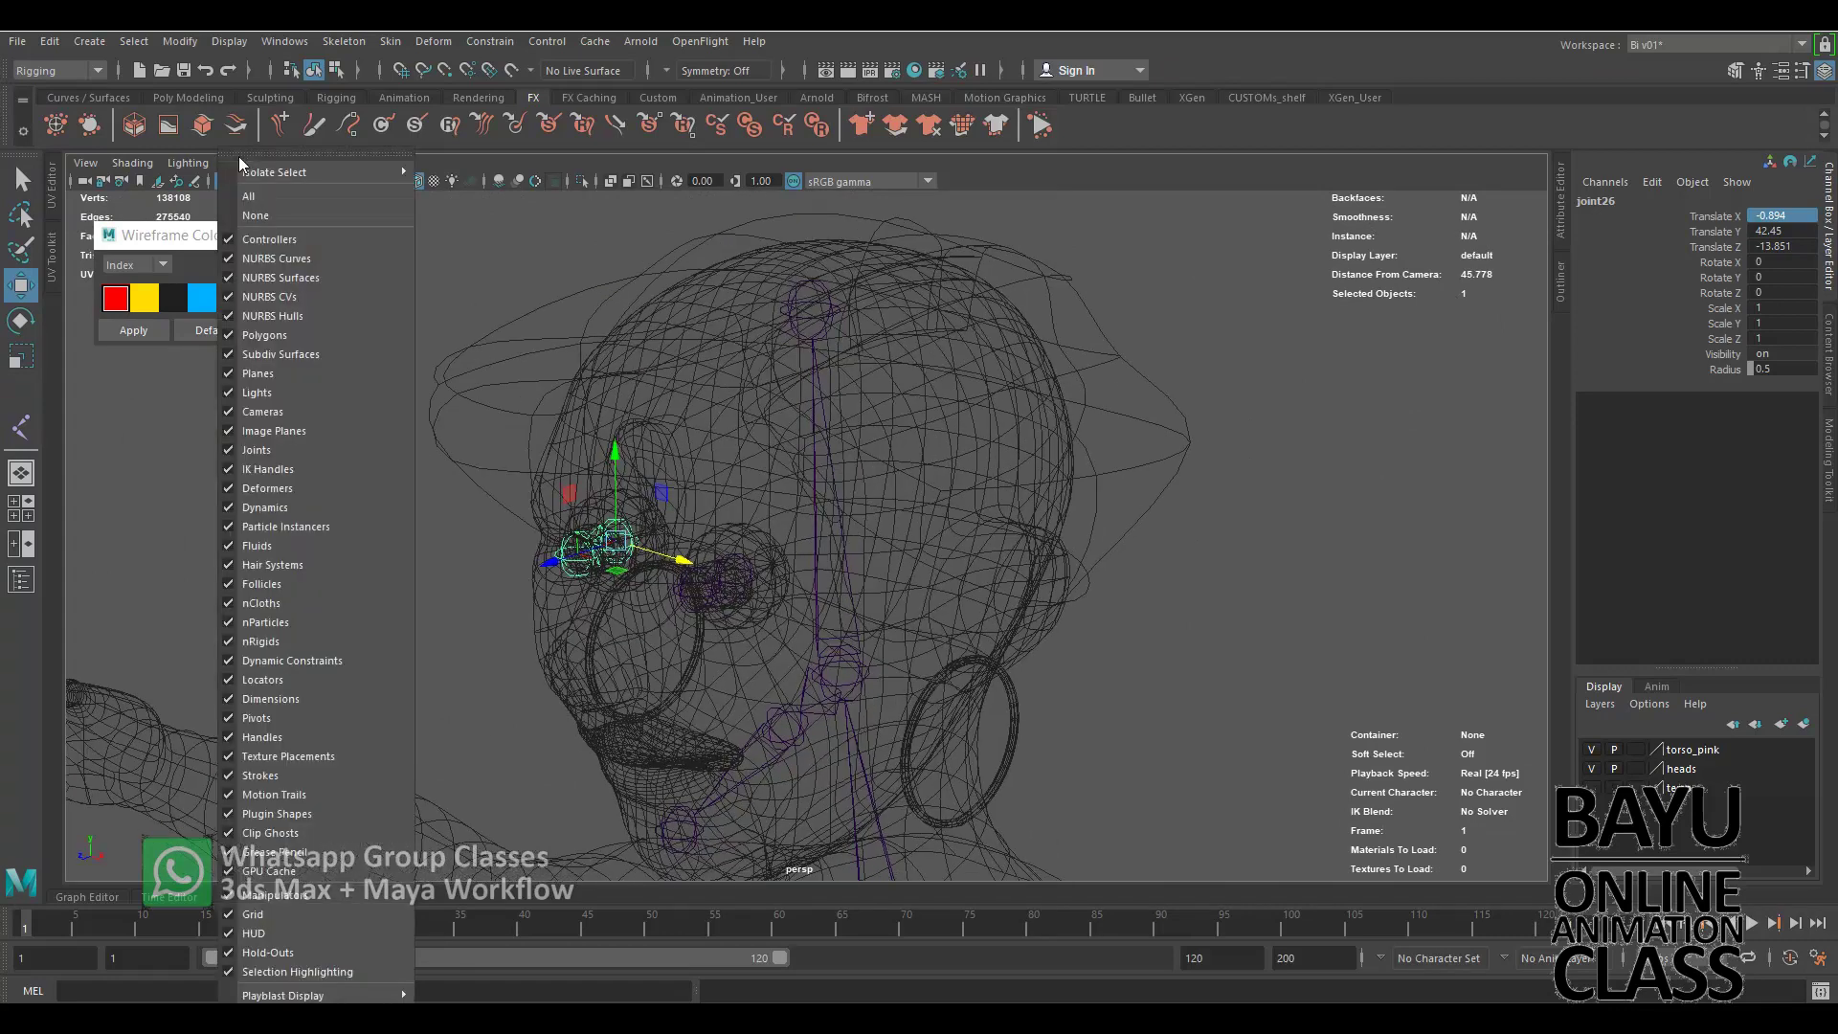
left_click(268, 335)
mouse_move(990, 623)
left_mouse_down("alt")
mouse_move(939, 566)
mouse_move(730, 581)
mouse_move(808, 594)
mouse_move(702, 612)
left_mouse_up("alt")
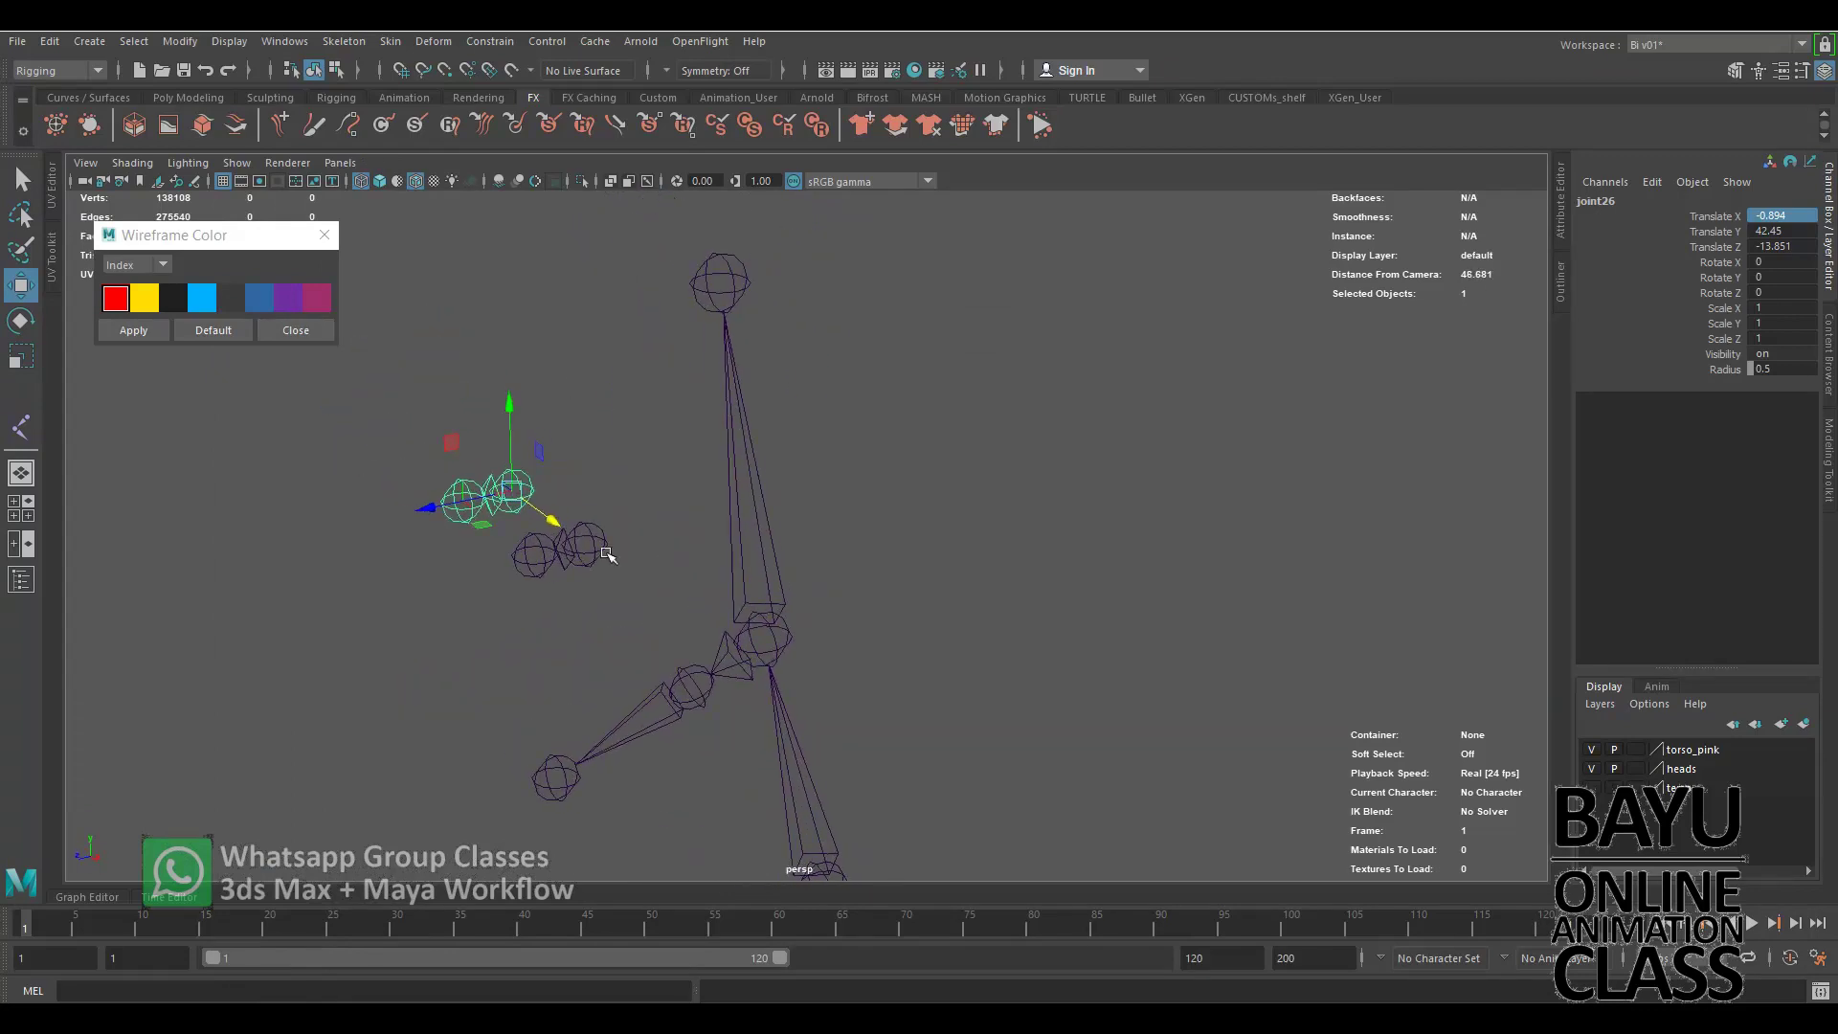
Parent both eye joint chains to the head joint.
left_click(605, 553, "shift")
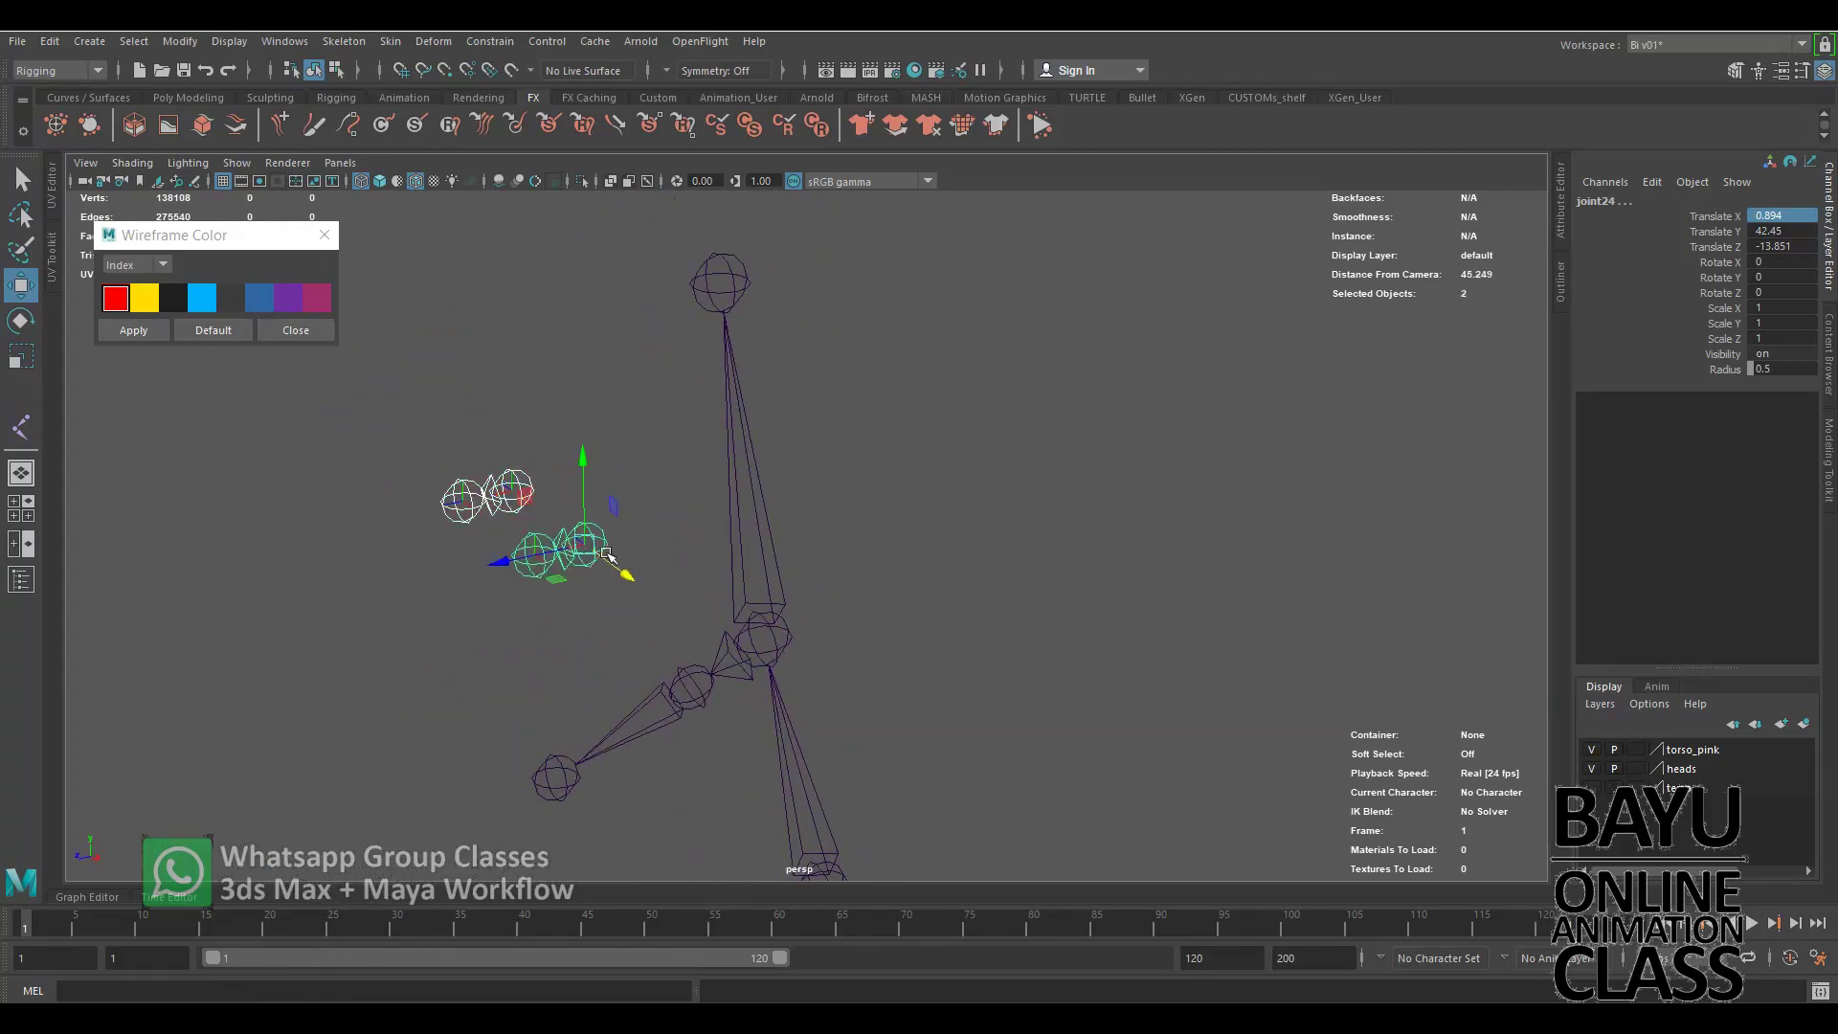
left_click(777, 644, "shift")
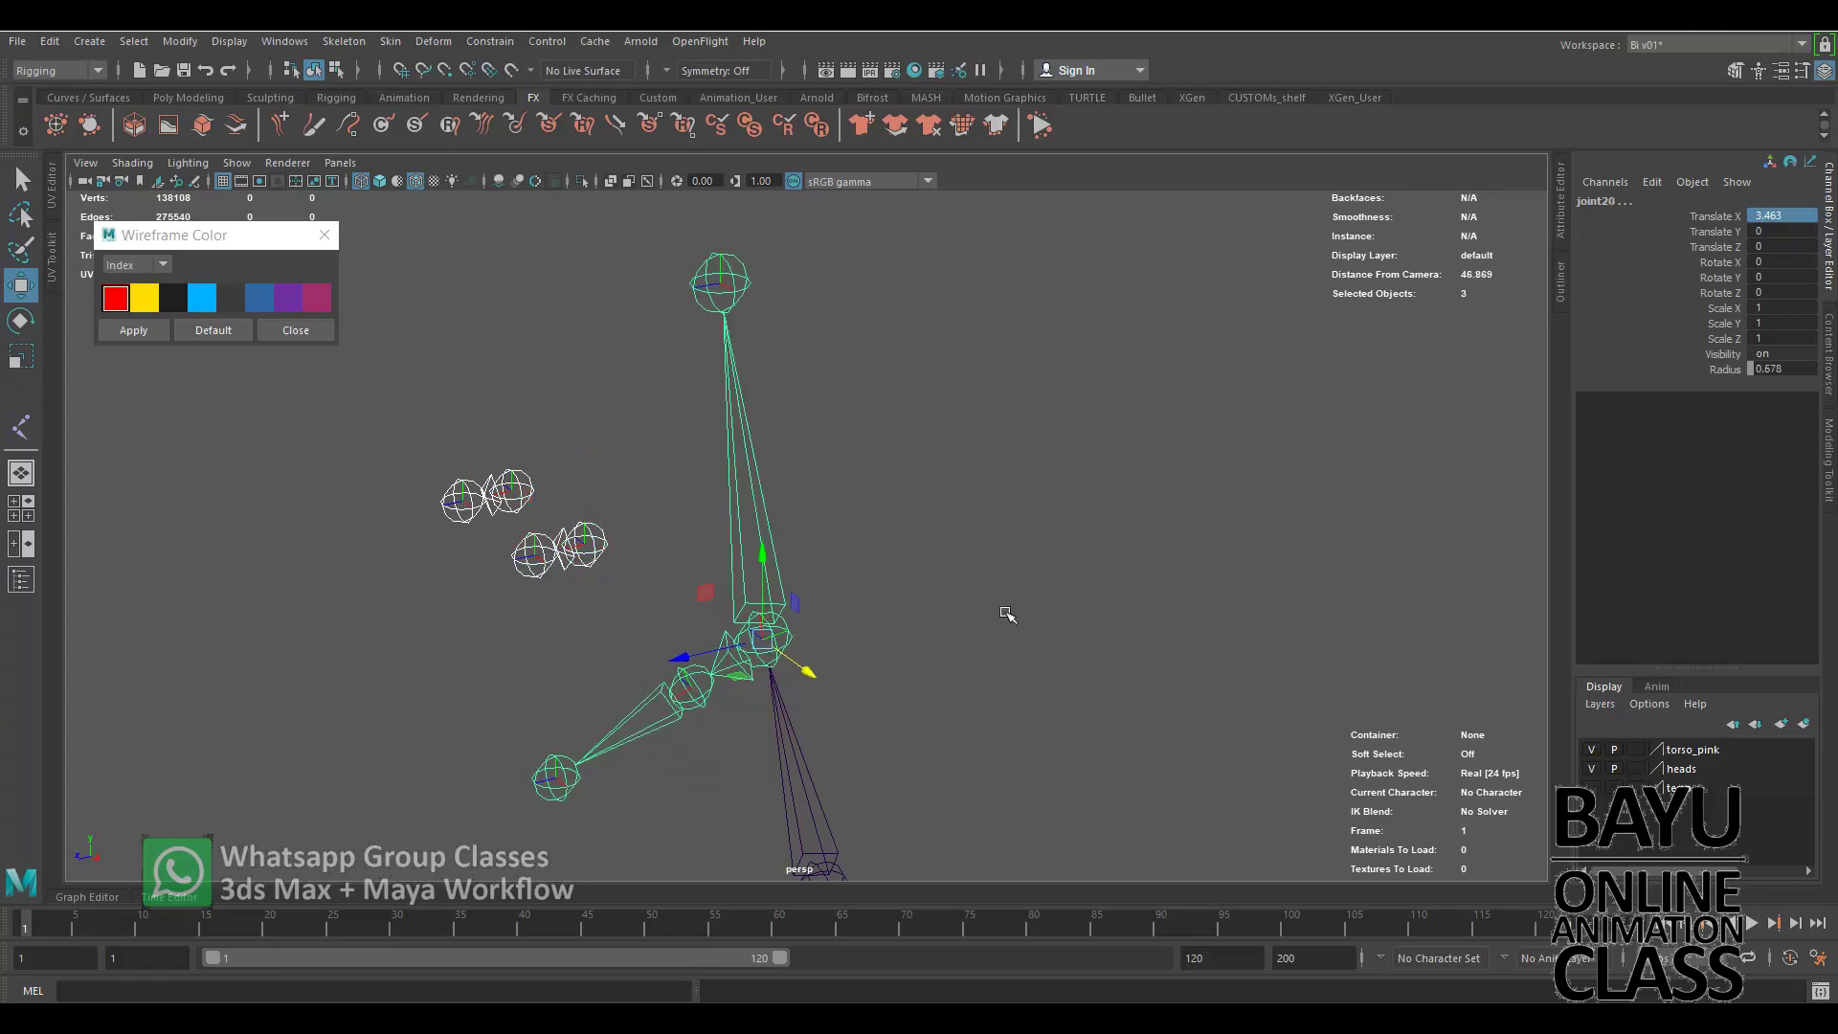
key("p")
mouse_move(1007, 613)
left_mouse_down("alt")
mouse_move(976, 606)
mouse_move(968, 497)
mouse_move(986, 667)
mouse_move(906, 464)
mouse_move(820, 546)
mouse_move(890, 607)
mouse_move(832, 538)
left_mouse_up("alt")
left_click(977, 607)
Select root joint1 and apply a red wireframe colour to the whole skeleton.
scroll(890, 606, "up", 3)
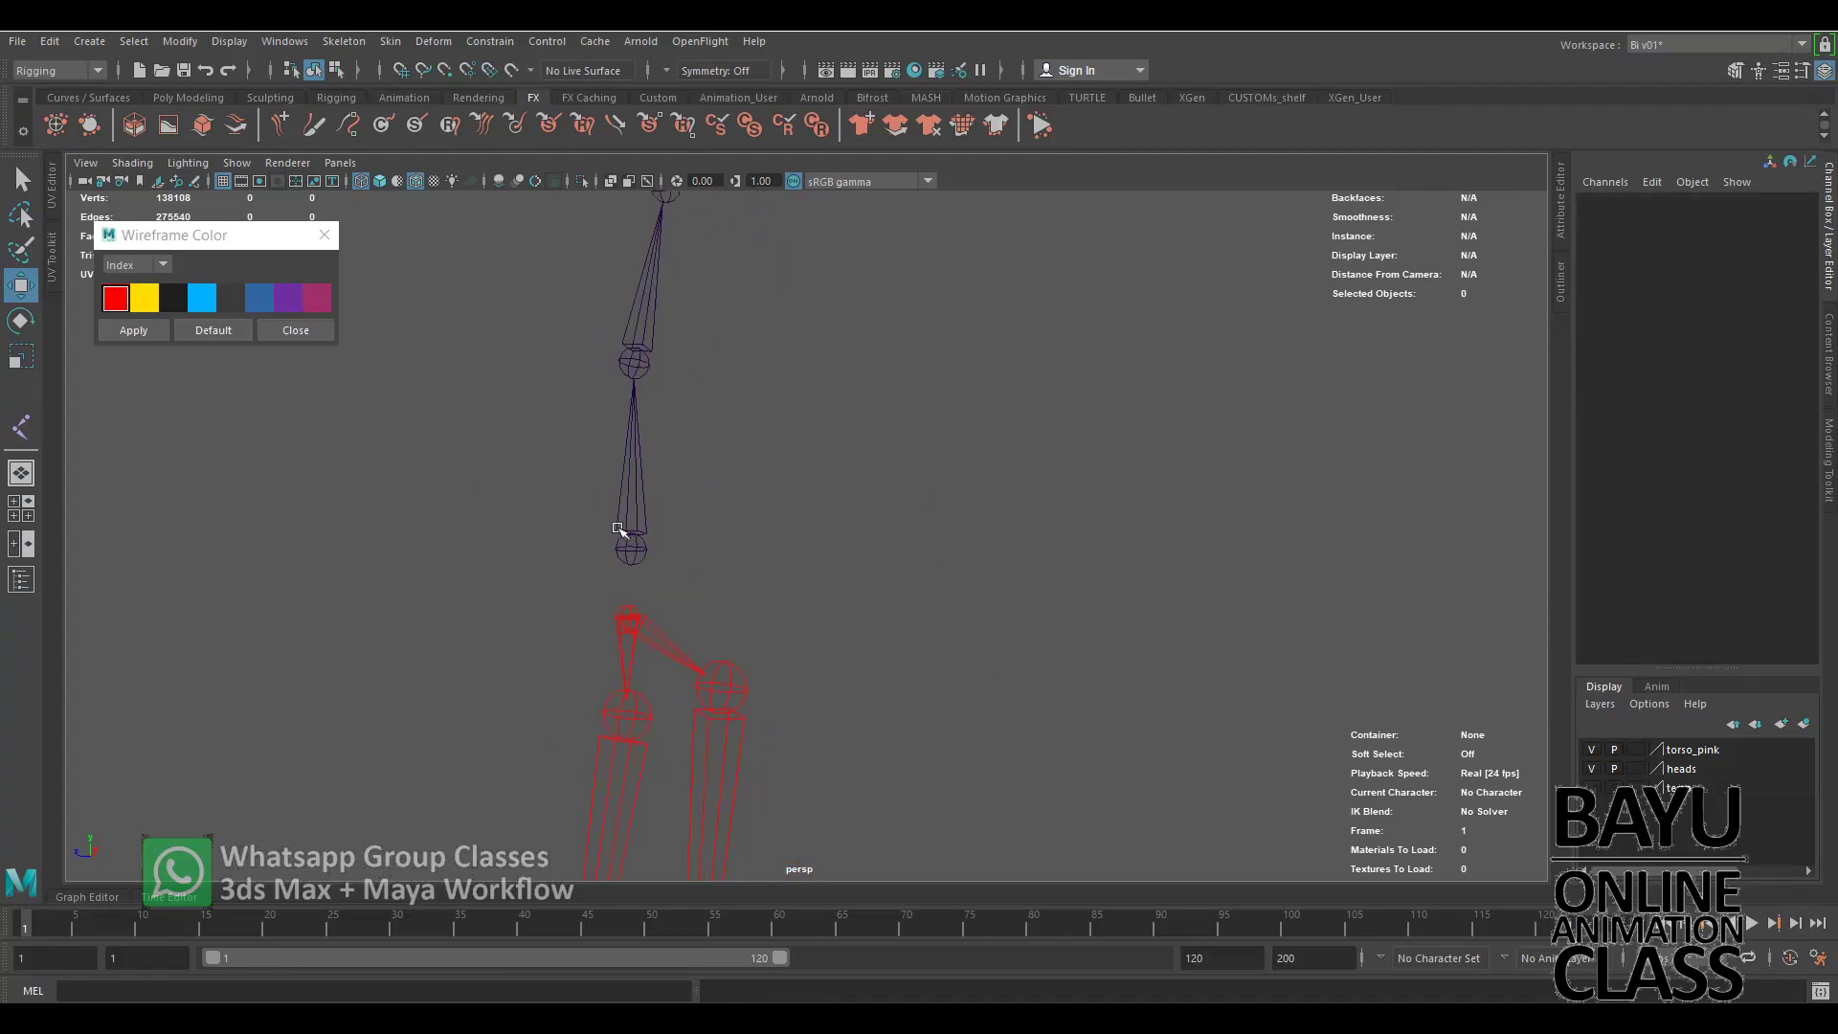
left_click_drag(618, 529, 695, 546)
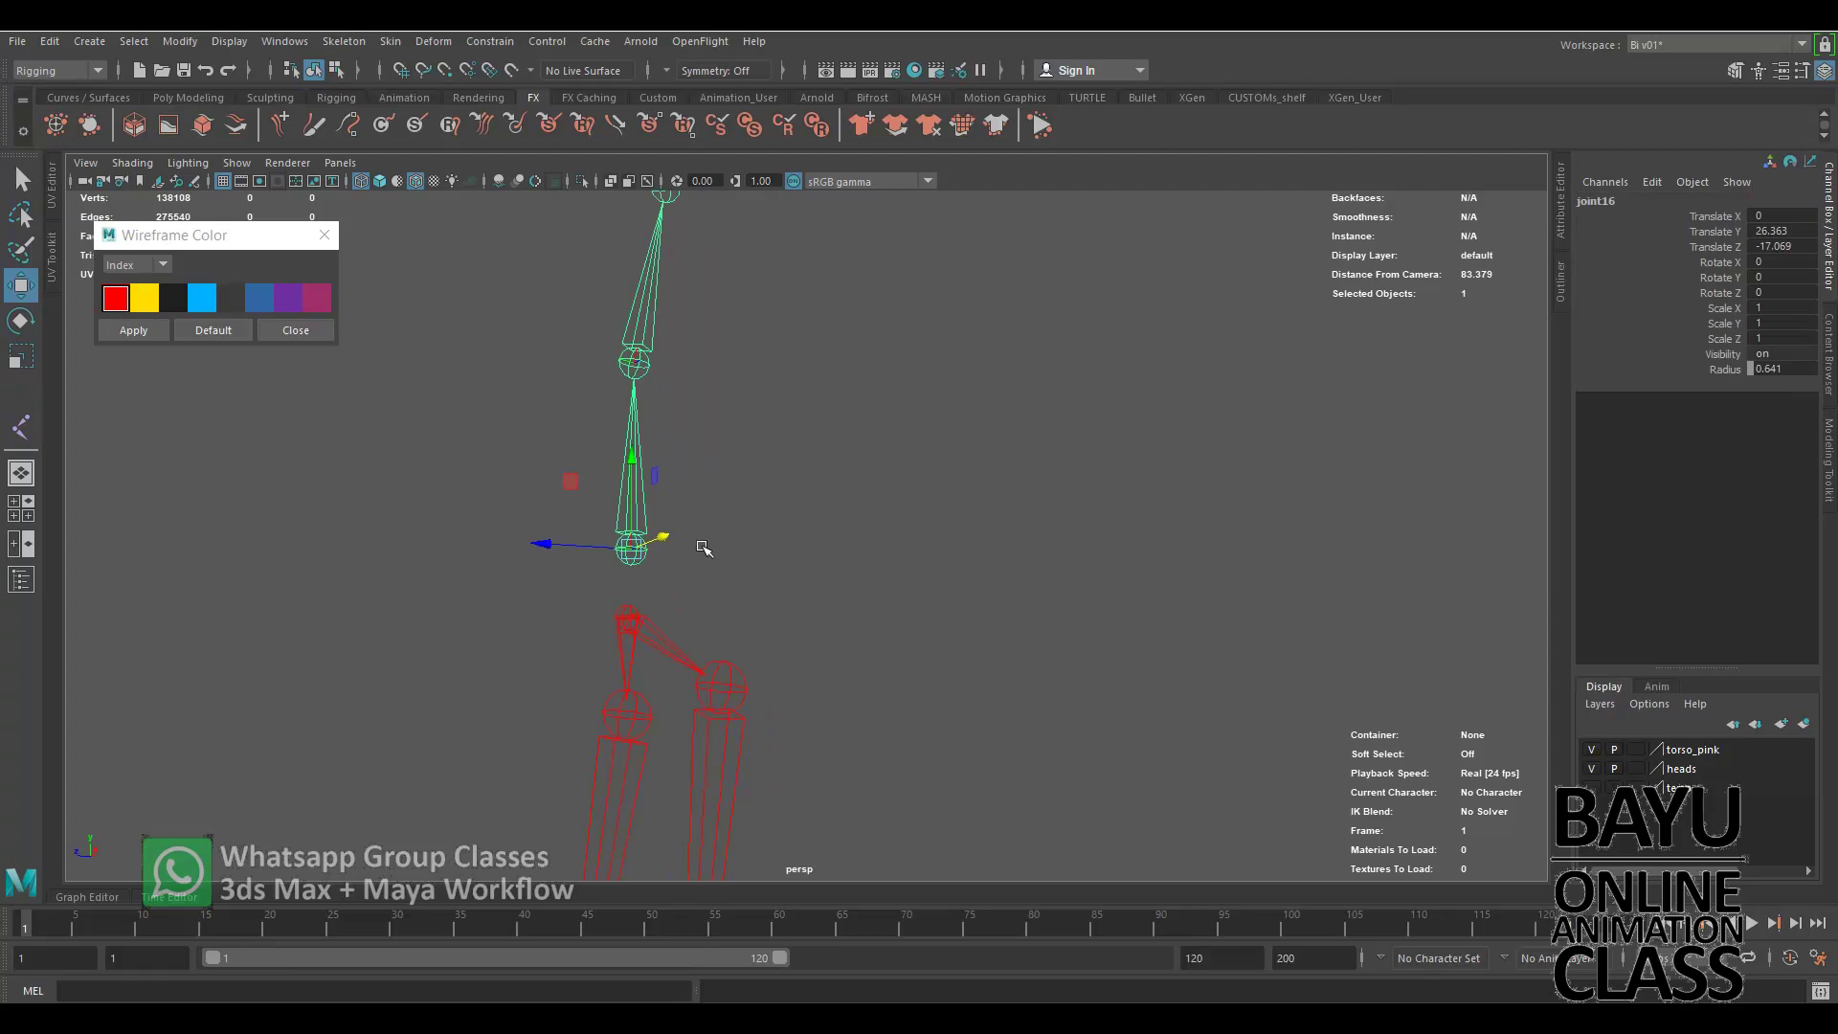
left_click(624, 620, "shift")
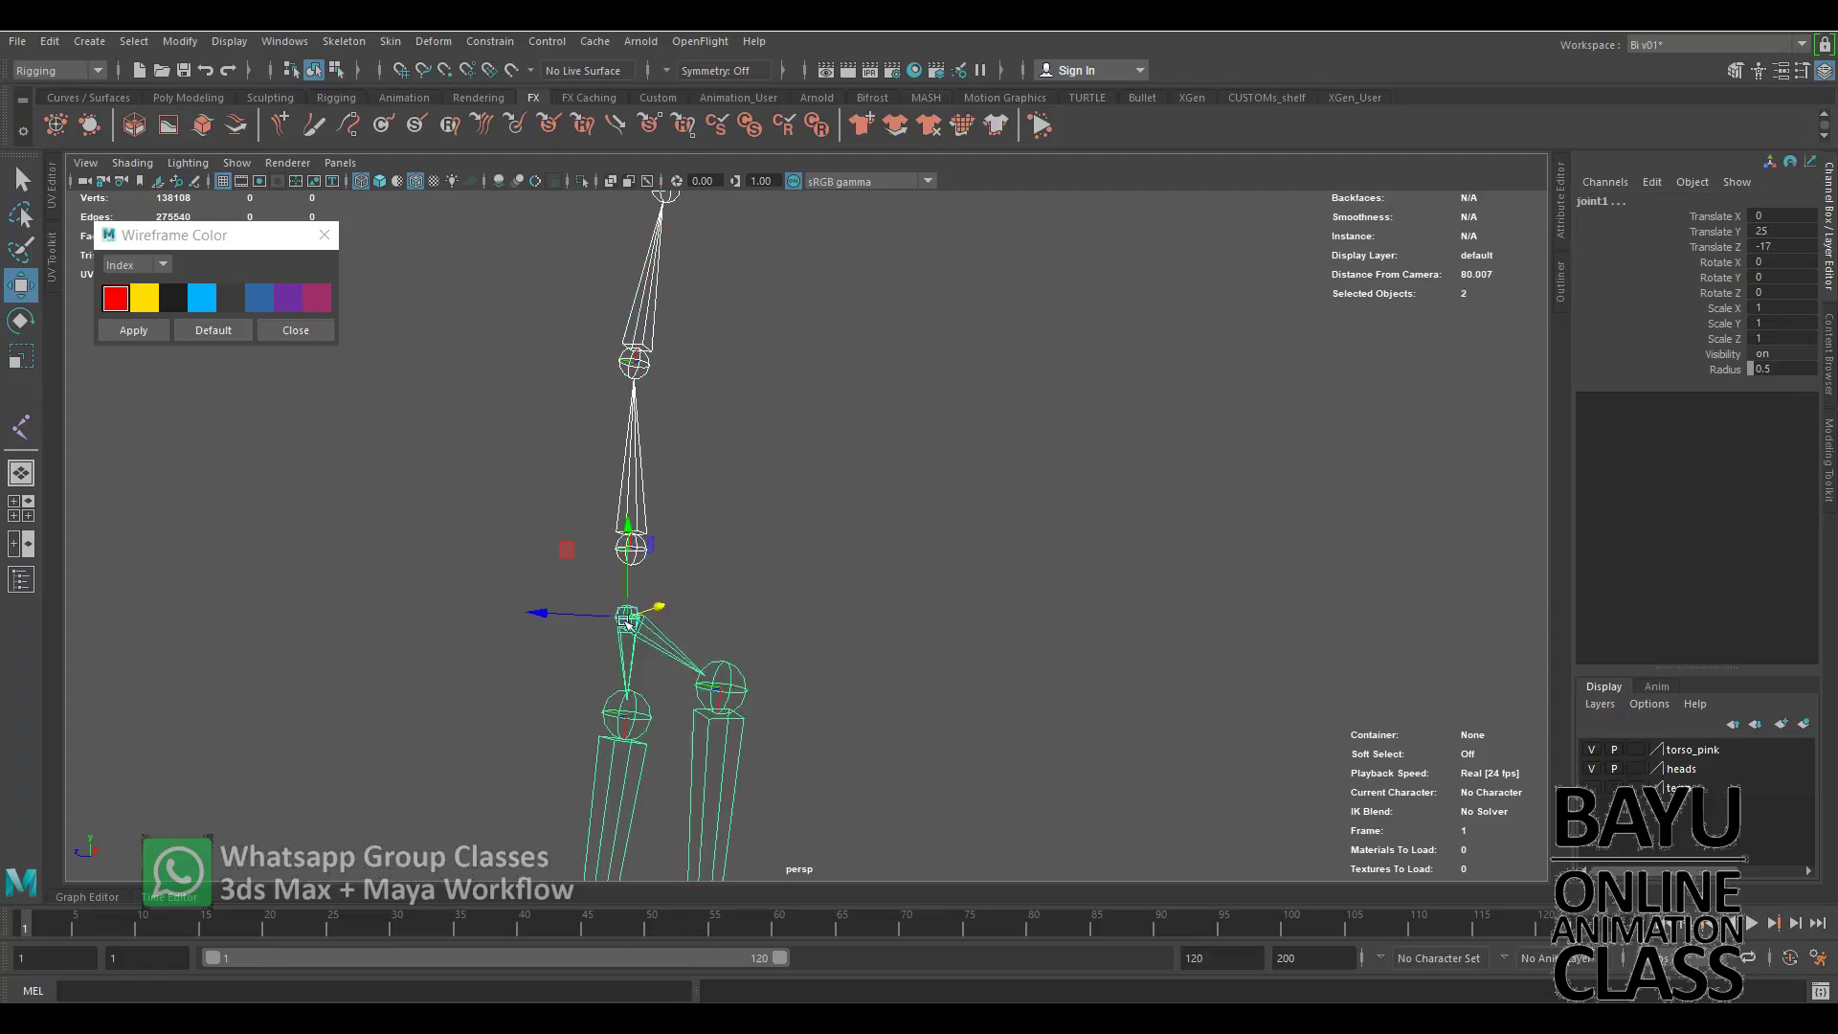
left_click(862, 572)
mouse_move(861, 572)
left_mouse_down("alt")
mouse_move(781, 452)
mouse_move(623, 645)
left_mouse_up("alt")
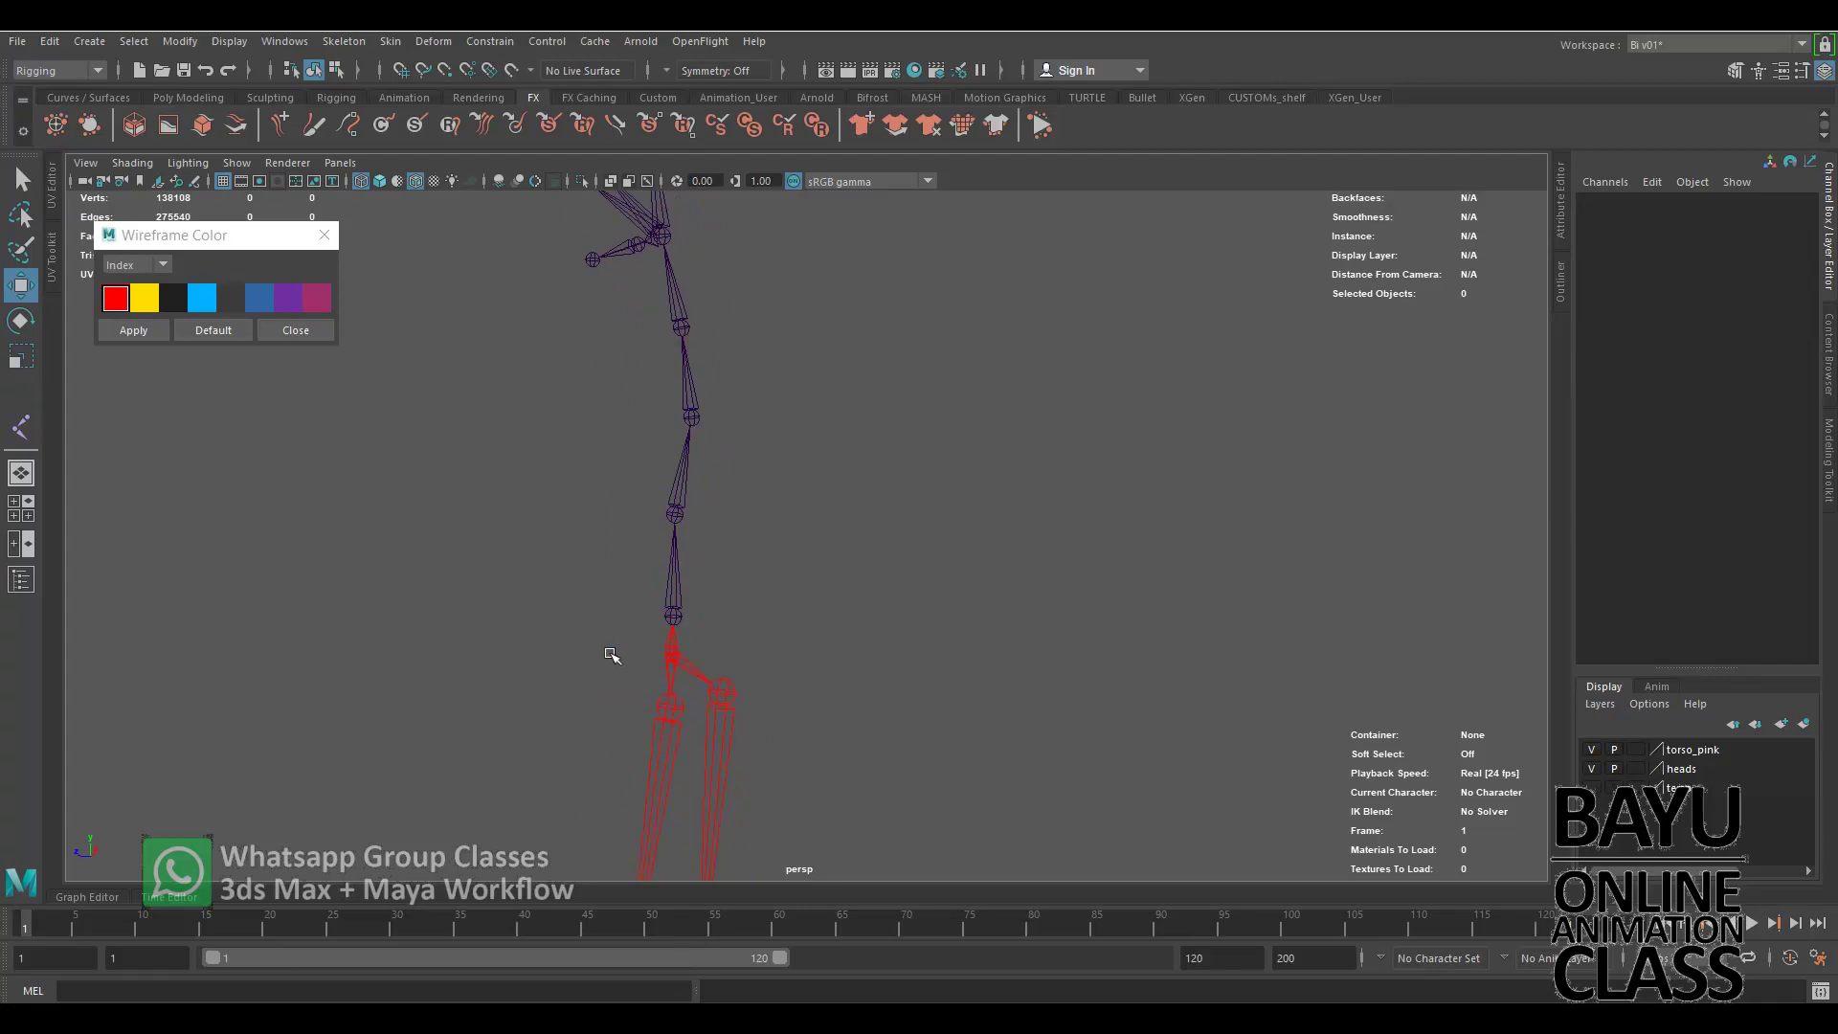
left_click(672, 654)
left_click(131, 333)
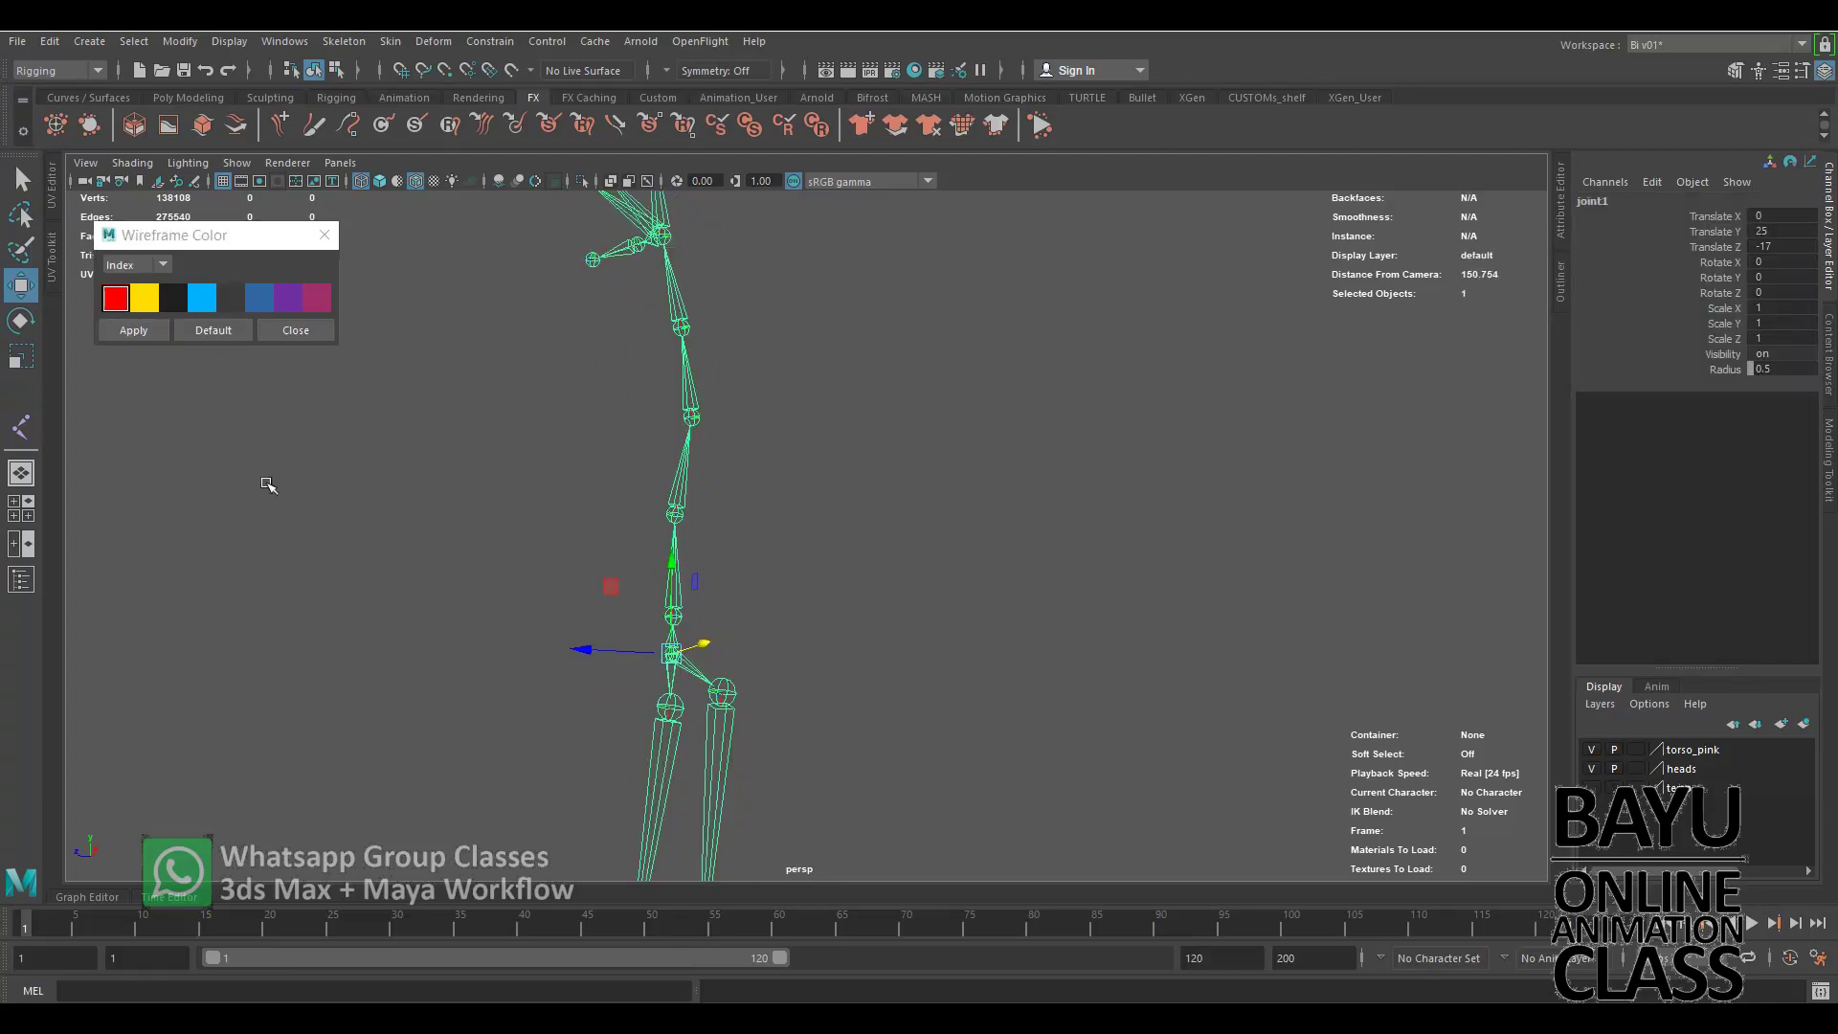
left_click(552, 467)
scroll(926, 500, "down", 3)
mouse_move(927, 500)
left_mouse_down("alt")
mouse_move(1016, 561)
mouse_move(1132, 578)
mouse_move(1108, 603)
mouse_move(947, 603)
mouse_move(923, 575)
left_mouse_up("alt")
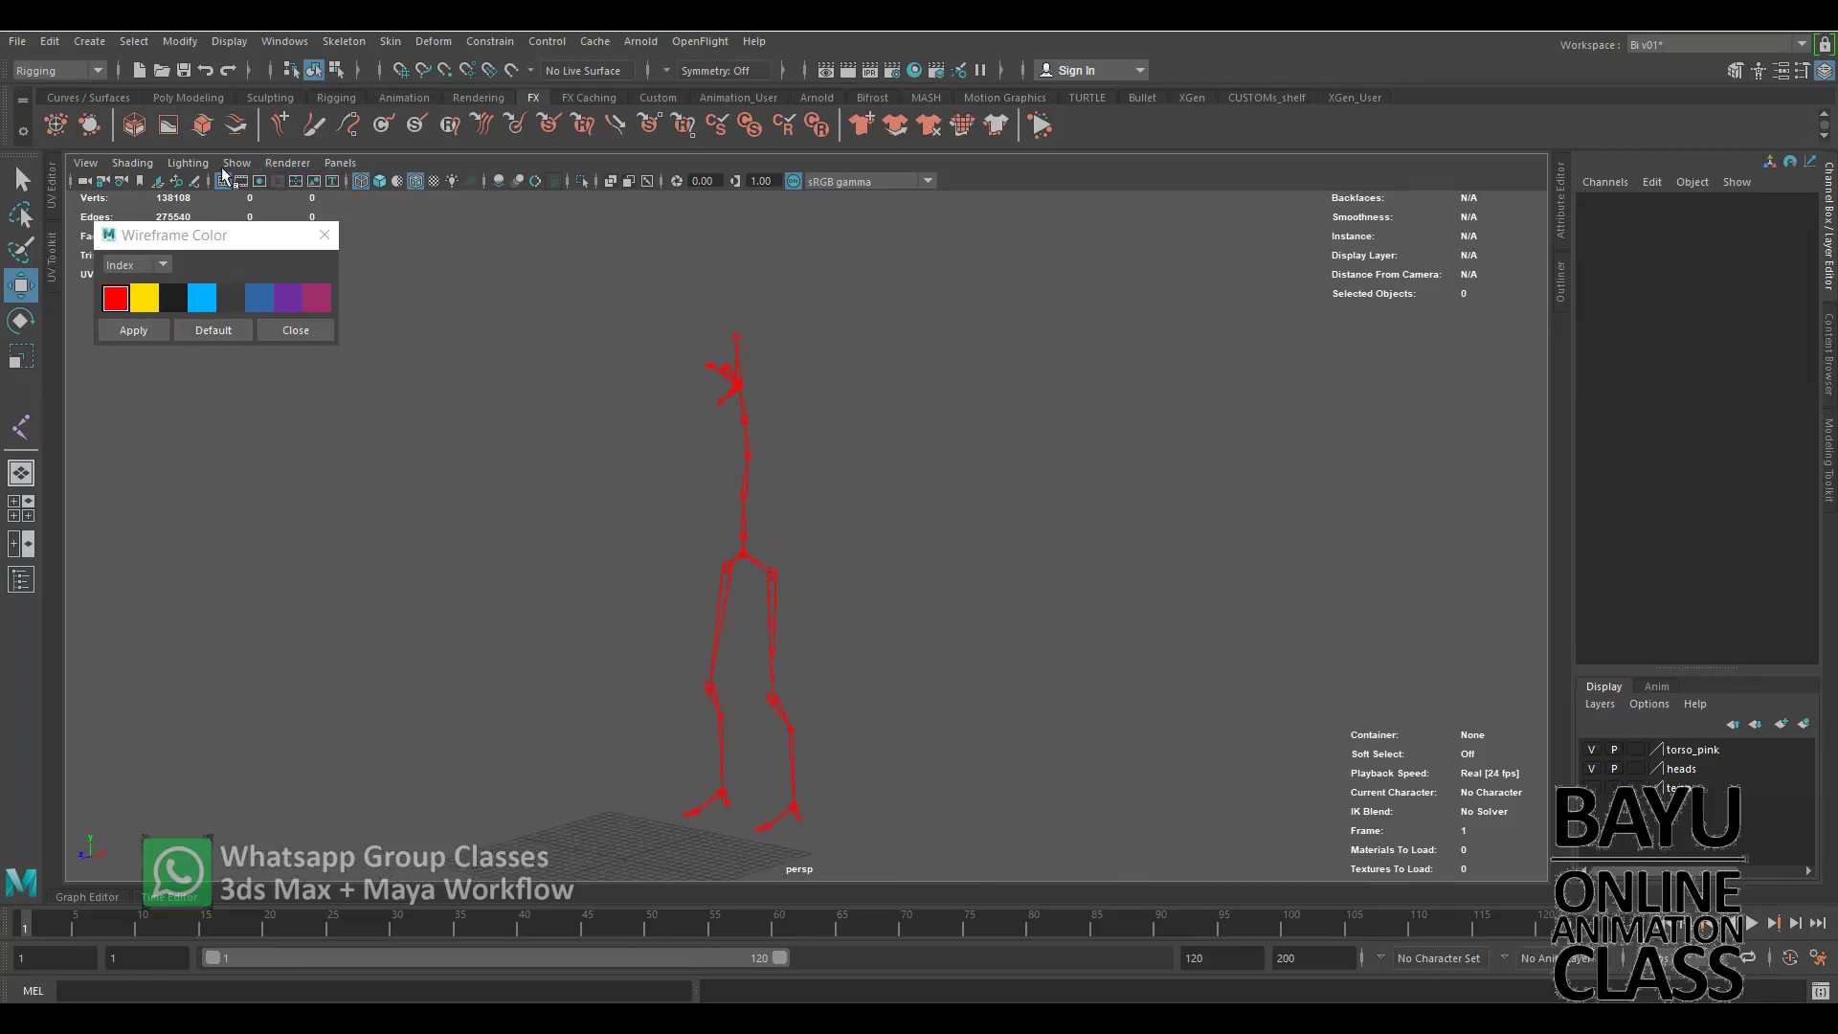
Show all object types in the viewport so the character's wireframe mesh reappears.
left_click(237, 163)
left_click(290, 195)
left_click_drag(1035, 513, 881, 576, "alt")
Switch to the top view and centre the character with her outstretched arm in frame.
key("space")
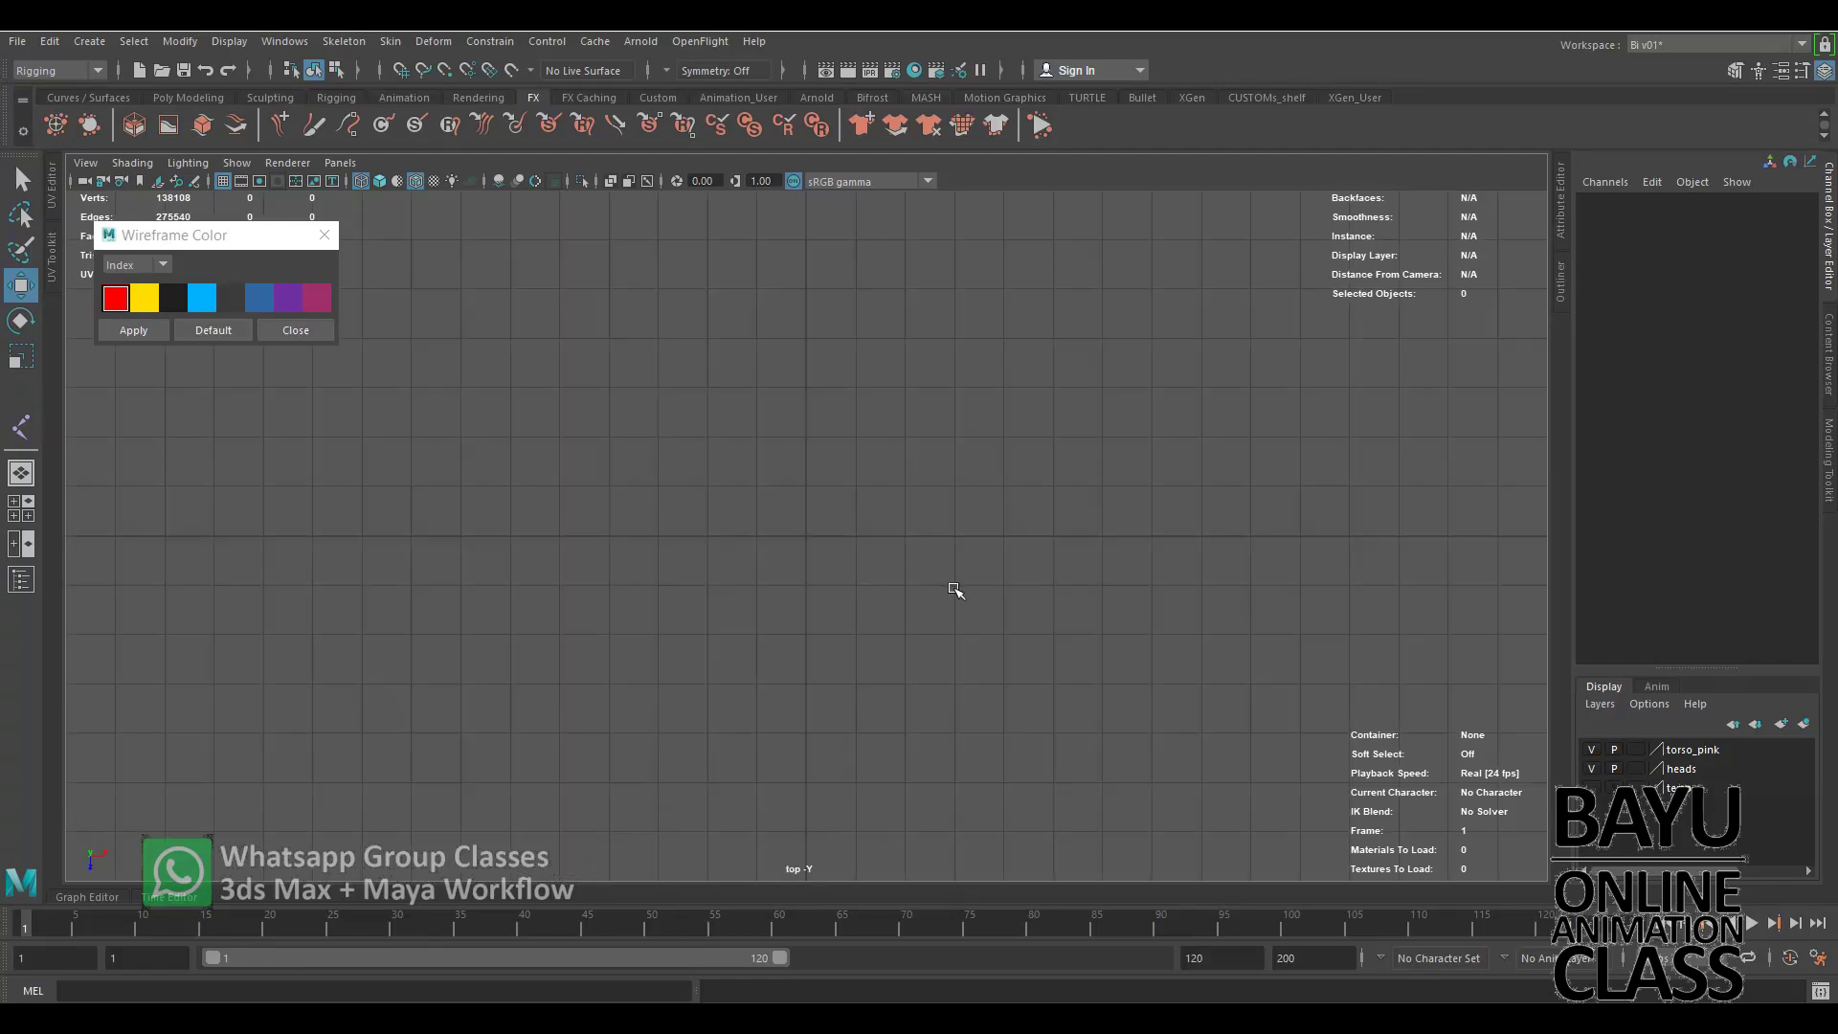
mouse_move(1053, 727)
middle_mouse_down("alt")
mouse_move(1034, 512)
mouse_move(964, 527)
middle_mouse_up("alt")
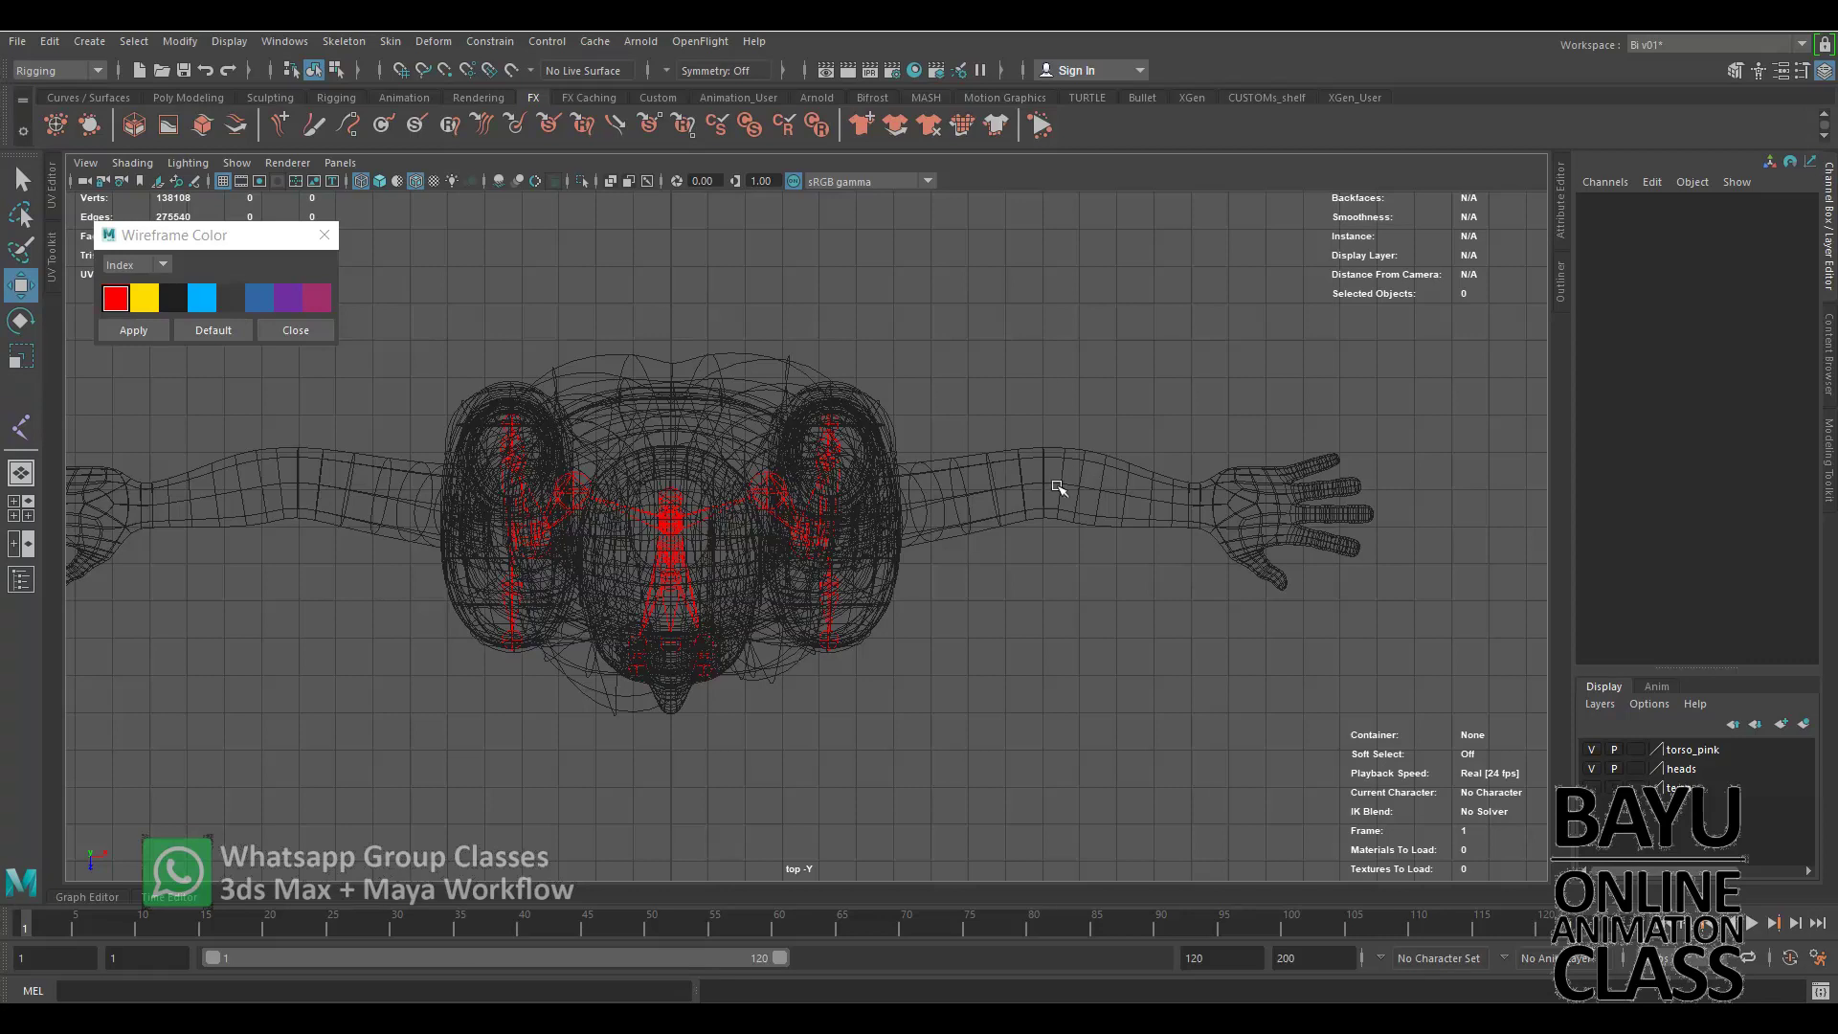
scroll(1100, 565, "up", 3)
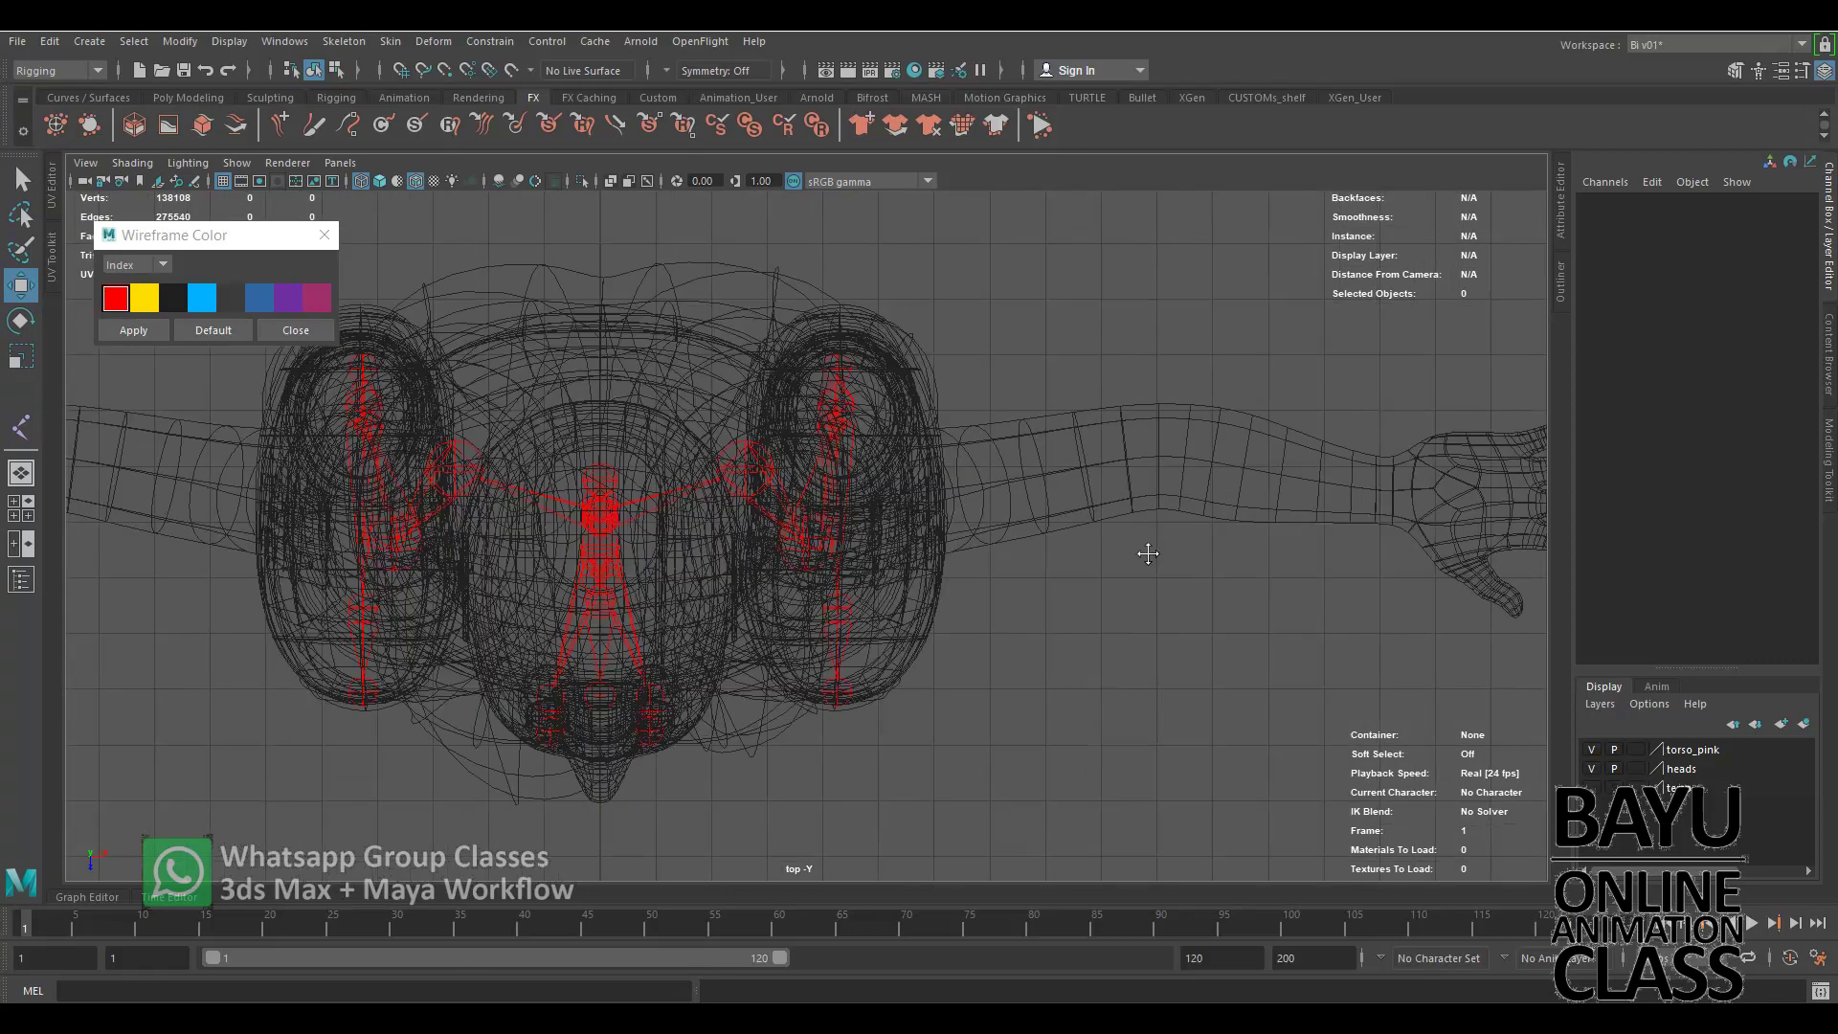
middle_click_drag(1148, 555, 946, 546, "alt")
scroll(1017, 554, "down", 2)
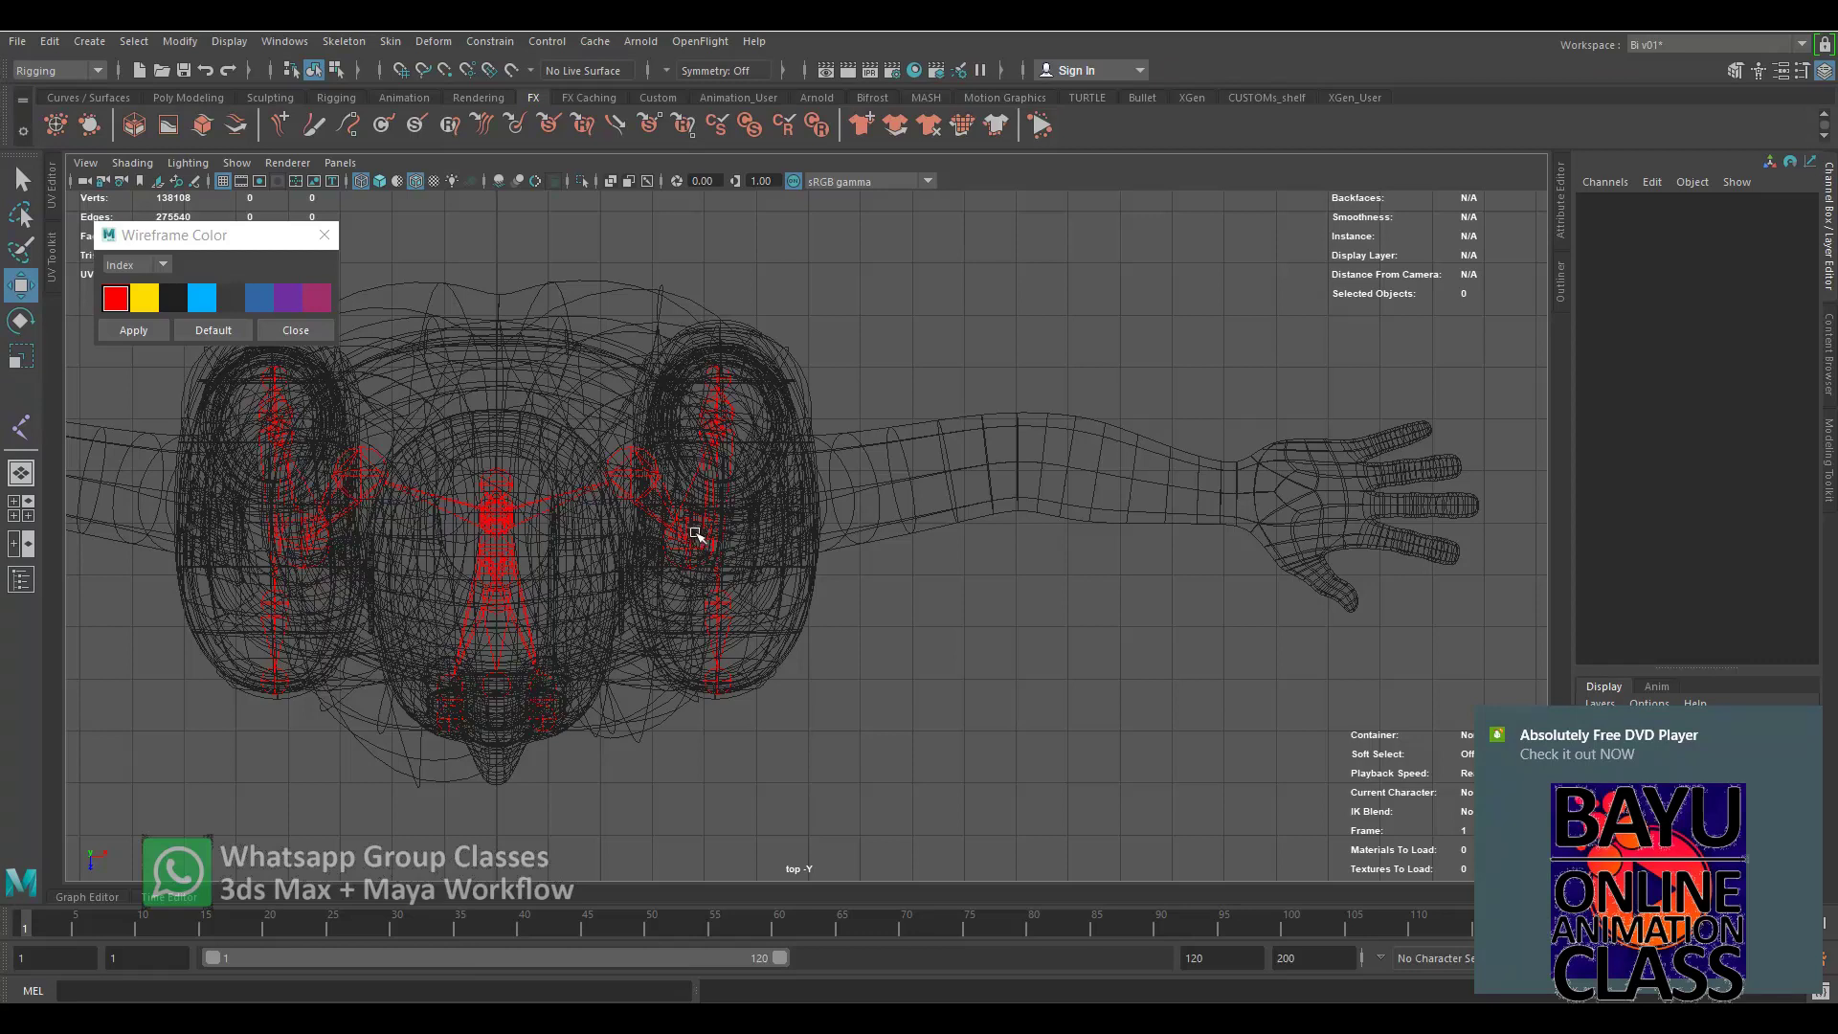
middle_click_drag(963, 514, 941, 570, "alt")
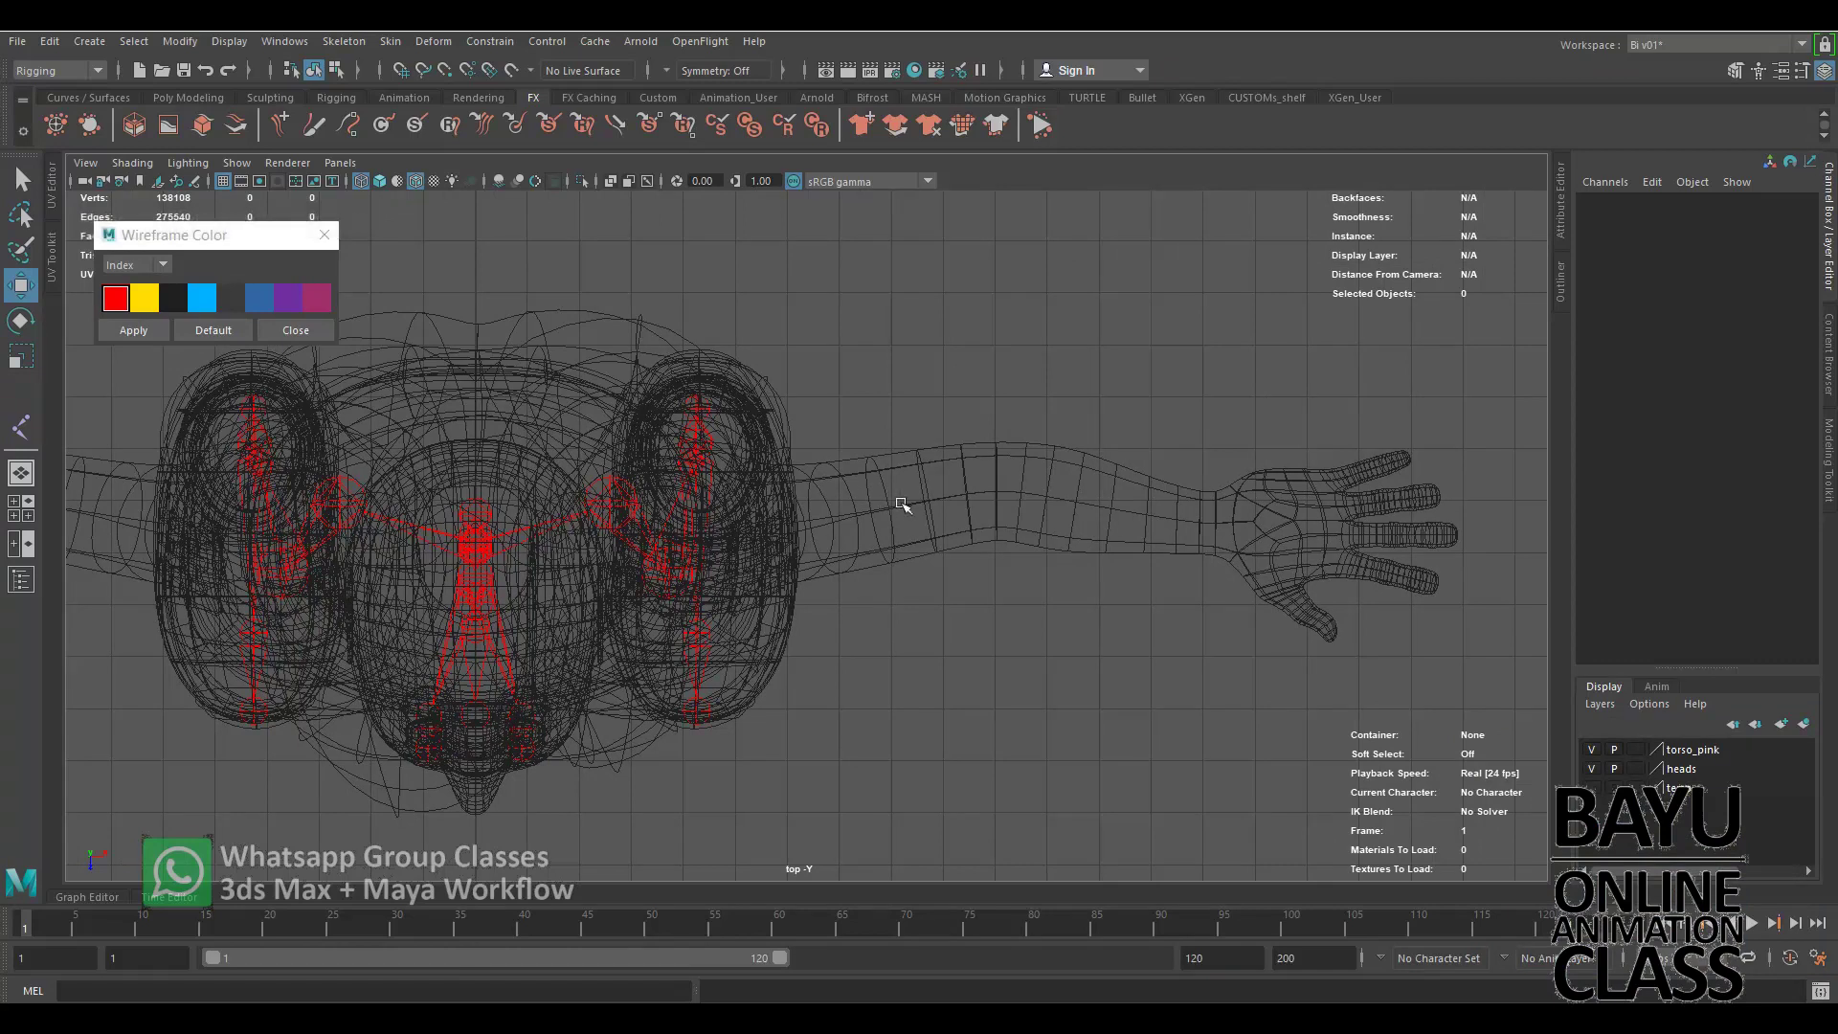
Orbit around the torso in perspective, then return to the top view.
key("space")
left_click_drag(1025, 529, 1027, 491)
mouse_move(922, 537)
left_mouse_down("alt")
mouse_move(893, 573)
mouse_move(877, 488)
left_mouse_up("alt")
scroll(876, 488, "up", 3)
left_click_drag(771, 427, 825, 504, "alt")
scroll(739, 369, "up", 3)
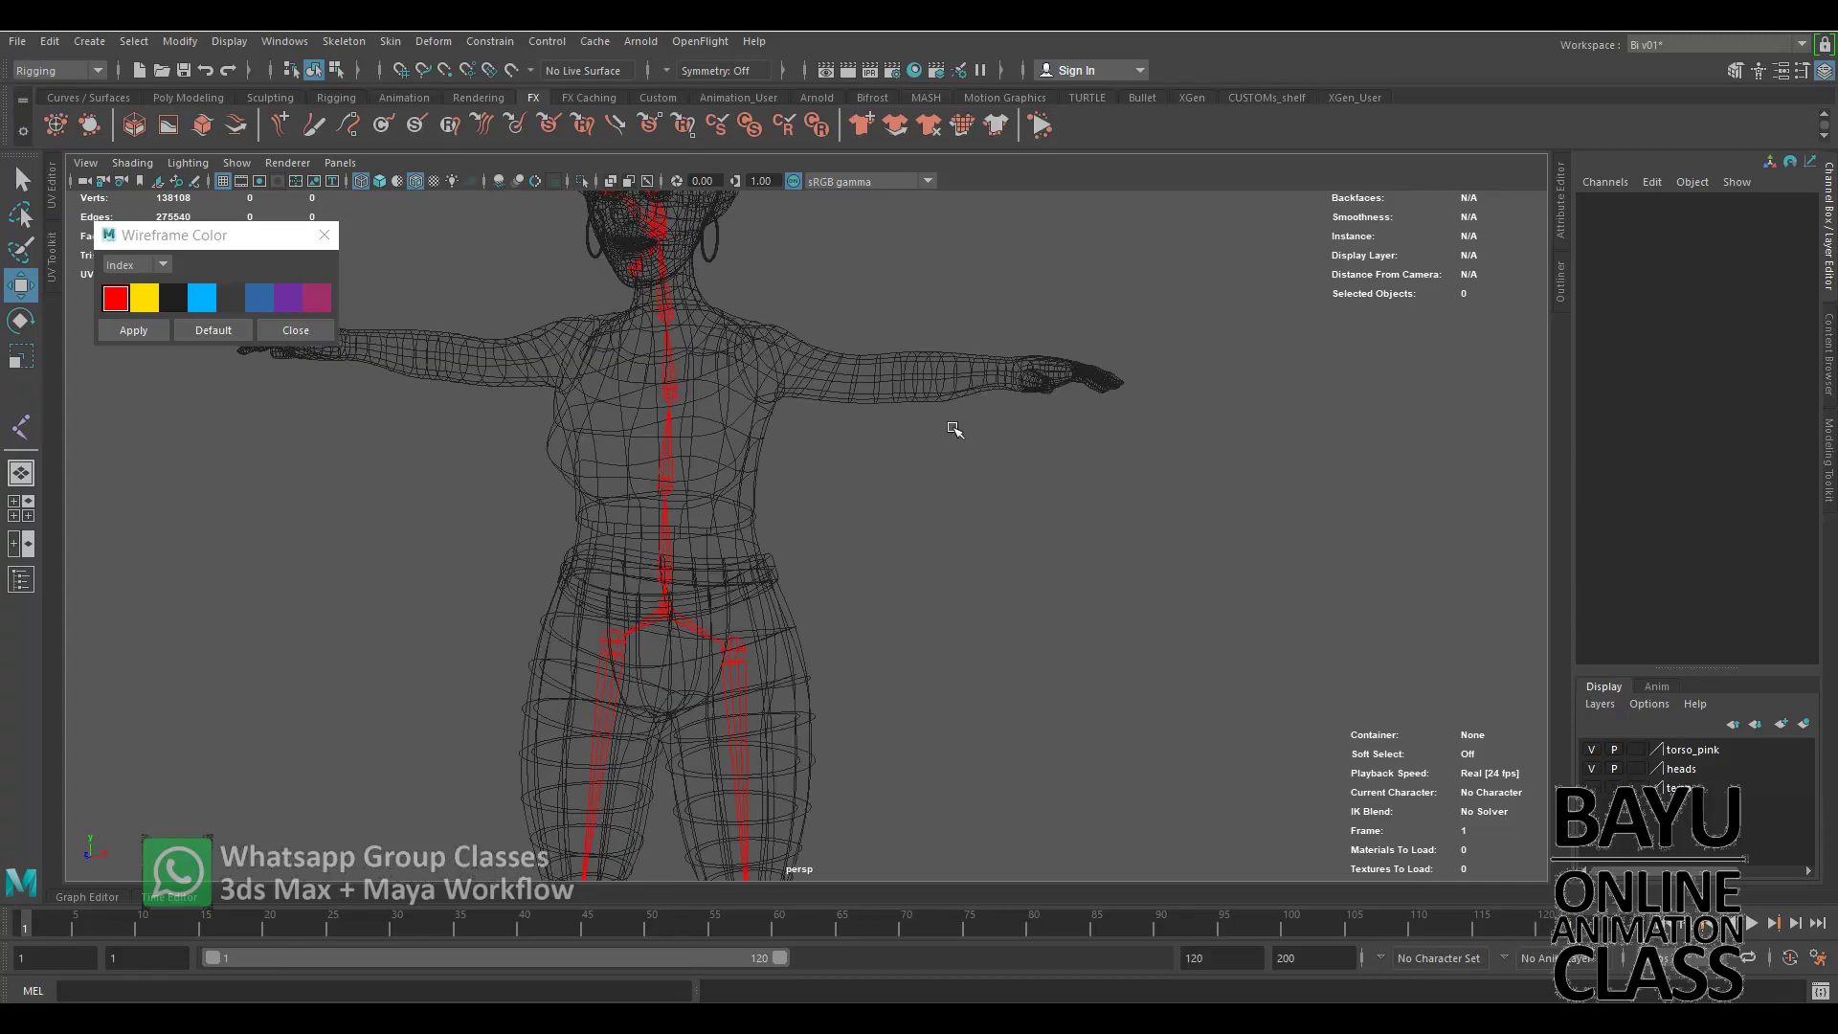
scroll(967, 503, "down", 3)
scroll(976, 517, "down", 1)
key("space")
left_click_drag(943, 383, 904, 405)
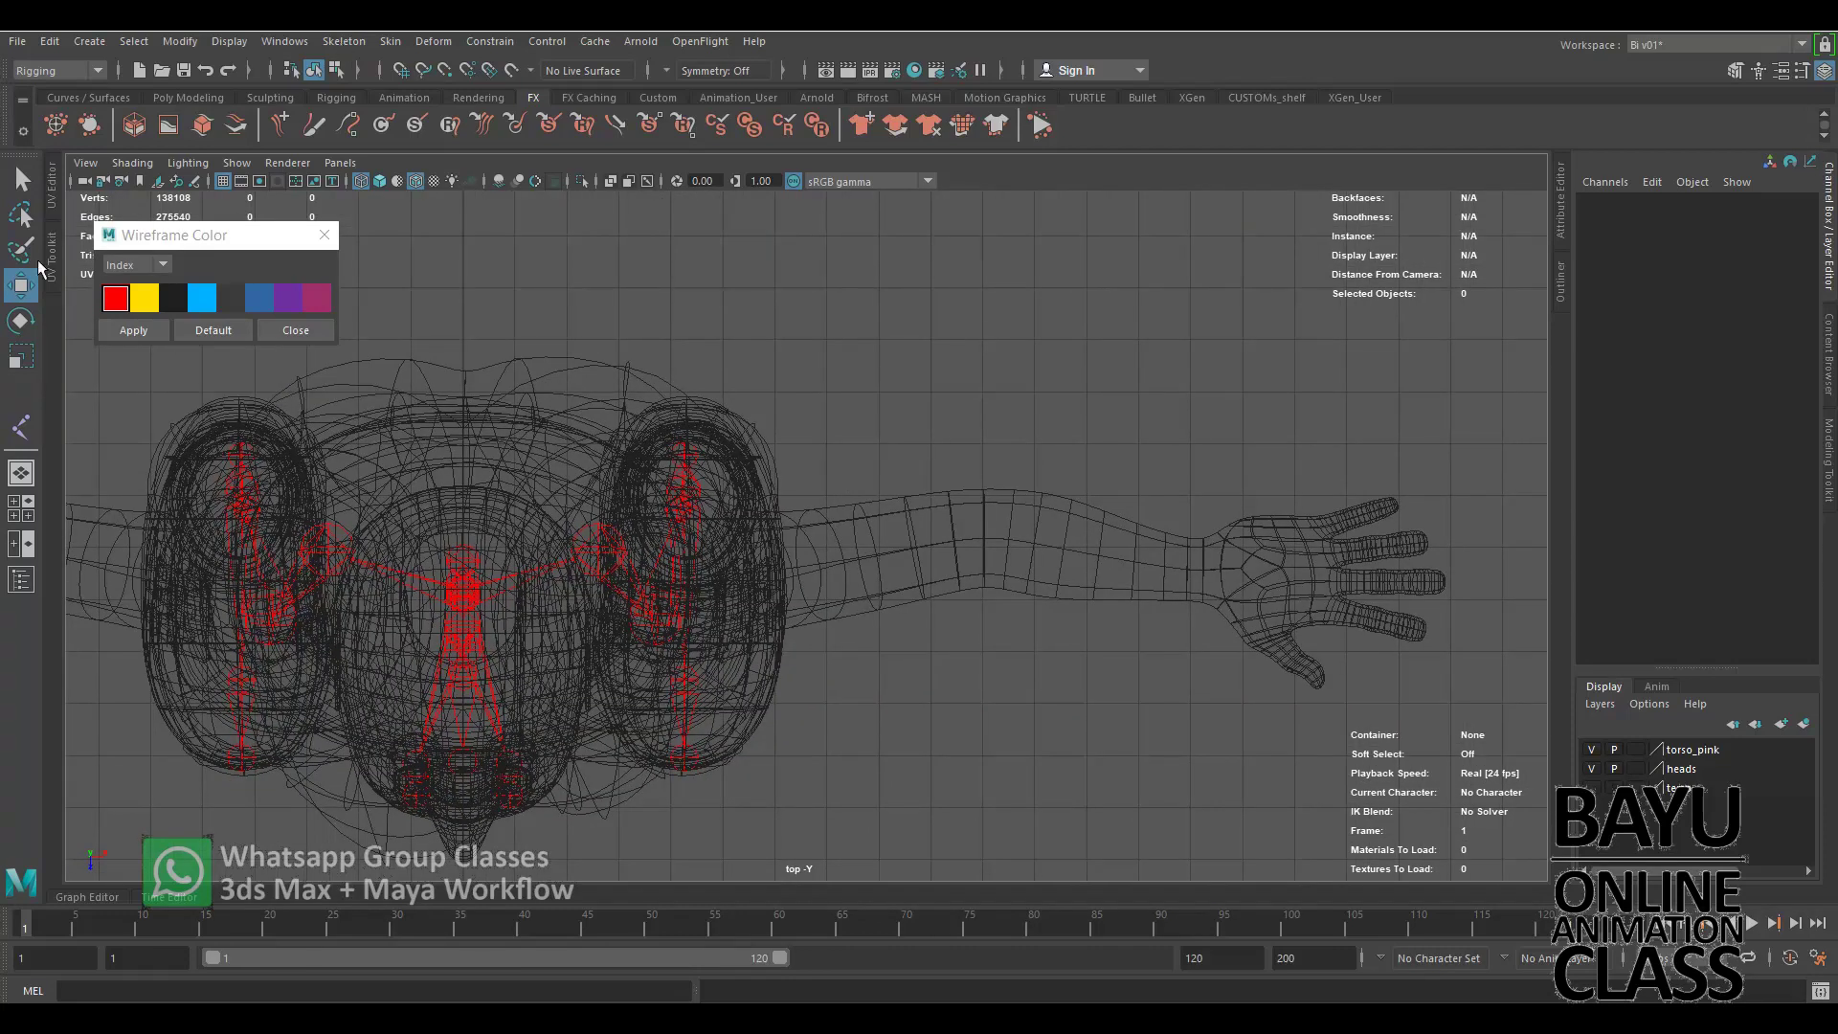
Activate the Create Joints tool, check the hips and torso in perspective, and return to top view.
left_click(21, 427)
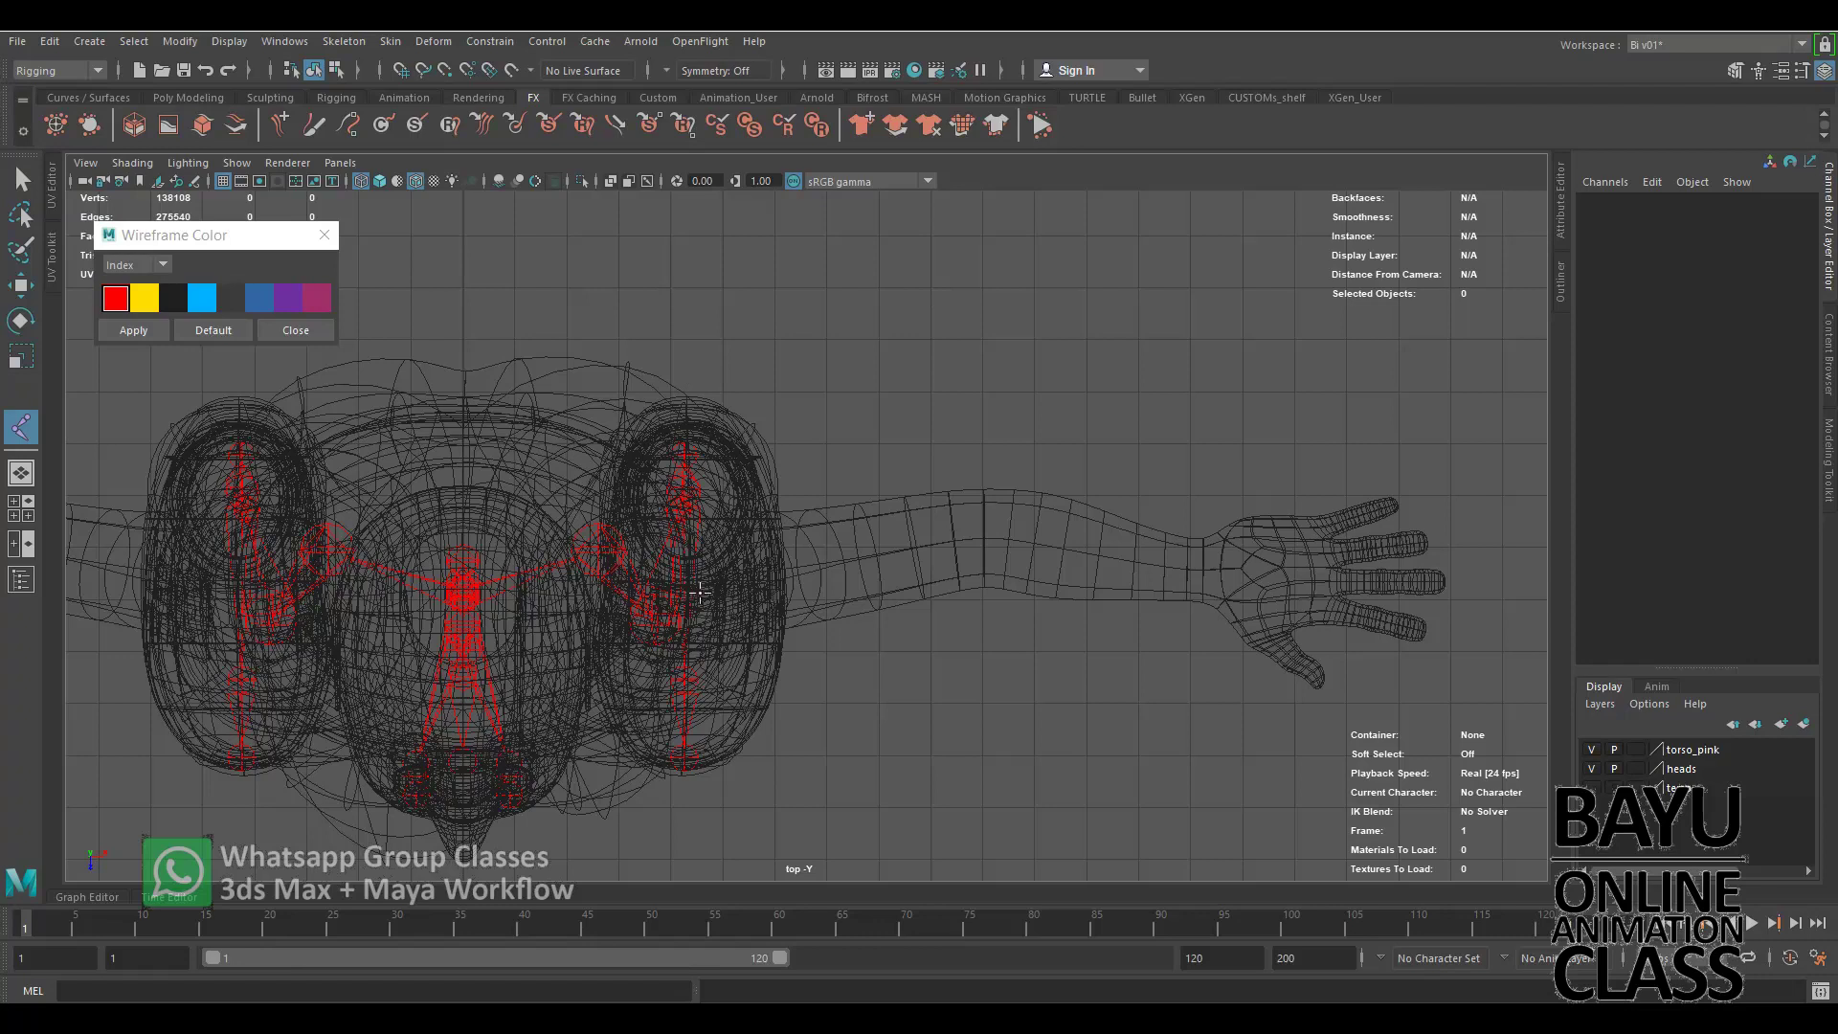
key("space")
left_click_drag(973, 415, 973, 357)
left_click_drag(855, 475, 867, 409, "alt")
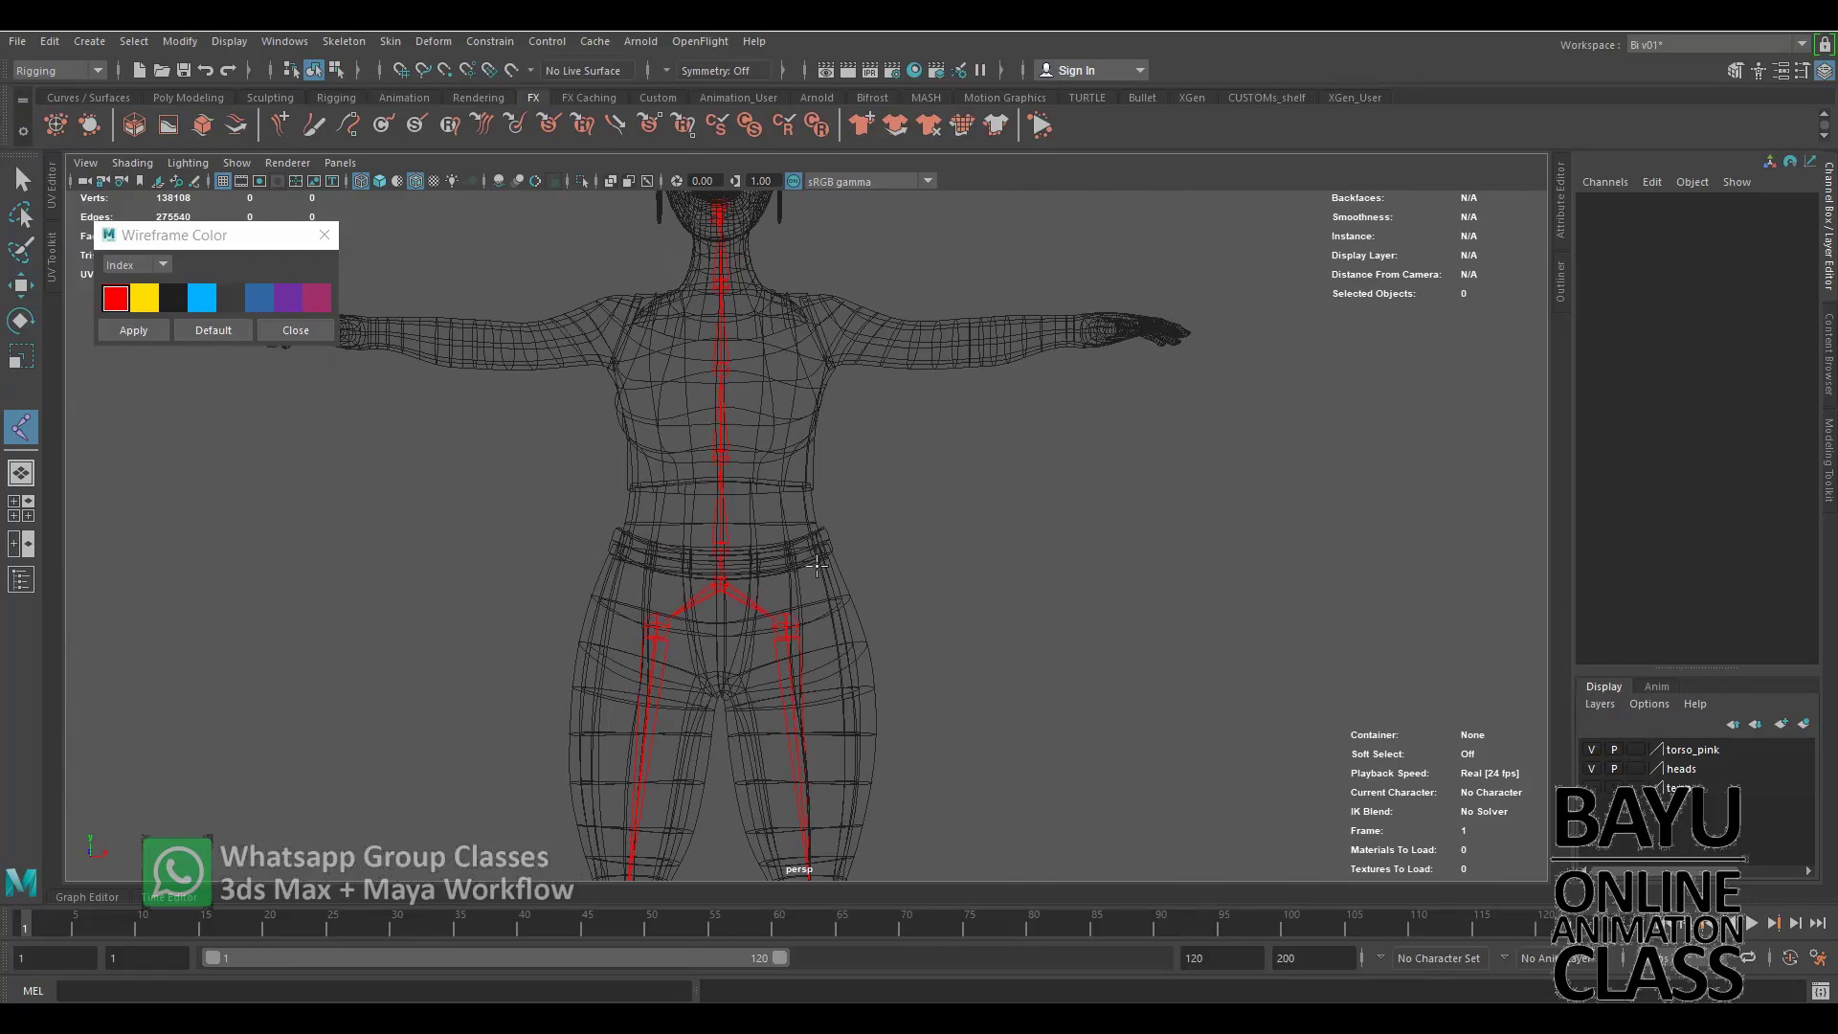
key("space")
left_click_drag(982, 275, 888, 279)
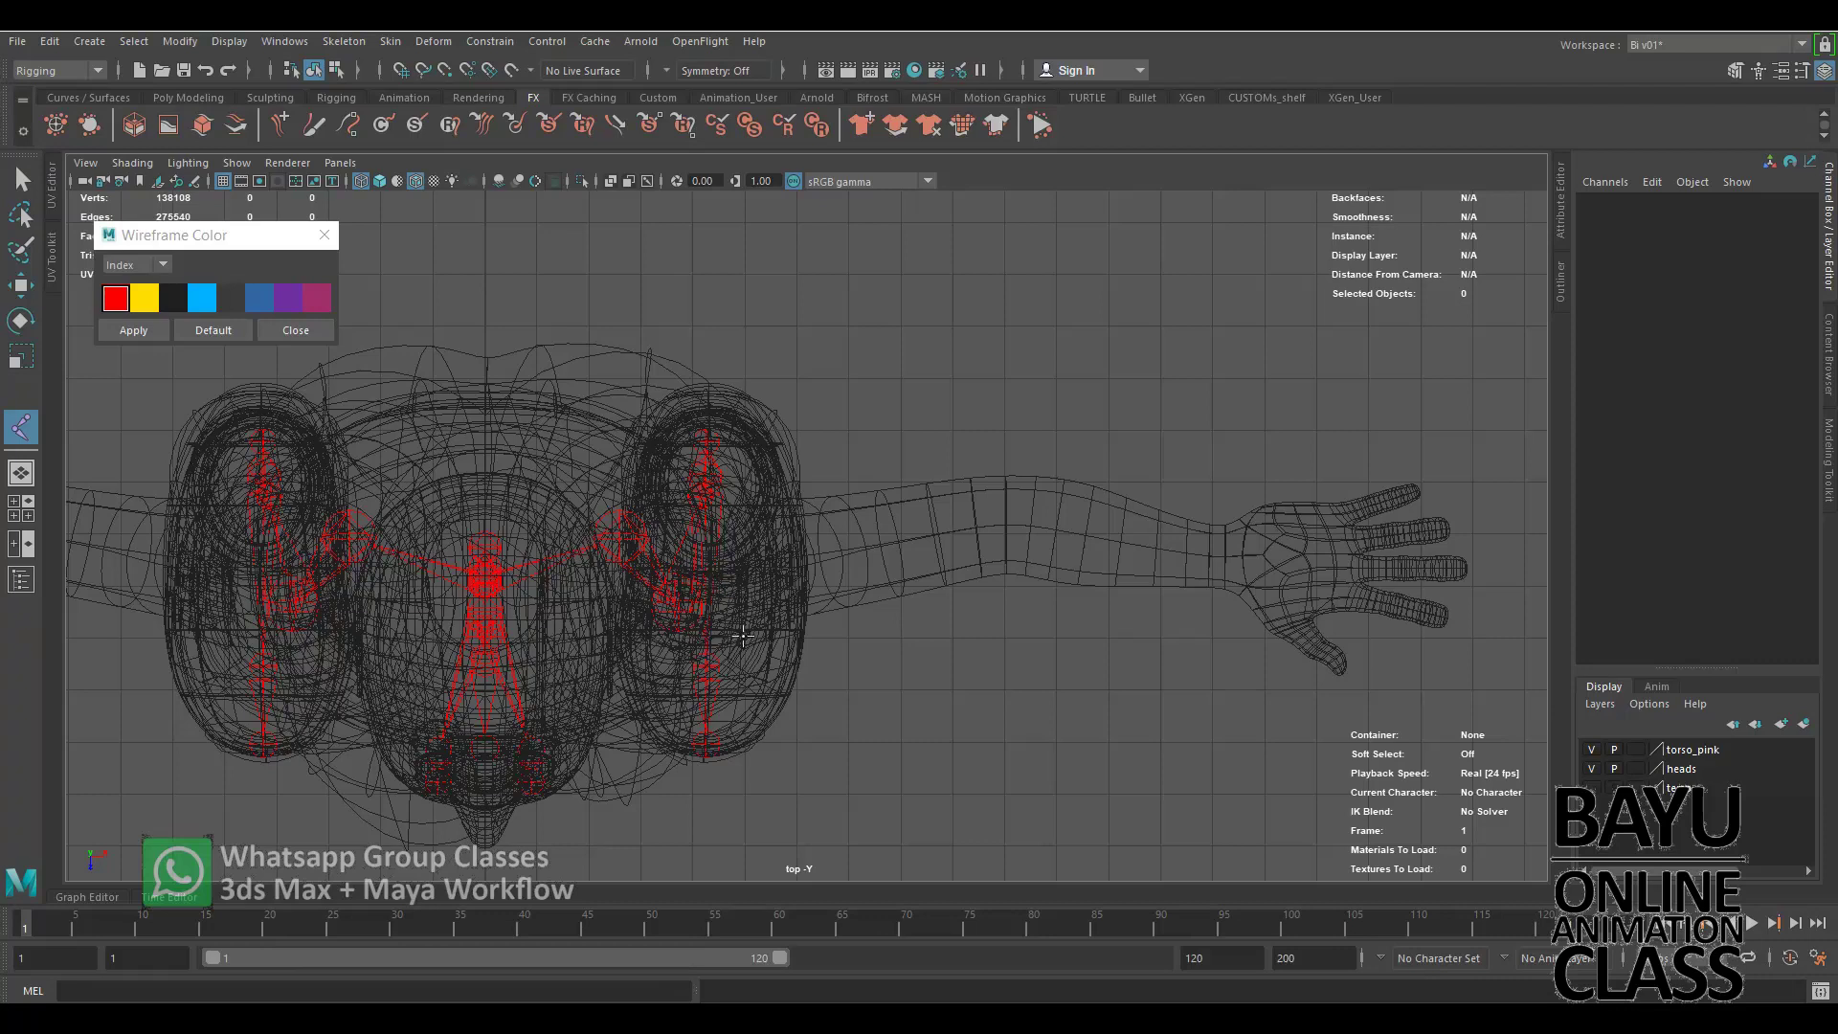
Place joints joint27–joint30 at the shoulder, elbow, wrist and just past the wrist.
left_click(716, 363)
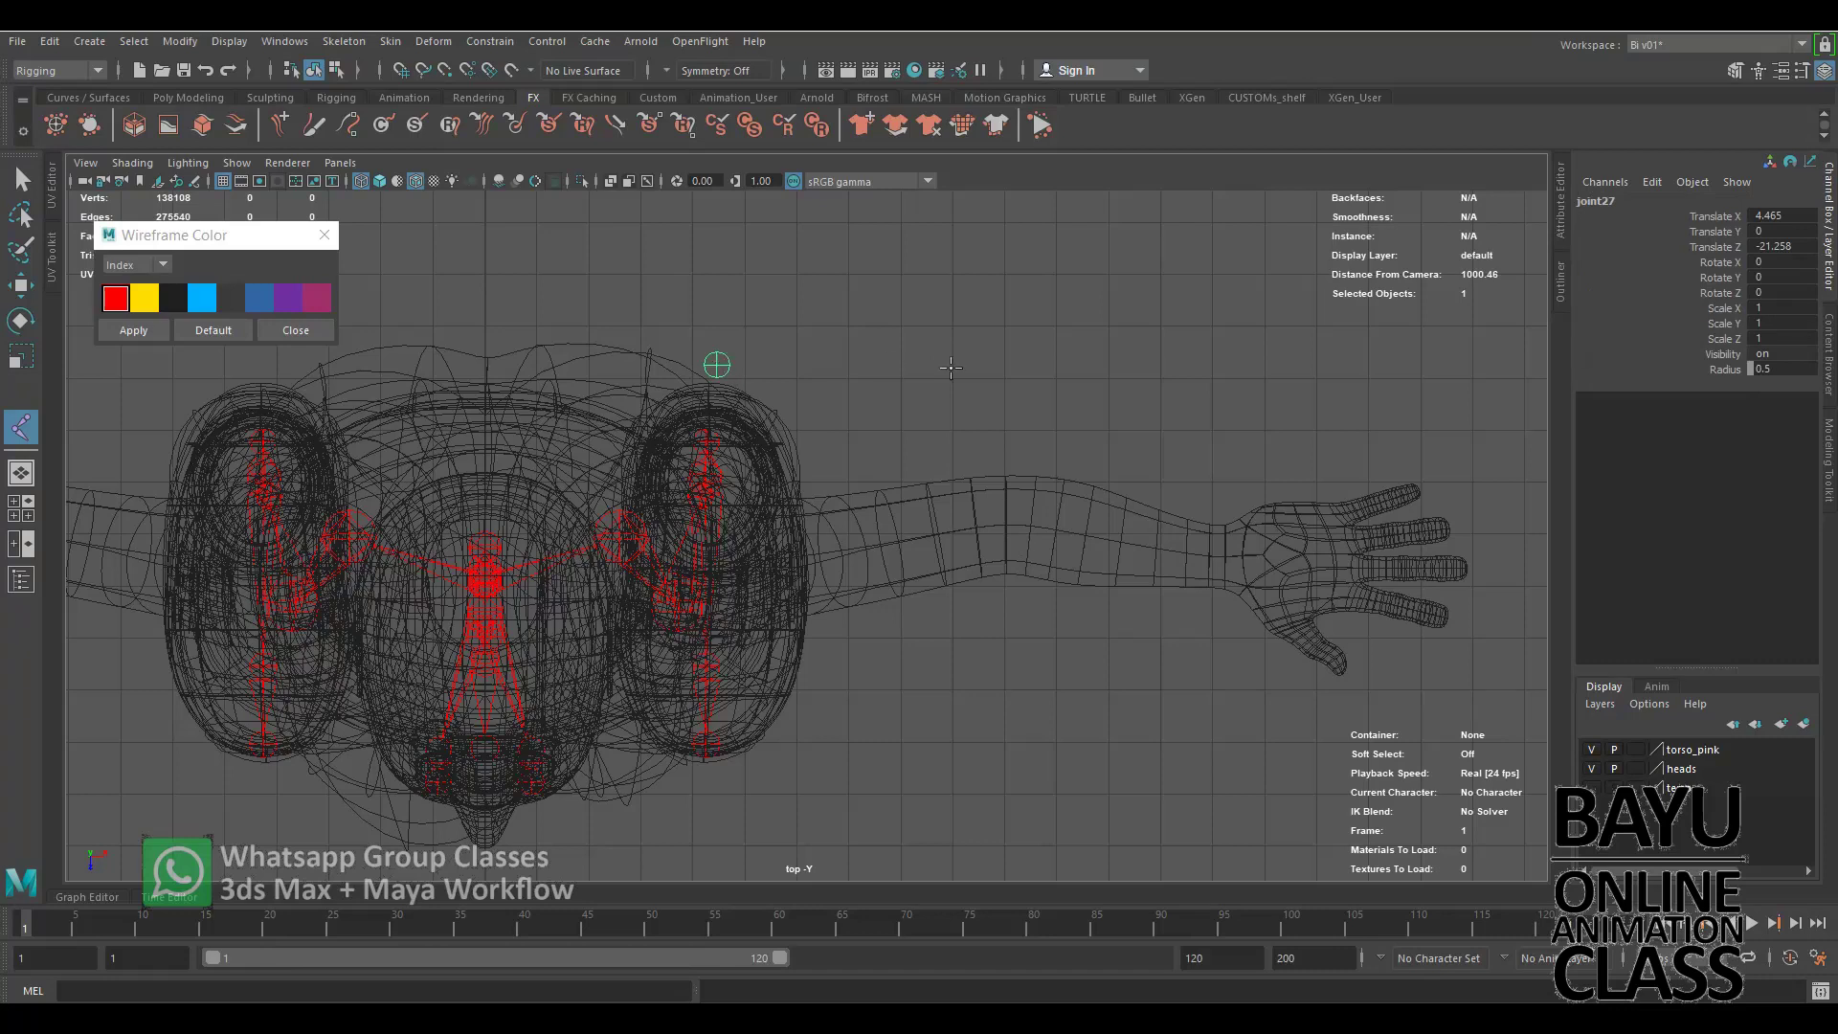
left_click(977, 313)
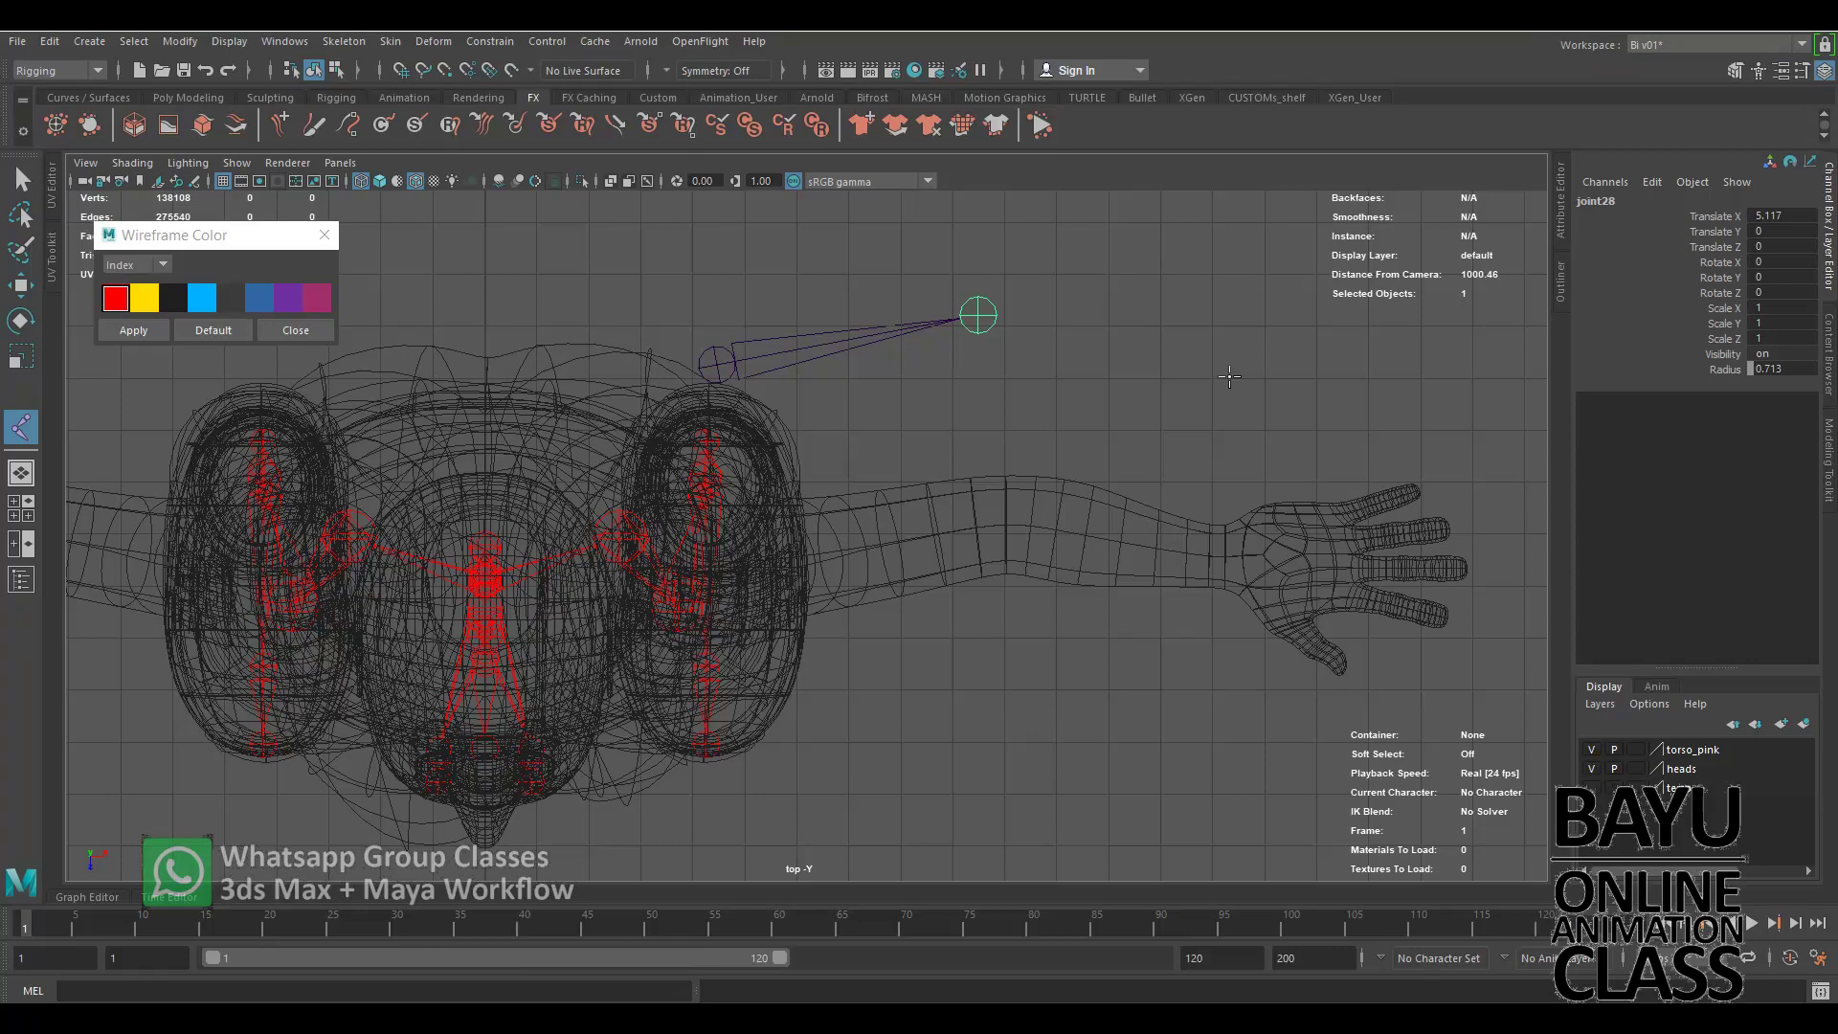
left_click(1229, 377)
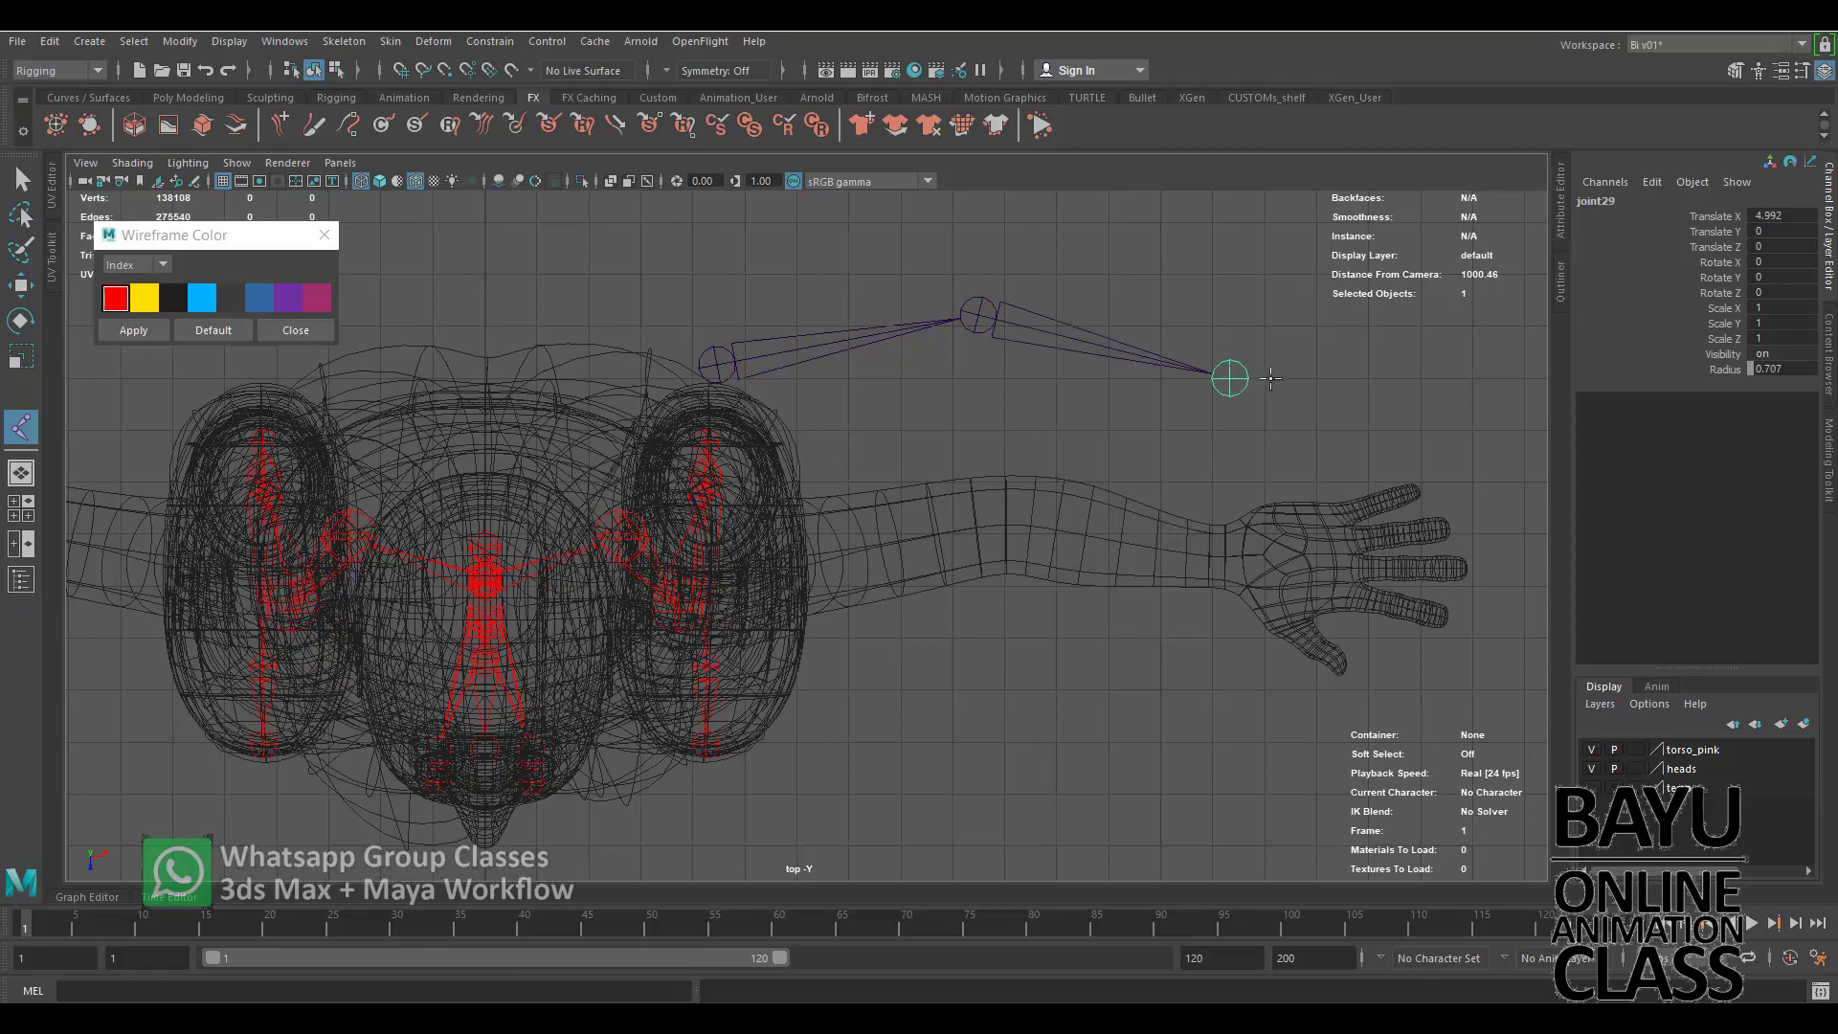
left_click(1268, 380)
key("w")
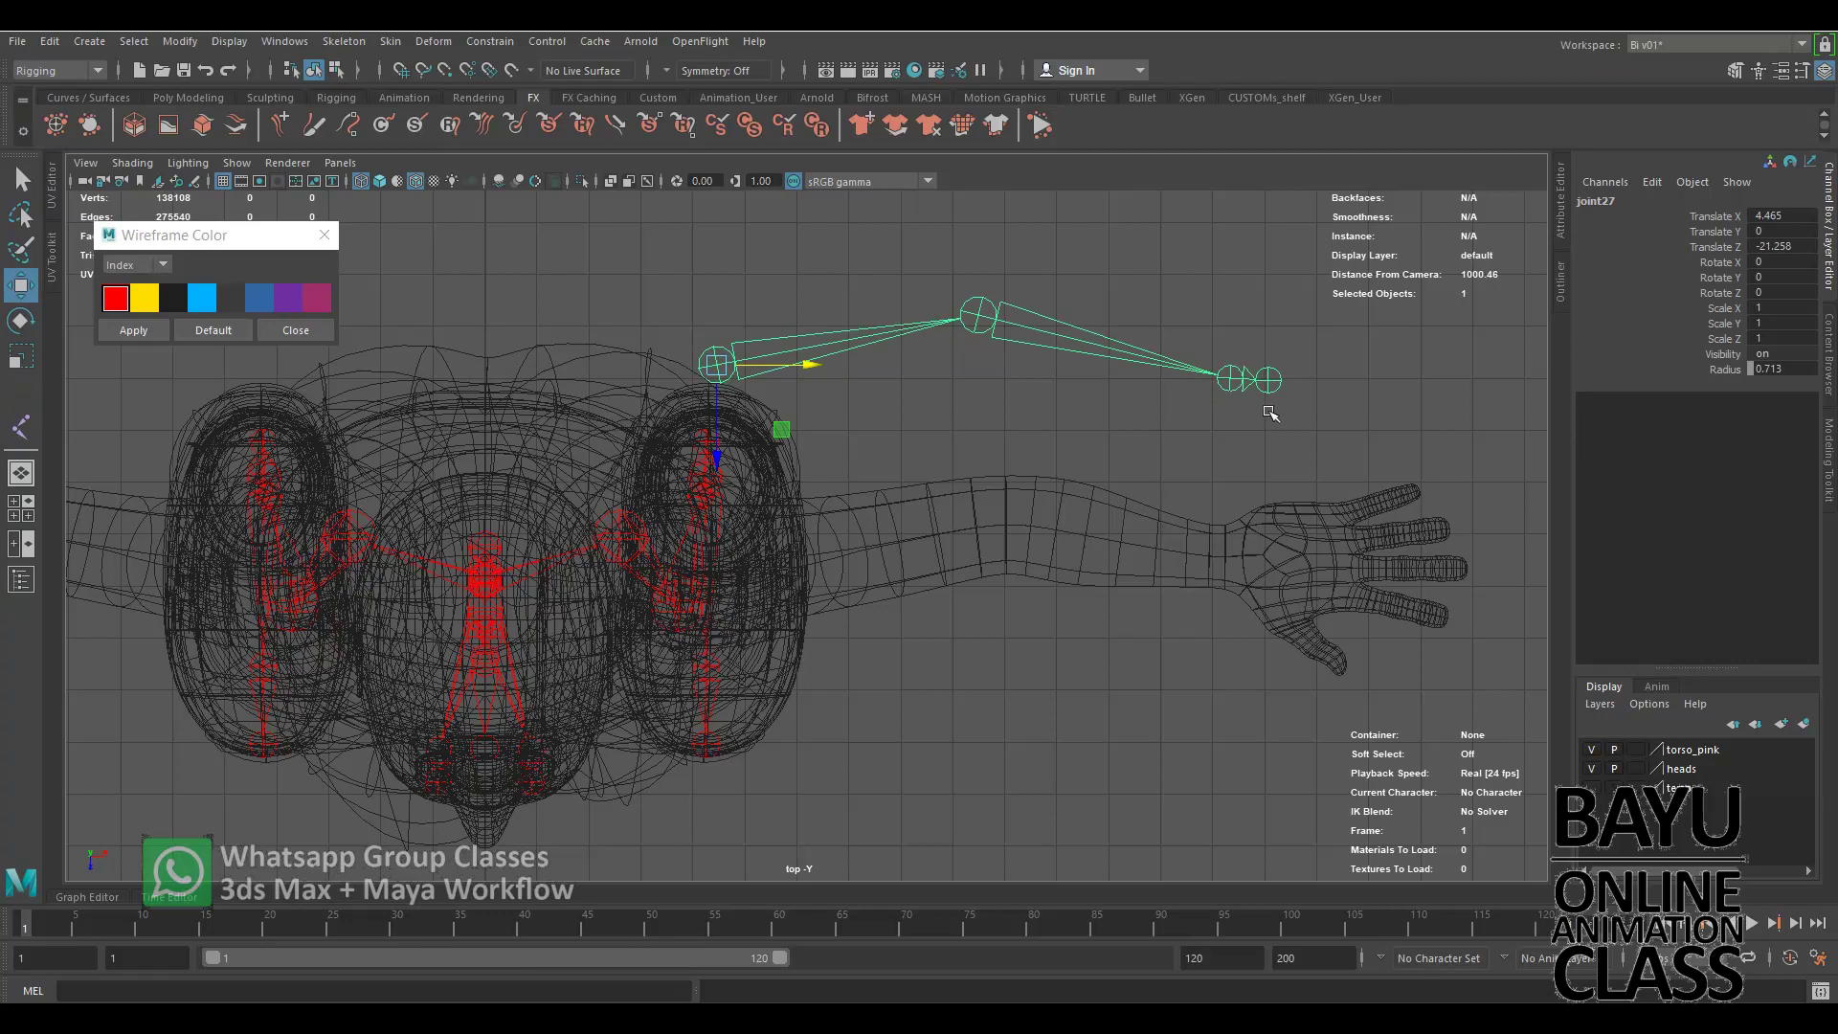
Move the new arm chain down into the arm mesh in the top view.
middle_click_drag(923, 418, 924, 436, "alt")
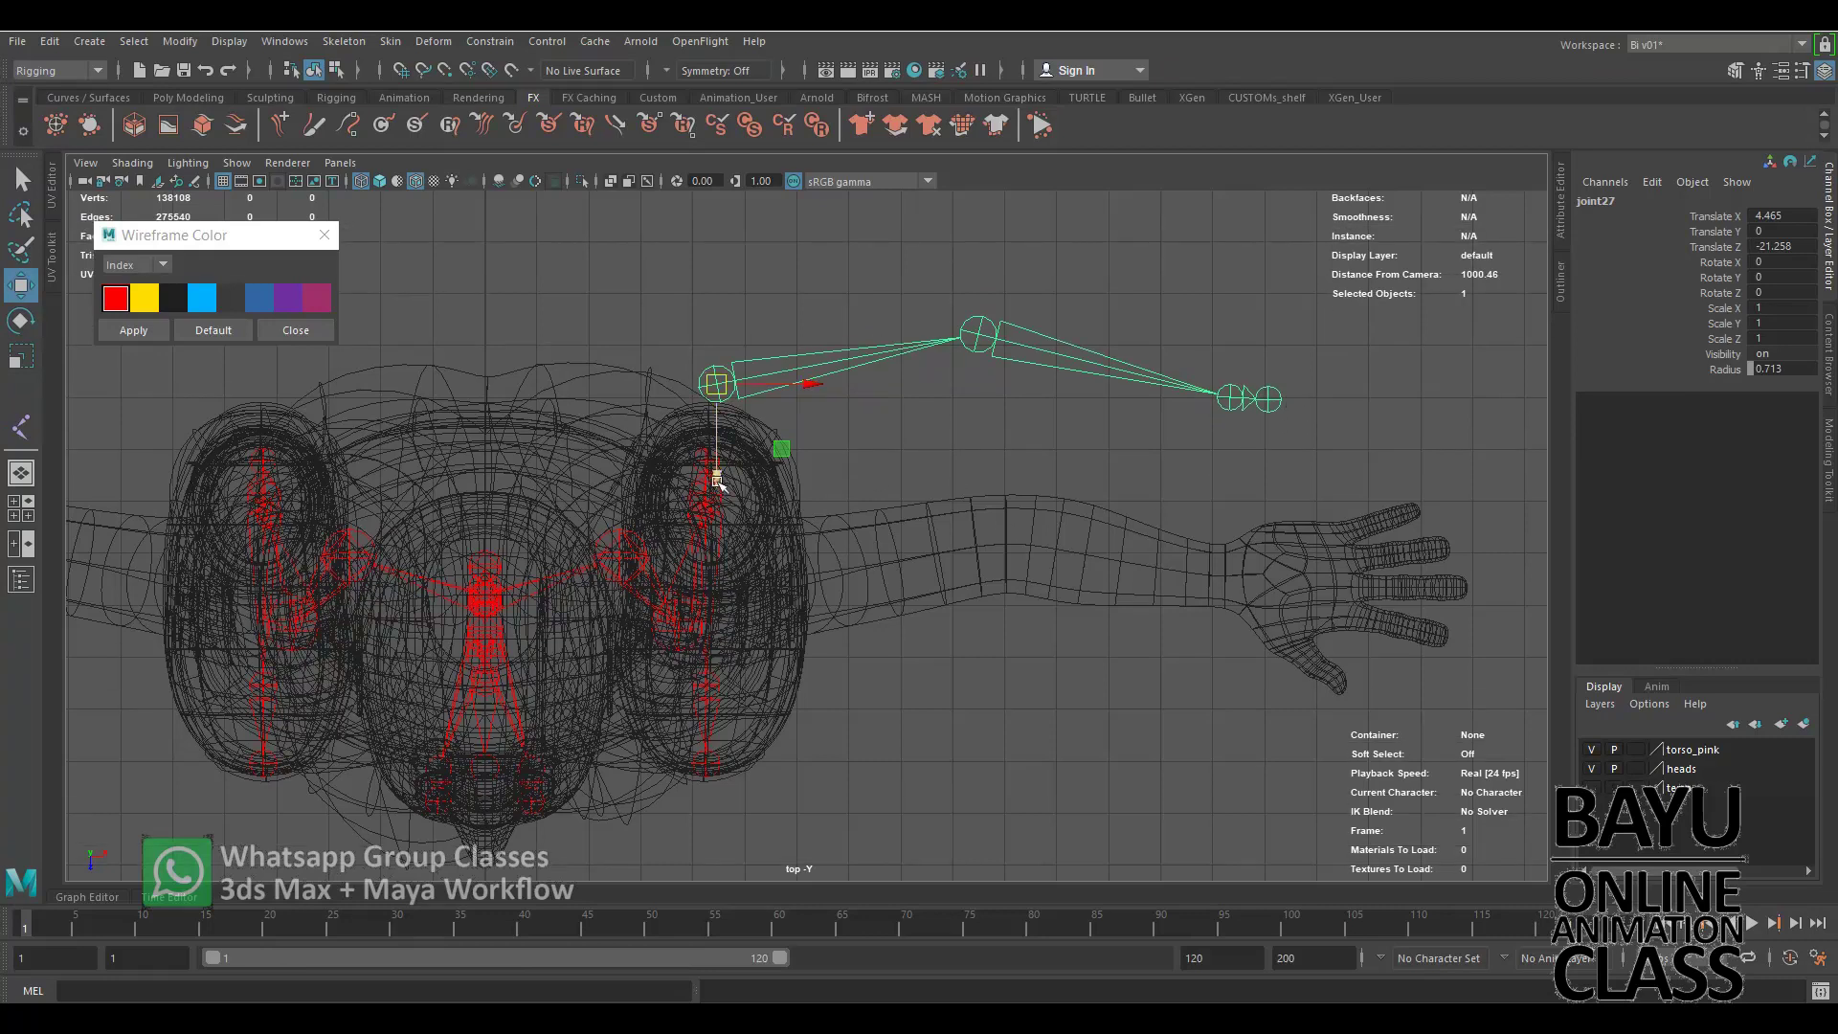
left_click_drag(723, 484, 733, 694)
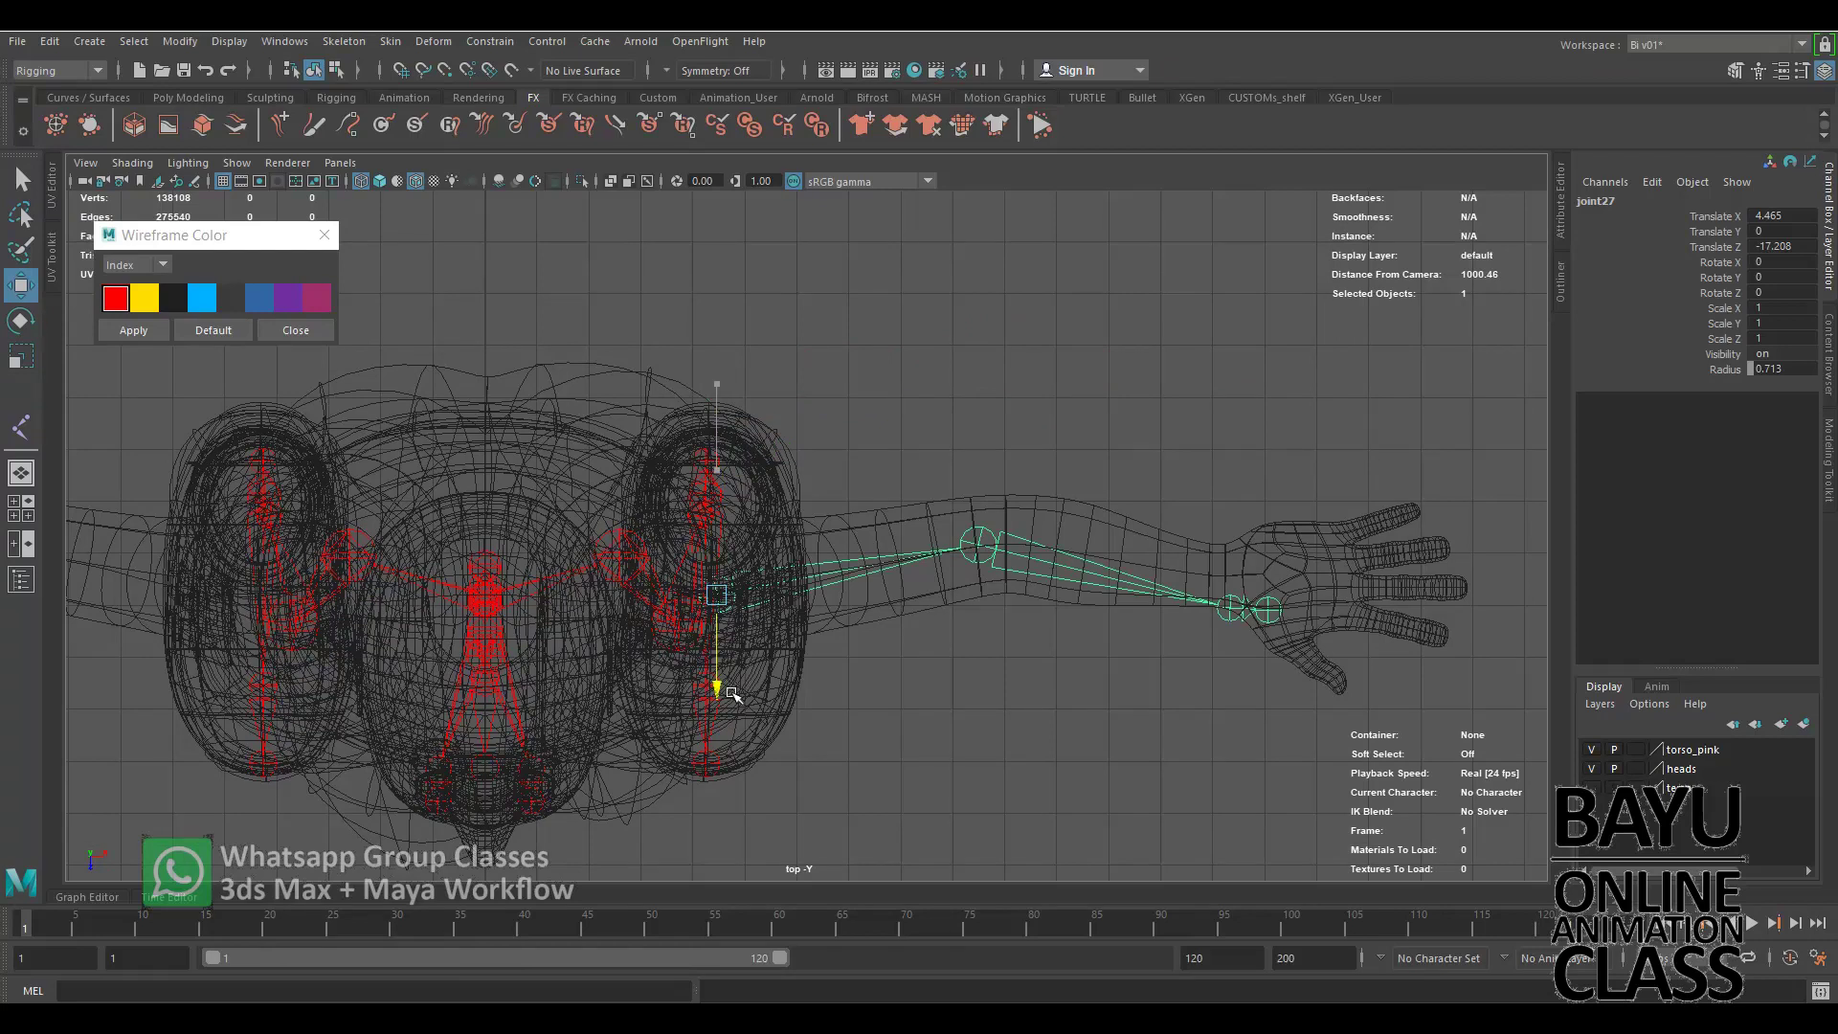
left_click_drag(812, 595, 822, 596)
Rotate elbow joint28 to Rotate Y 6.484, shorten the forearm, and ready wrist joint29 for rotation.
left_click(1139, 575)
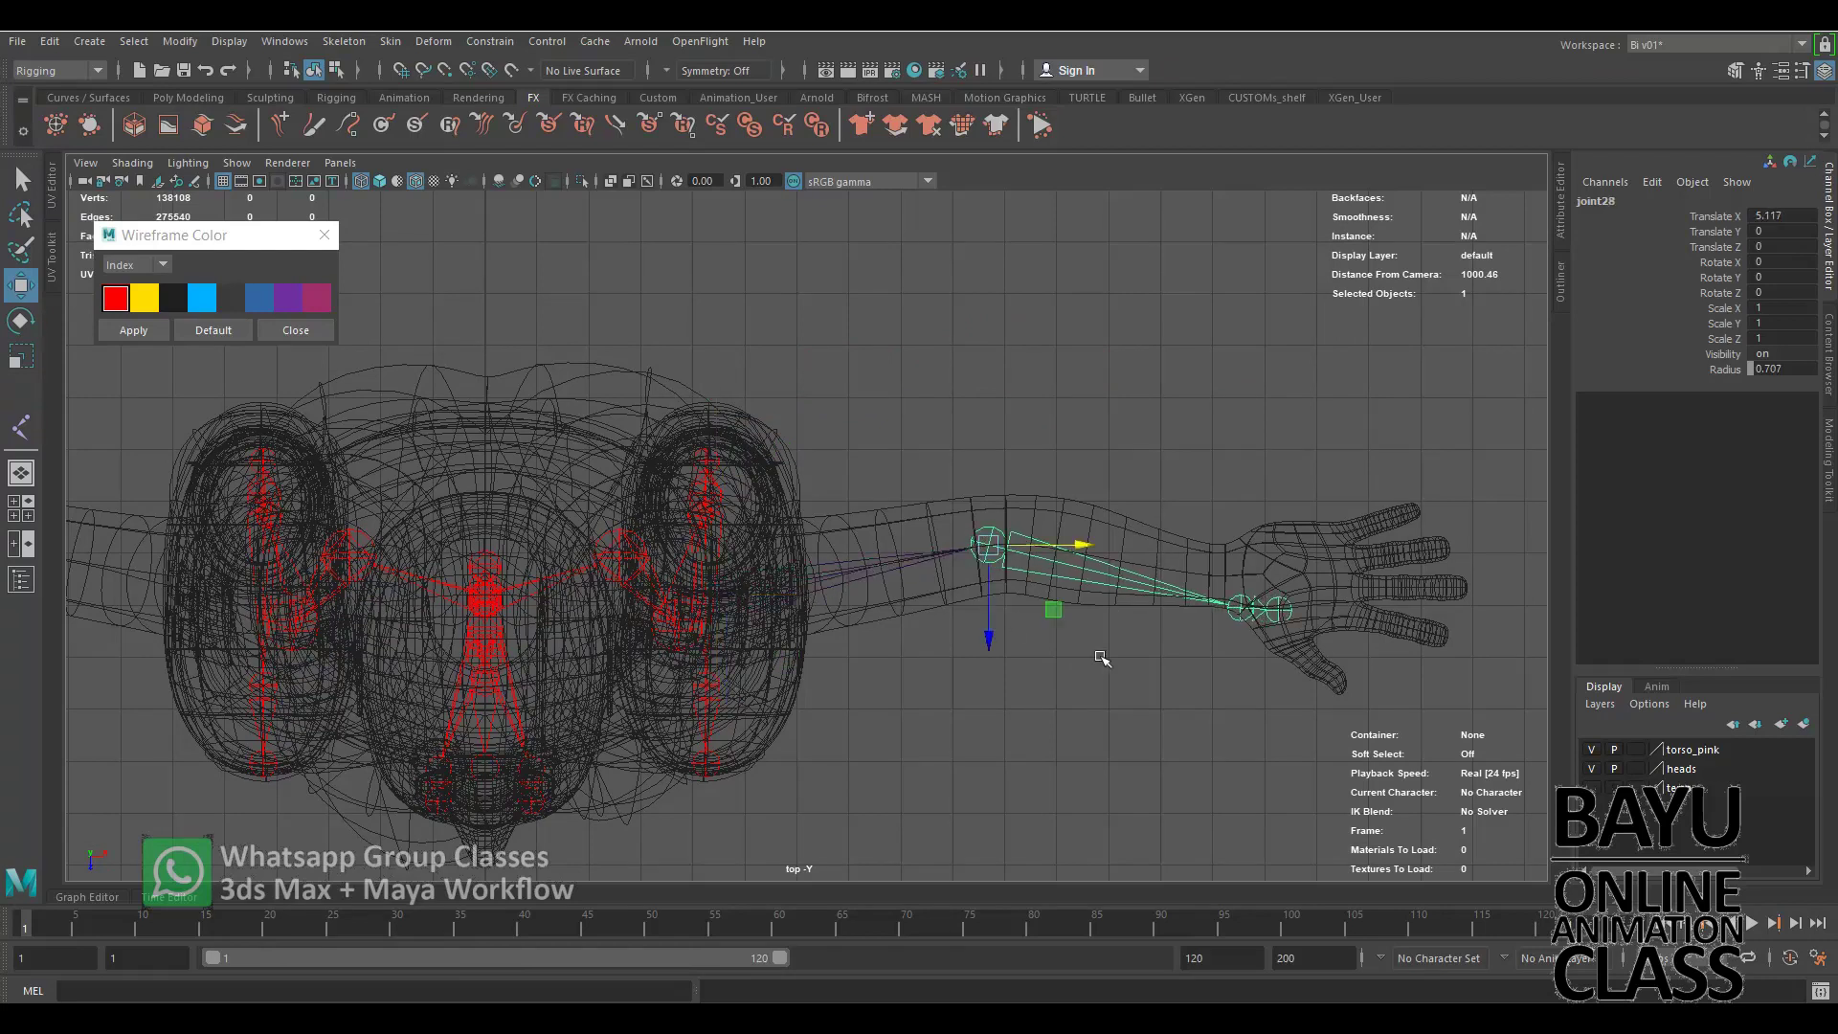
key("e")
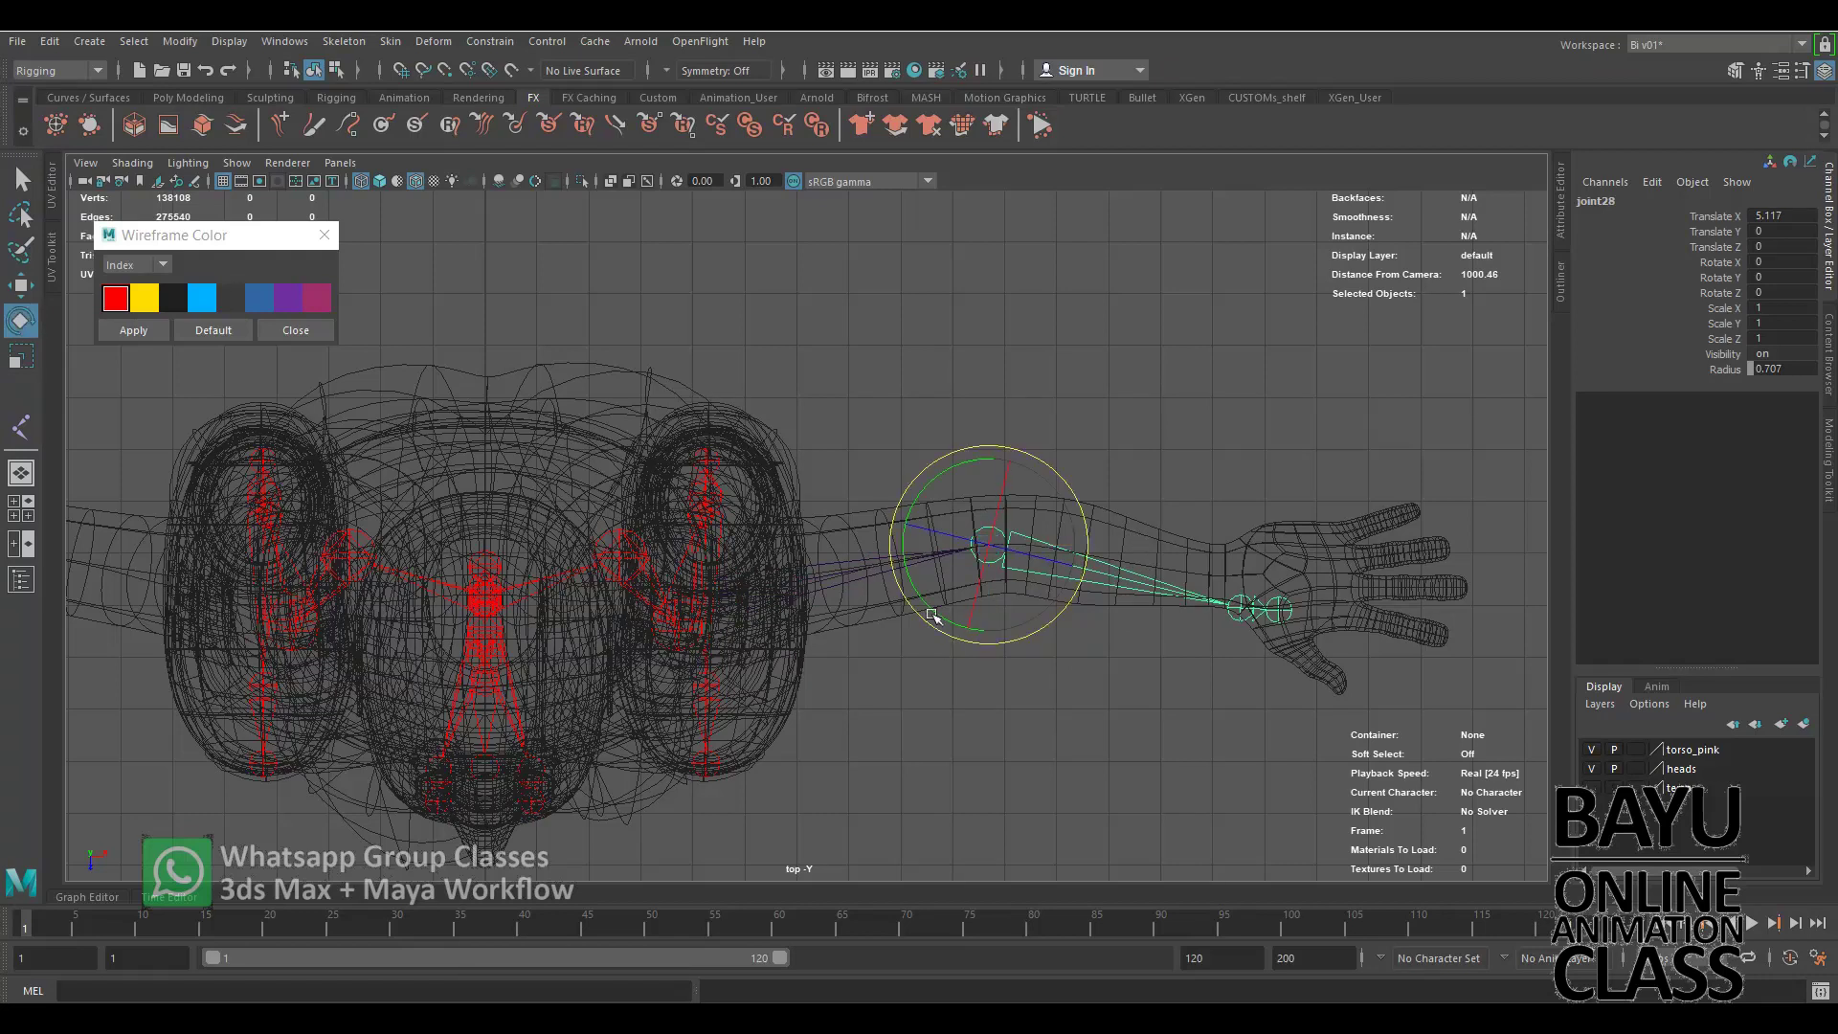
left_click_drag(943, 622, 941, 614)
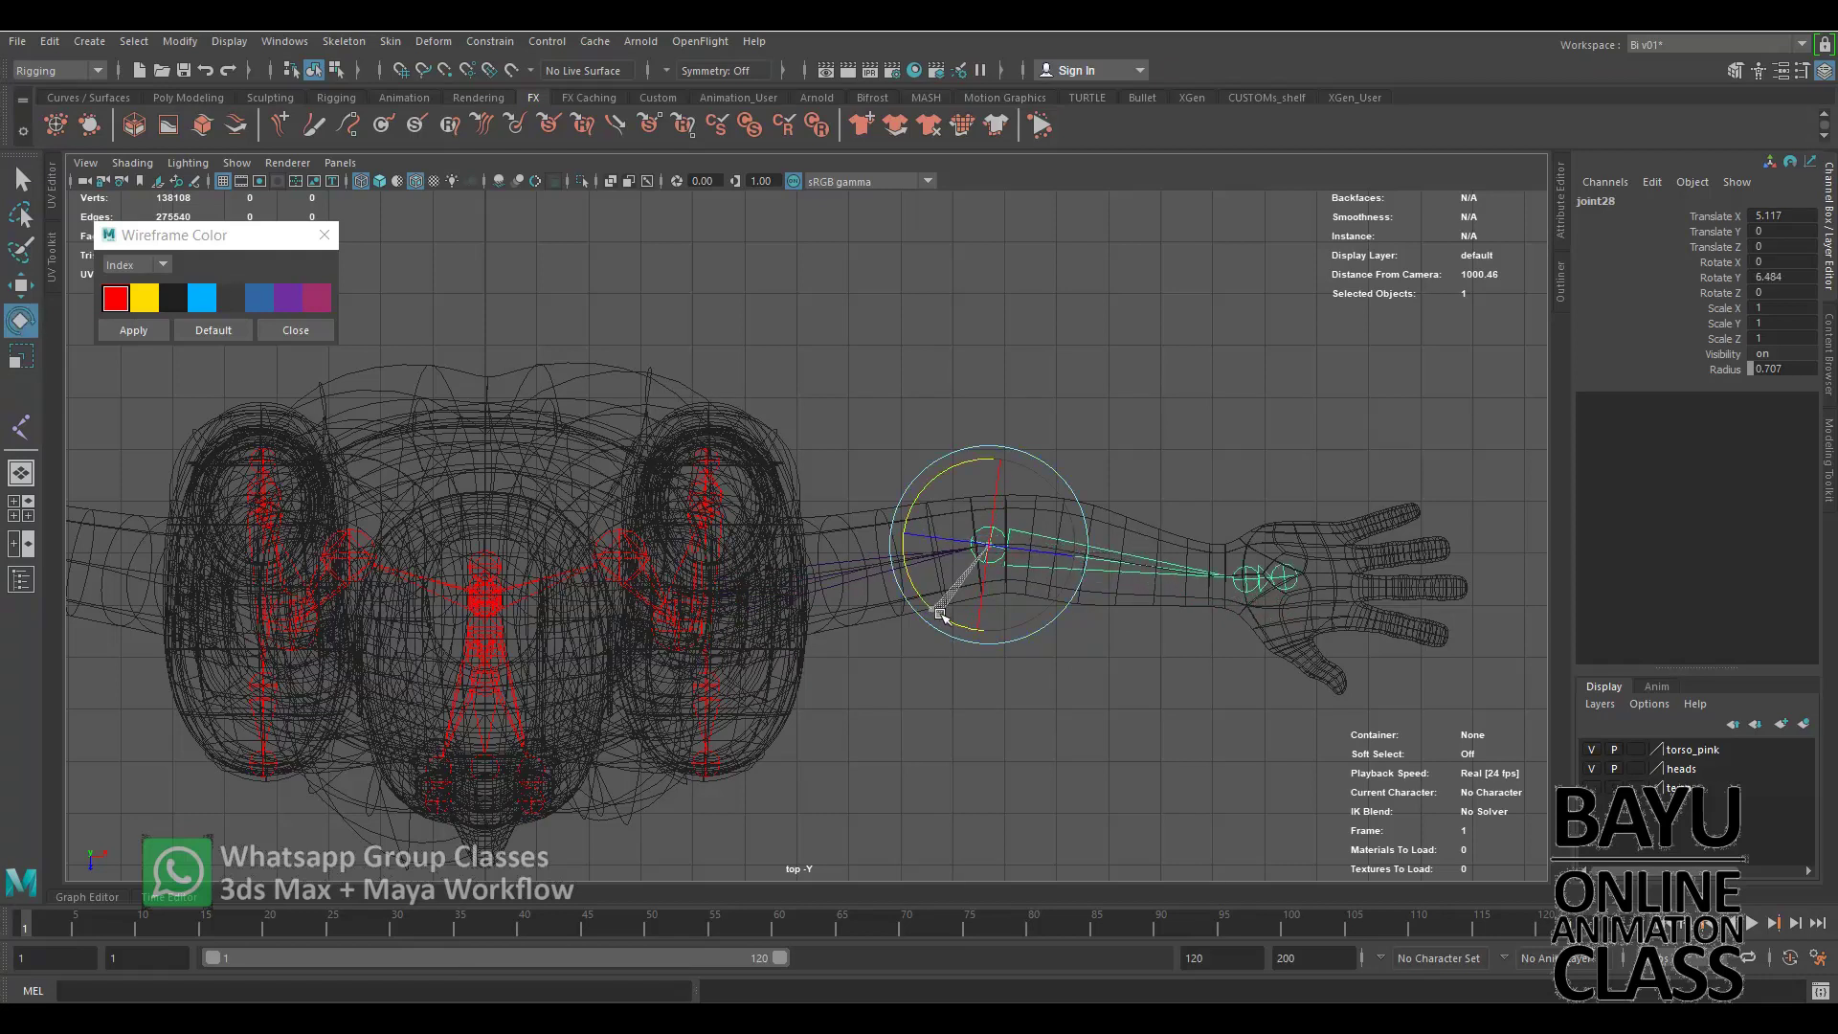
left_click_drag(1075, 557, 1070, 555)
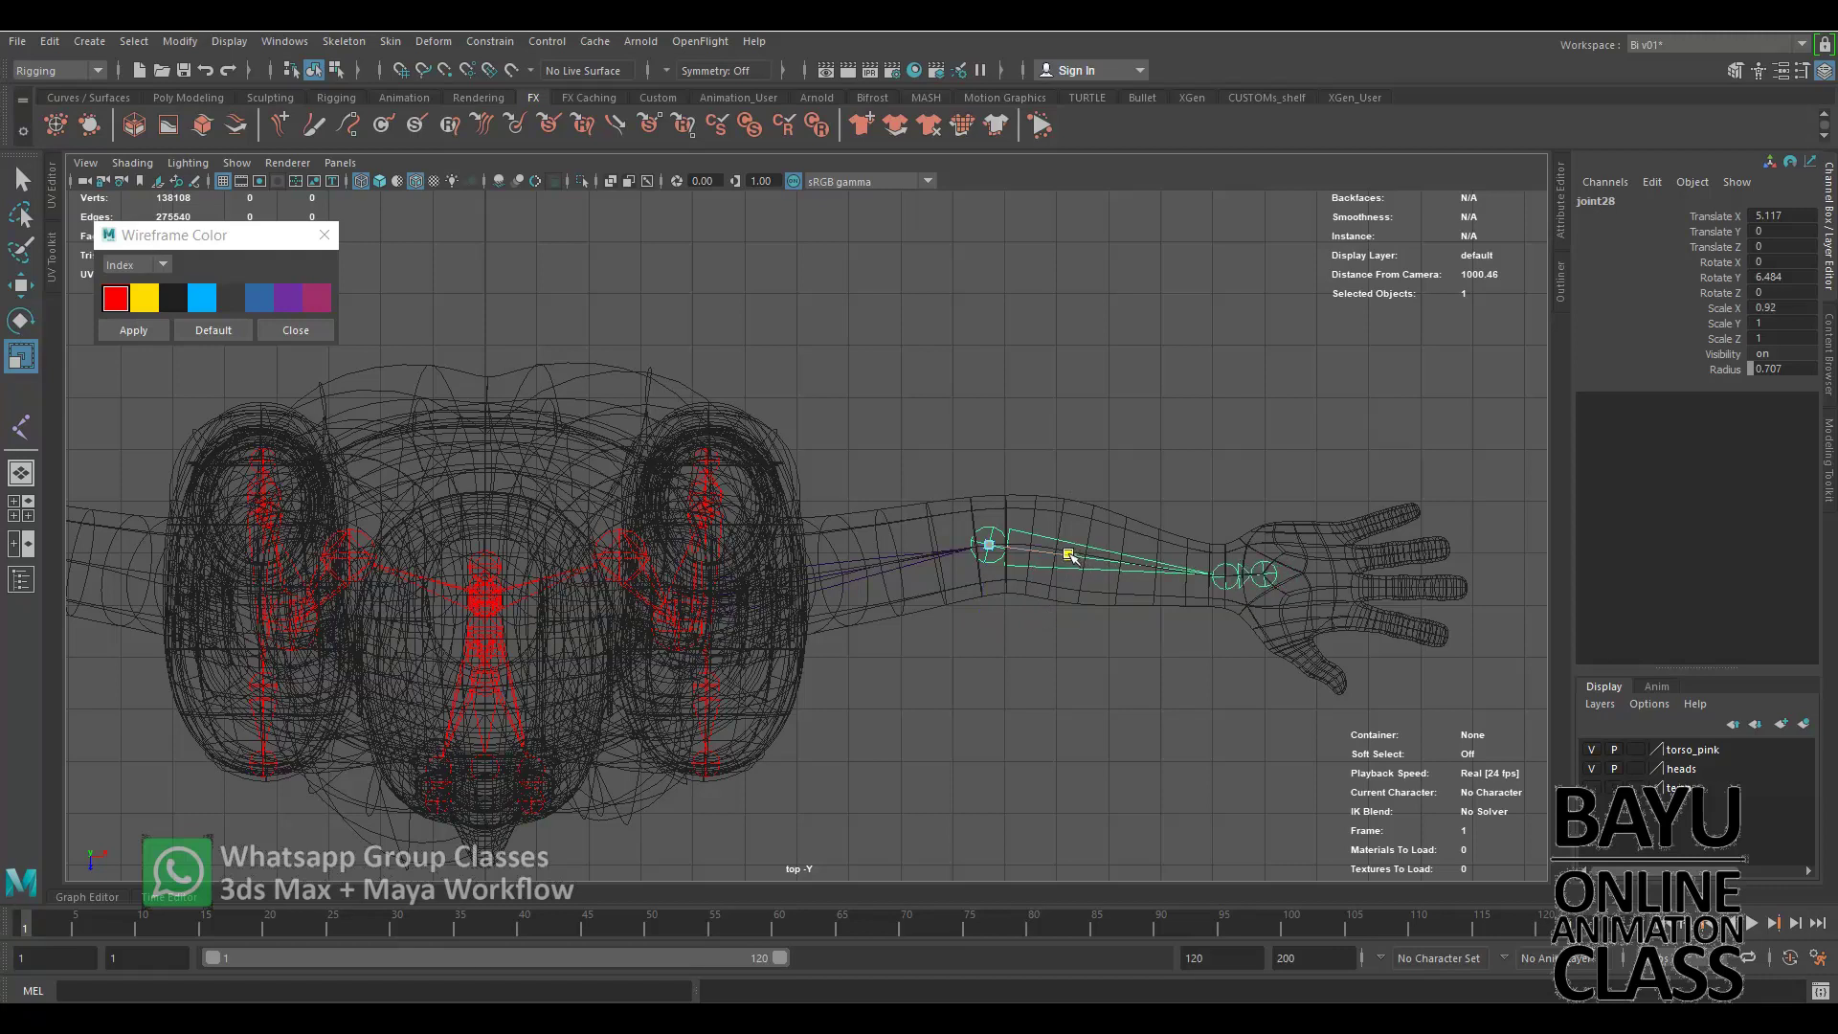
scroll(1077, 557, "up", 3)
mouse_move(1045, 511)
left_mouse_down()
mouse_move(1057, 572)
mouse_move(975, 609)
left_mouse_up()
key("e")
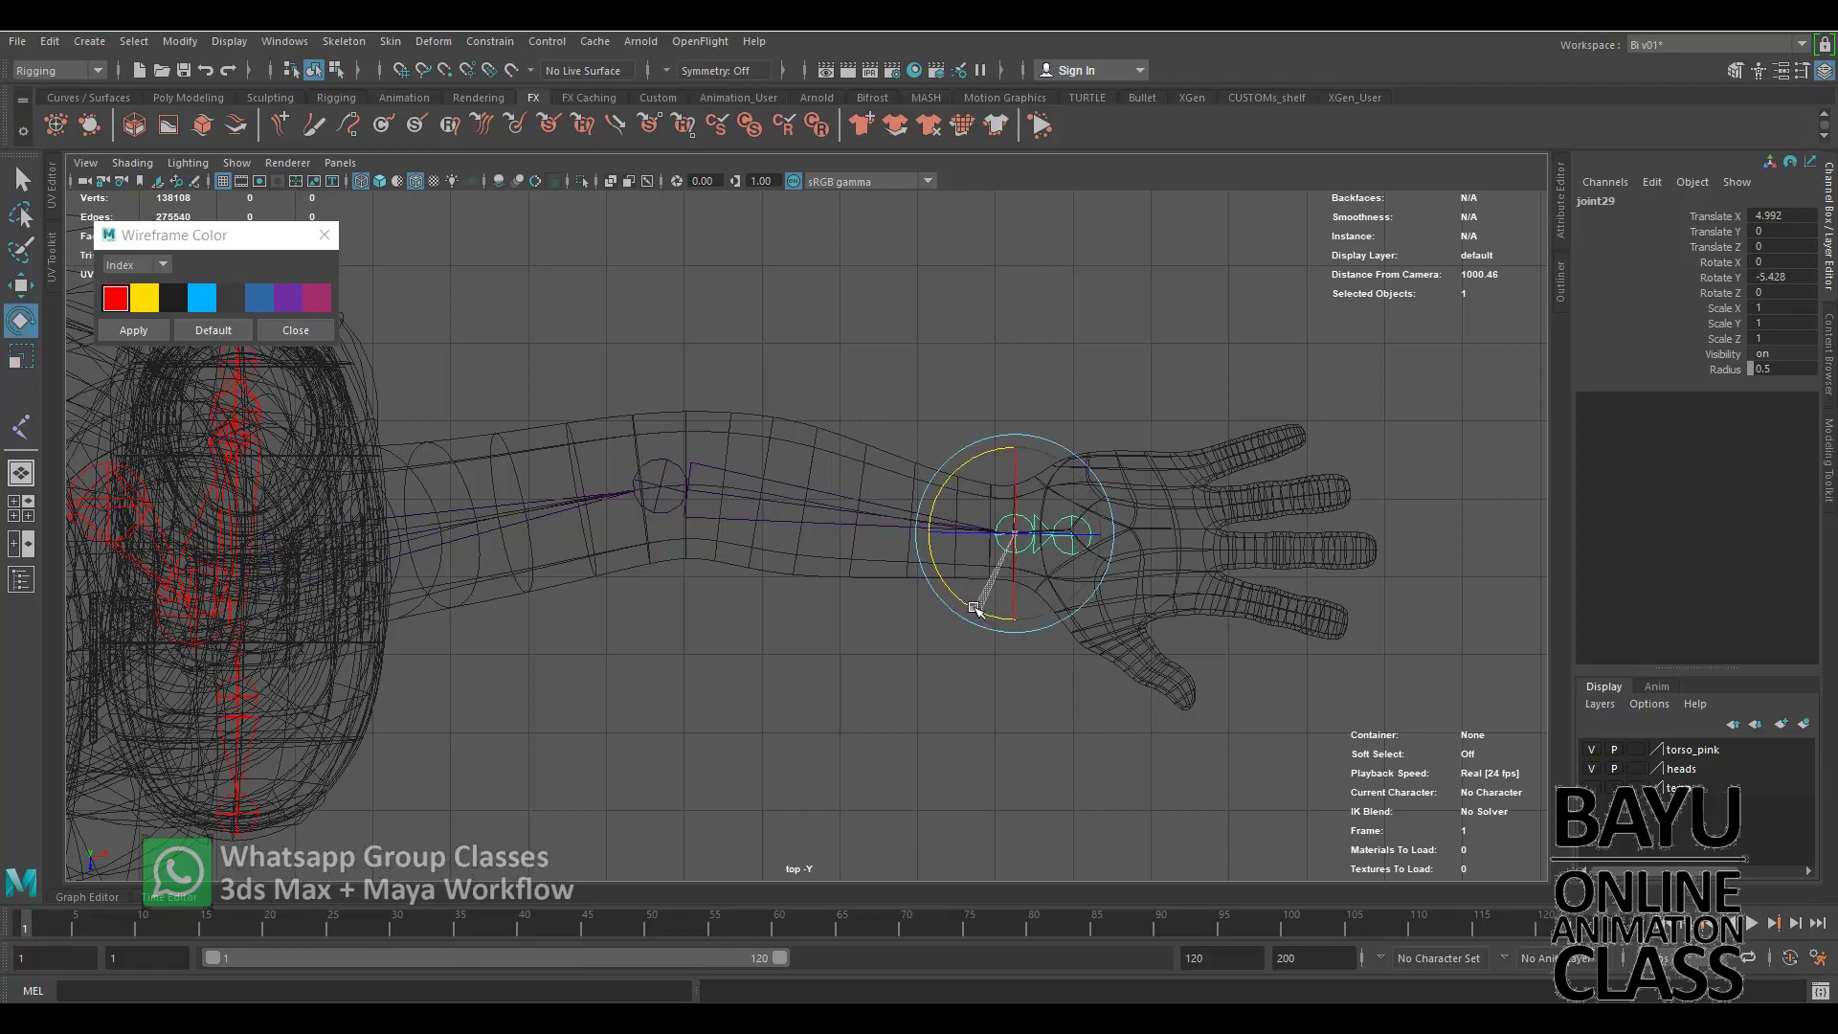
key("space")
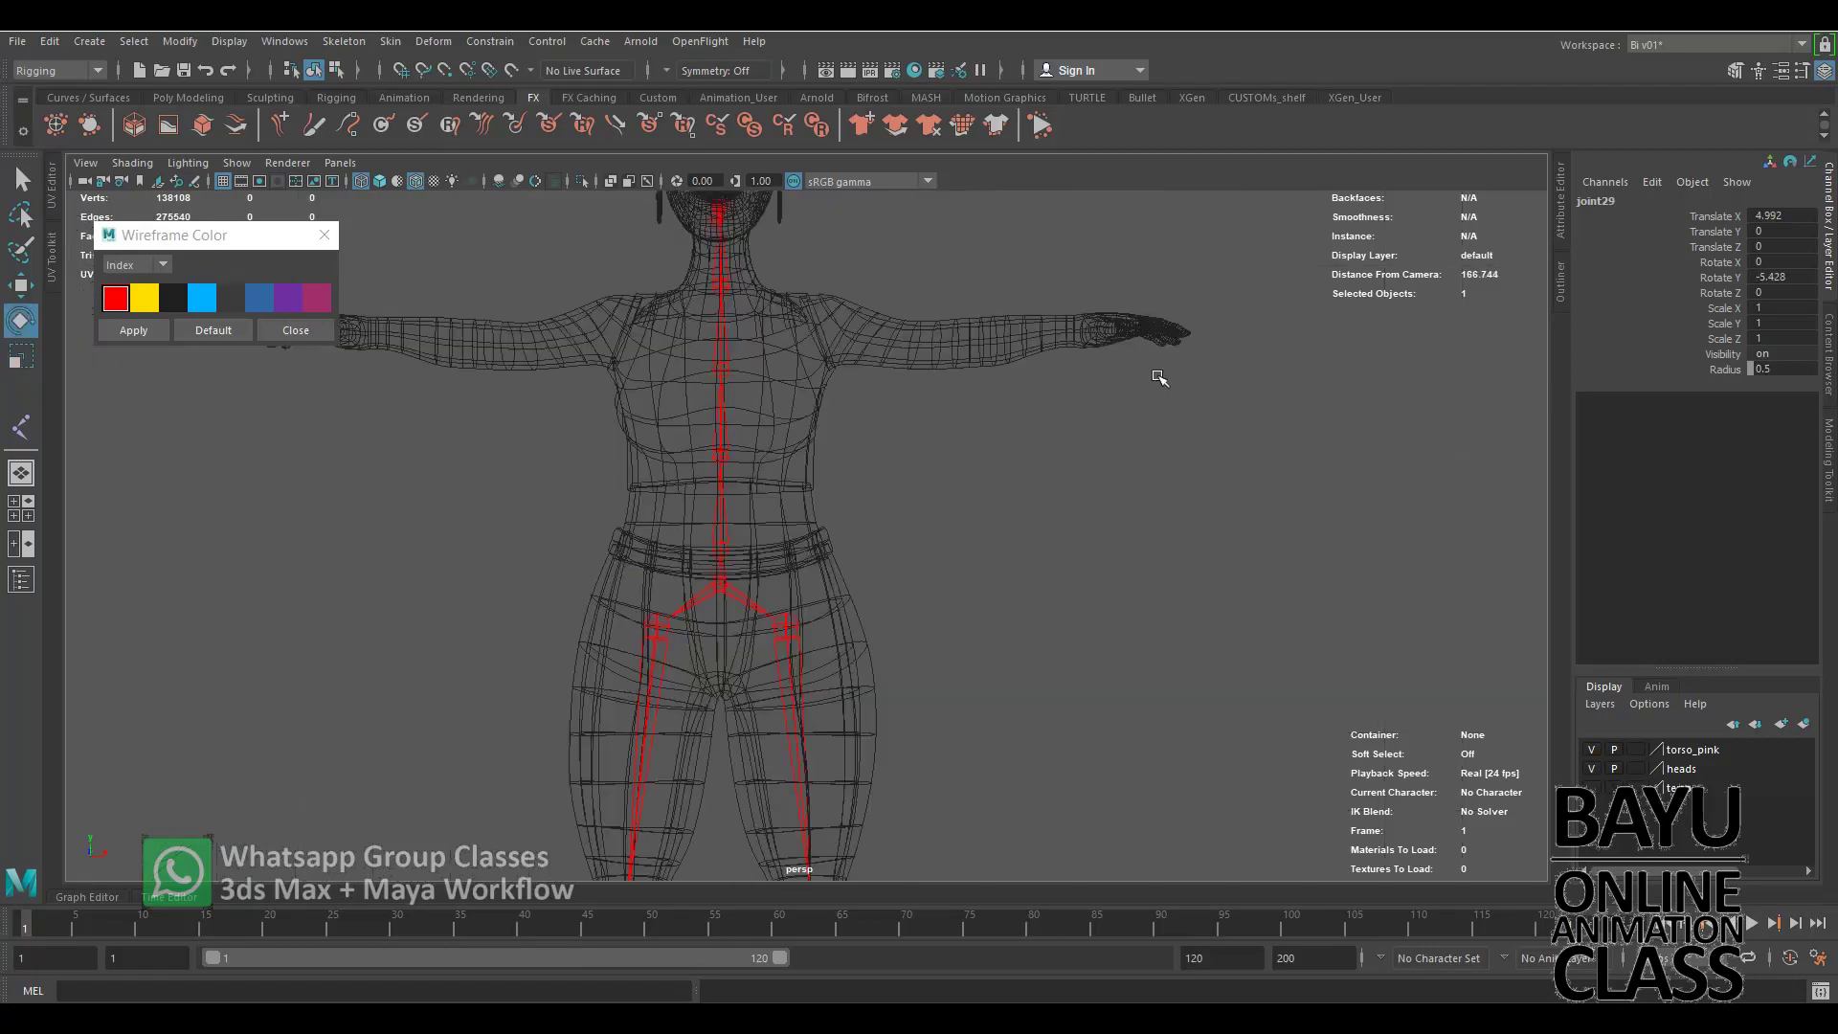
Raise the arm chain from floor level toward shoulder height with the Move tool.
scroll(1003, 536, "down", 2)
scroll(1034, 571, "down", 2)
scroll(898, 537, "down", 3)
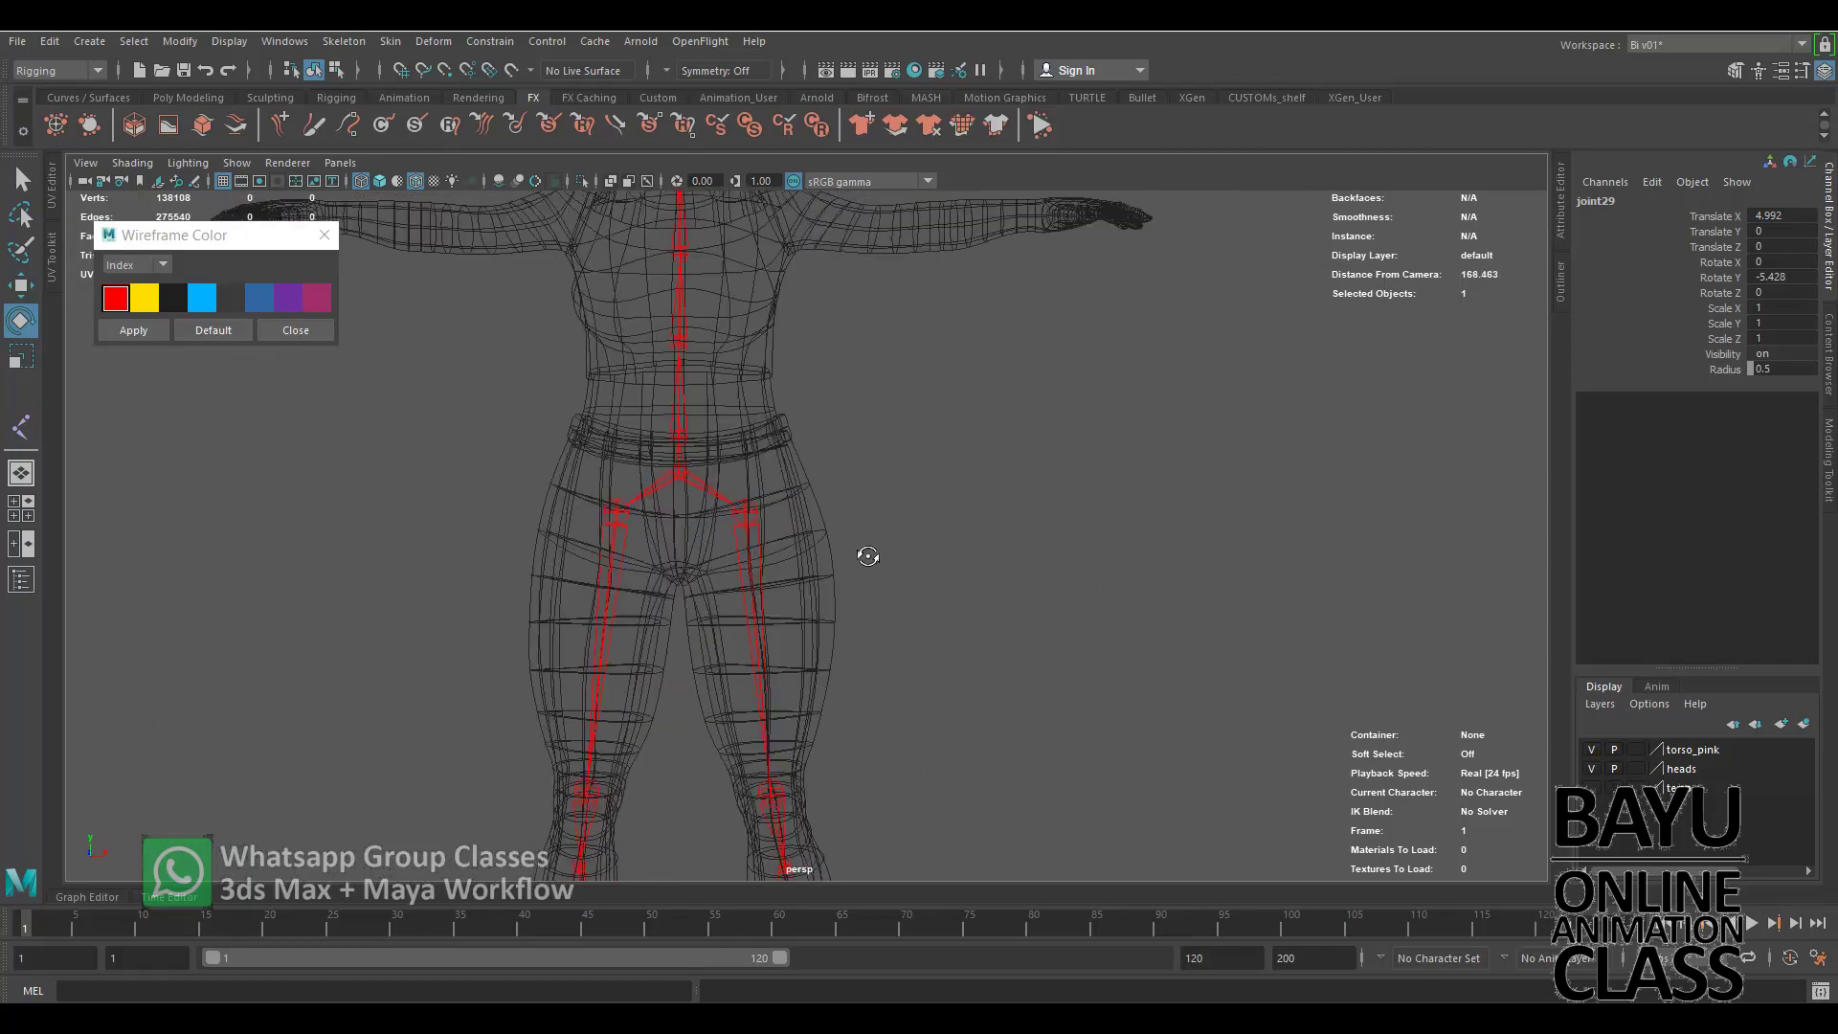
scroll(866, 549, "down", 3)
key("w")
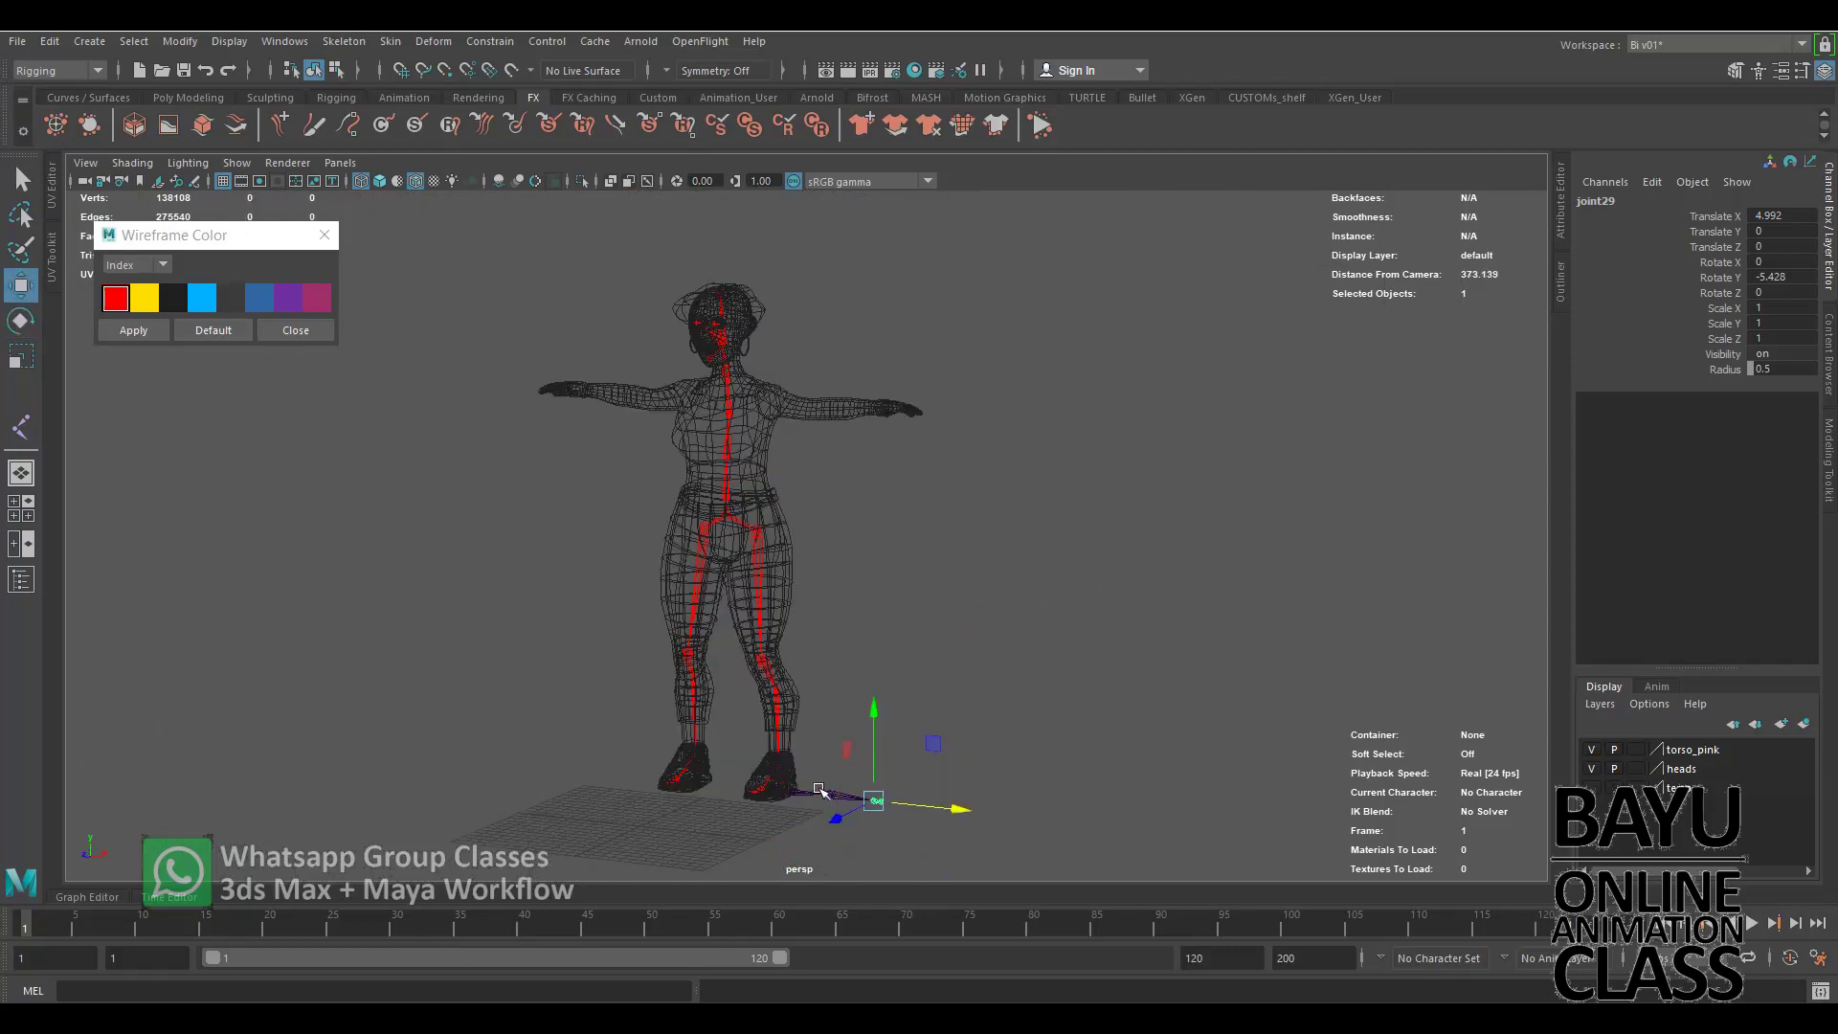
left_click(809, 799)
left_click_drag(775, 728, 818, 316)
scroll(819, 481, "up", 5)
scroll(787, 413, "up", 5)
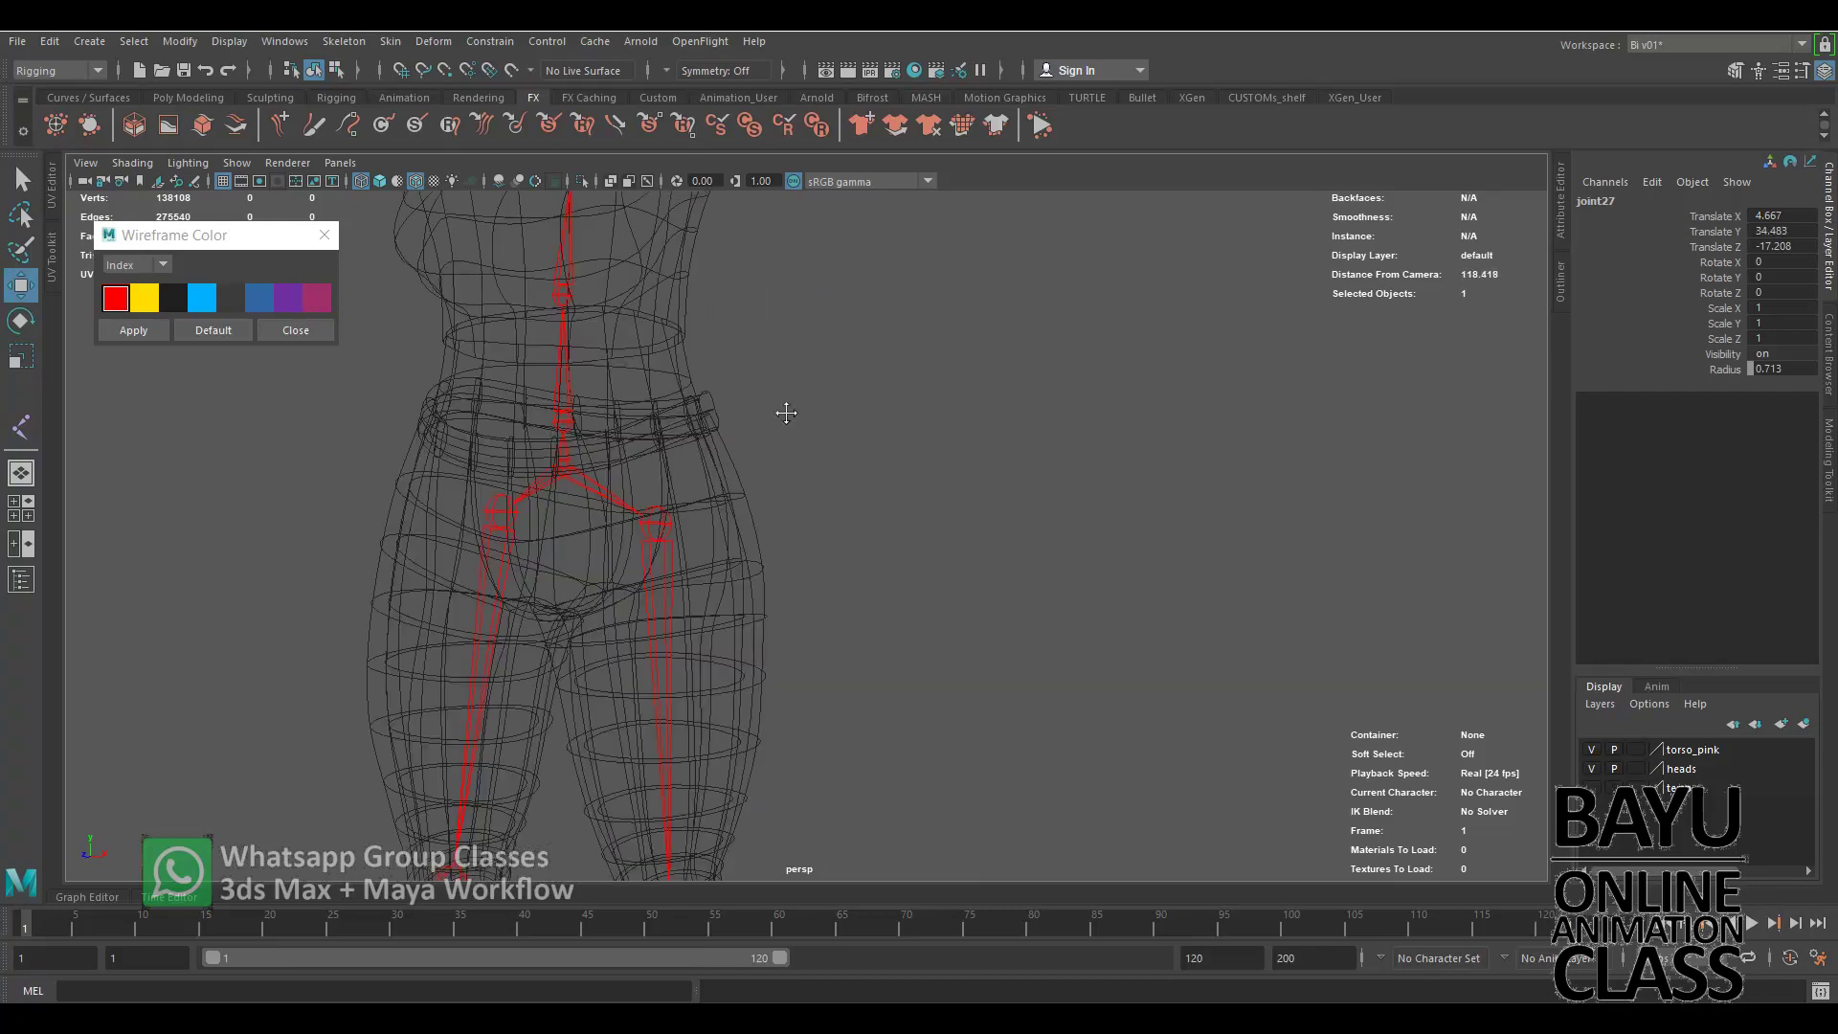
middle_click_drag(780, 412, 809, 723, "alt")
Fine-tune joint27 to shoulder height at Translate Y 35.33, shifting it toward the body to X 4.203.
scroll(856, 676, "up", 2)
scroll(856, 676, "up", 5)
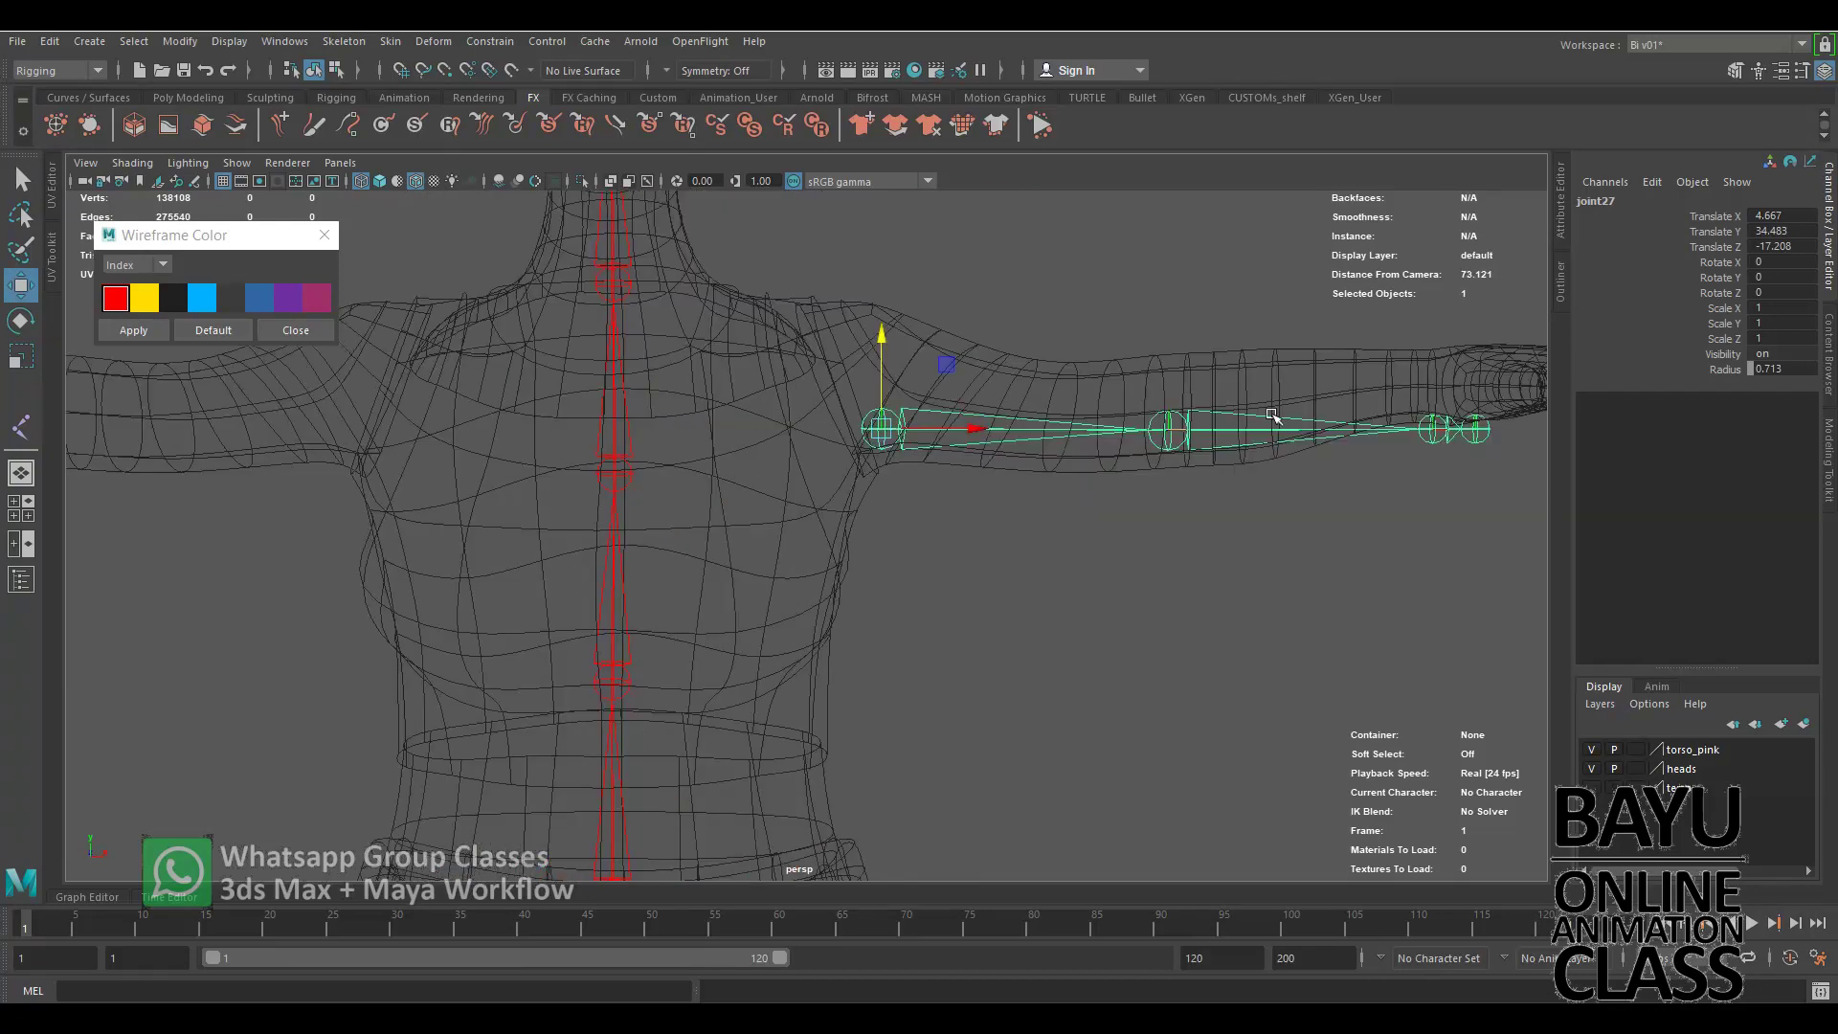
middle_click_drag(1007, 443, 1010, 484, "alt")
left_click_drag(878, 431, 875, 381)
left_click_drag(969, 421, 939, 423)
View the whole character from the persp1 camera, then switch to the top view of the arm.
key("space")
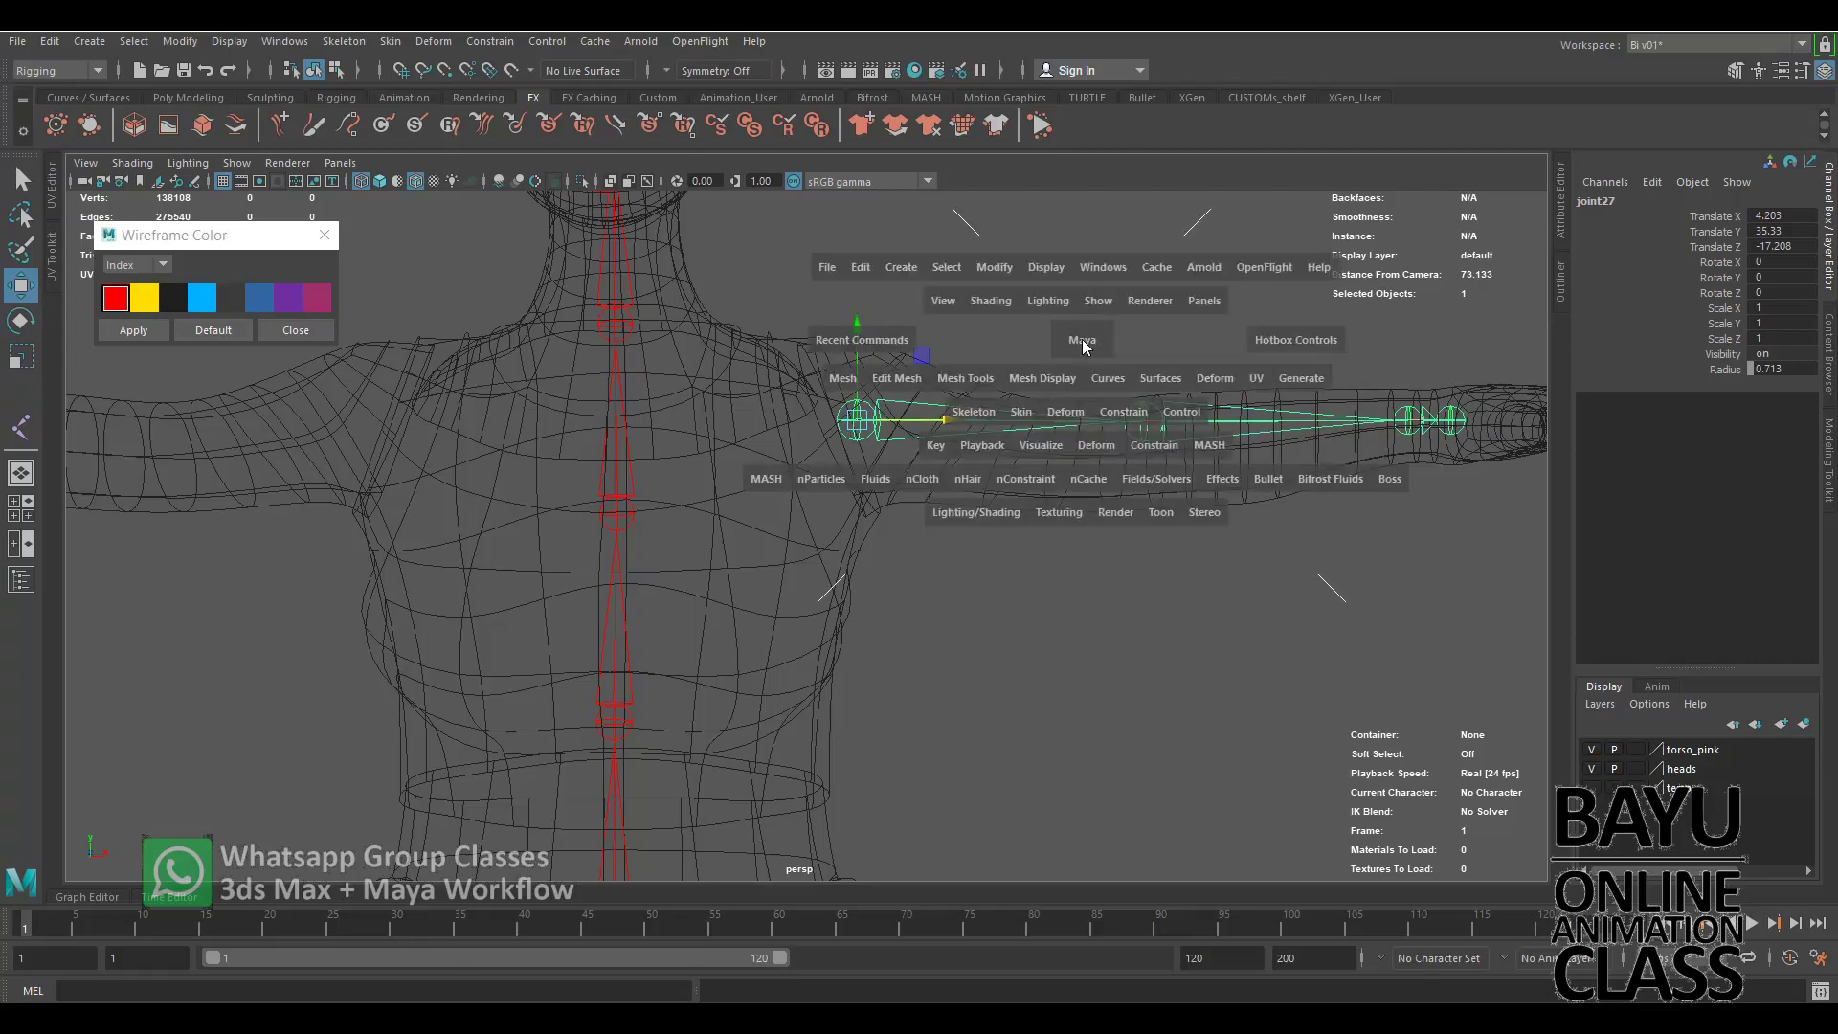
left_click_drag(1081, 339, 1088, 289)
scroll(1069, 452, "up", 2)
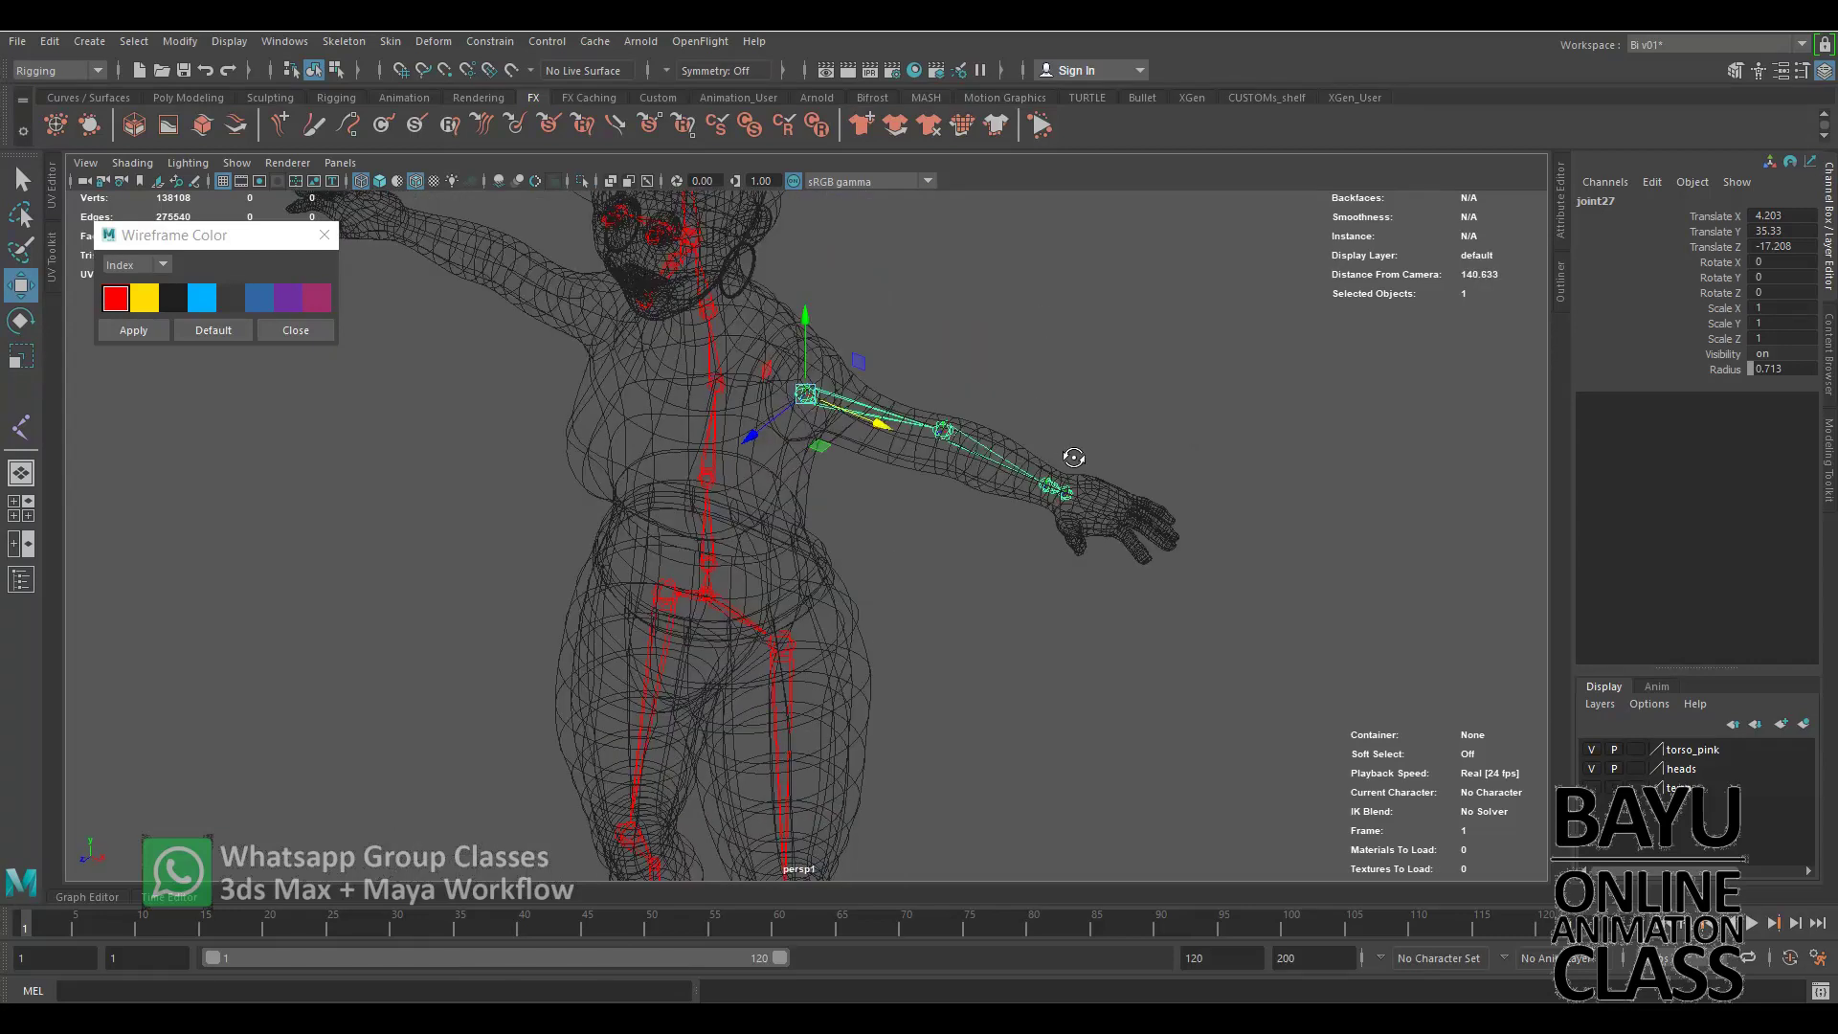
scroll(1067, 473, "up", 2)
scroll(1015, 460, "up", 3)
key("space")
left_click(964, 490)
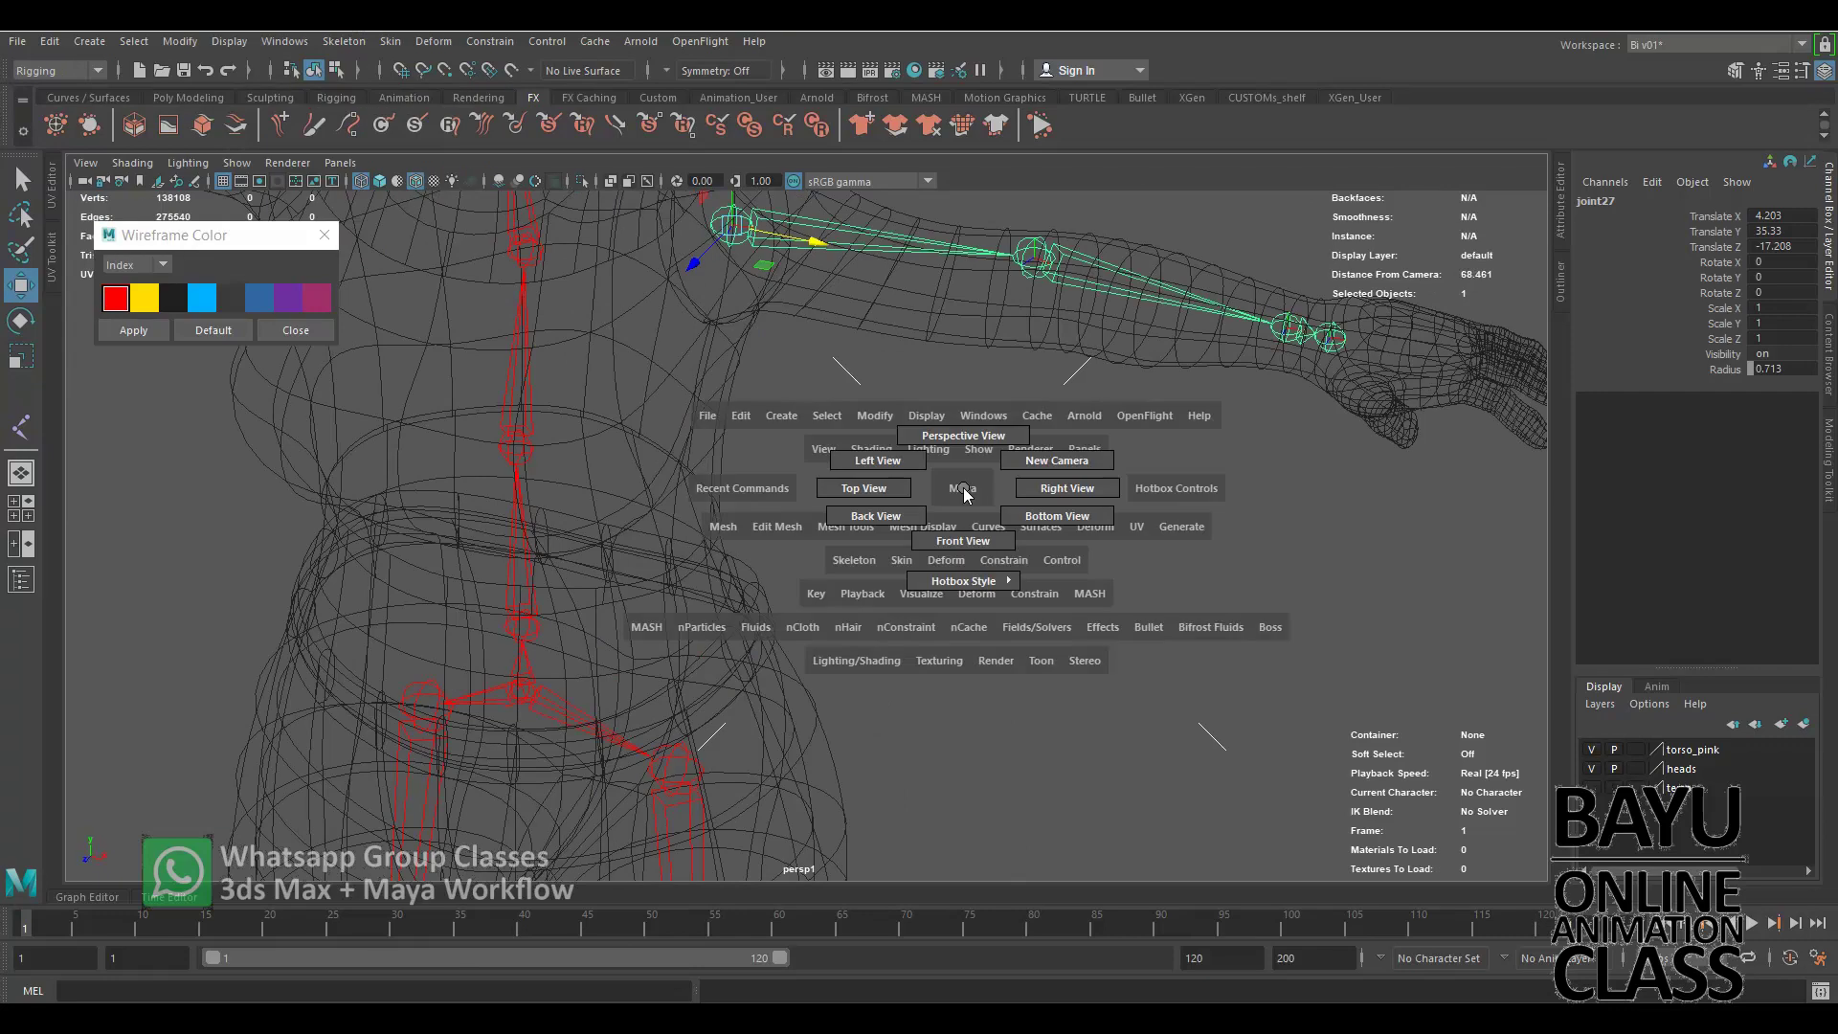
left_click_drag(967, 493, 886, 488)
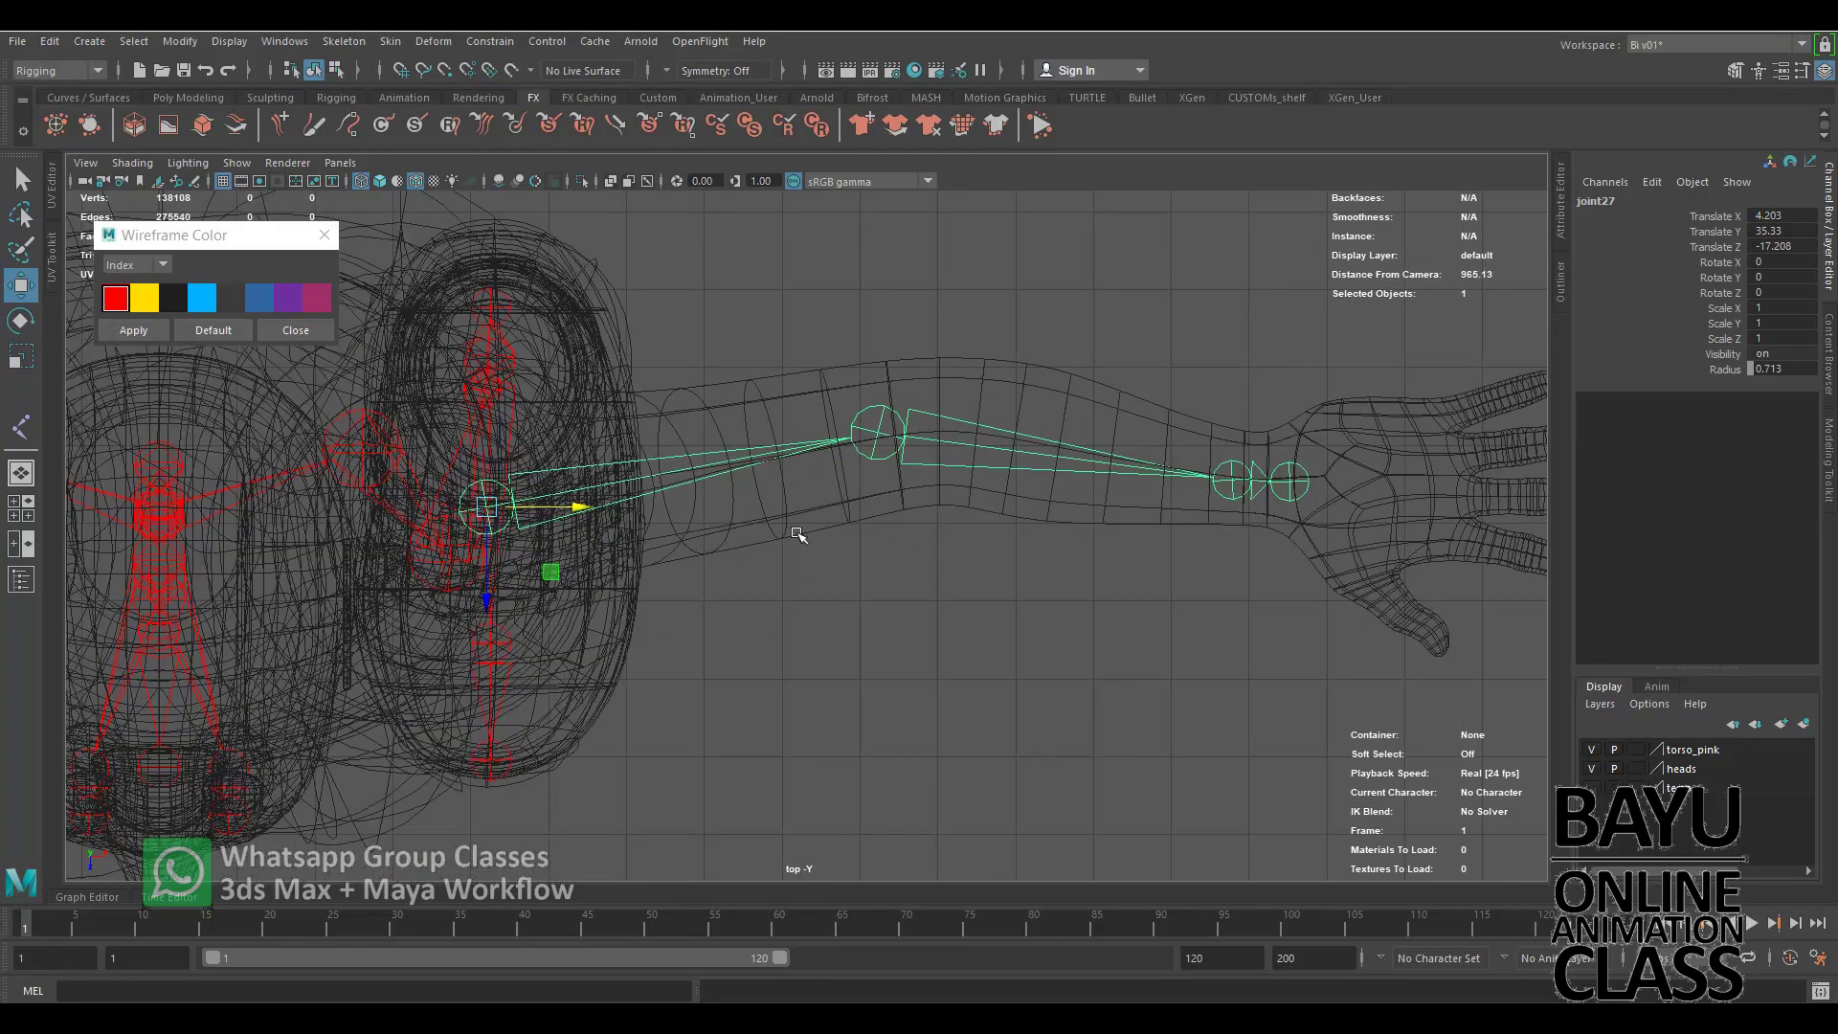
key("r")
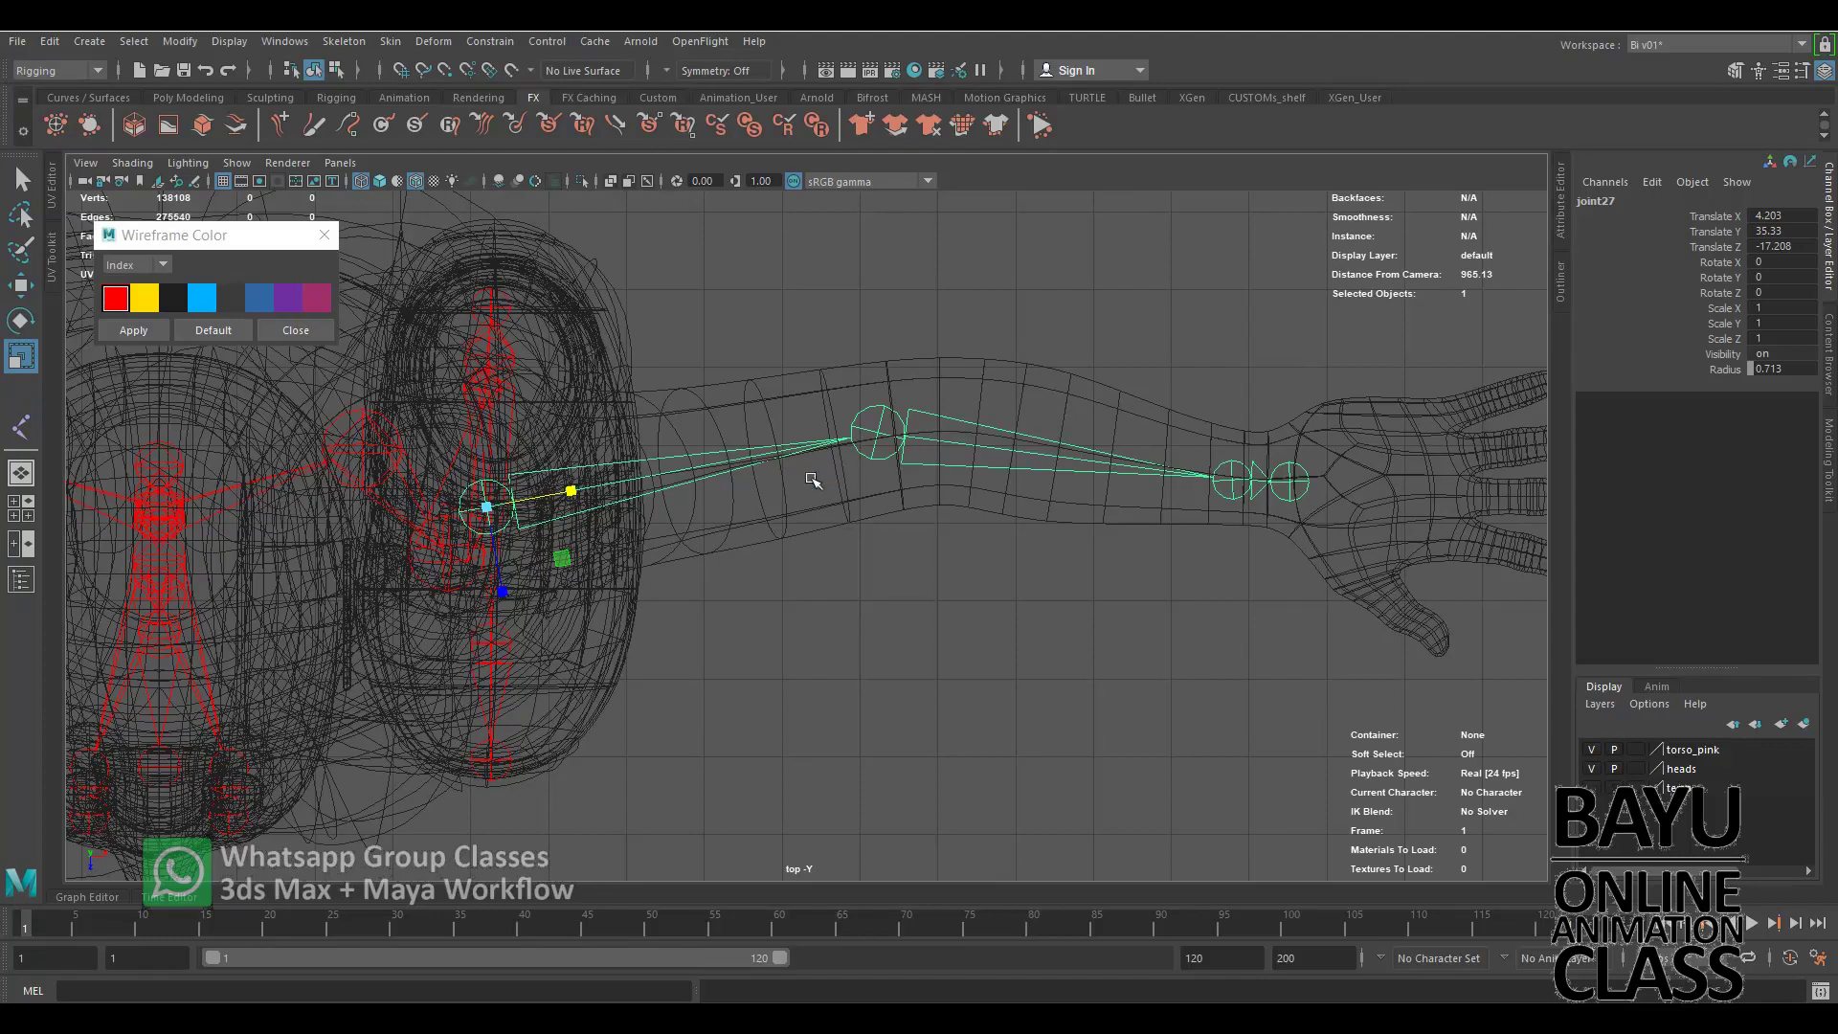
Shorten elbow joint28 on X and rotate it to Rotate Y 5.192 to fit the forearm.
left_click_drag(572, 491, 585, 496)
key("Down")
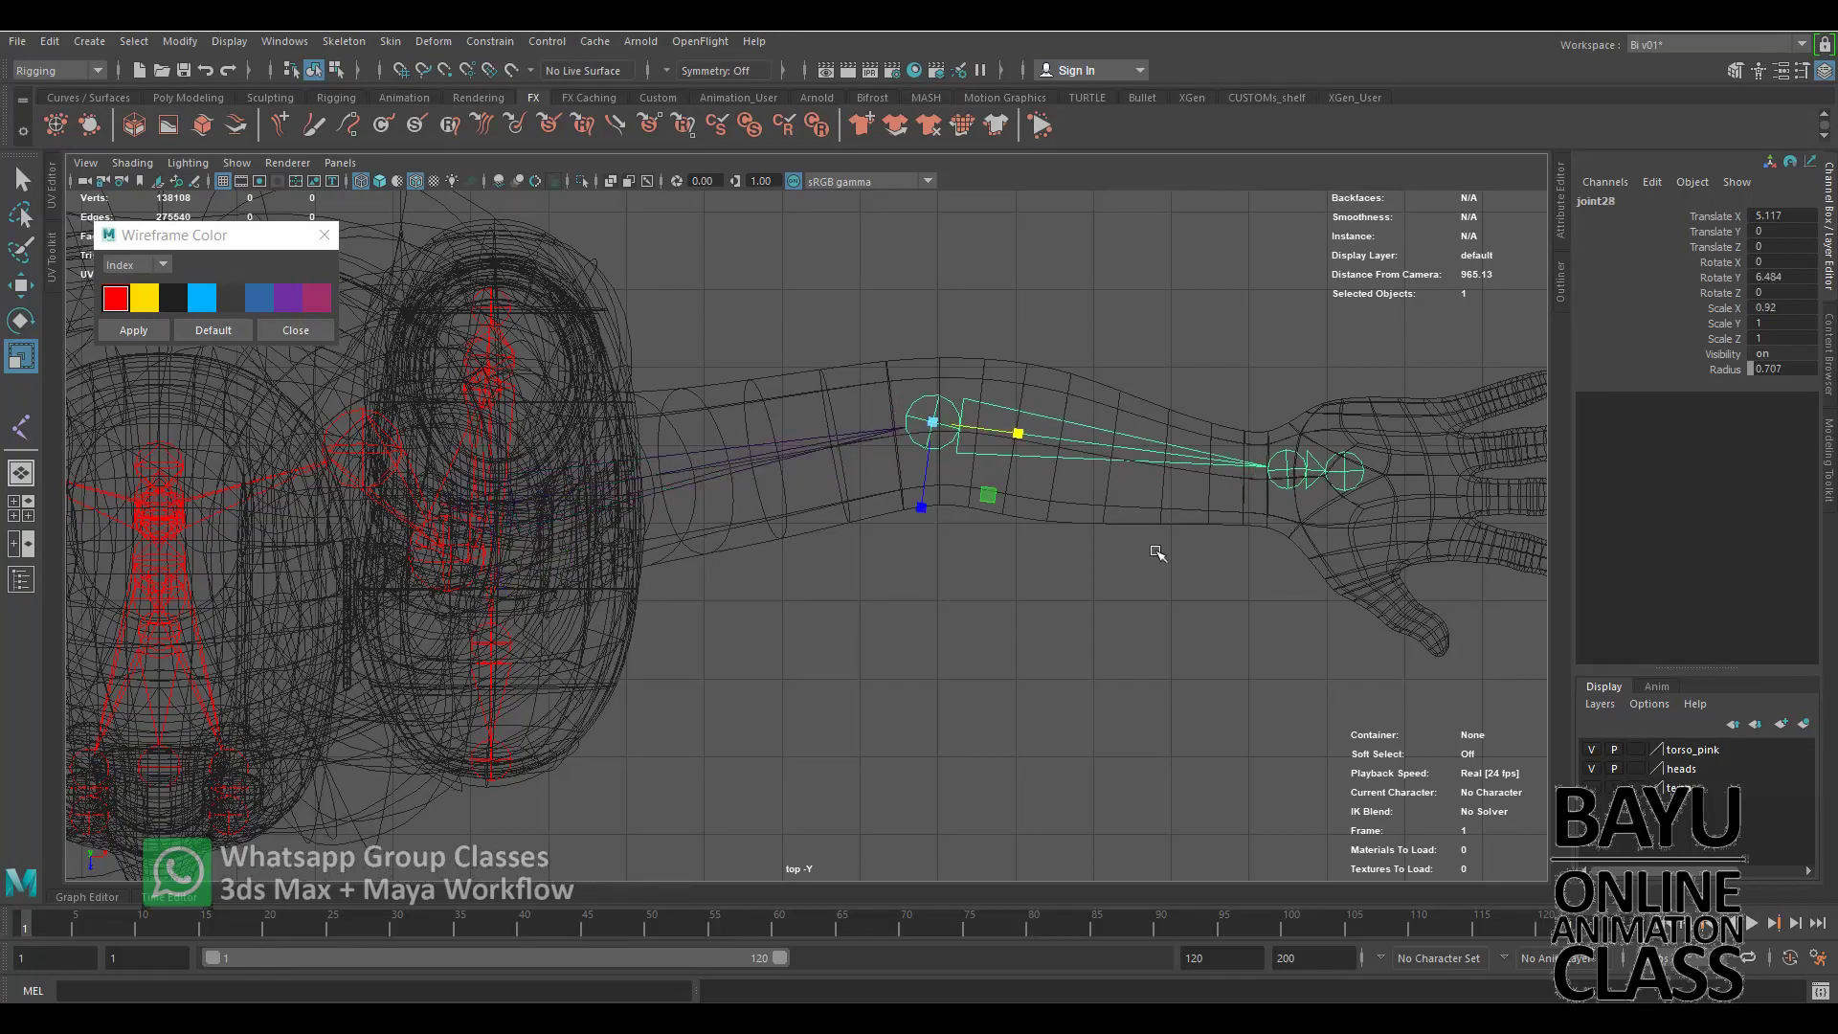
left_click_drag(1017, 437, 1012, 437)
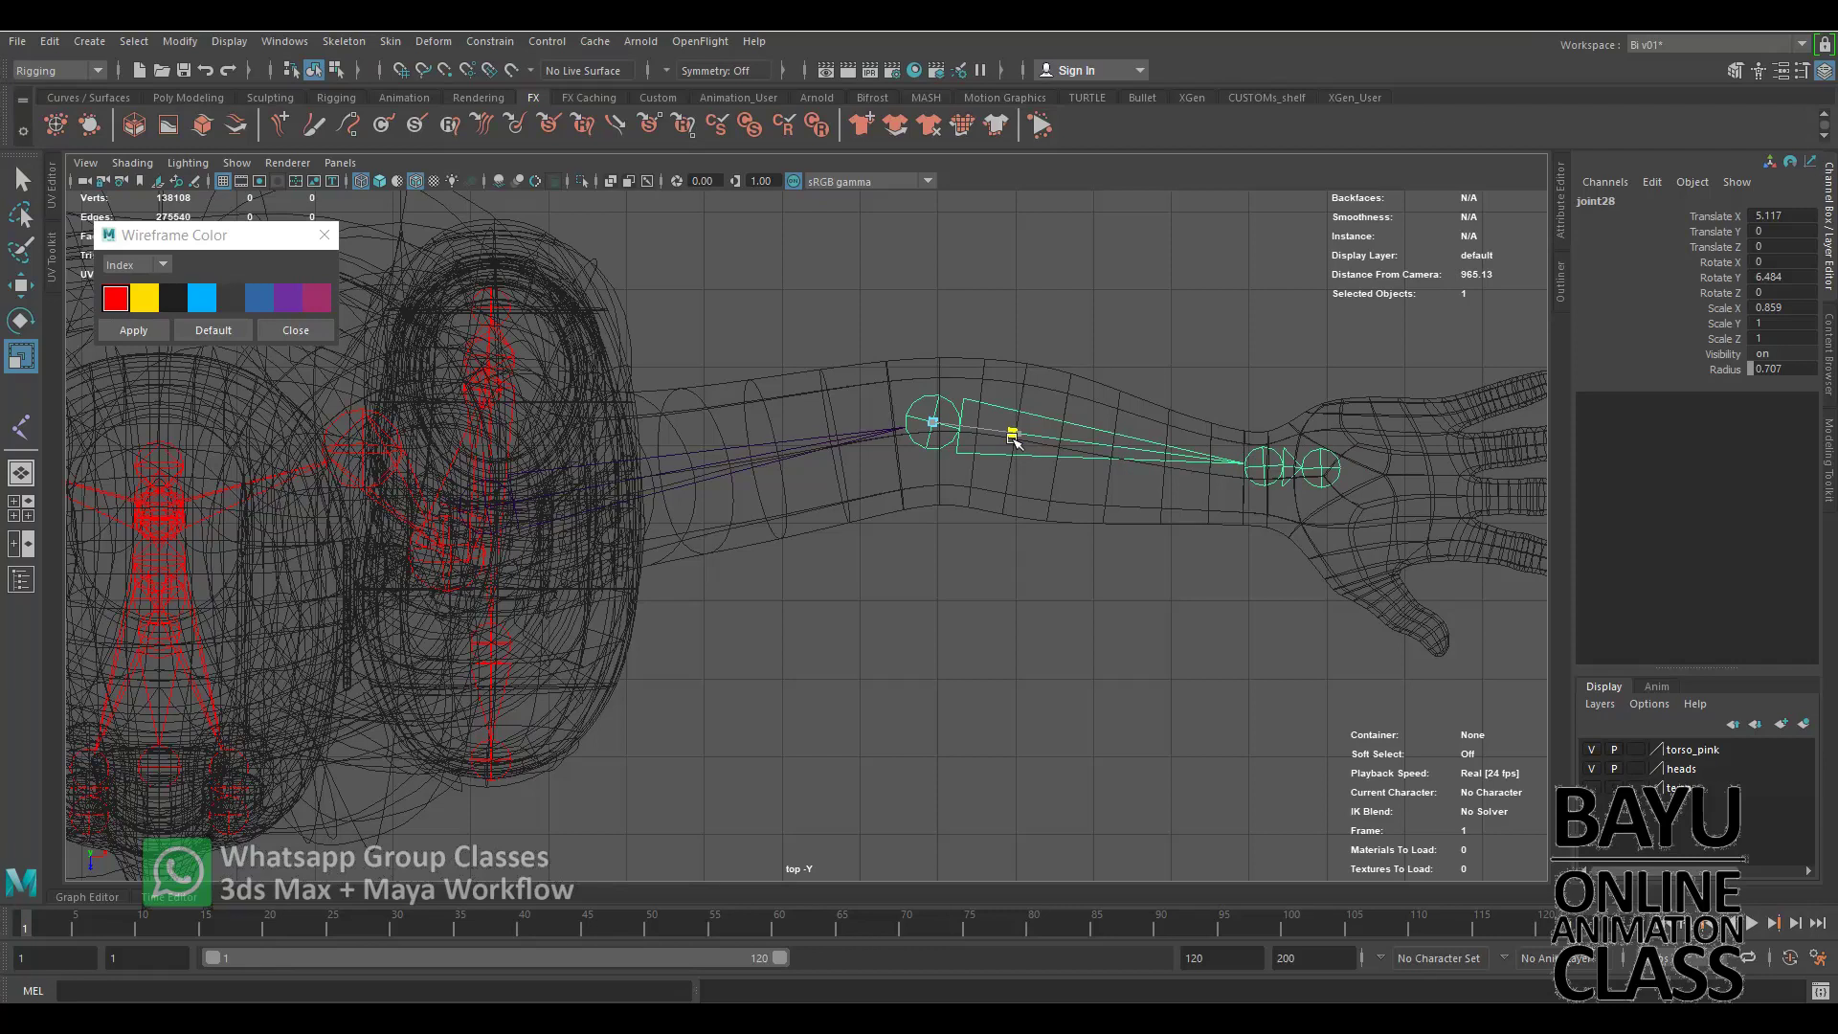
key("e")
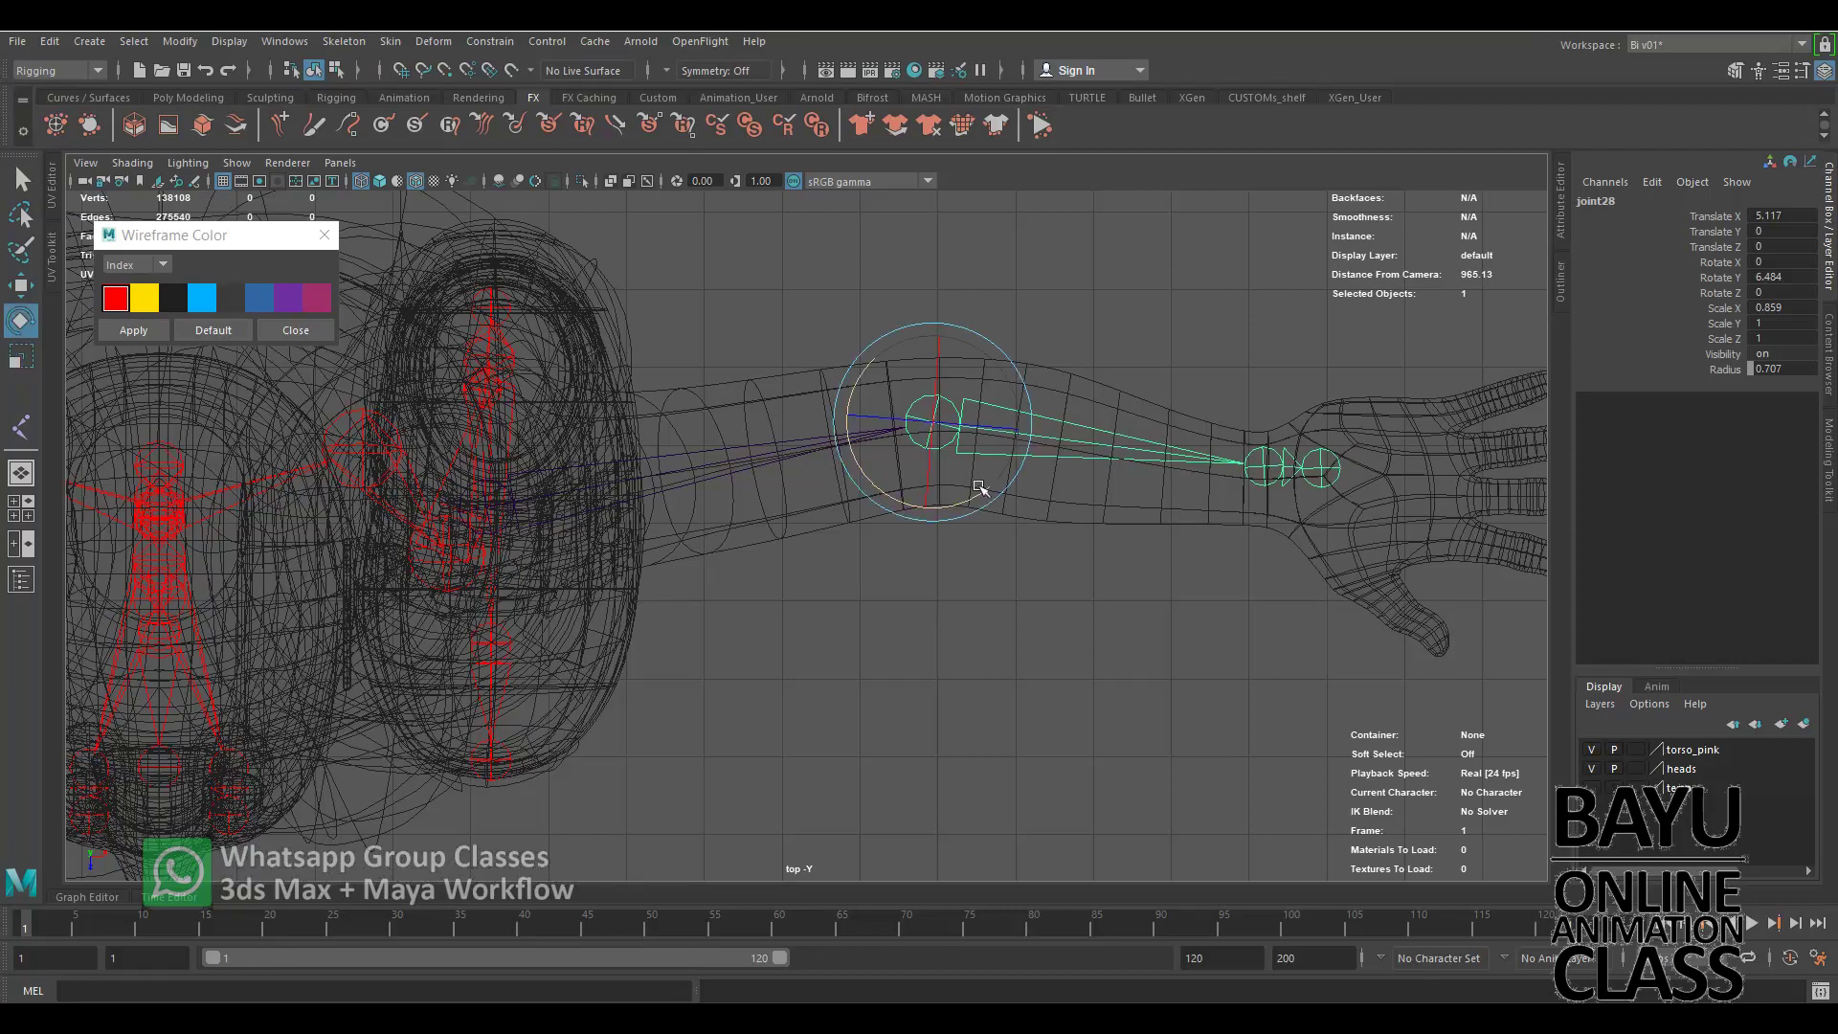
left_click_drag(979, 494, 978, 497)
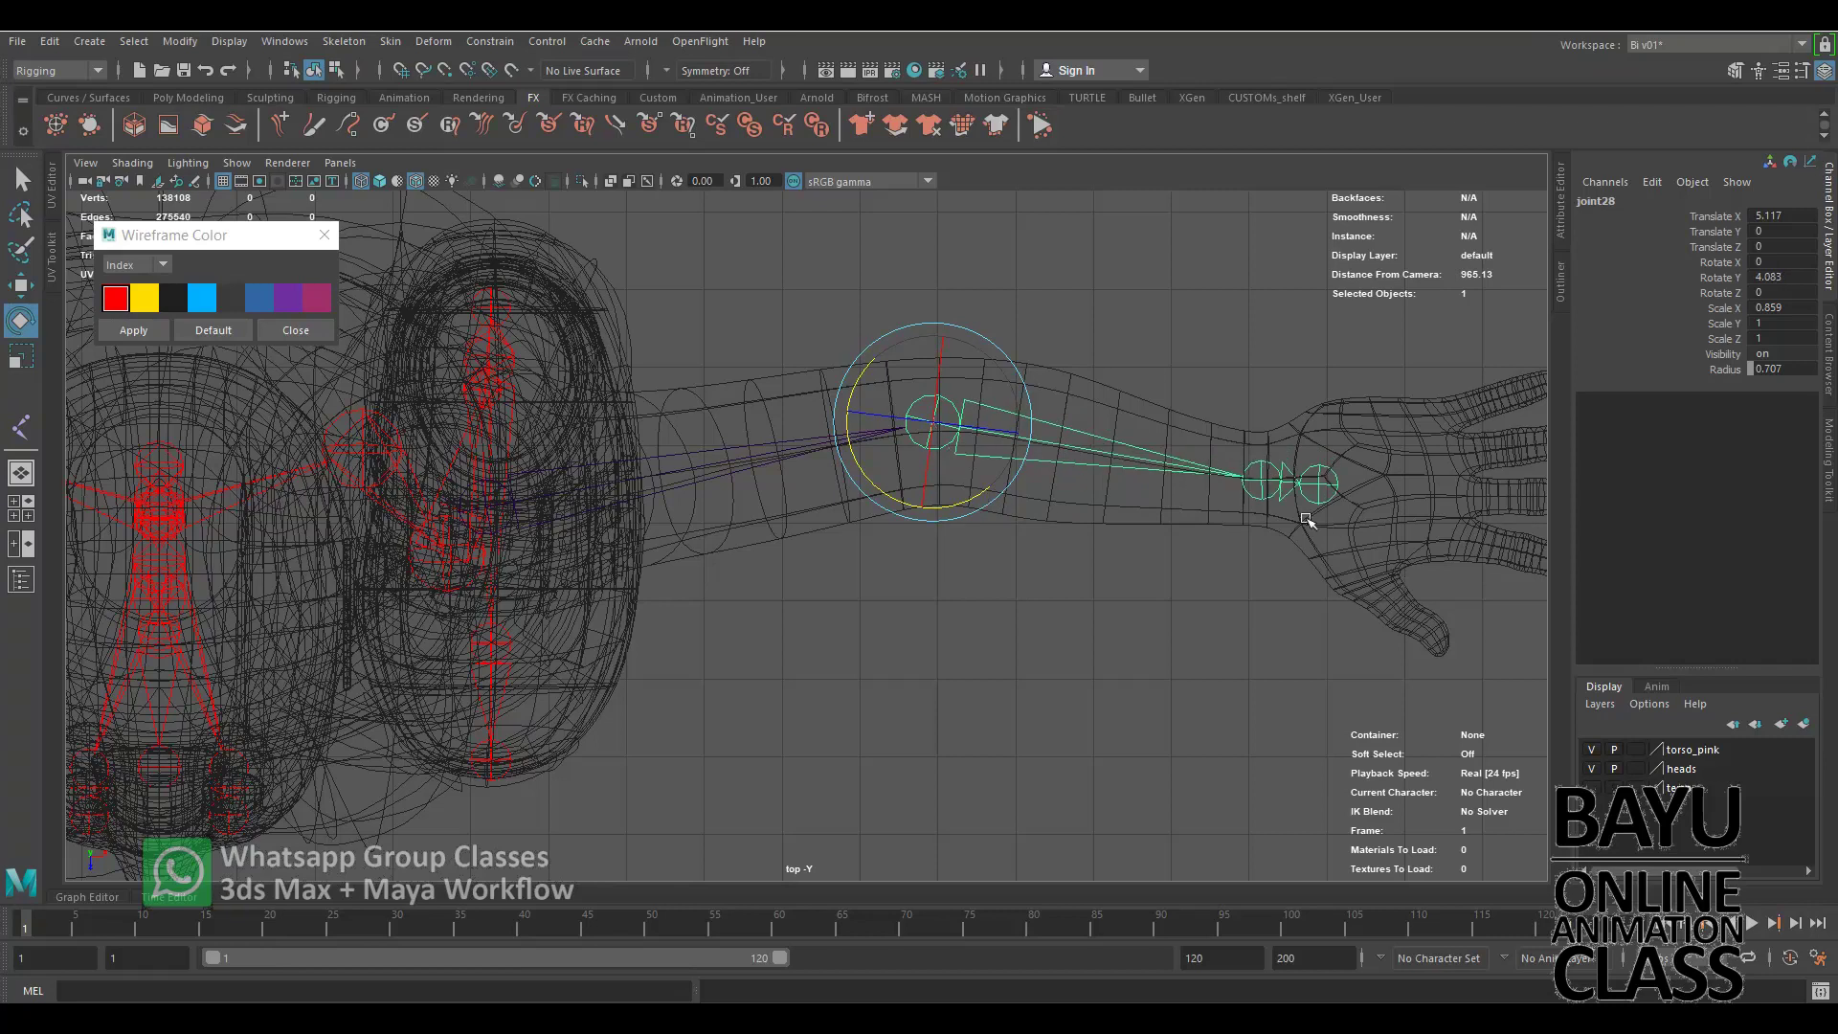
left_click_drag(966, 517, 953, 509)
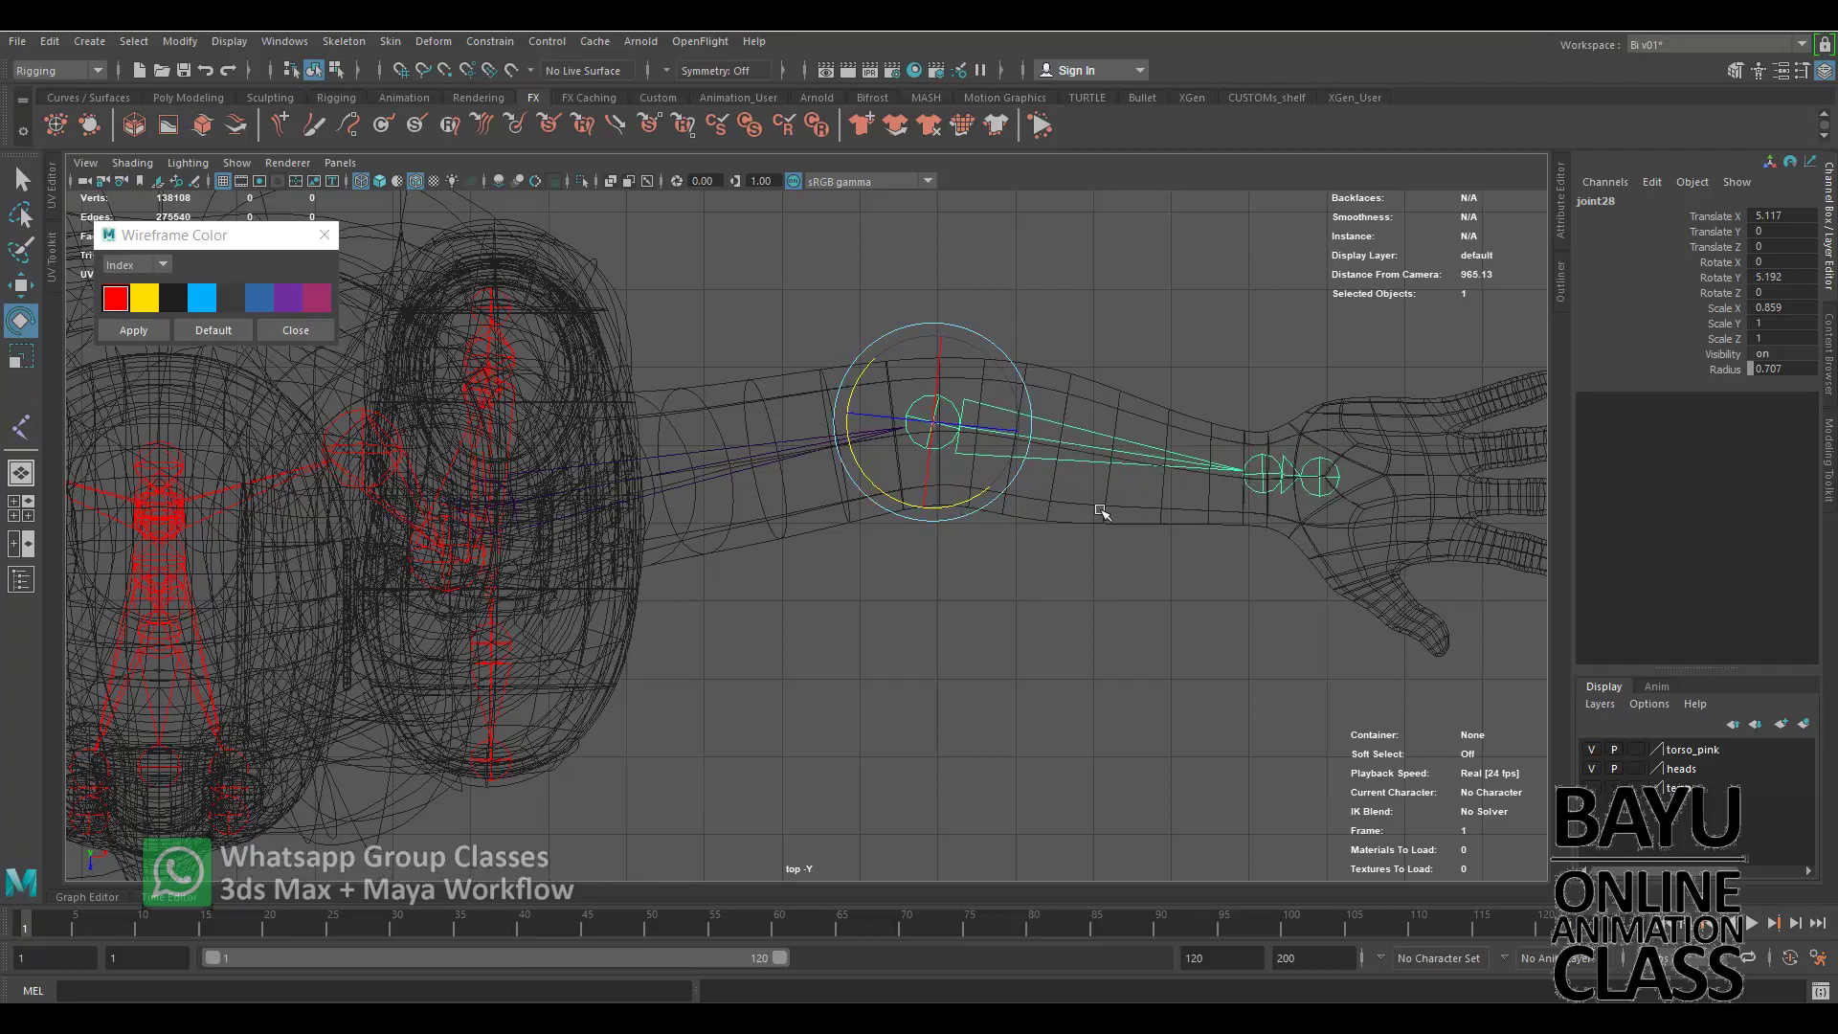
Rotate wrist joint29 to Rotate Y -6.821 and scale it to 0.9 on X.
left_click(1299, 476)
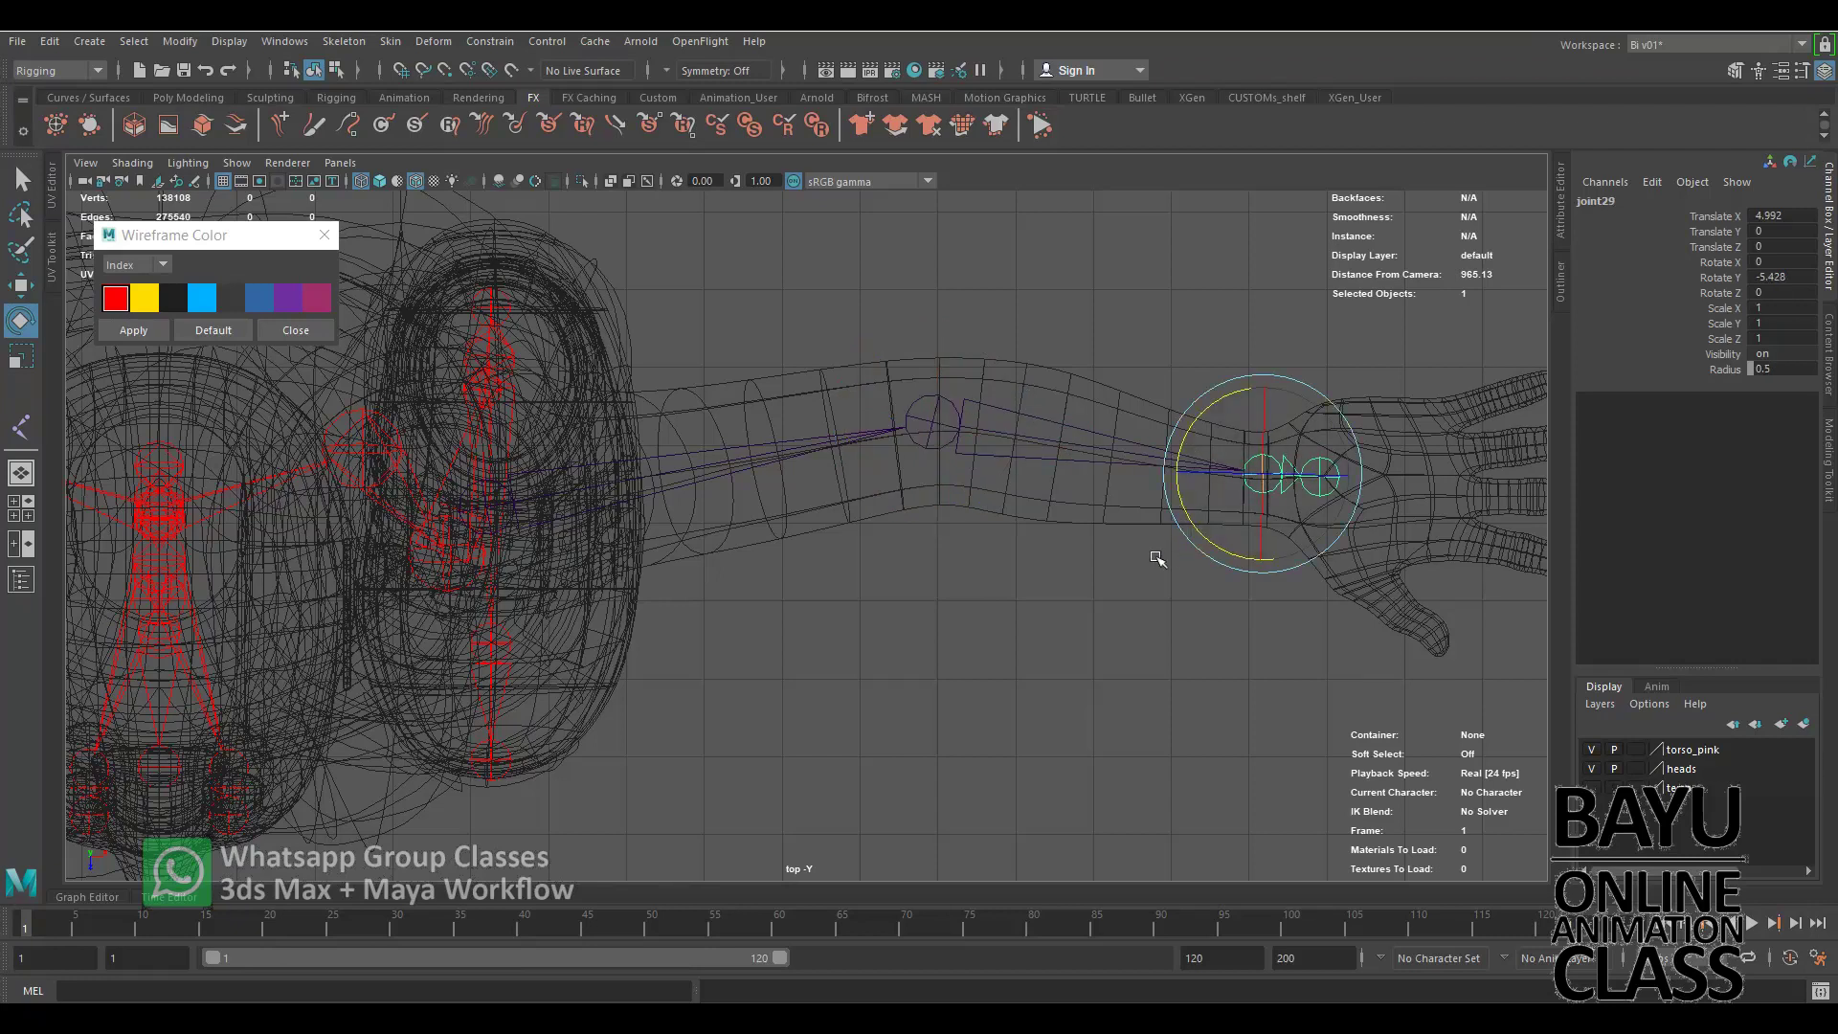
left_click_drag(1208, 542, 1211, 543)
key("r")
left_click_drag(1346, 479, 1340, 482)
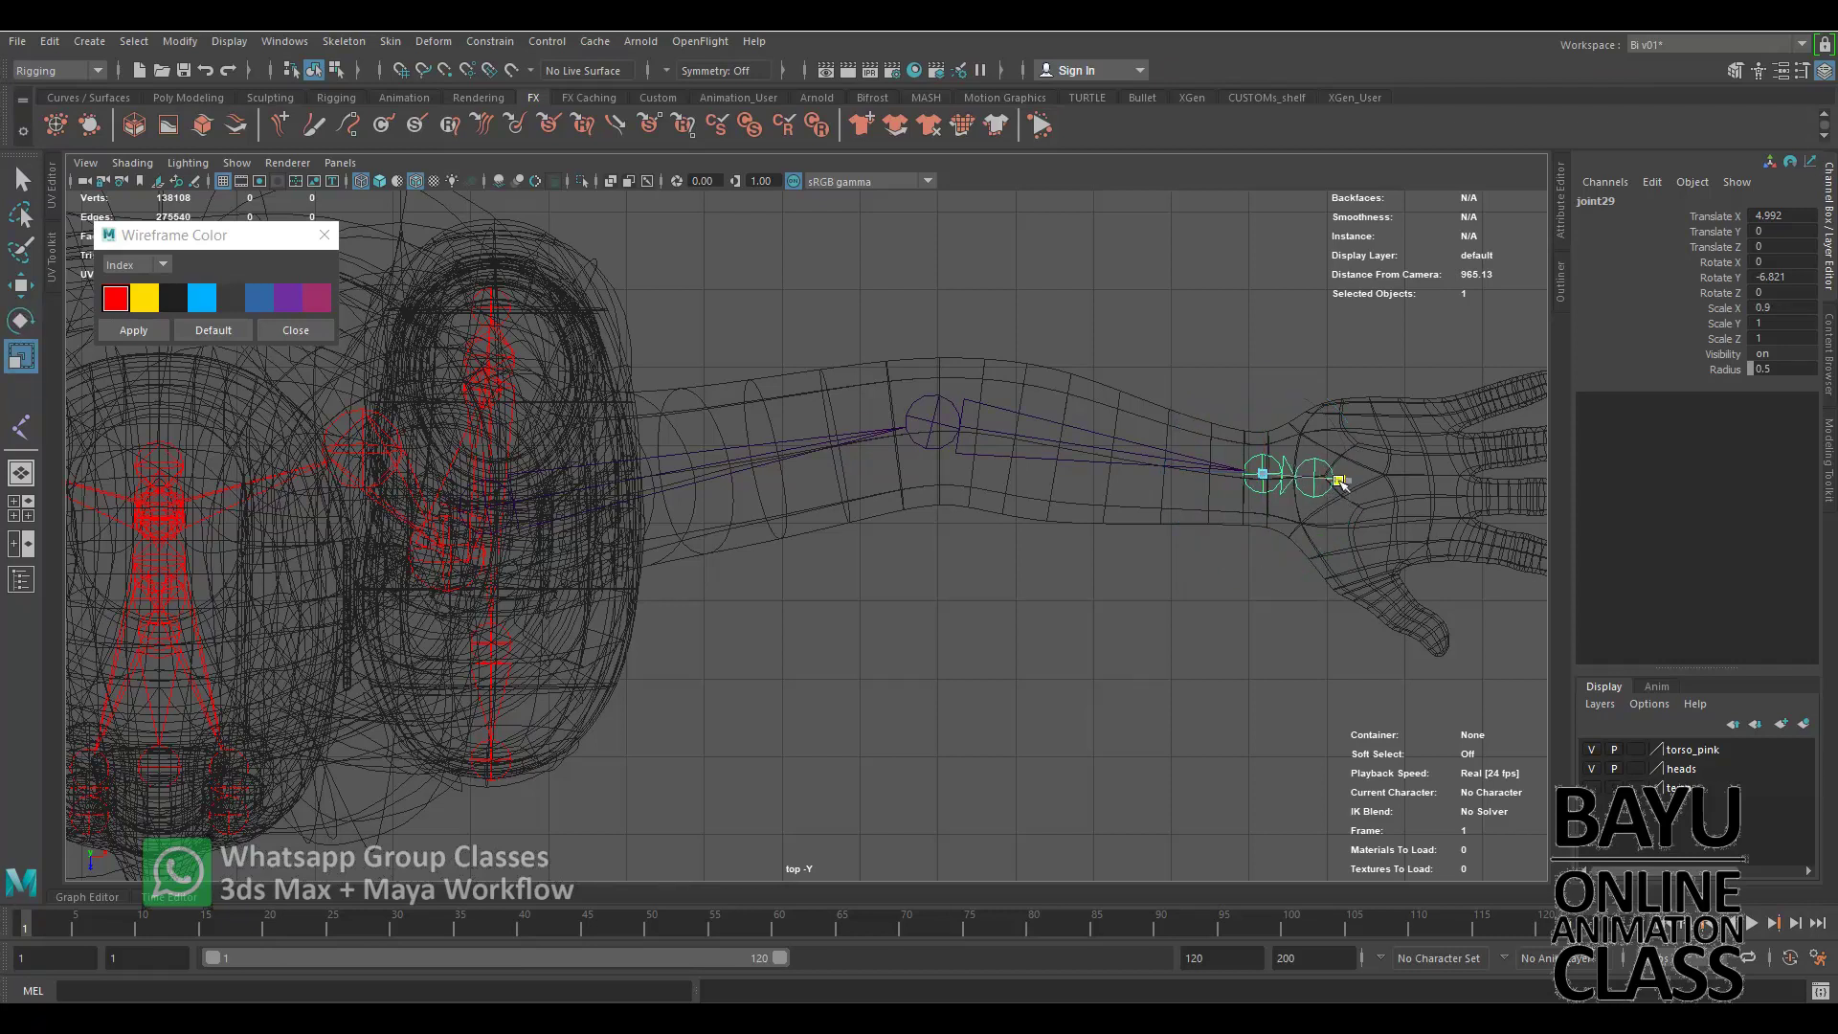
key("w")
key("space")
mouse_move(1021, 657)
left_mouse_down()
mouse_move(924, 659)
mouse_move(1031, 644)
left_mouse_up()
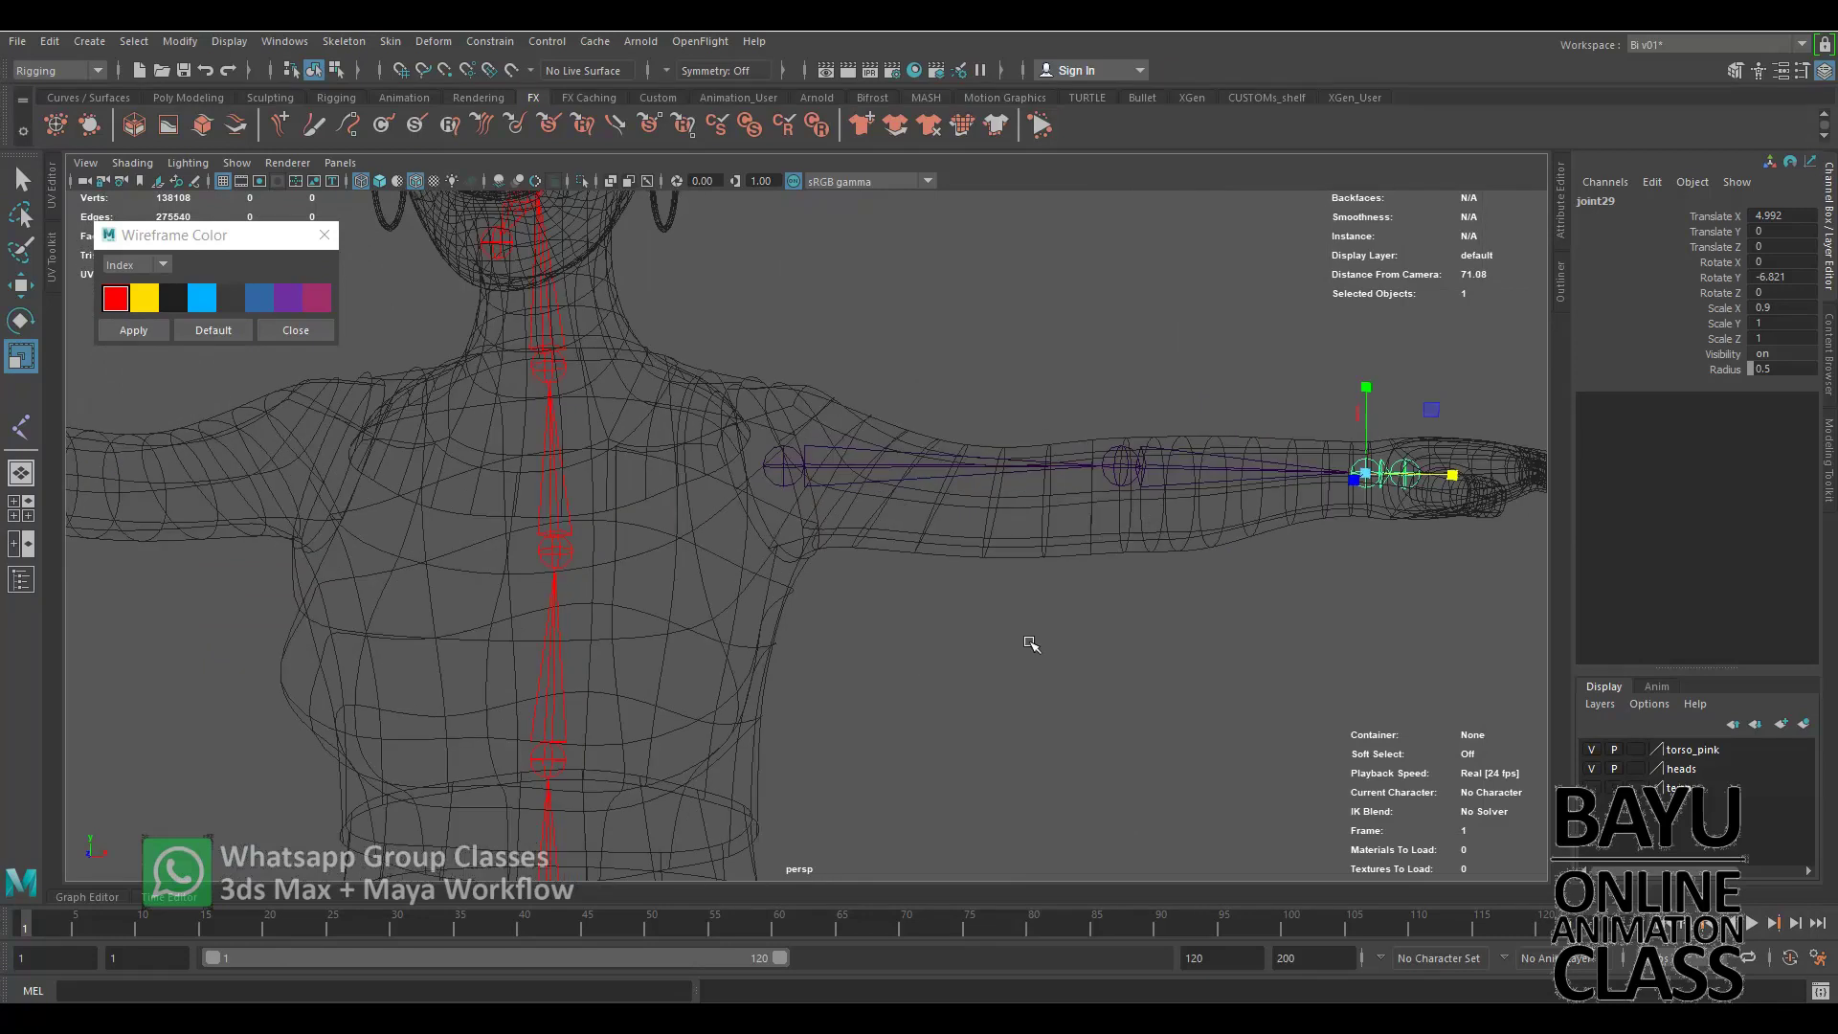
Tilt shoulder joint27 down on Z and rotate elbow joint28 to Rotate Z 10.855.
left_click_drag(1043, 531, 1000, 523, "alt")
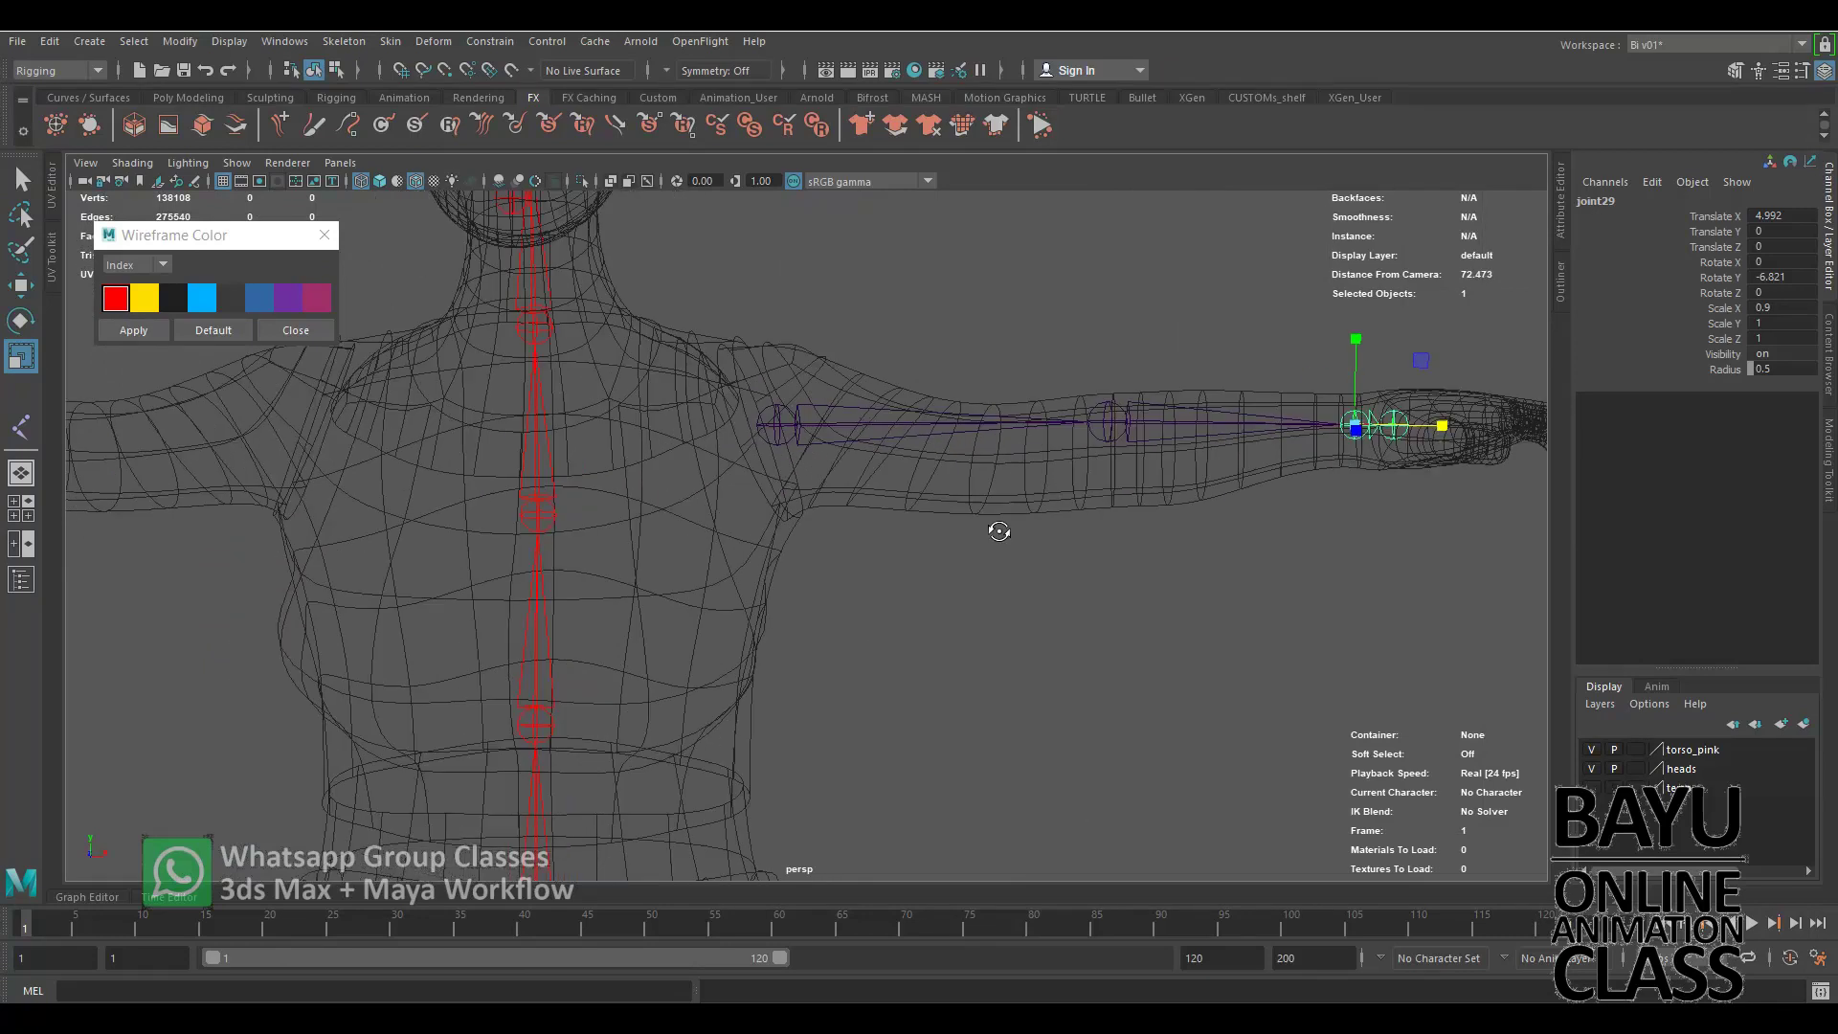
left_click_drag(962, 392, 967, 504)
key("e")
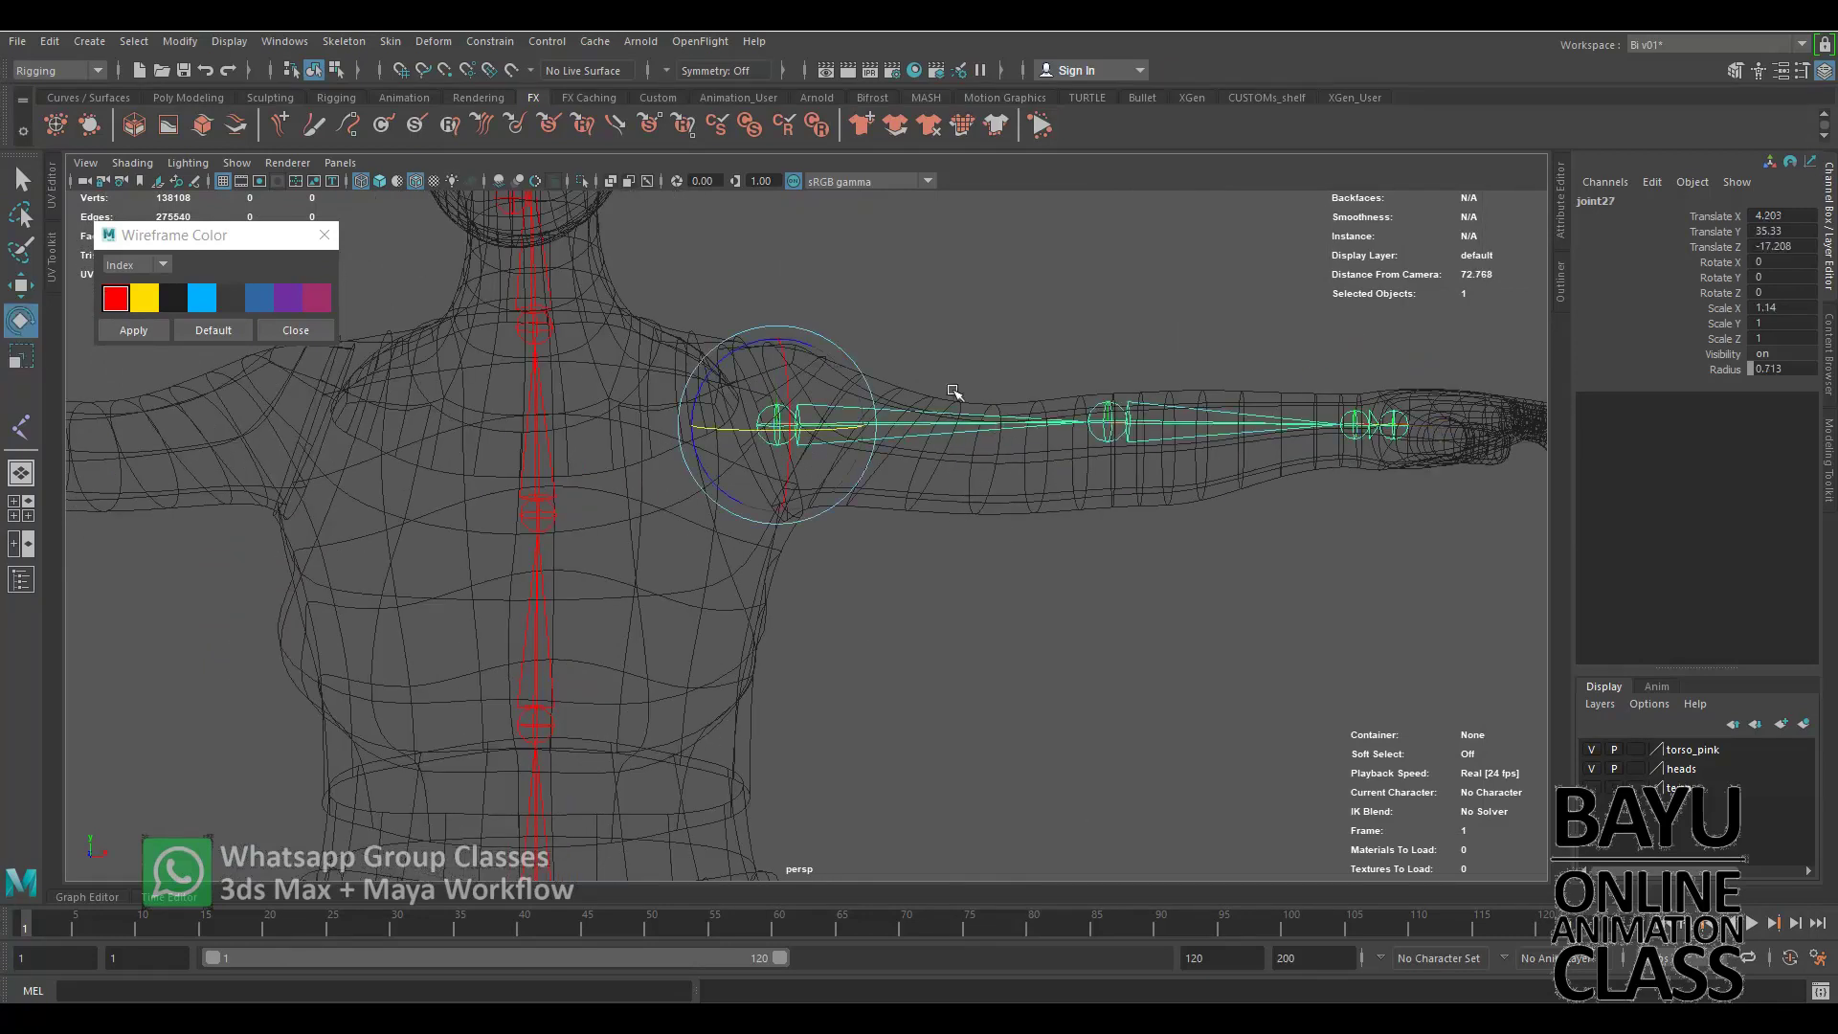
left_click_drag(694, 412, 695, 406)
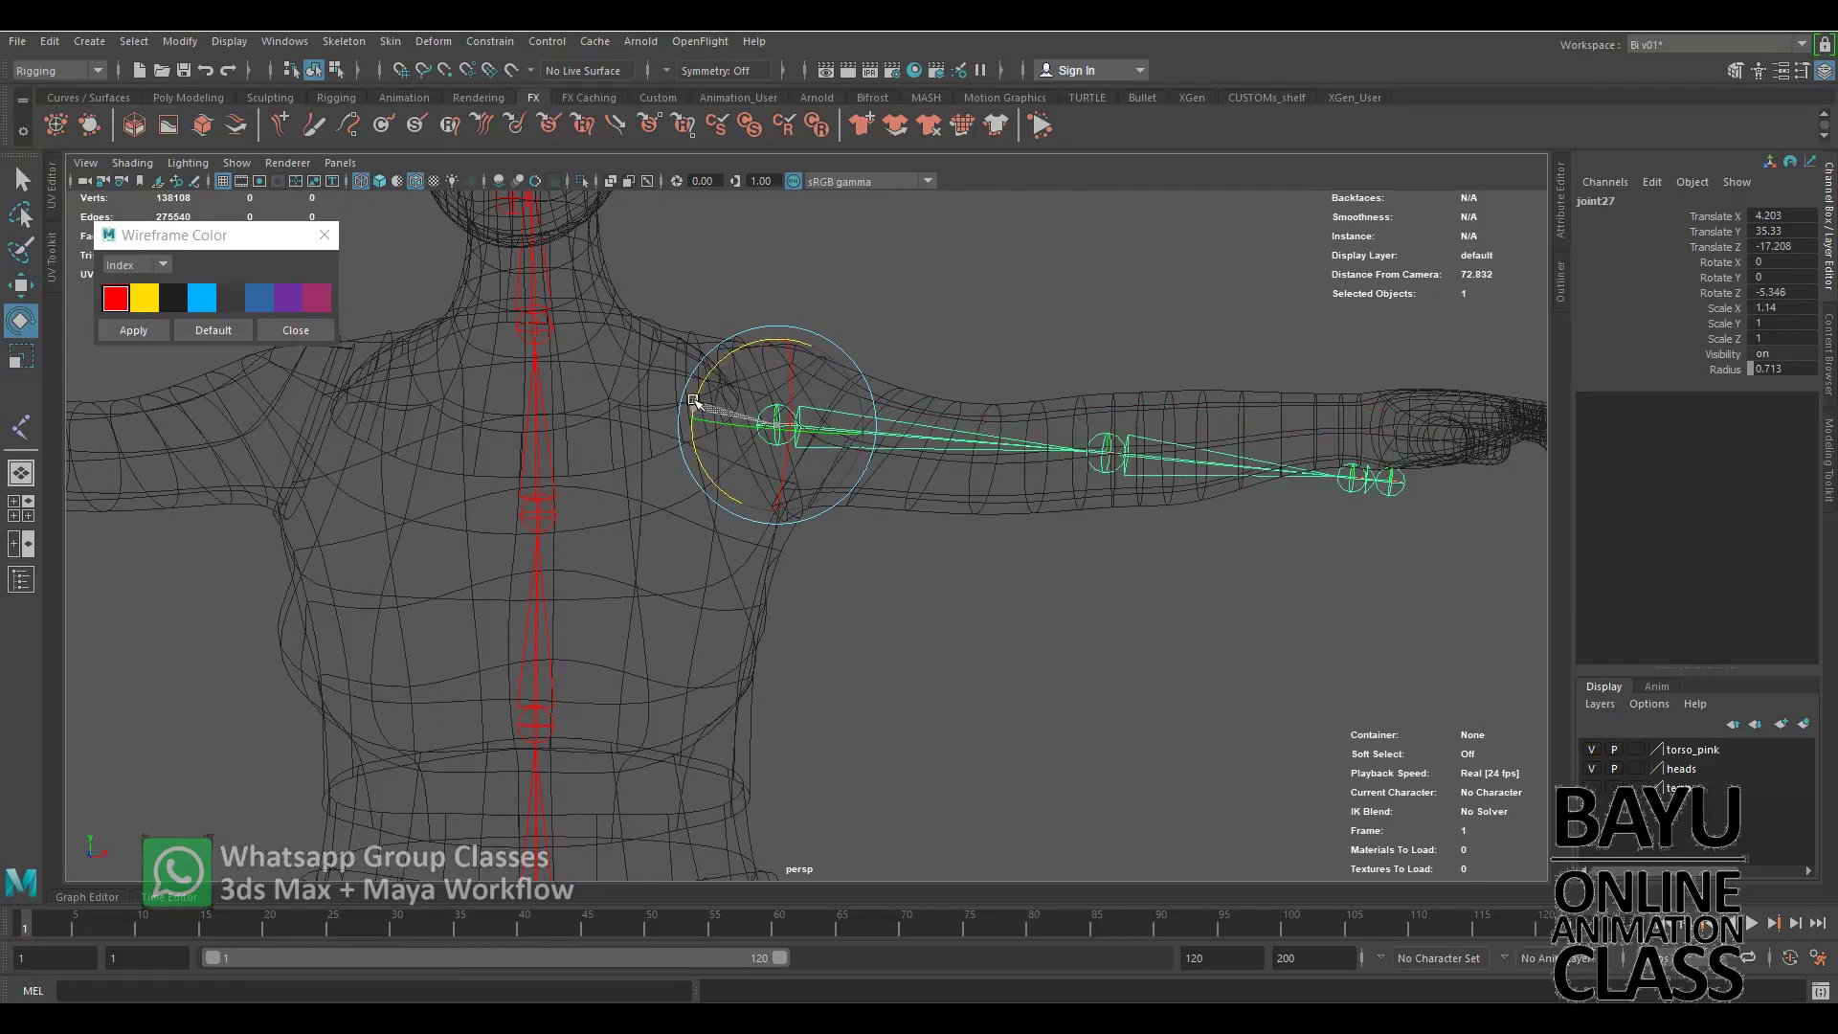
left_click(1137, 479)
left_click_drag(1162, 414, 1163, 390)
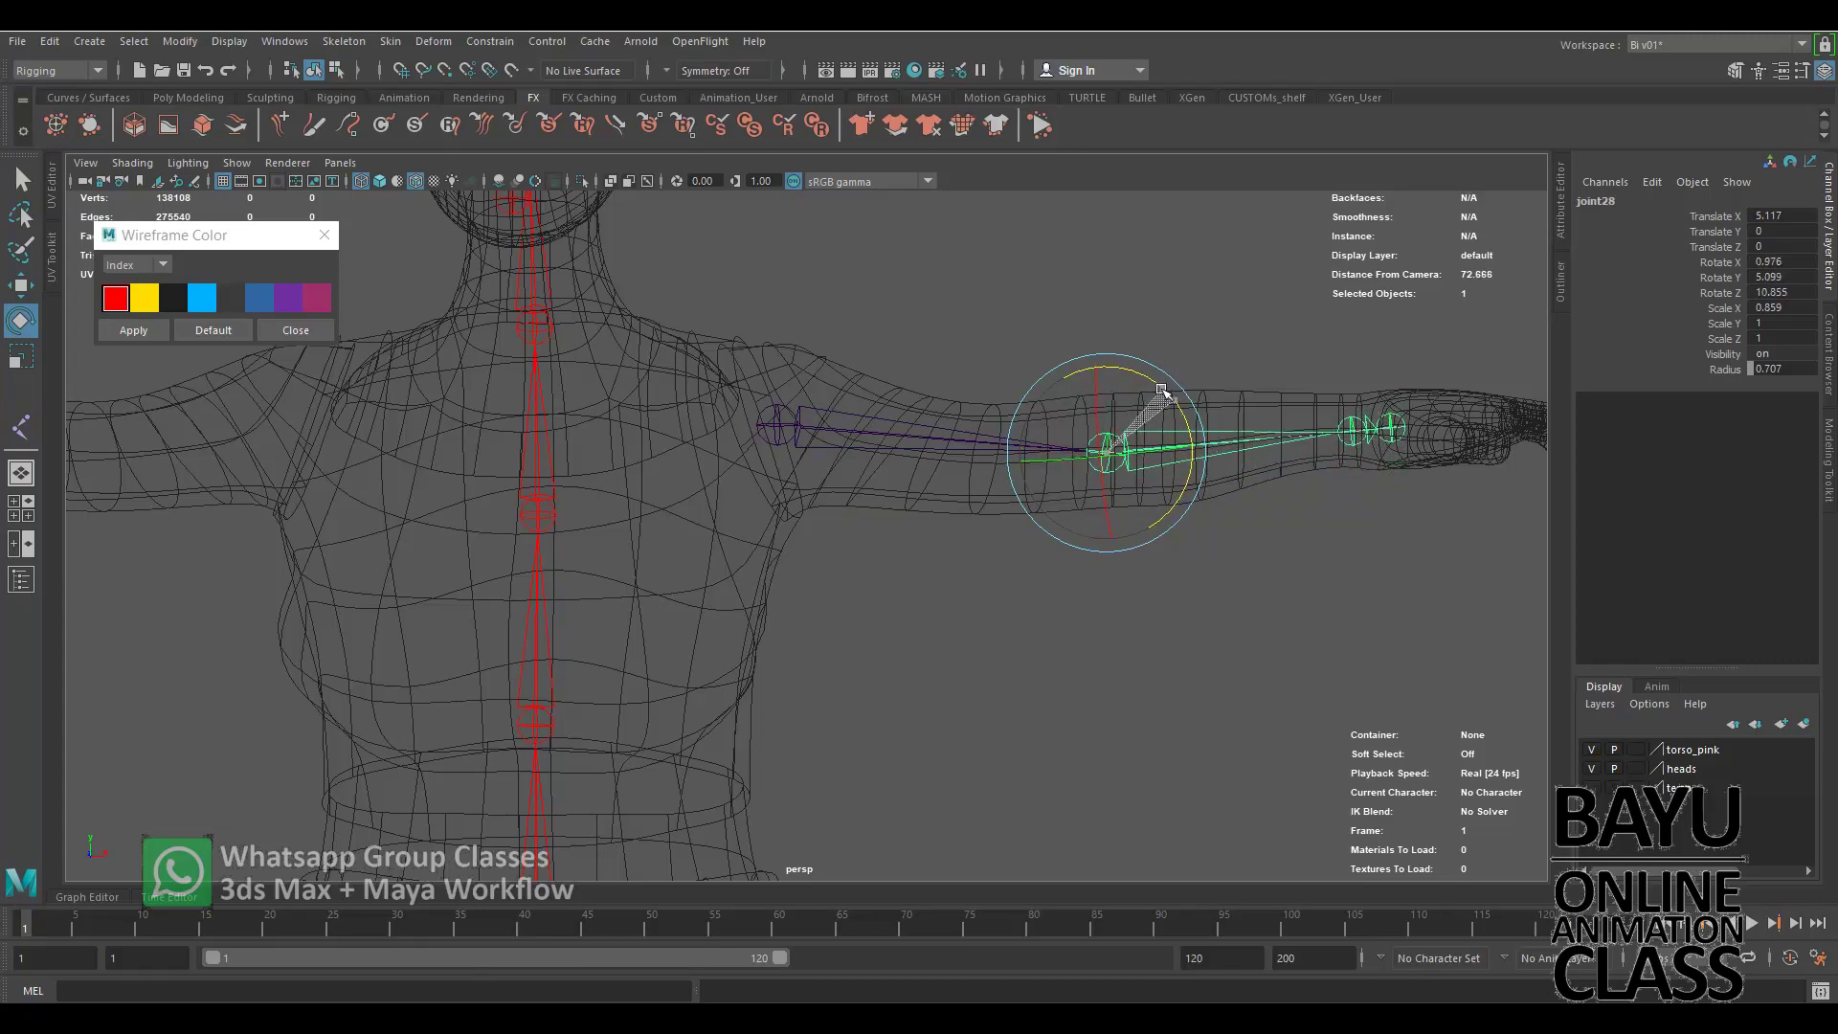
Rotate wrist joint29 to Rotate Z -5.731 so it lines up with the hand.
middle_click_drag(1296, 526, 925, 553, "alt")
scroll(1130, 533, "up", 5)
left_click(1266, 352)
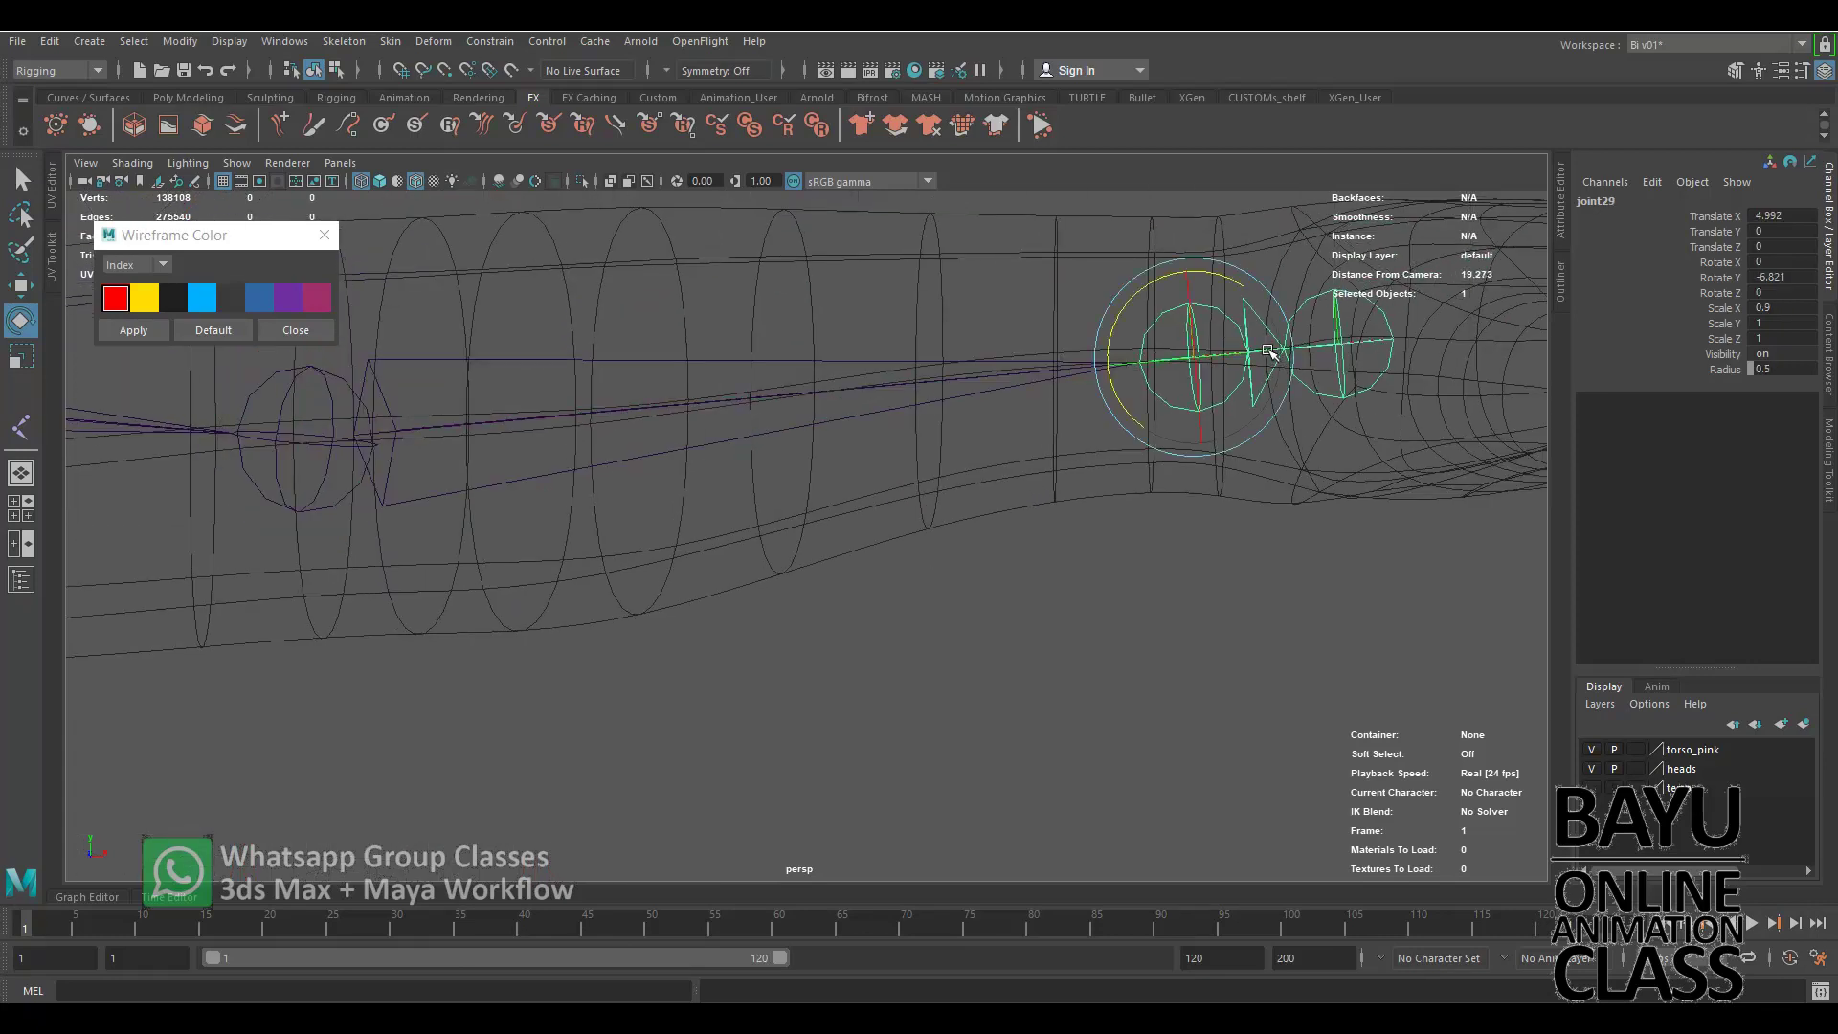
left_click_drag(1221, 277, 1224, 280)
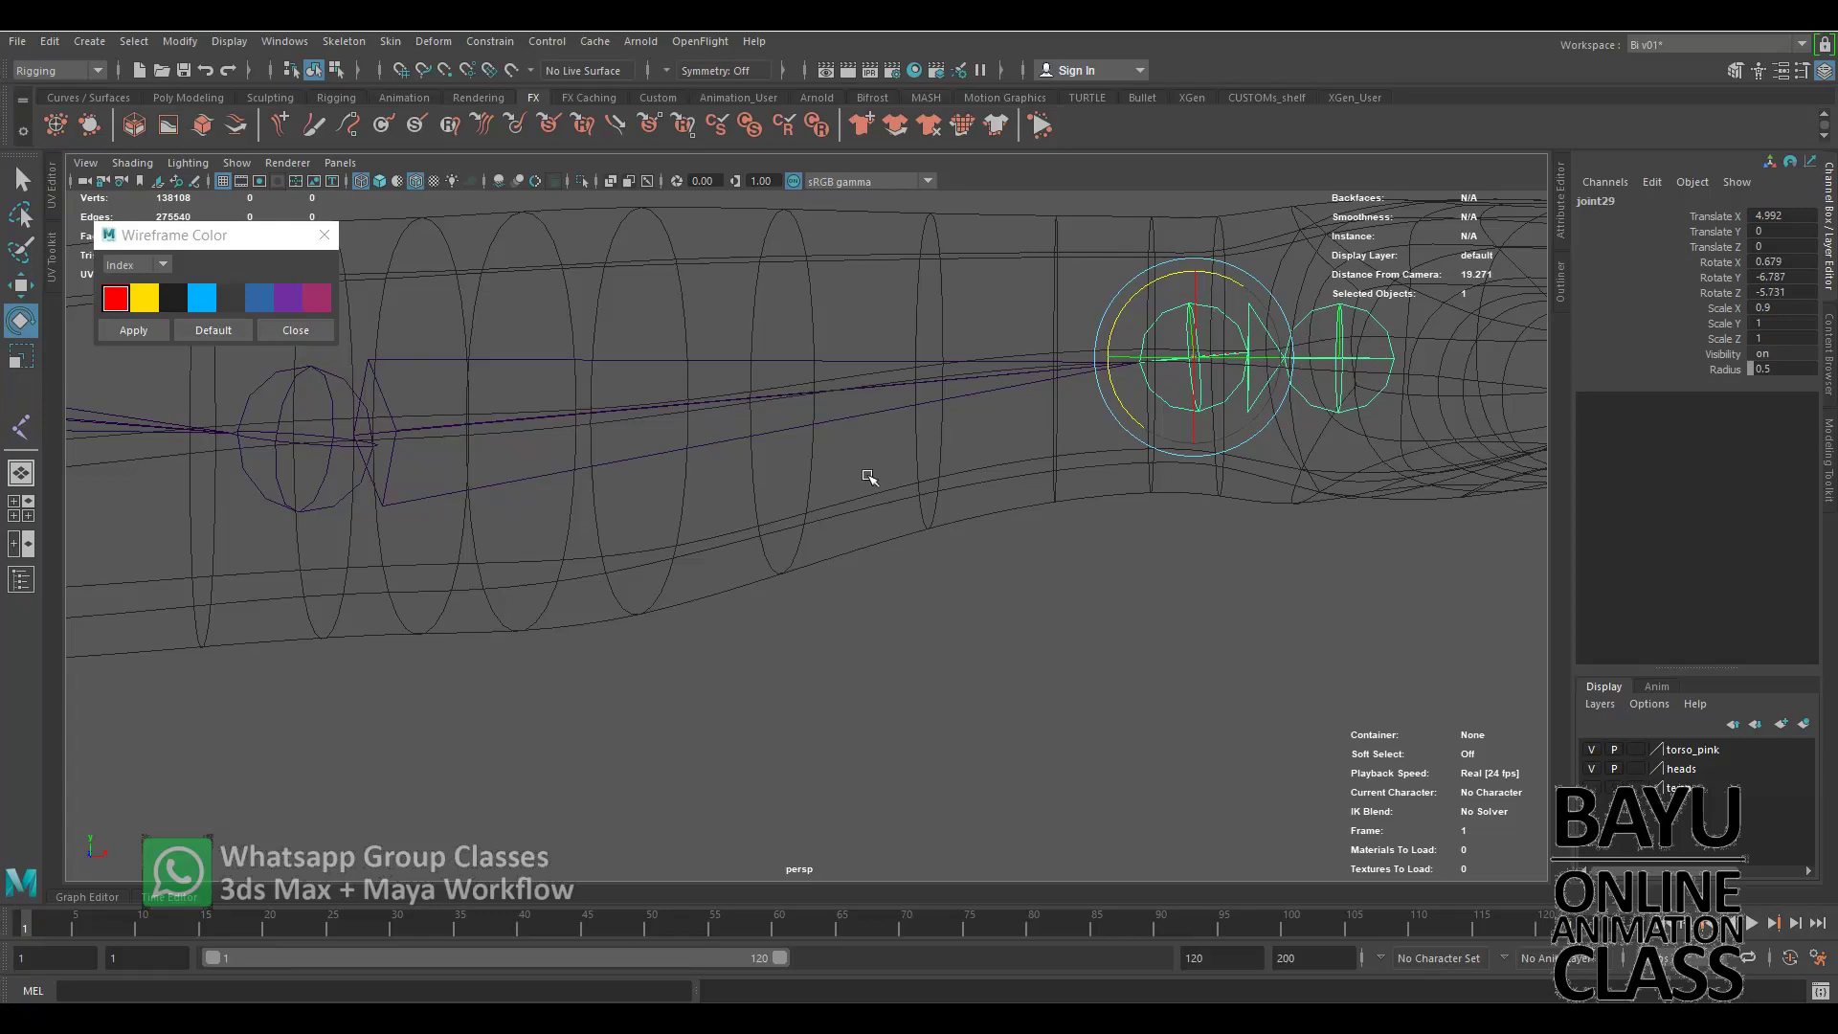
scroll(869, 477, "down", 5)
mouse_move(812, 537)
middle_mouse_down("alt")
mouse_move(928, 492)
mouse_move(891, 431)
mouse_move(902, 488)
mouse_move(882, 492)
middle_mouse_up("alt")
key("space")
scroll(849, 463, "down", 5)
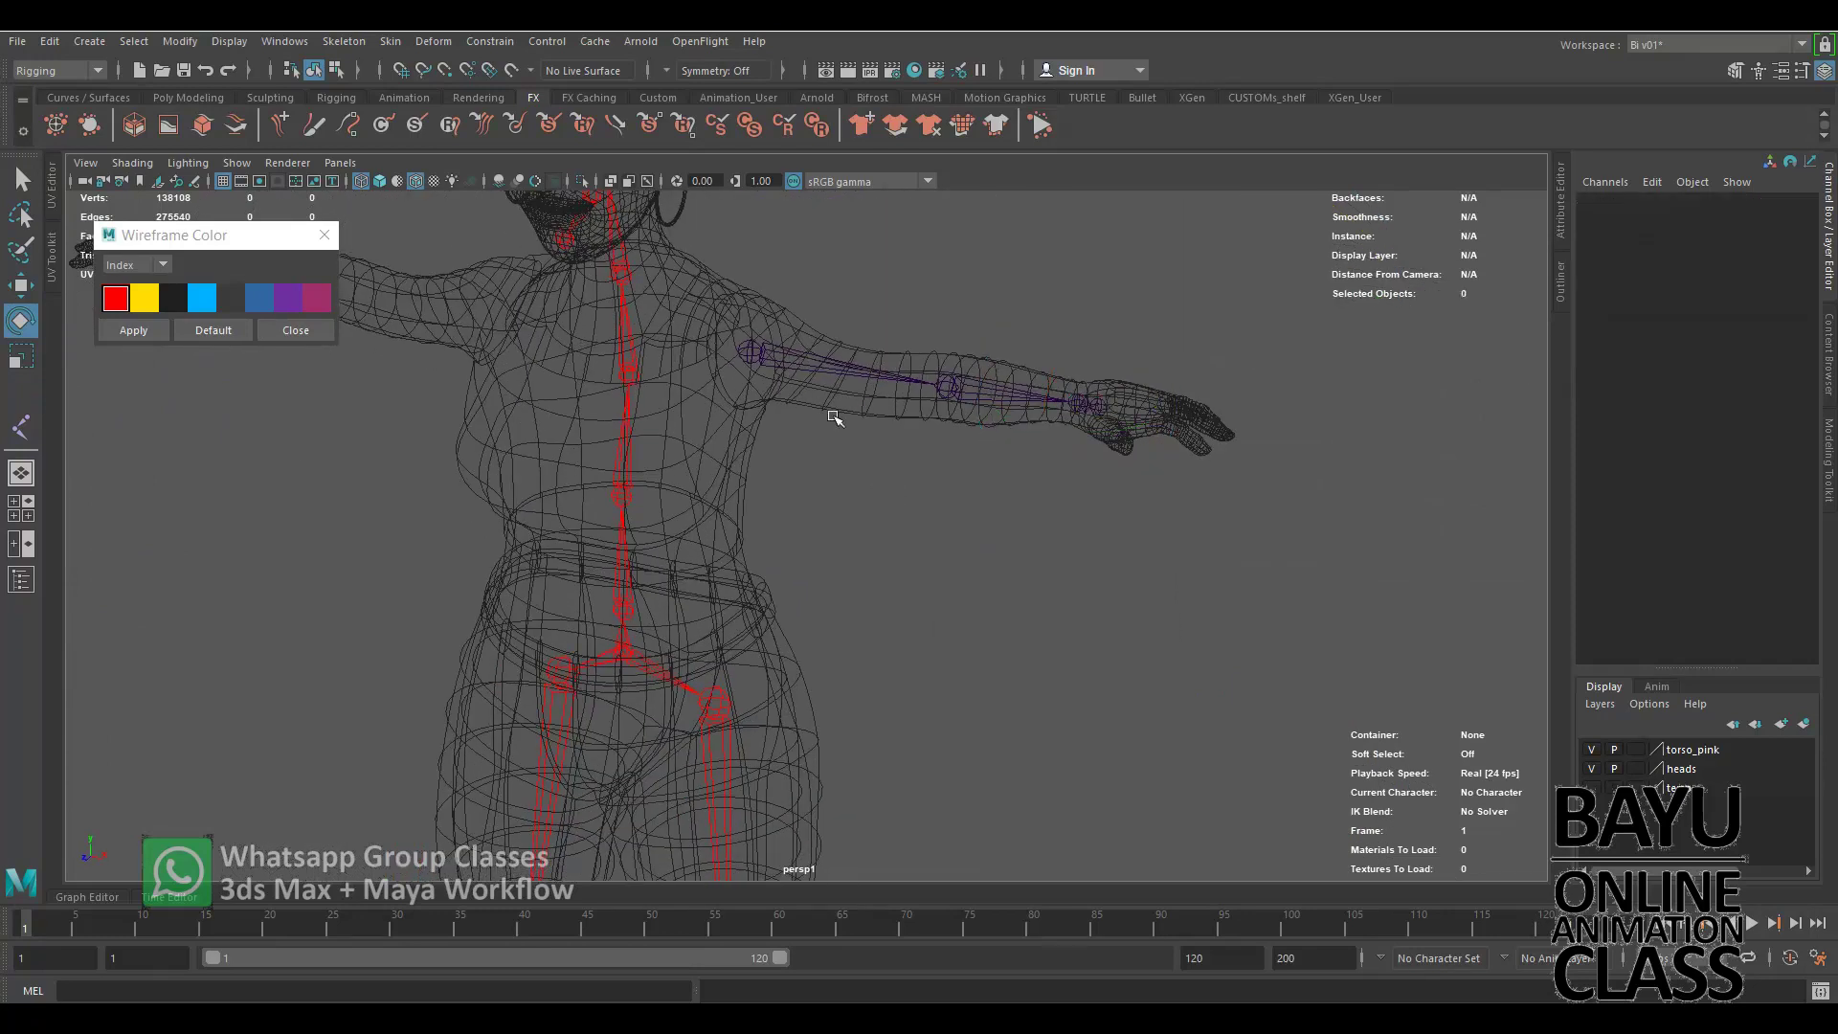
Clear the selection and set Display > Animation > Joint Size to 0.5.
left_click(839, 367)
left_click(133, 329)
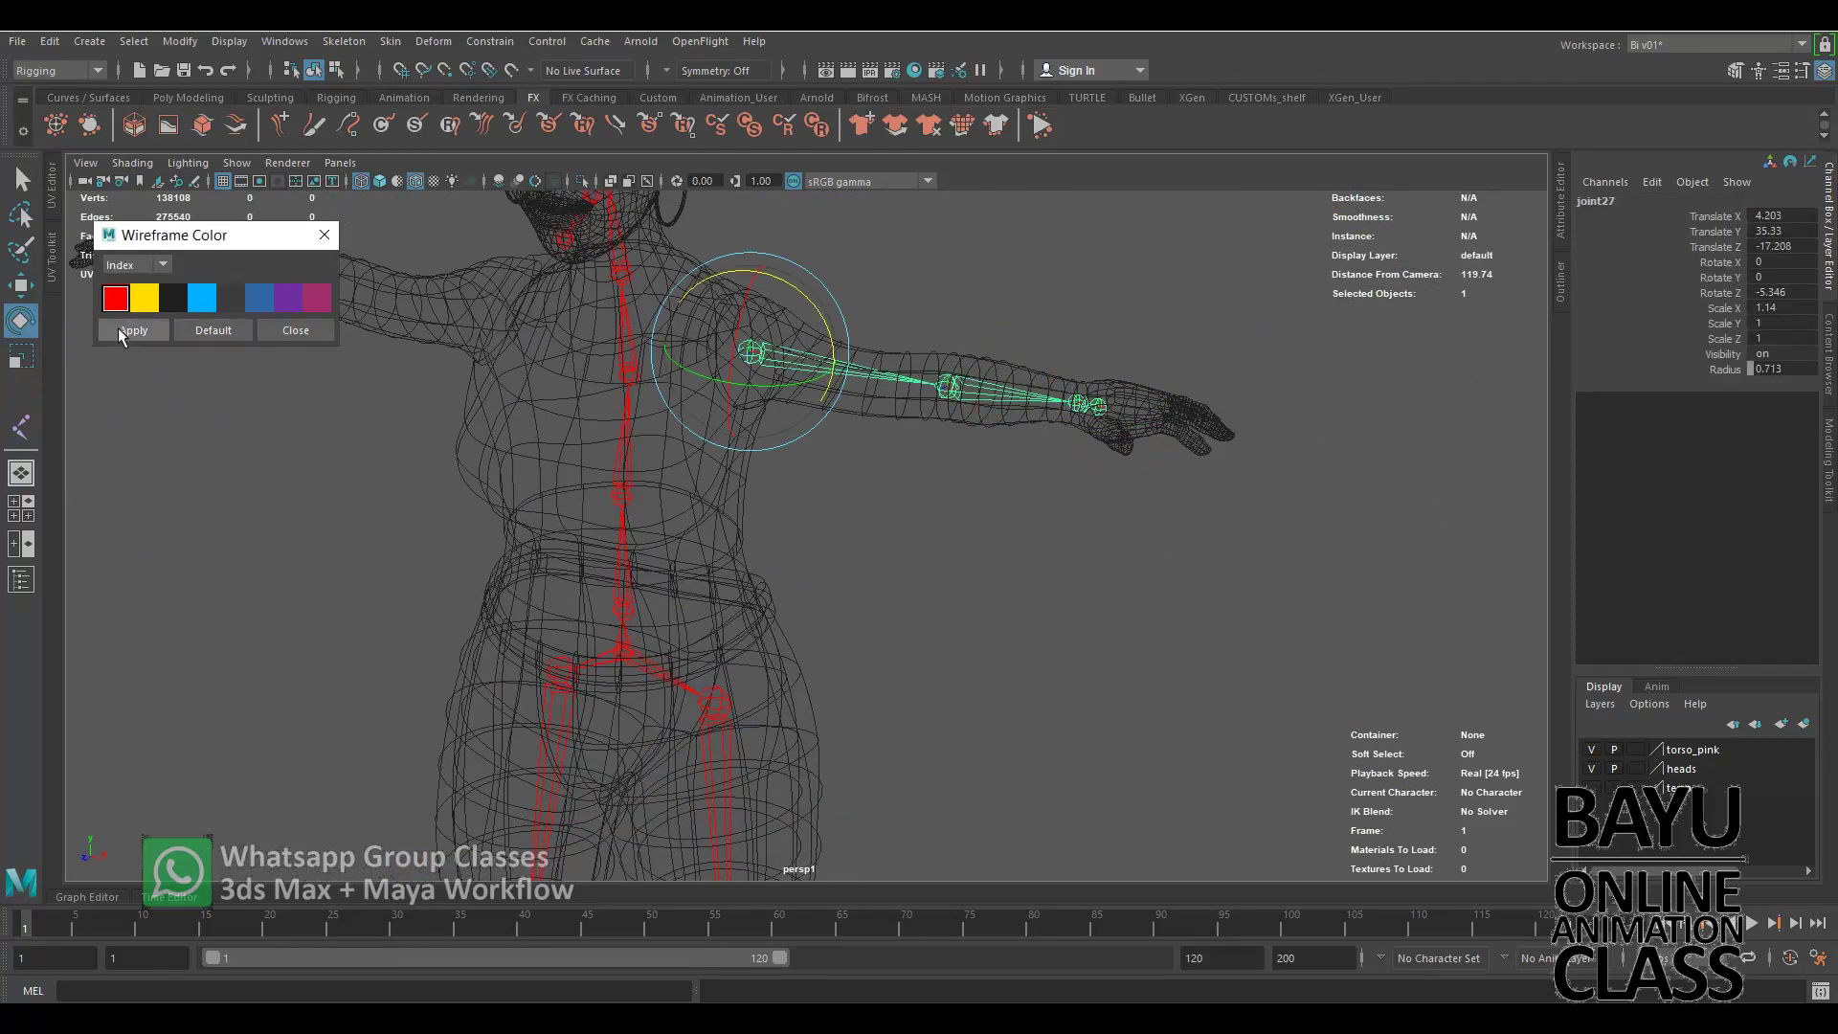
left_click(835, 512)
middle_click_drag(870, 517, 855, 528, "alt")
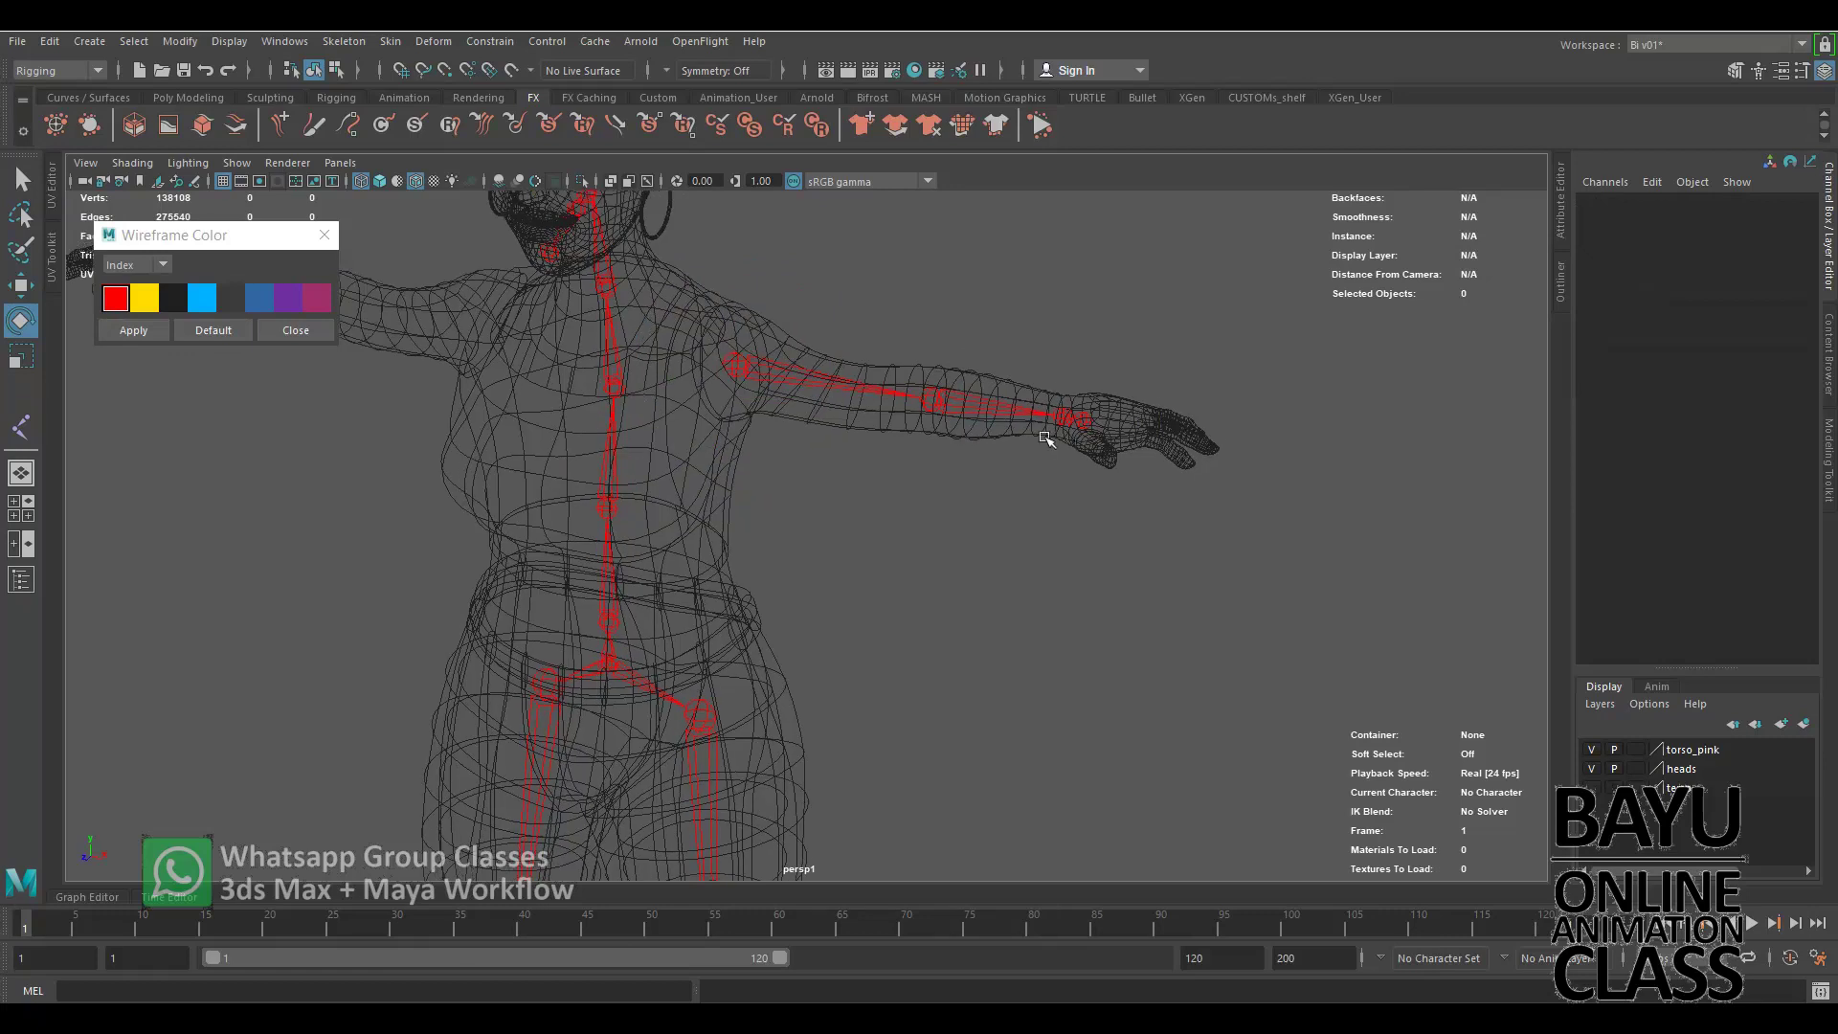
left_click(229, 41)
mouse_move(262, 286)
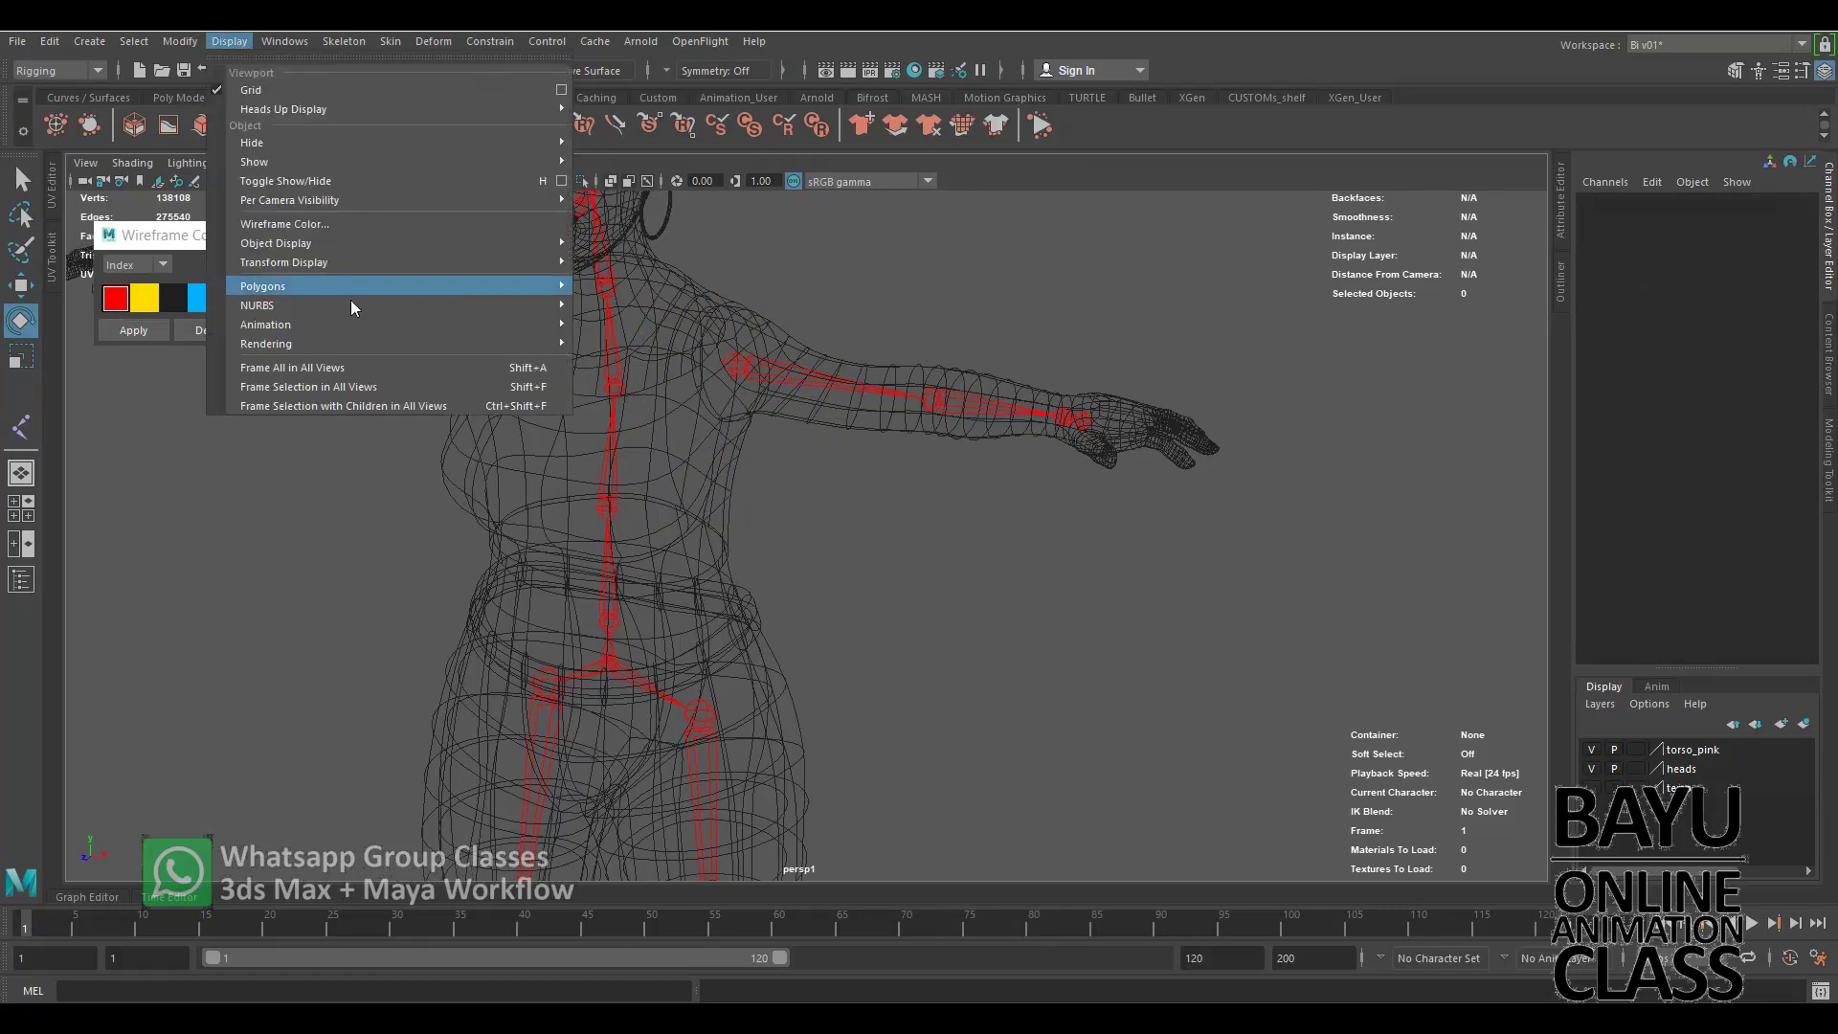
left_click(657, 382)
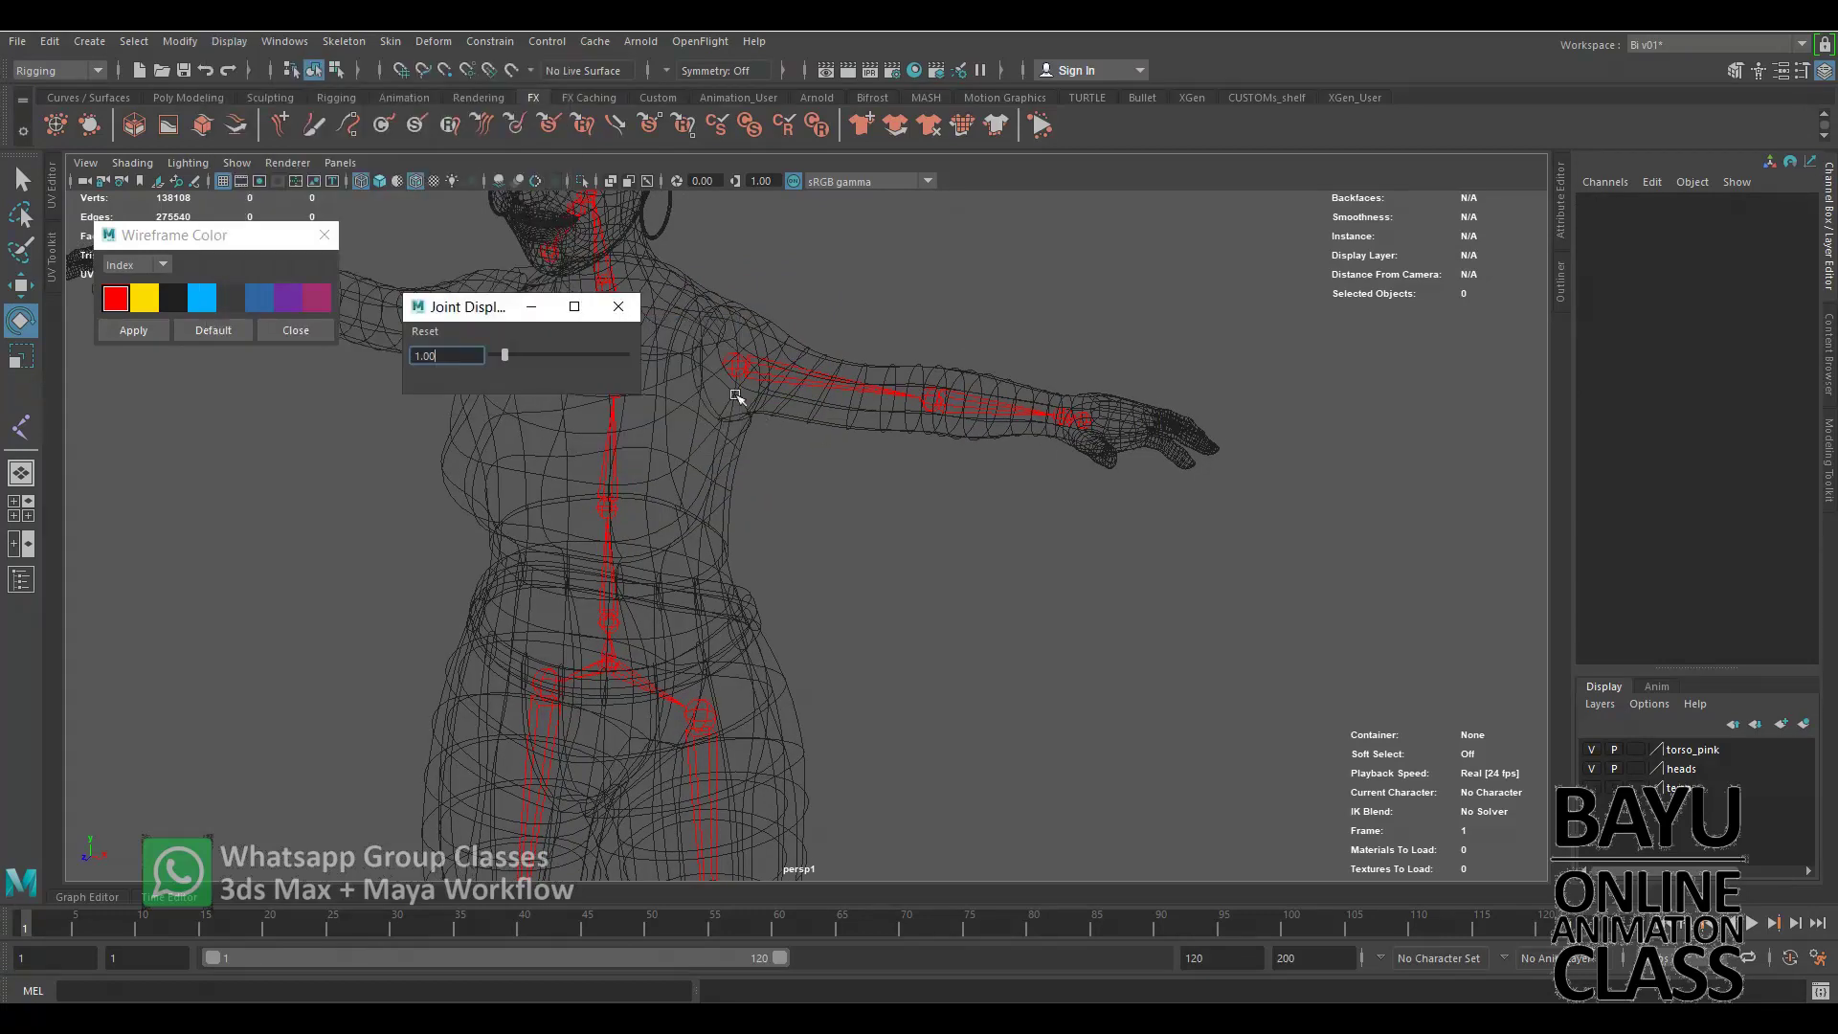
double_click(454, 357)
type("0.5")
key("Return")
left_click(617, 306)
Tumble to face the torso and arms, then switch to the front orthographic view.
mouse_move(1074, 466)
left_mouse_down("alt")
mouse_move(1079, 501)
mouse_move(1075, 459)
mouse_move(1014, 411)
mouse_move(959, 522)
left_mouse_up("alt")
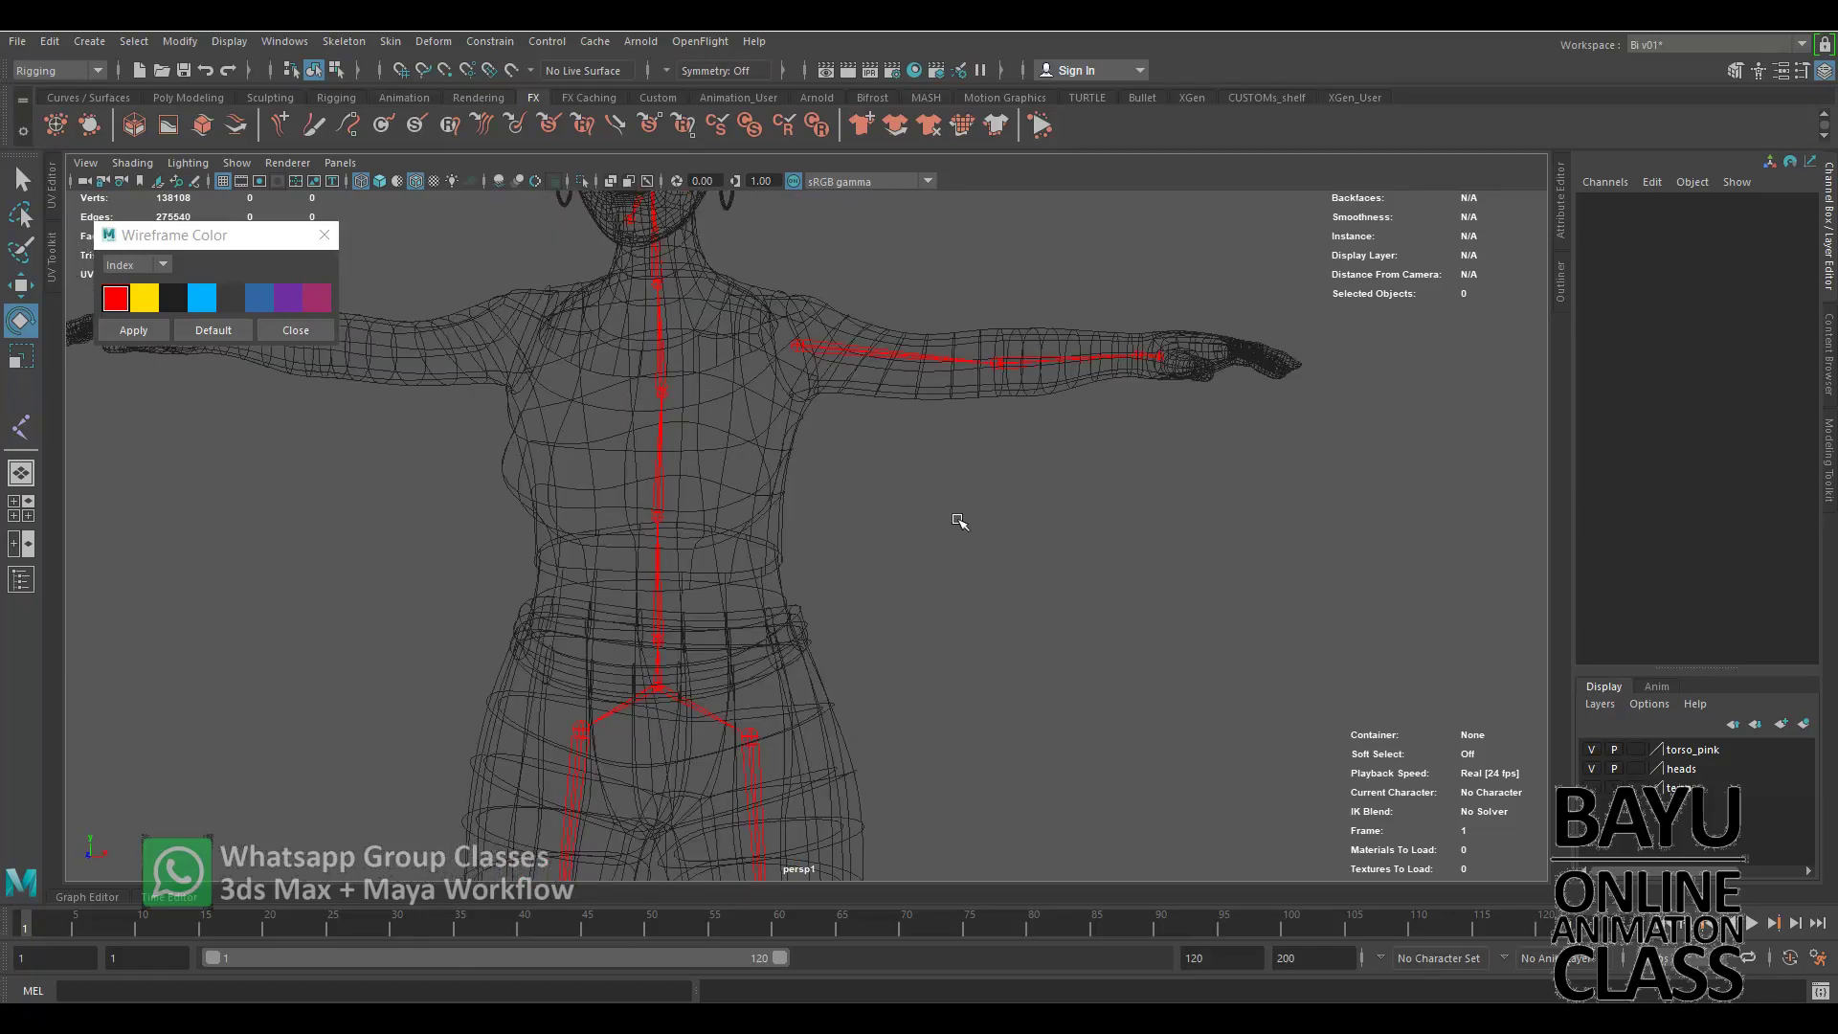
middle_click_drag(959, 522, 1014, 522, "alt")
key("space")
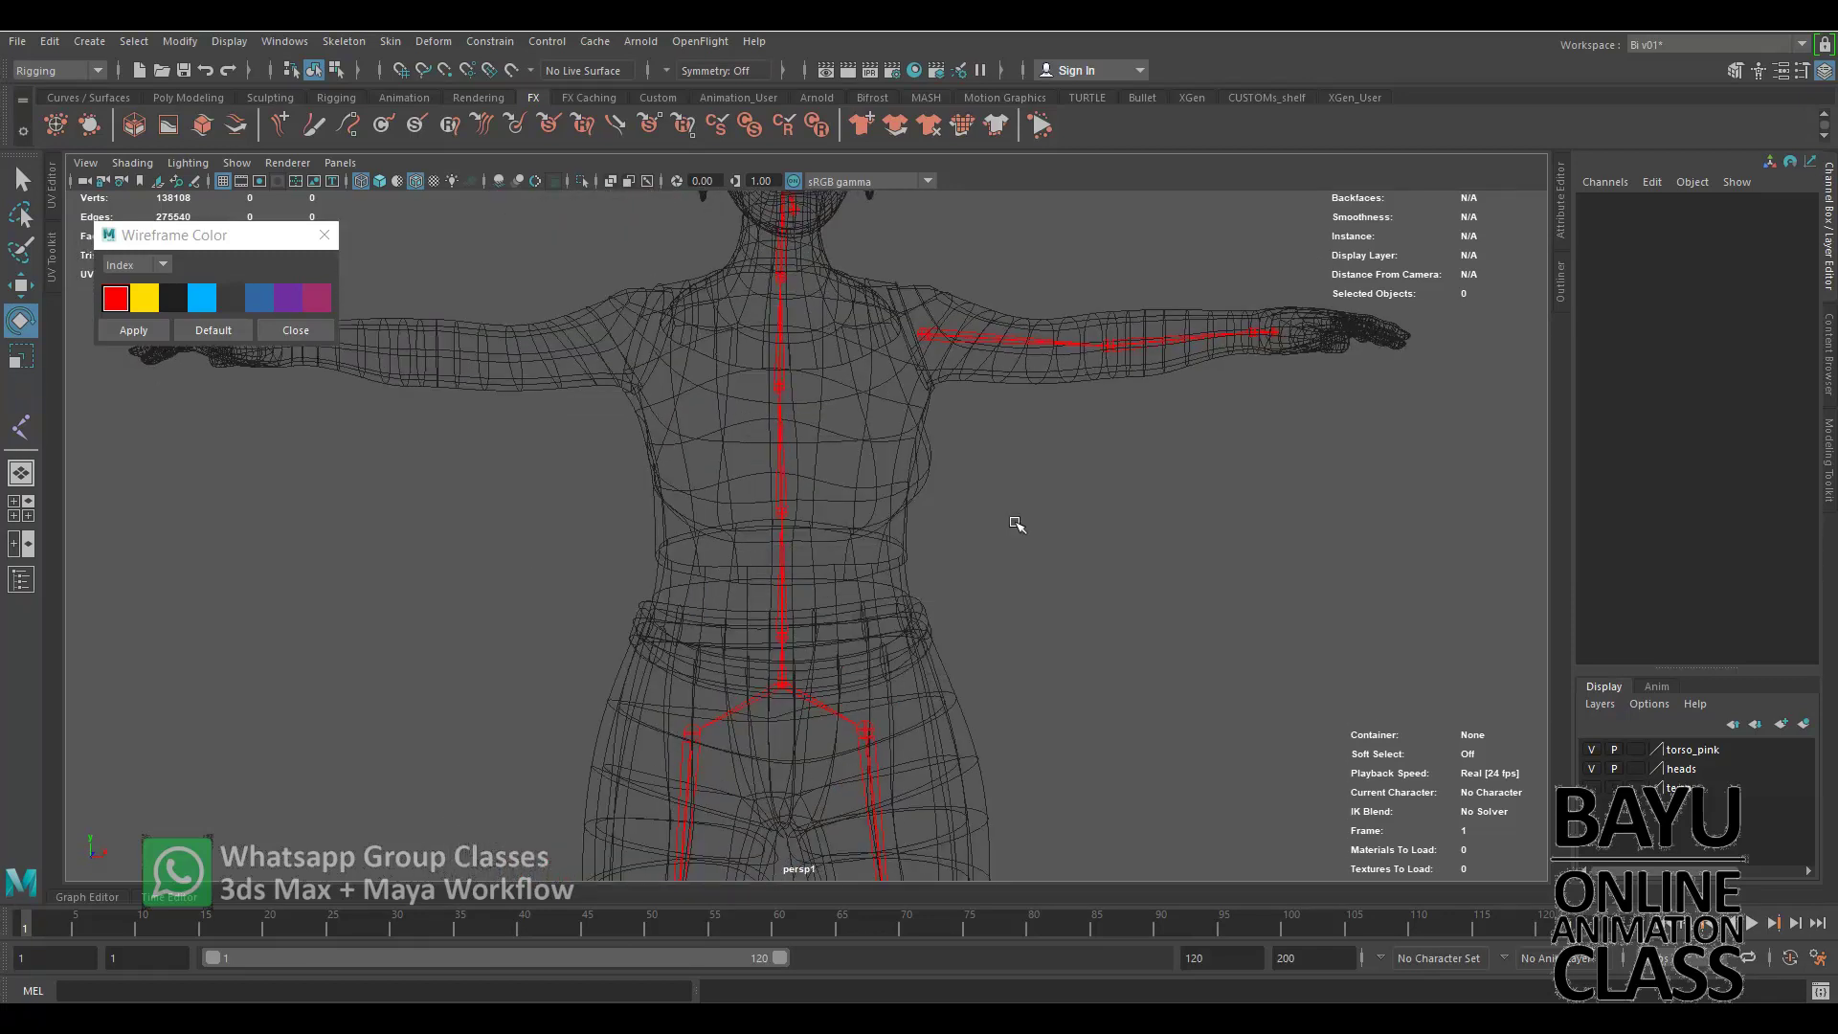
key("space")
left_click_drag(1017, 525, 1017, 569)
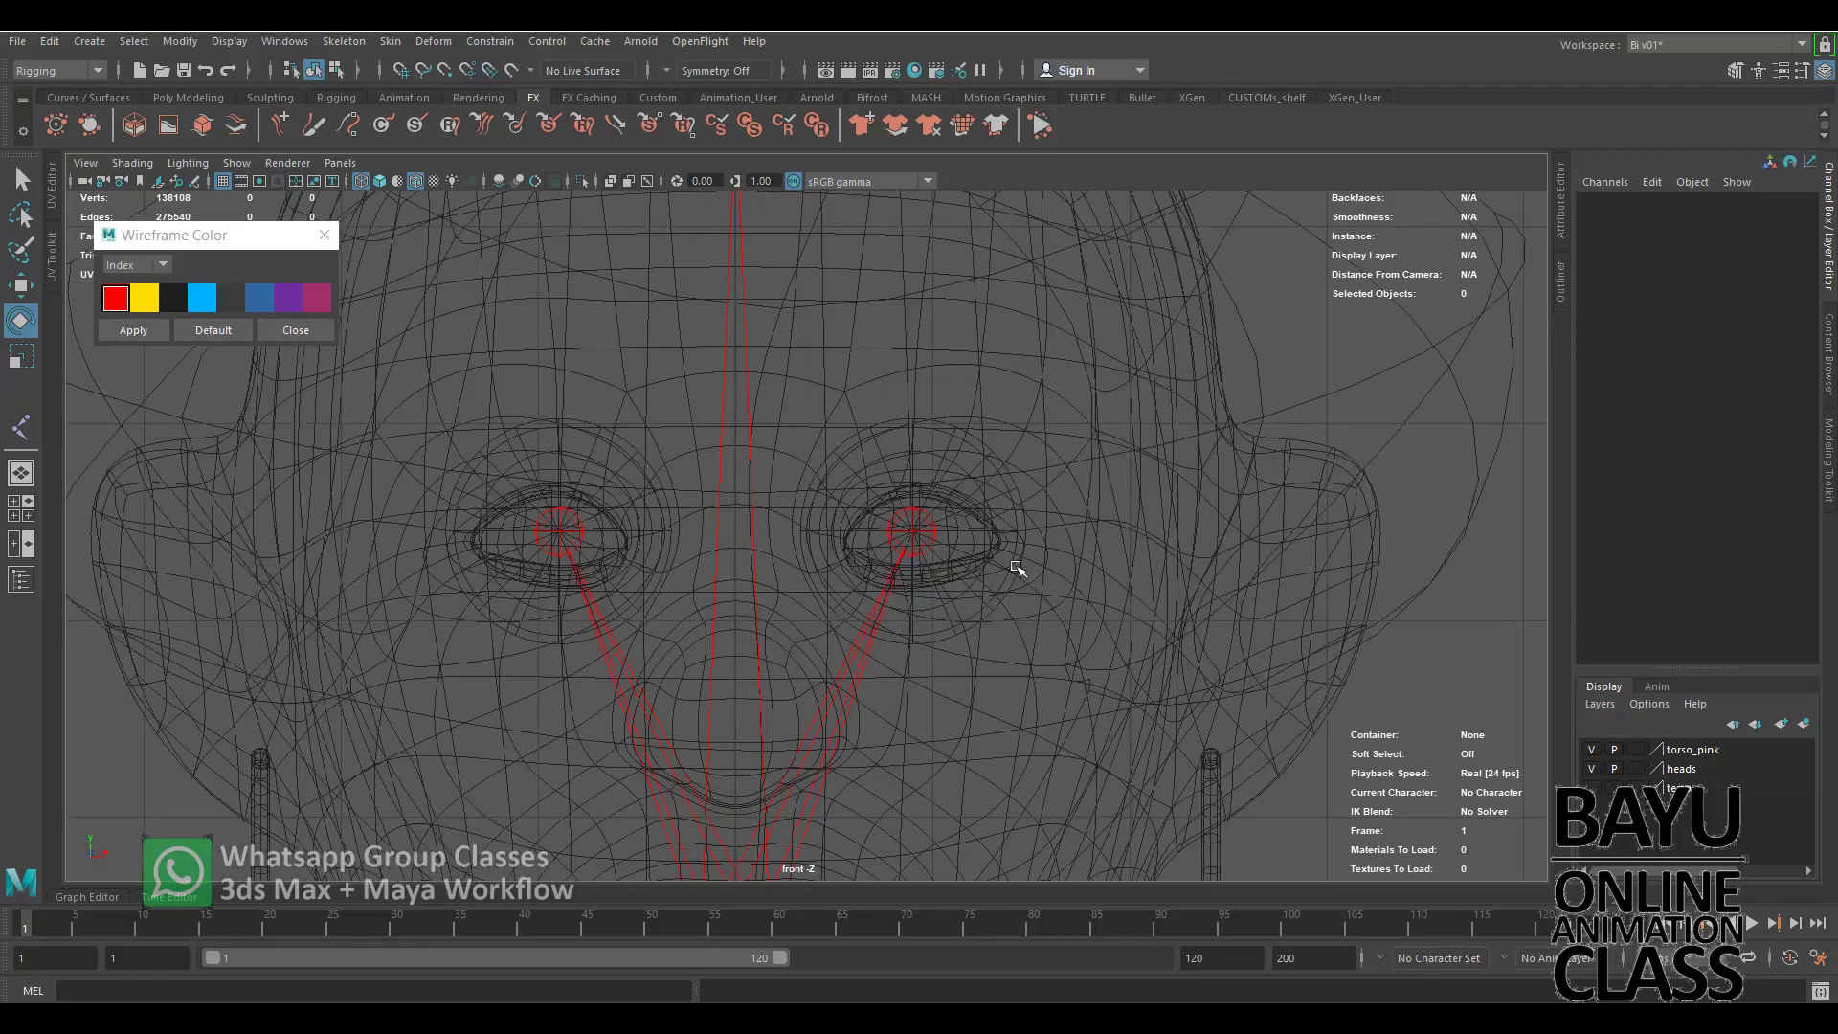
Zoom the front view onto the chest and arm and activate the Create Joints tool.
right_click_drag(1016, 569, 917, 475, "alt")
middle_click_drag(917, 475, 850, 400, "alt")
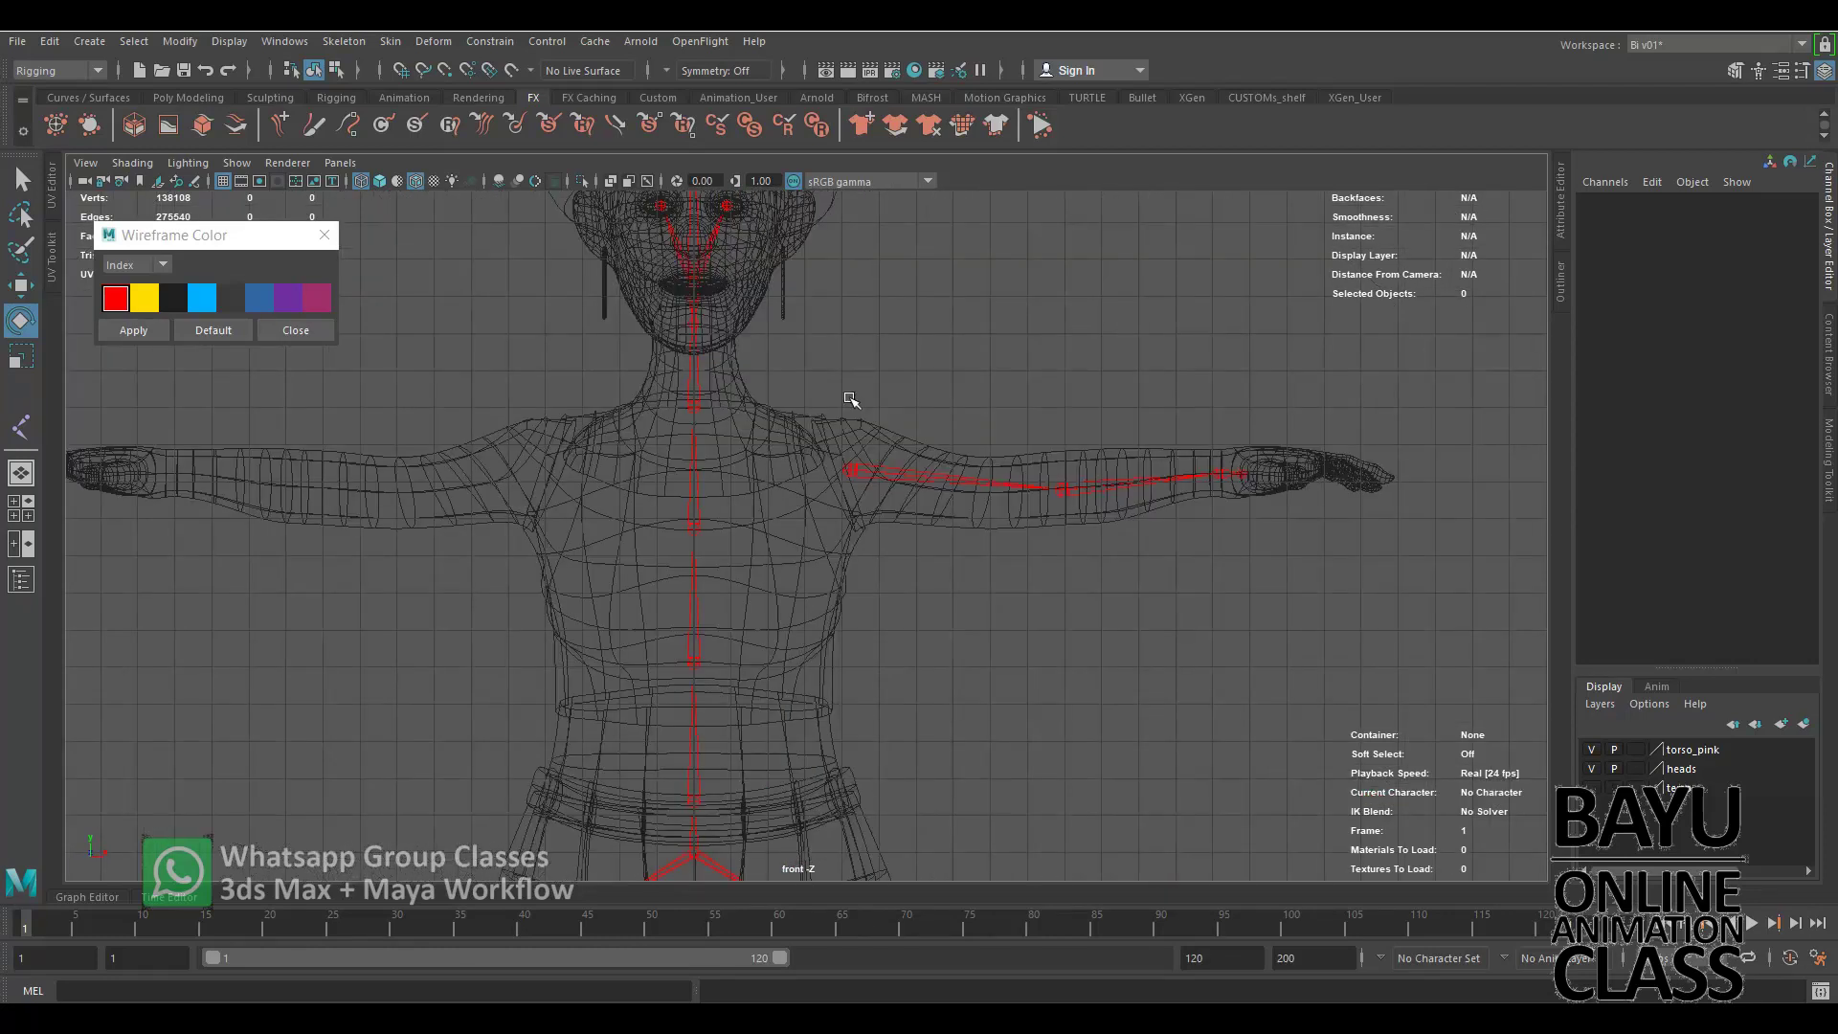
right_click_drag(850, 400, 879, 421, "alt")
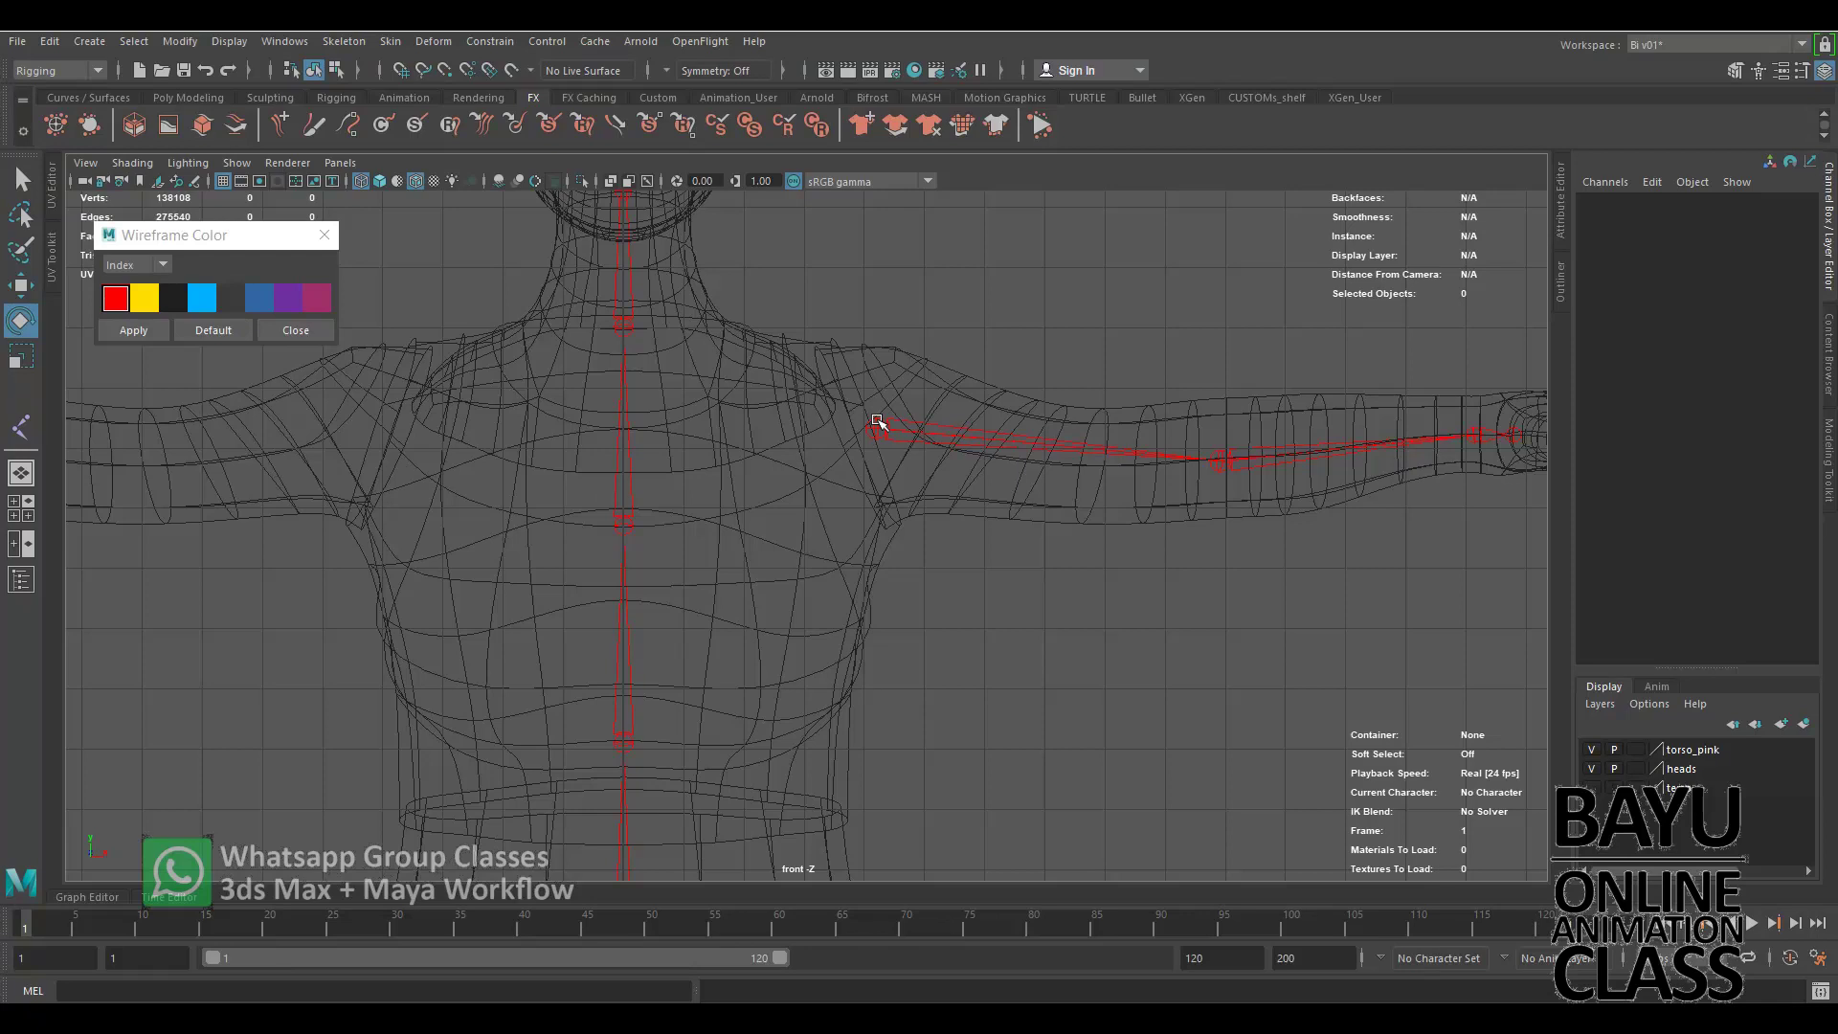
left_click(22, 429)
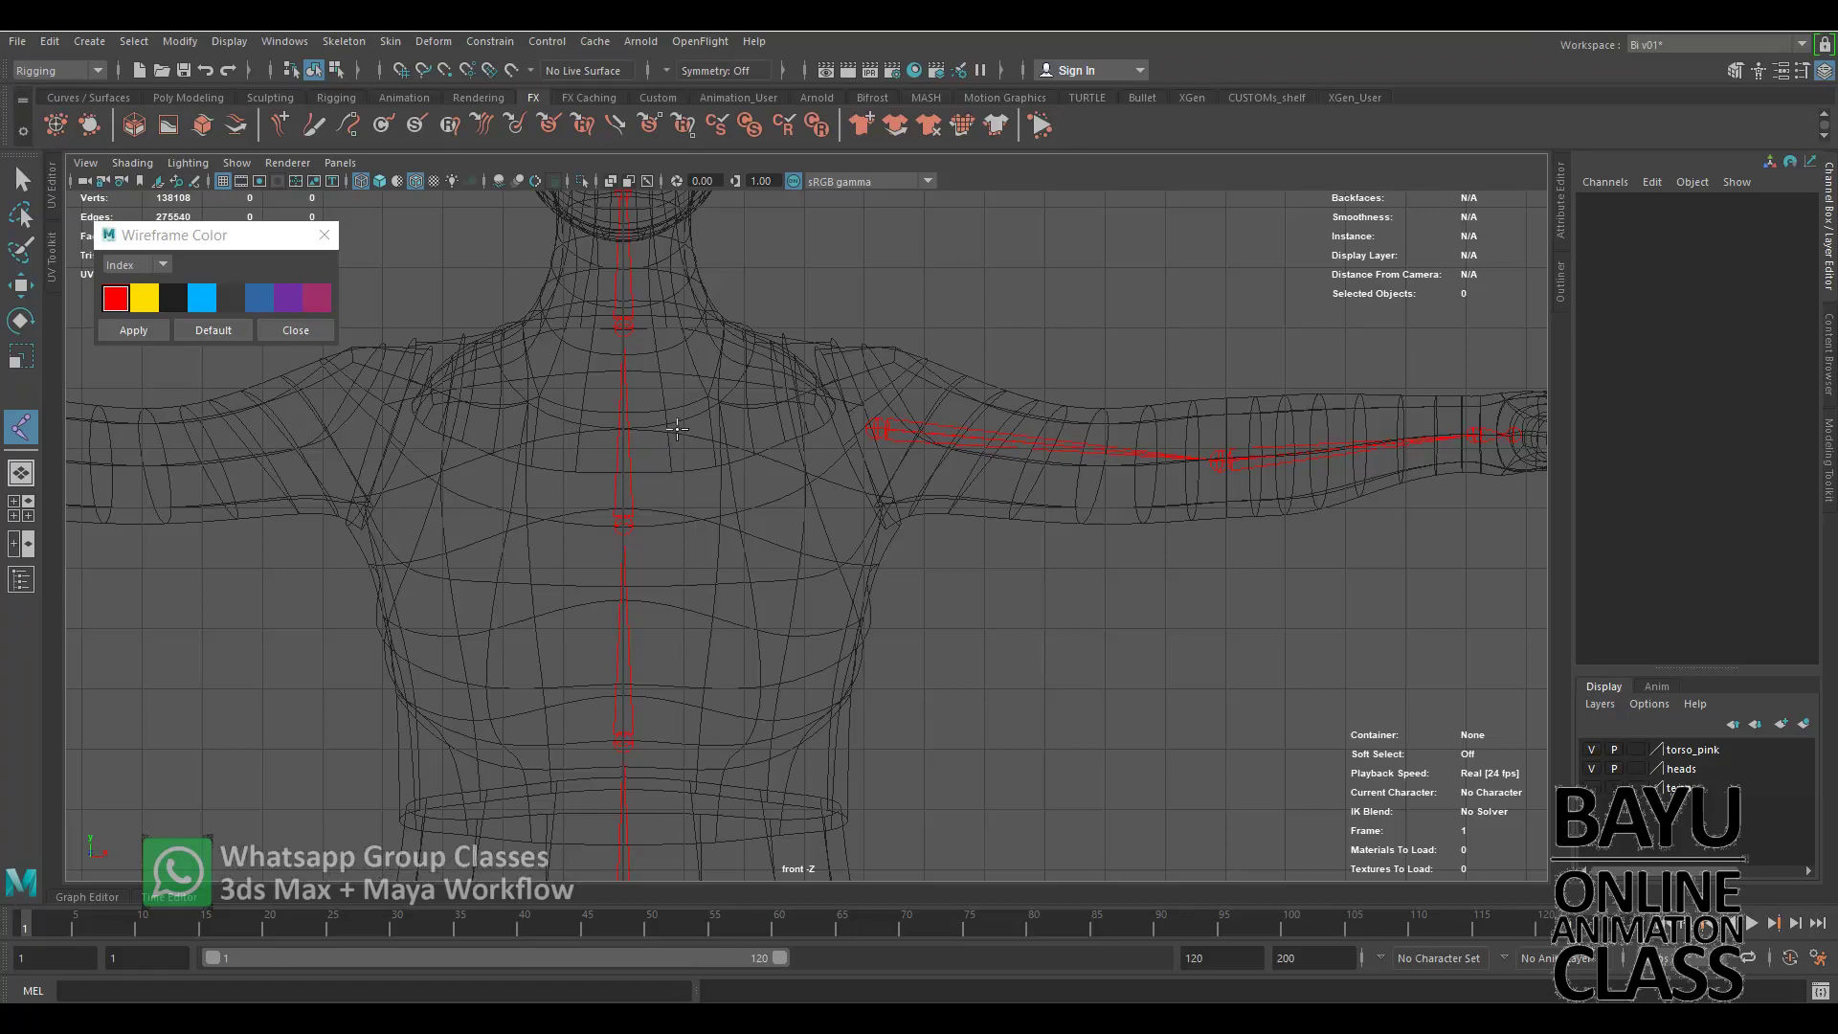
Place new clavicle joint31 at the upper chest in the front view and switch to perspective.
left_click(677, 430)
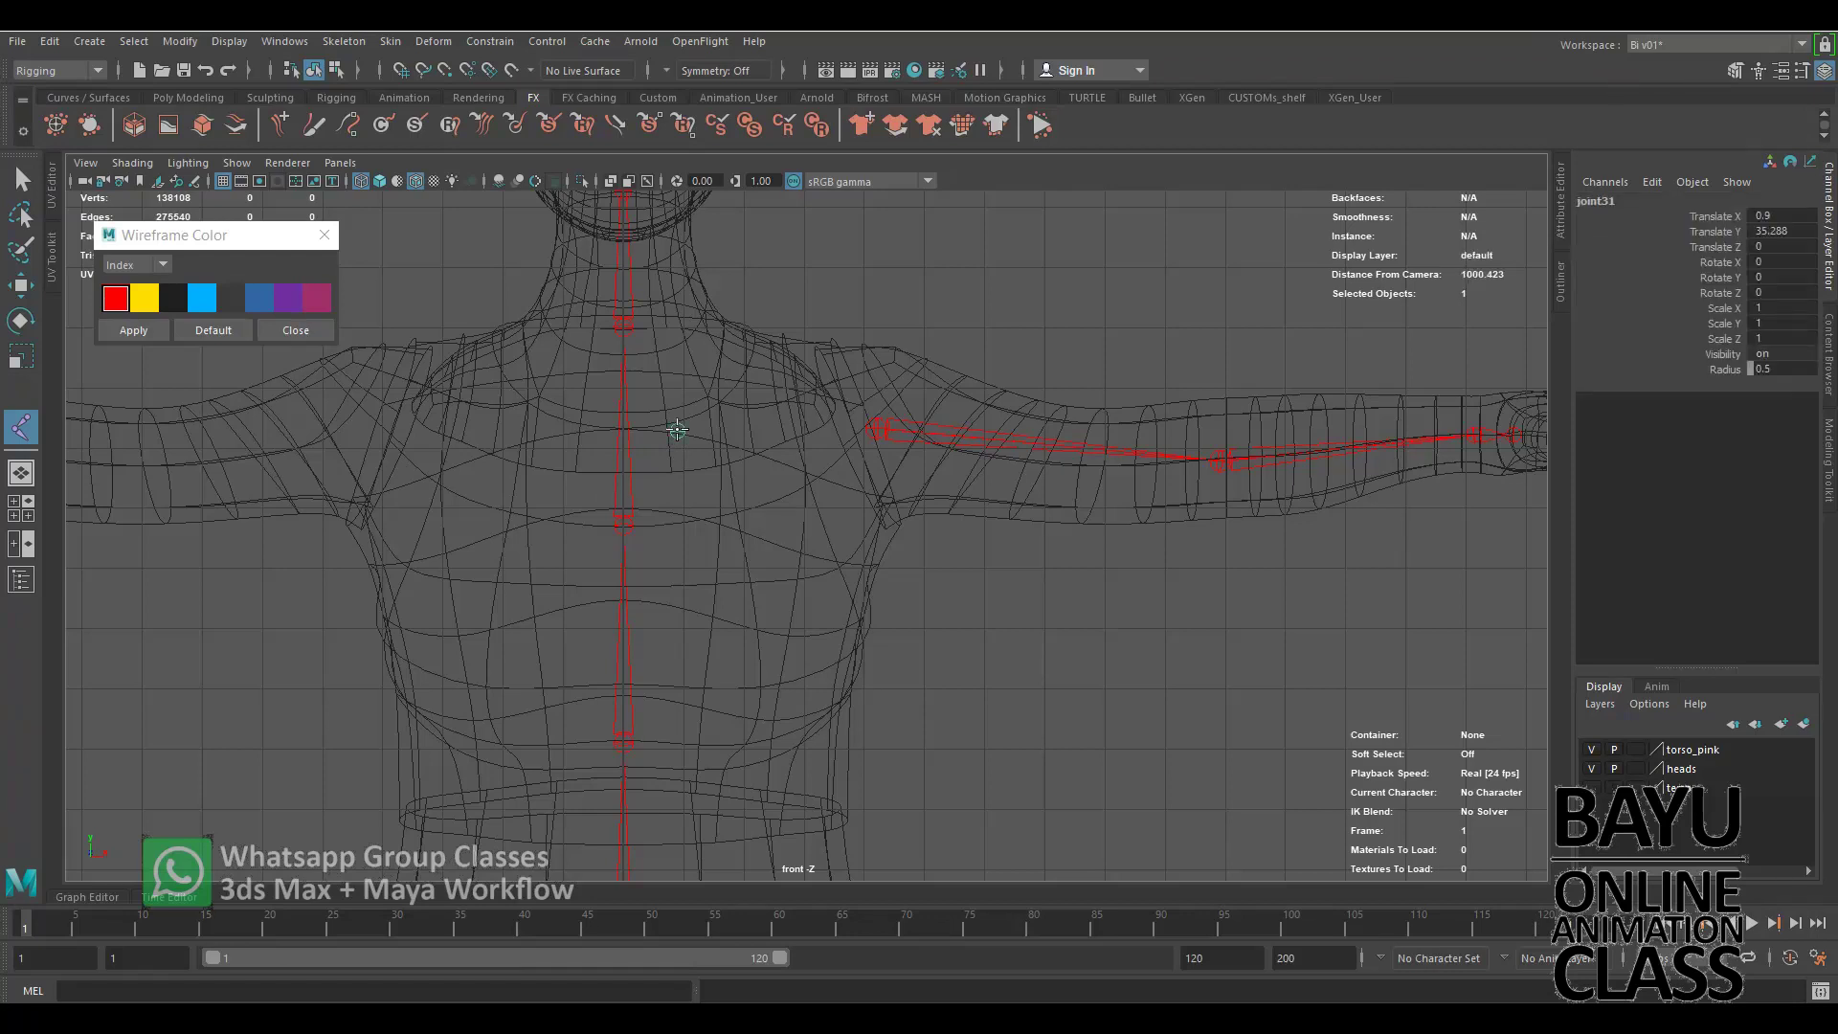
key("e")
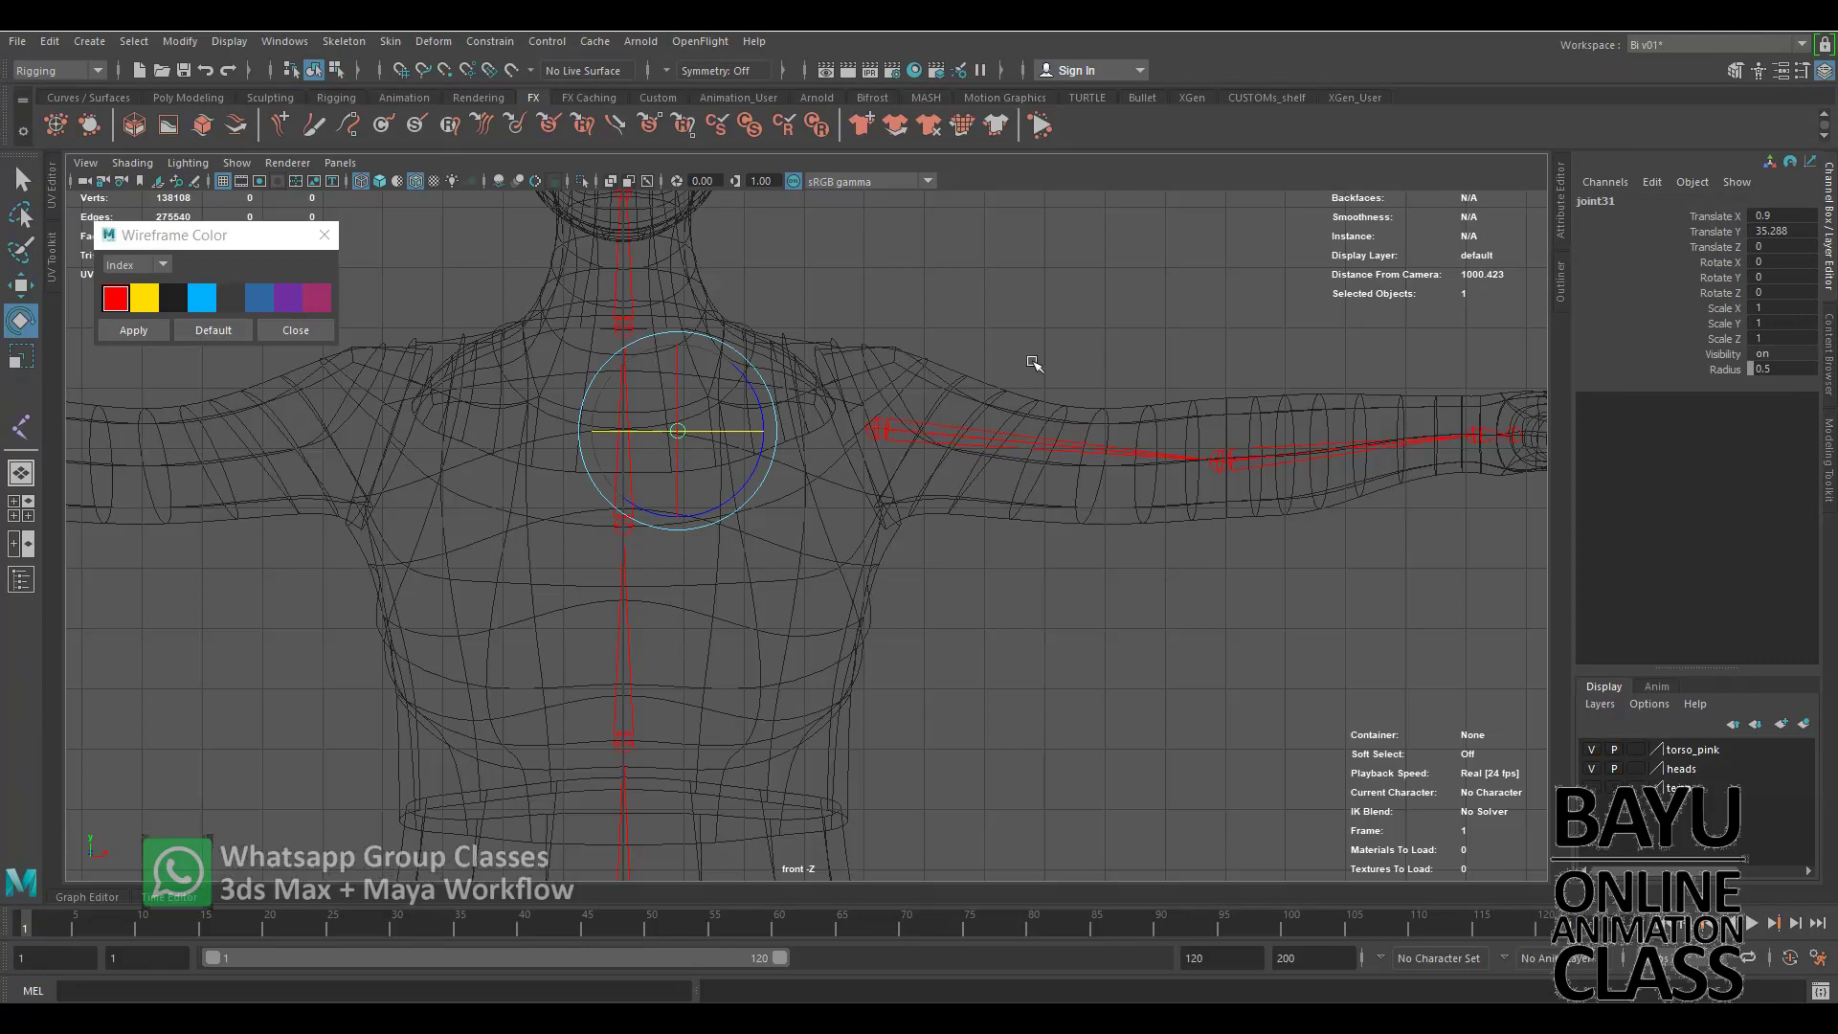
key("space")
left_click_drag(1026, 360, 1025, 301)
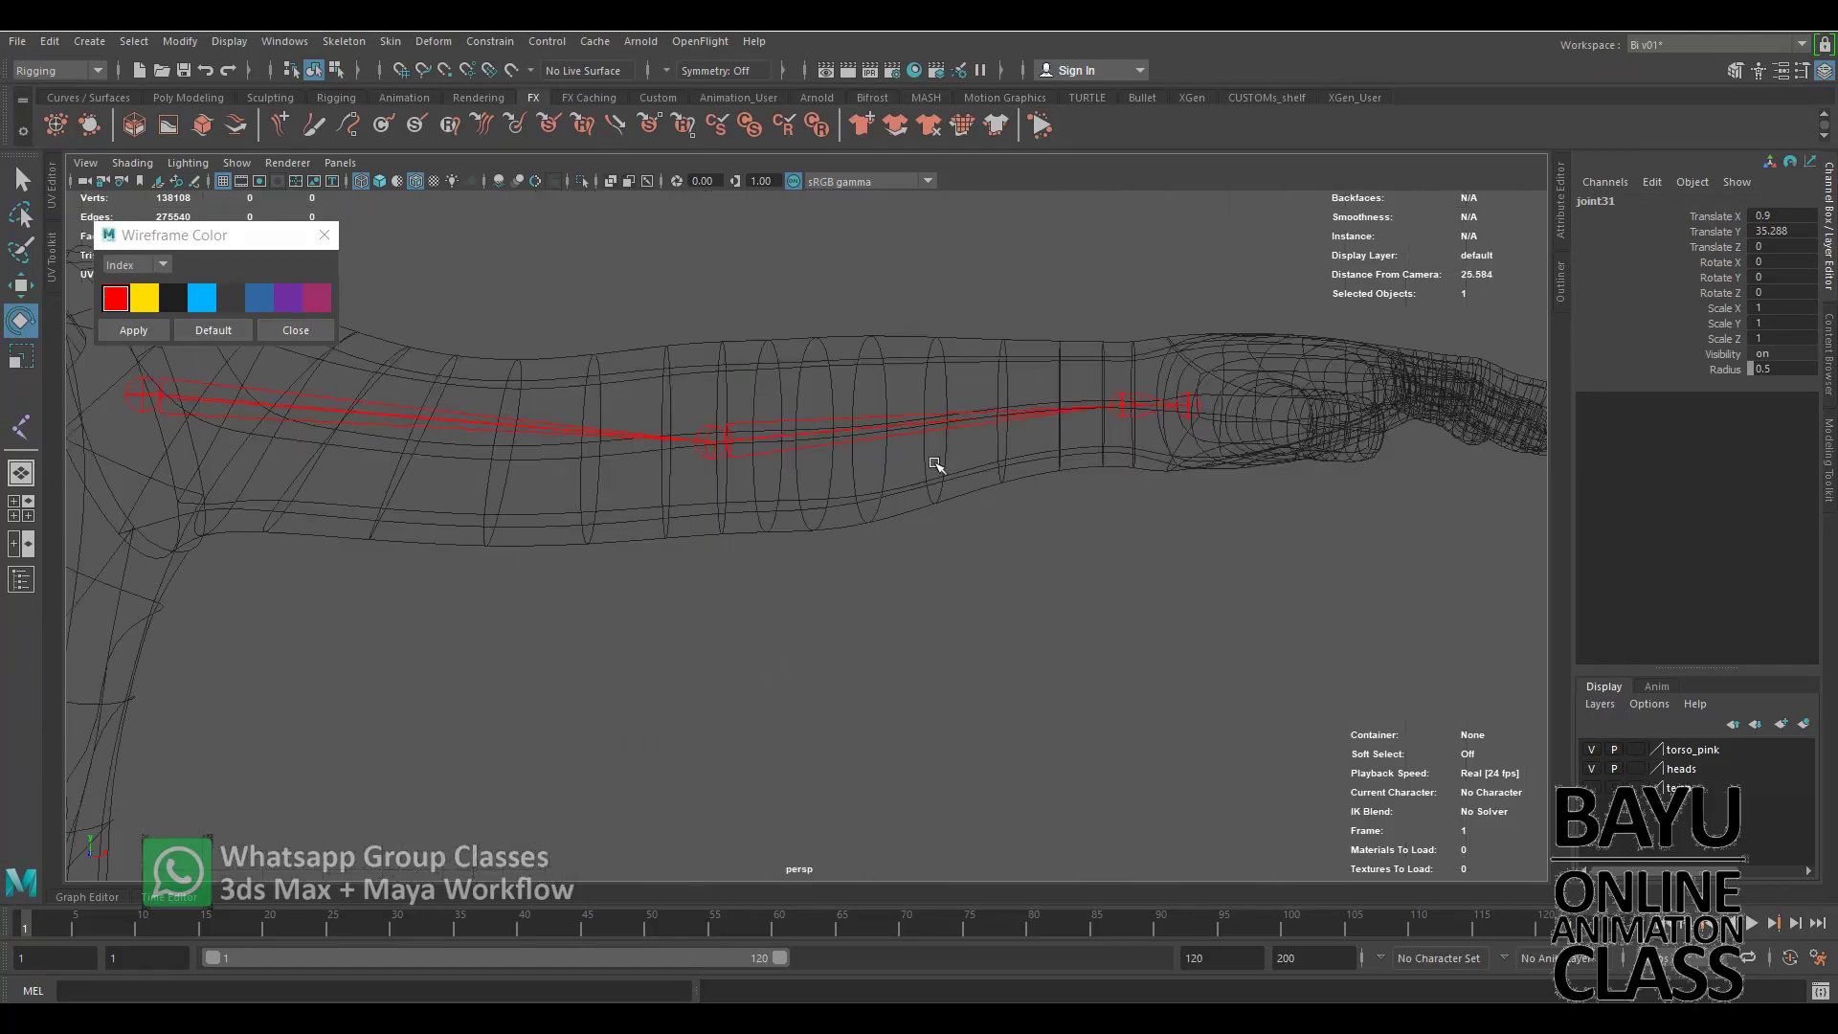
scroll(905, 476, "down", 3)
scroll(890, 505, "down", 3)
scroll(936, 484, "down", 3)
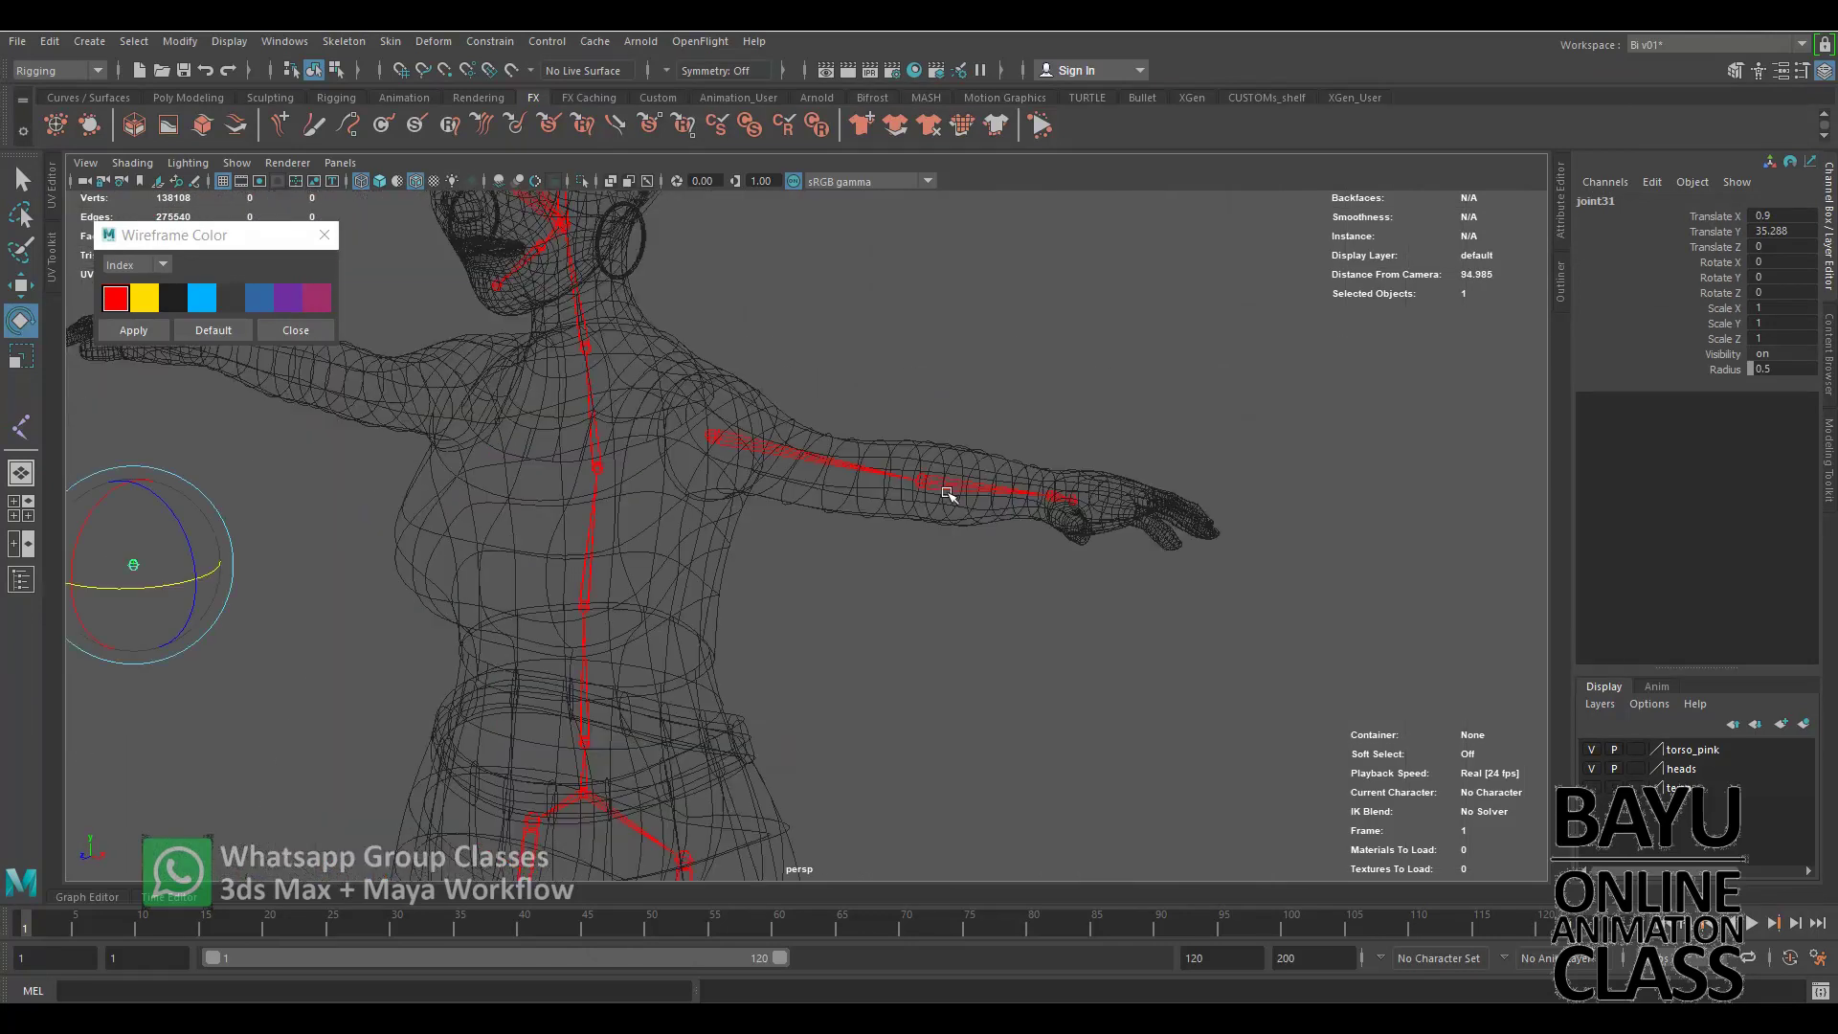
Move joint31 back in depth to Translate Z -16.166 so it sits inside the chest.
key("w")
mouse_move(542, 537)
left_mouse_down("alt")
mouse_move(205, 603)
mouse_move(670, 462)
mouse_move(677, 574)
mouse_move(749, 549)
mouse_move(682, 485)
left_mouse_up("alt")
scroll(686, 536, "up", 4)
scroll(686, 558, "up", 3)
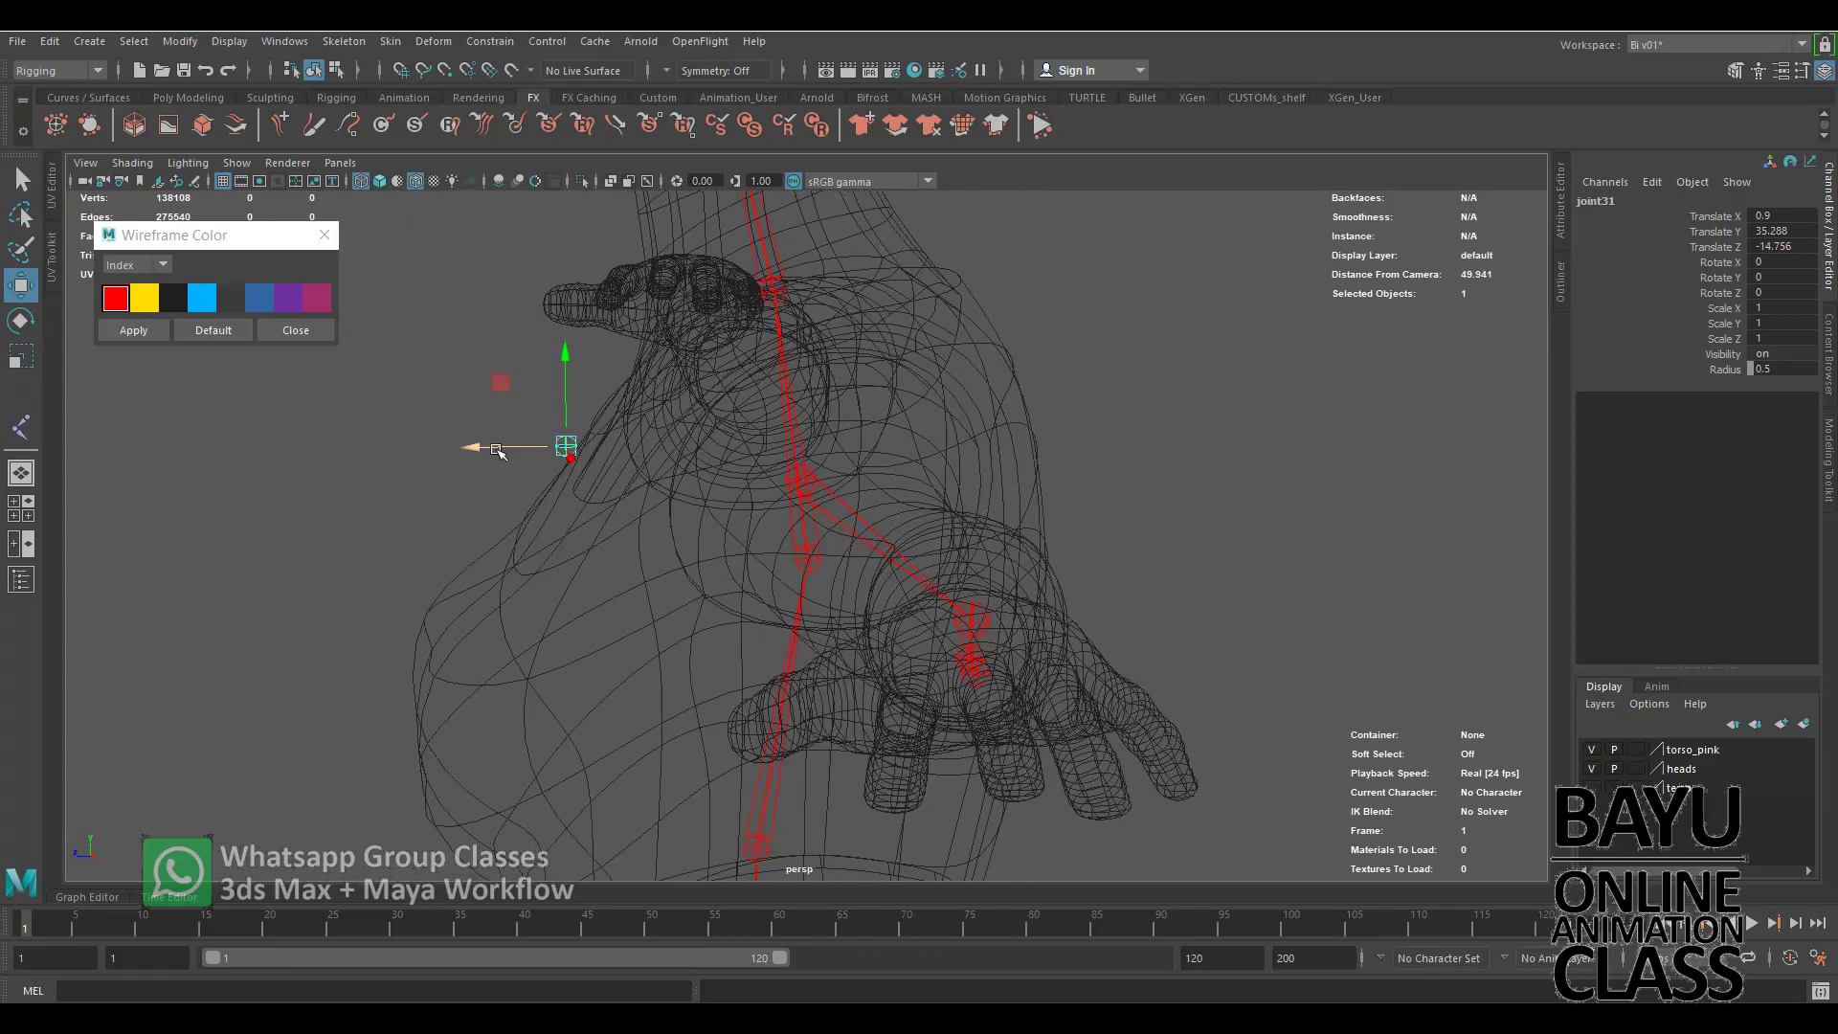
mouse_move(497, 450)
left_mouse_down()
mouse_move(614, 501)
mouse_move(644, 475)
mouse_move(756, 475)
mouse_move(718, 503)
mouse_move(643, 501)
mouse_move(596, 459)
mouse_move(617, 474)
left_mouse_up()
mouse_move(745, 524)
left_mouse_down("alt")
mouse_move(883, 522)
mouse_move(1156, 402)
left_mouse_up("alt")
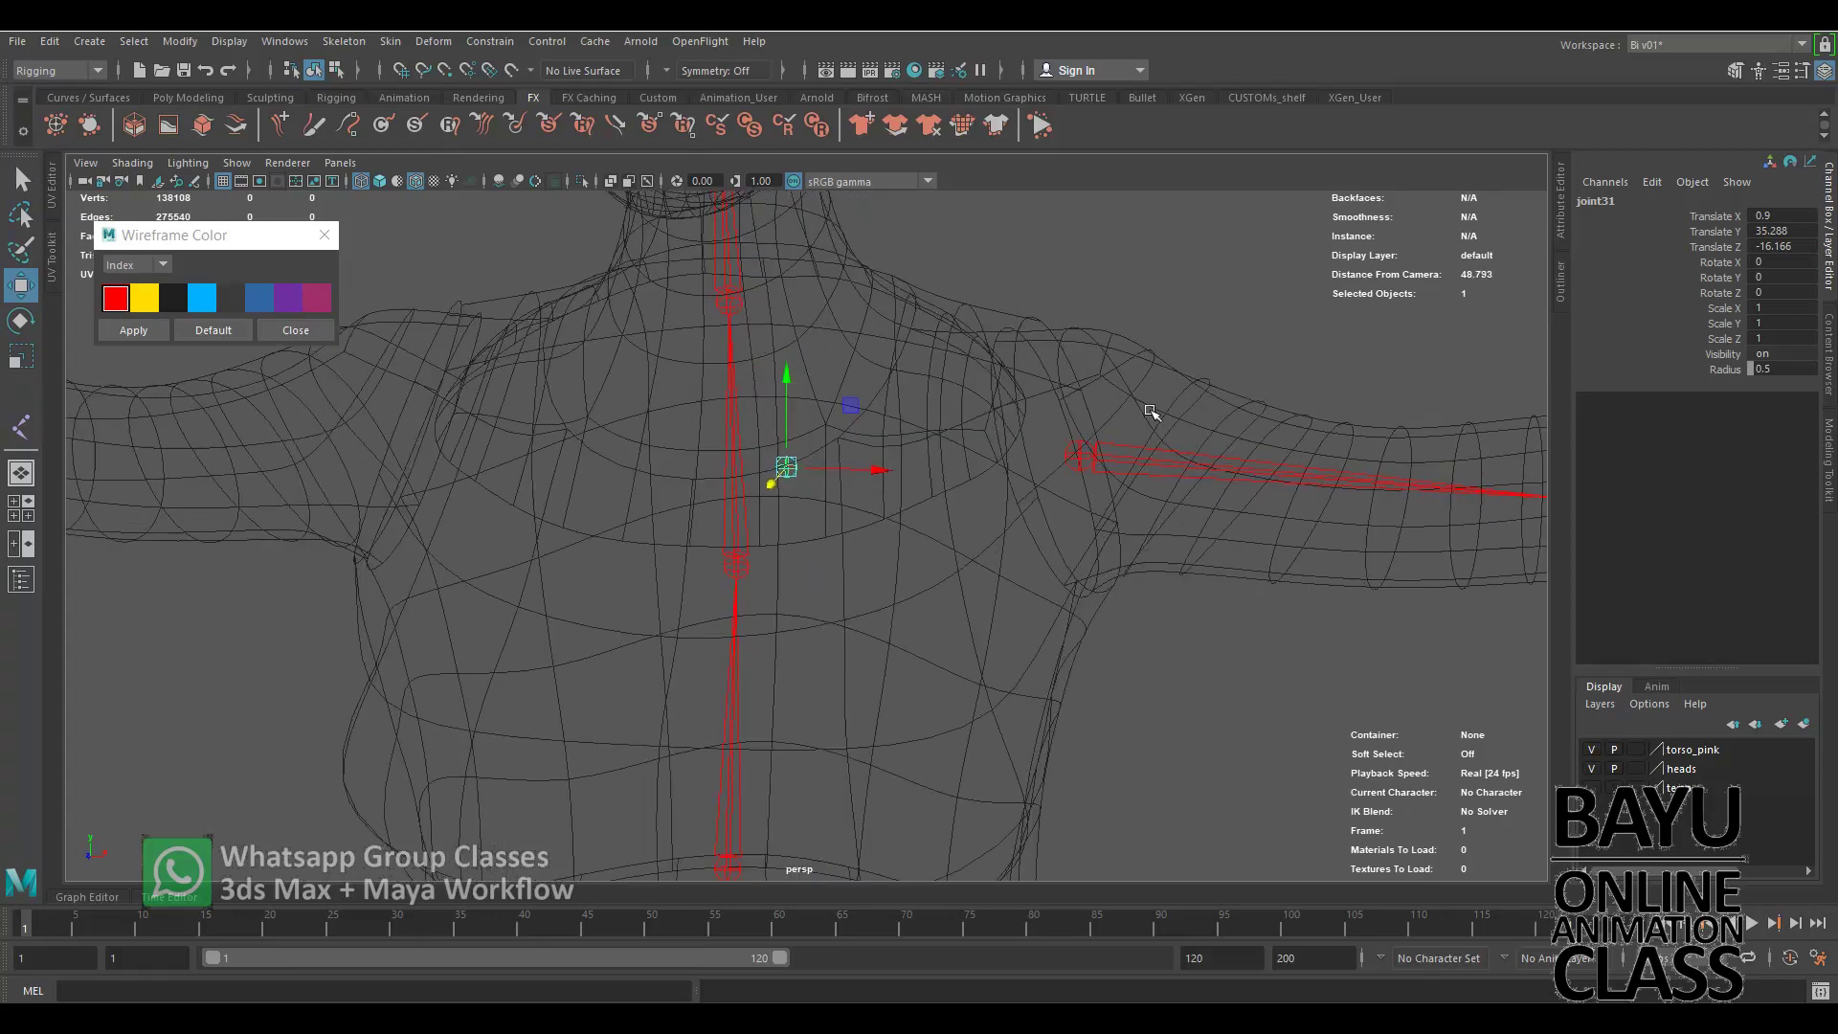
Parent the arm chain's shoulder joint under clavicle joint31.
left_click(1101, 462)
left_click(783, 471, "shift")
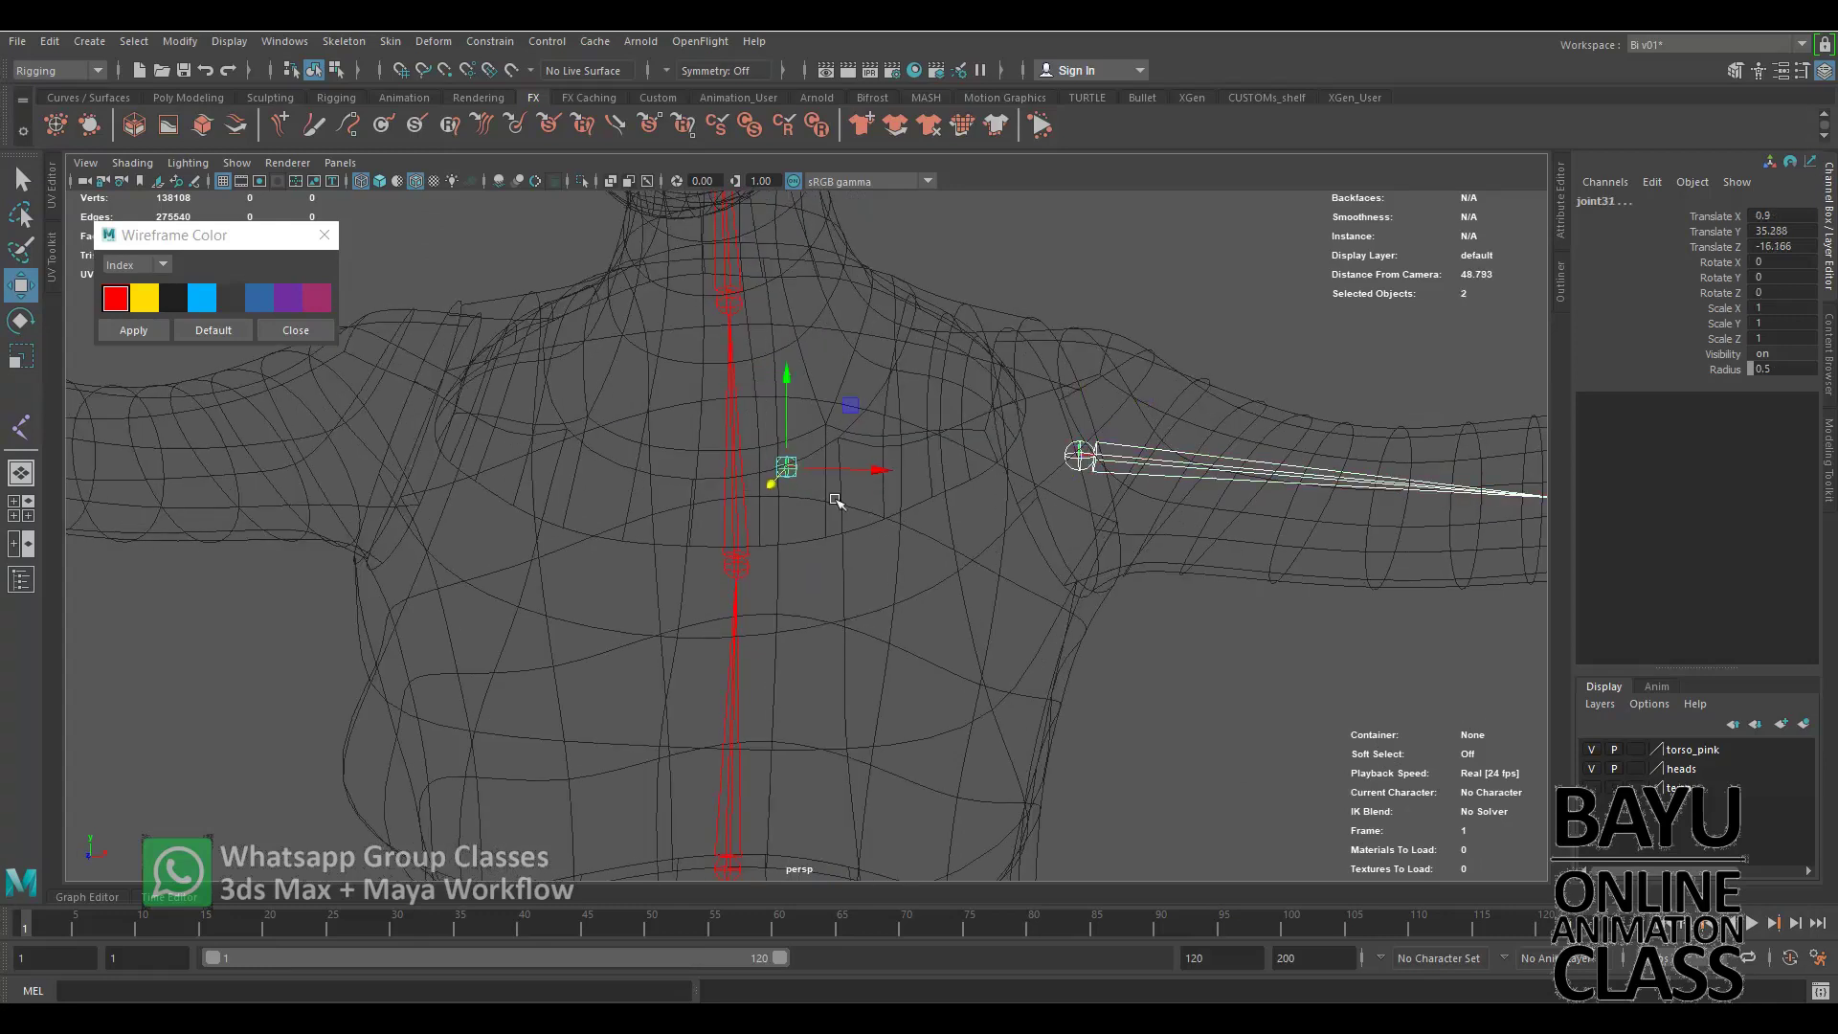
key("p")
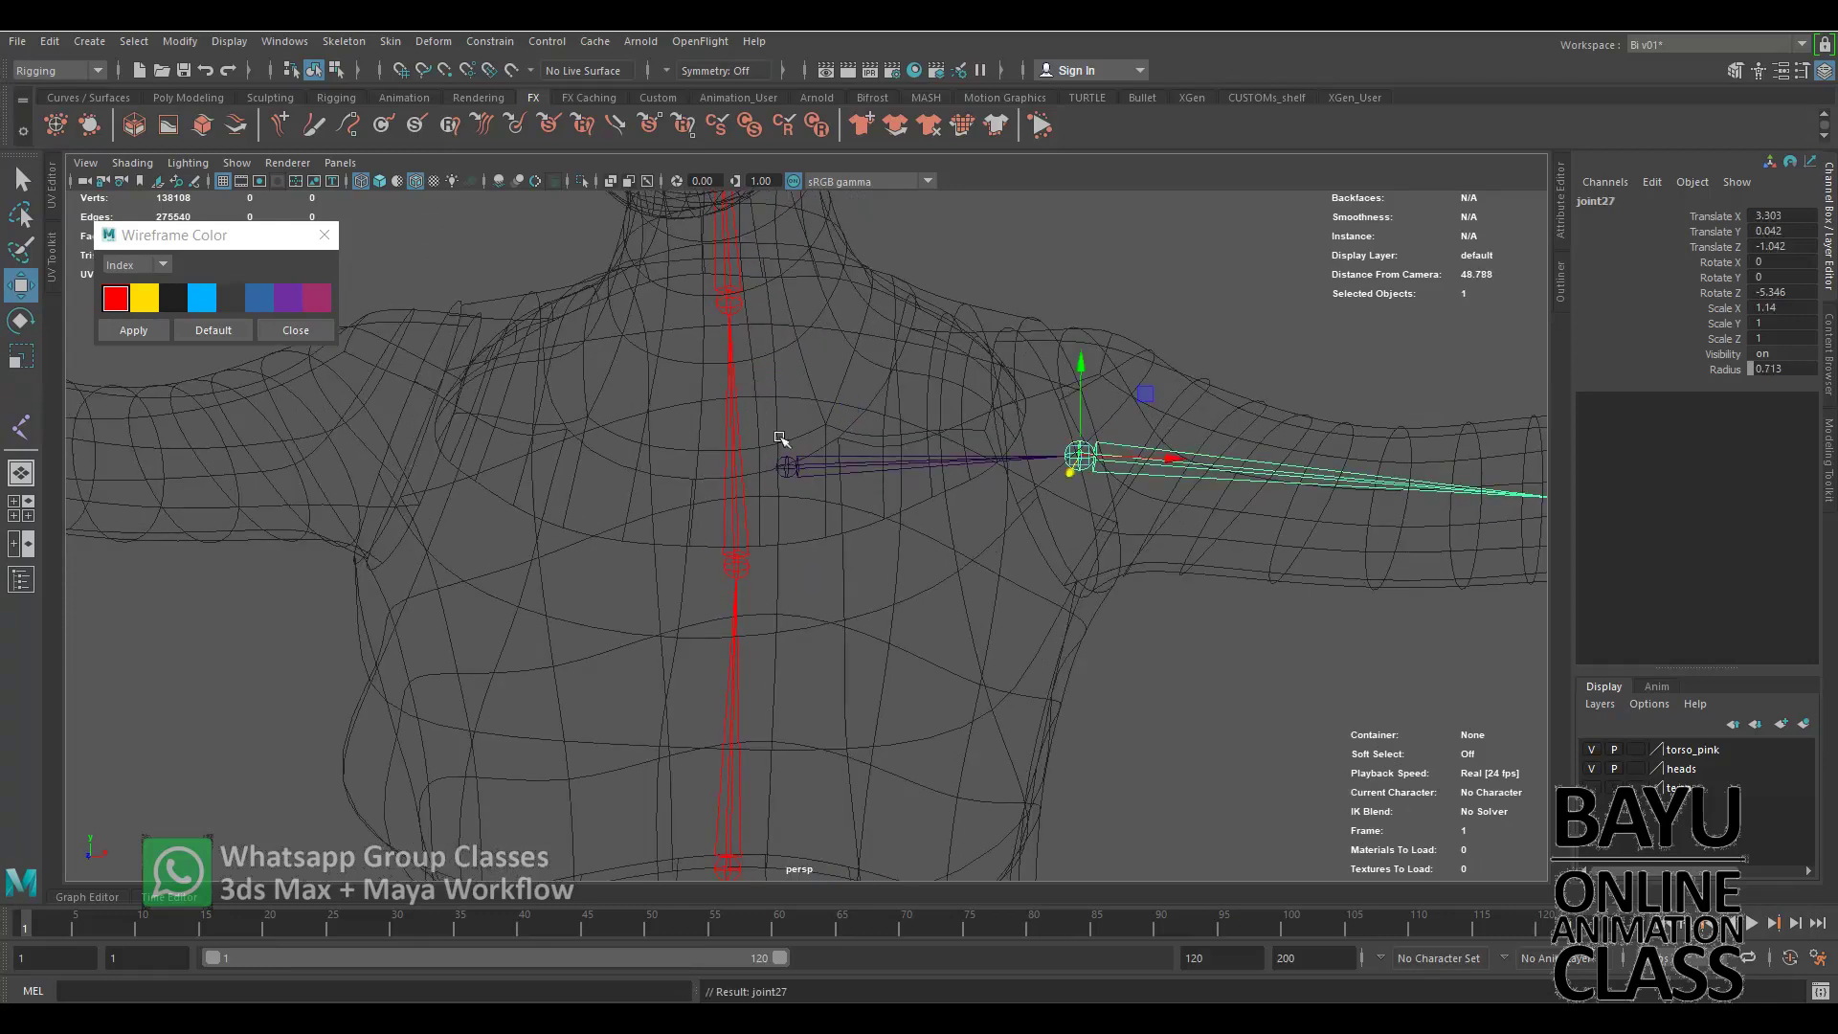
Parent clavicle joint31 under the neck joint, then reselect the clavicle and arm chain.
left_click(787, 459)
left_click(733, 304, "shift")
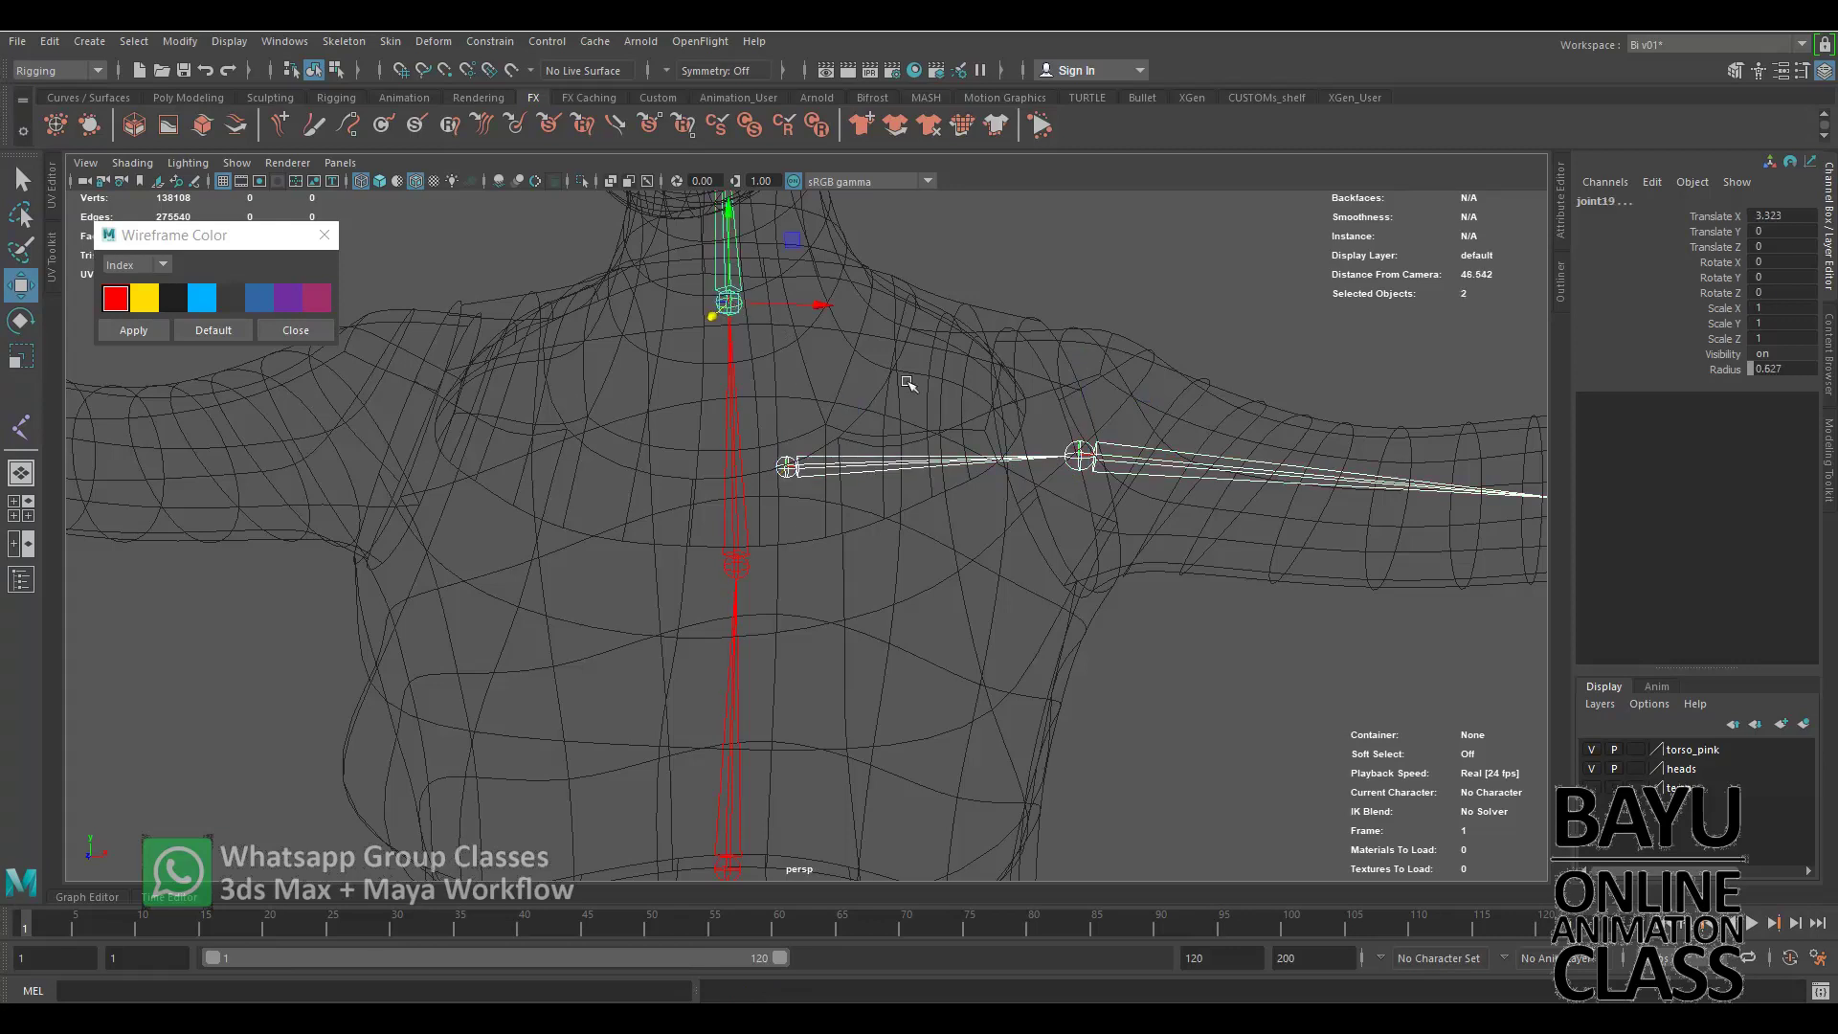
middle_click_drag(905, 383, 836, 435, "alt")
key("ctrl+z")
scroll(837, 435, "down", 3)
mouse_move(838, 435)
left_mouse_down("alt")
mouse_move(955, 552)
mouse_move(789, 537)
left_mouse_up("alt")
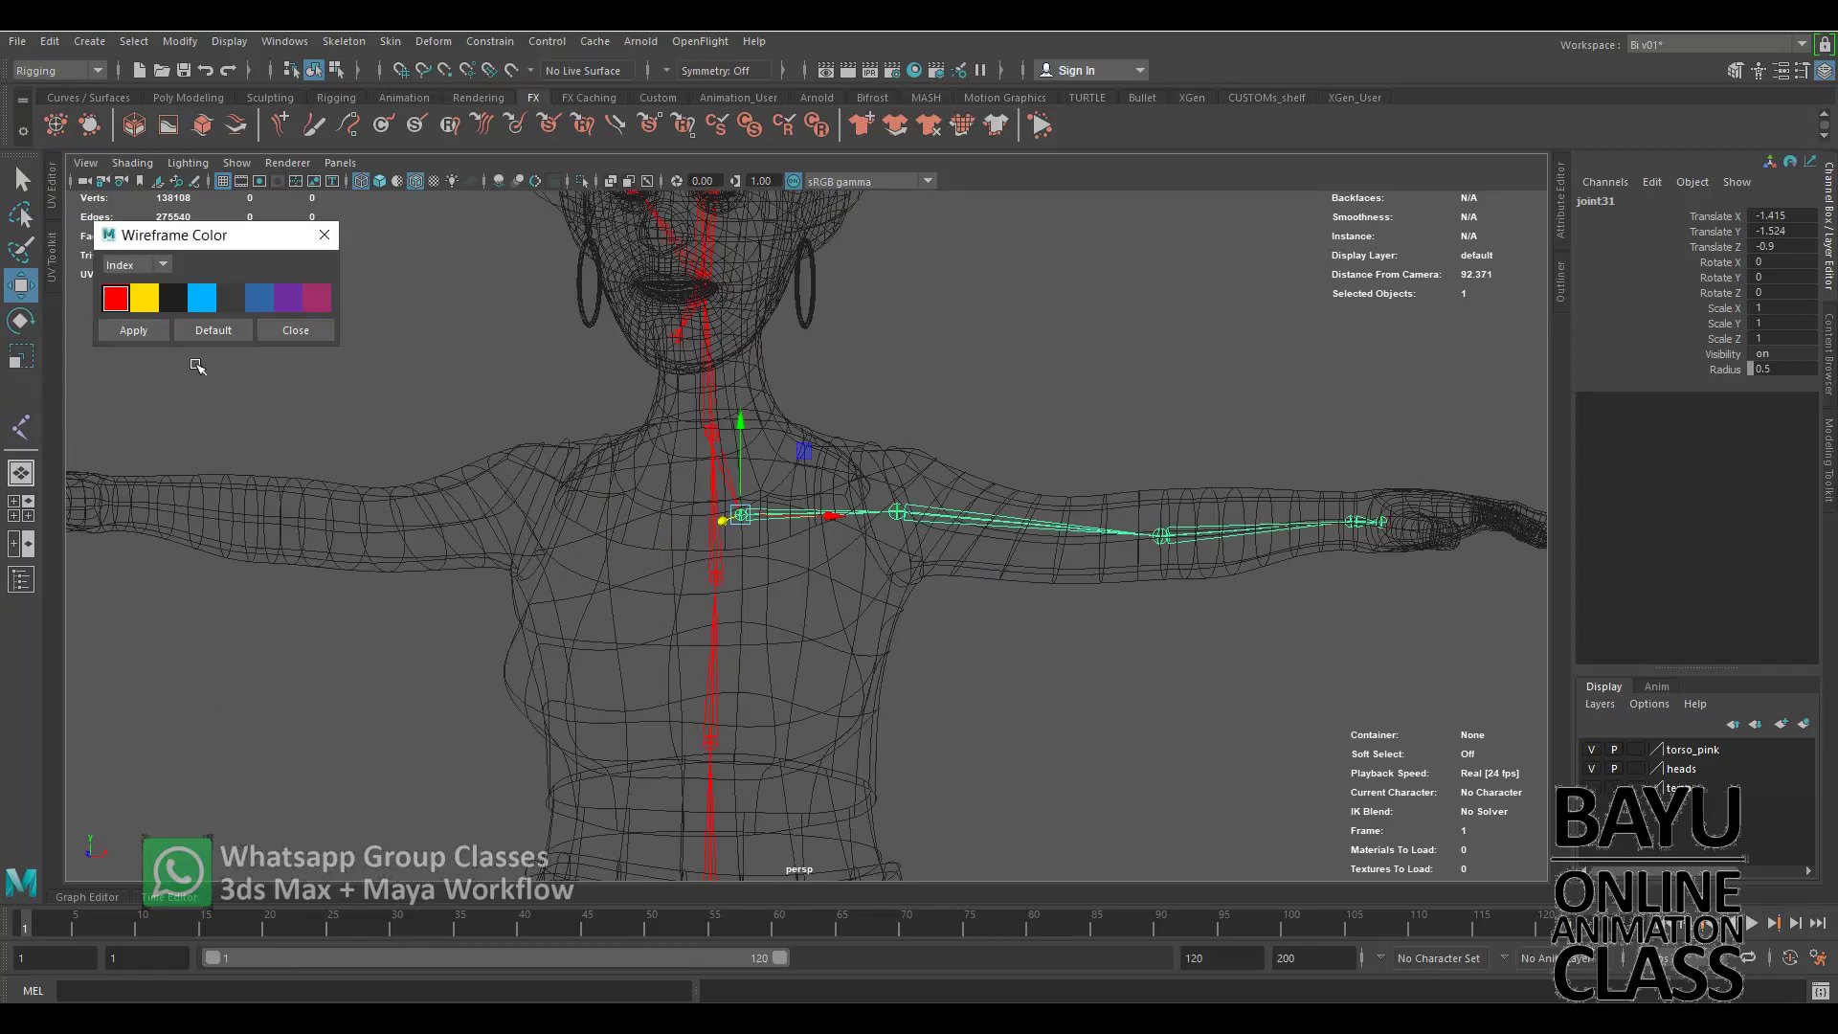
left_click(392, 406)
mouse_move(574, 463)
left_mouse_down("alt")
mouse_move(882, 402)
mouse_move(671, 504)
mouse_move(695, 544)
mouse_move(772, 484)
mouse_move(890, 463)
mouse_move(800, 460)
left_mouse_up("alt")
left_click(766, 423)
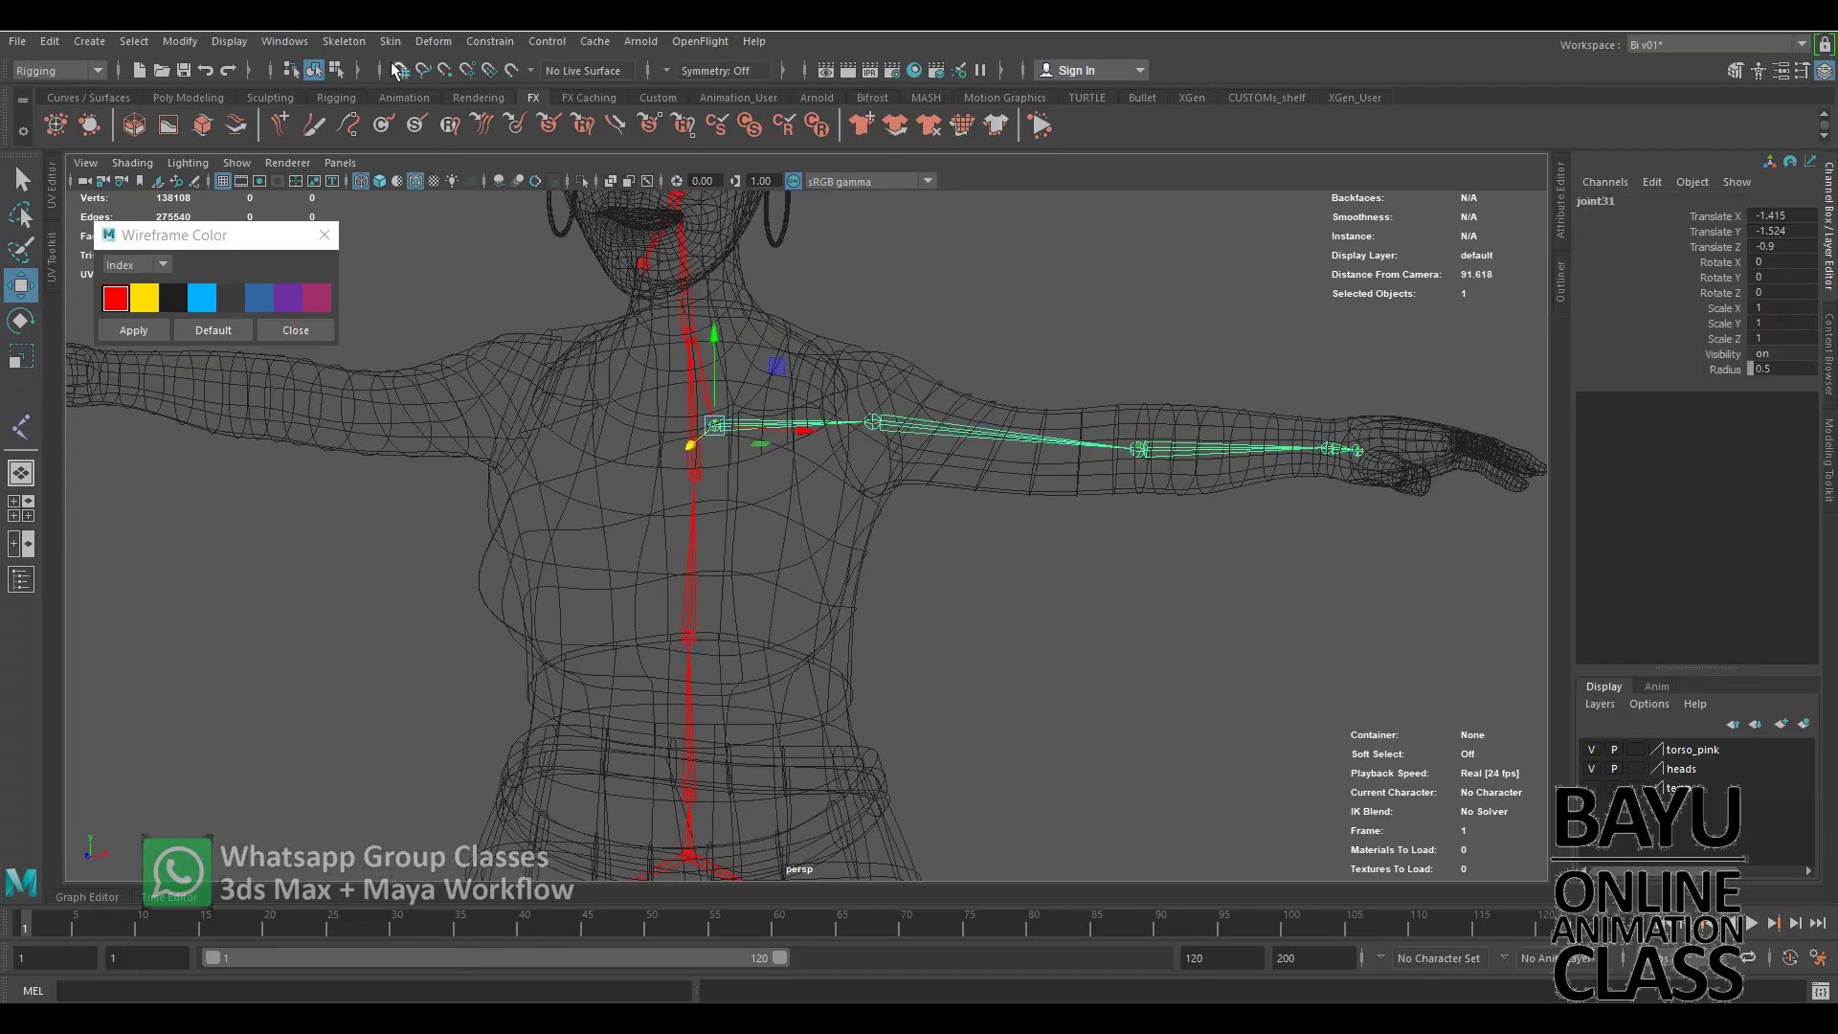
left_click(342, 41)
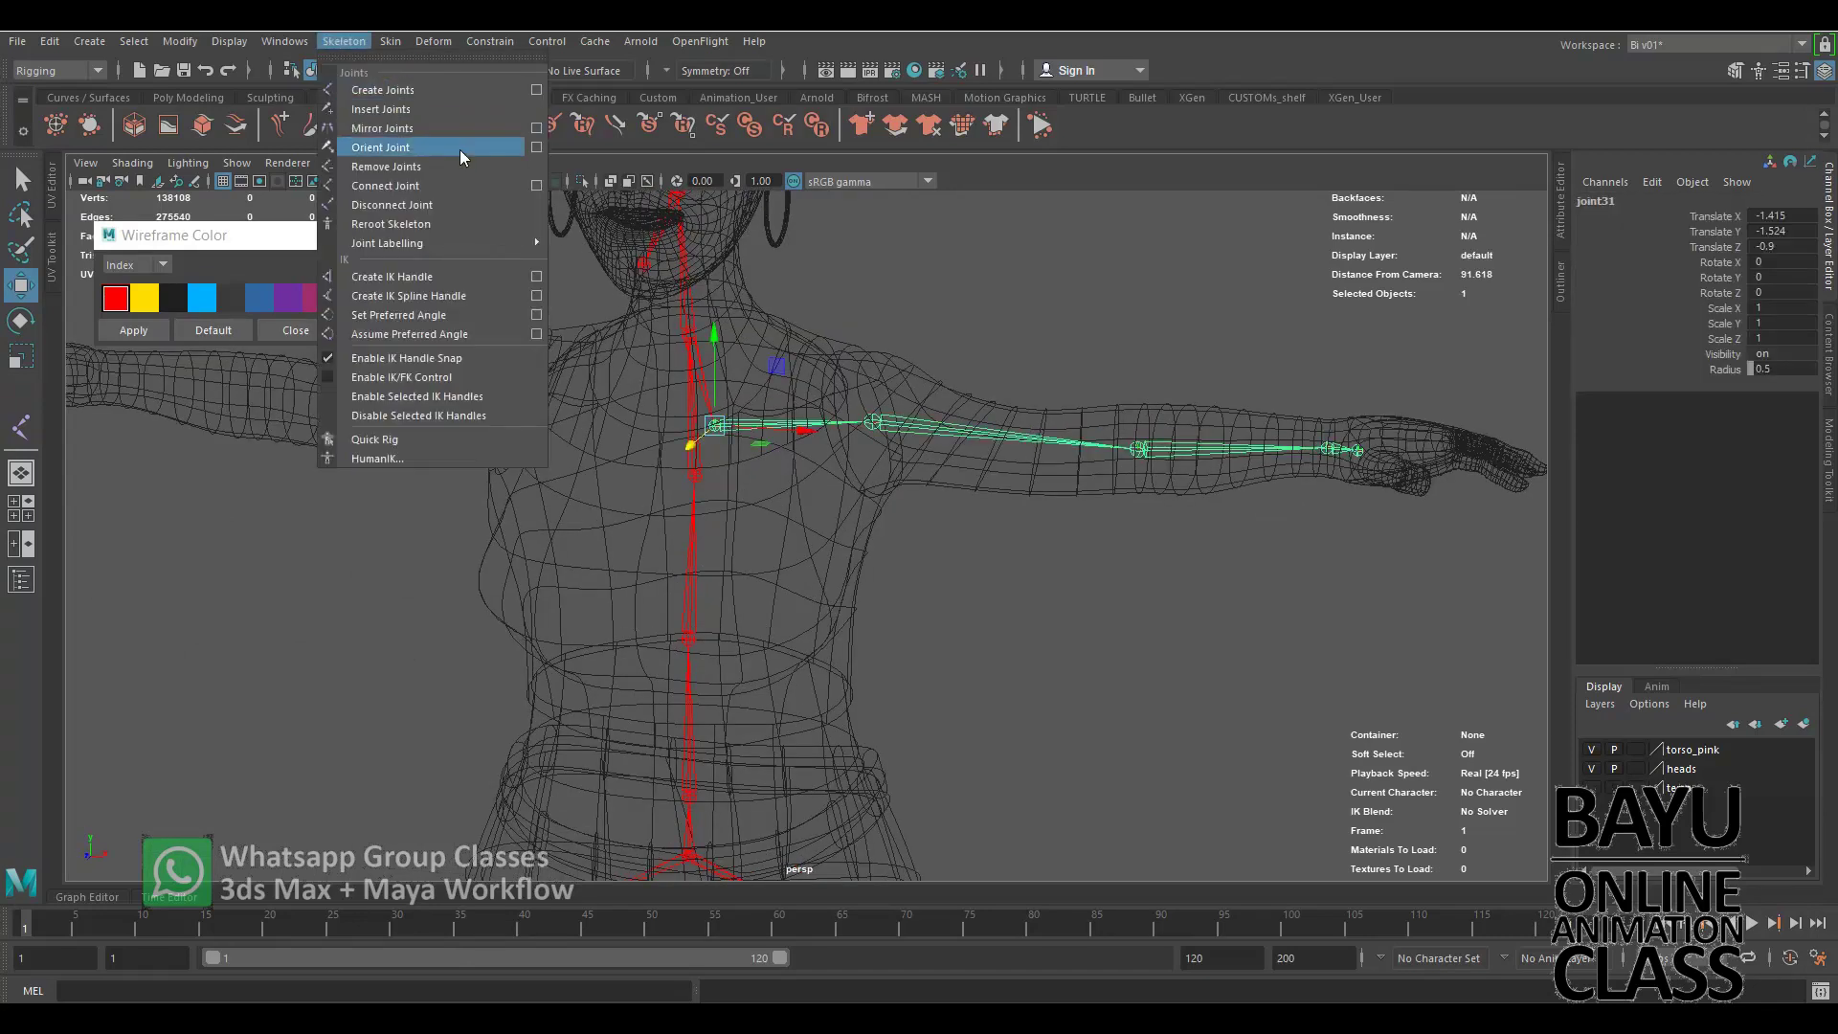
Mirror the clavicle and arm chain with default YZ Mirror Joints settings, creating joint32 to joint36.
left_click(536, 130)
left_click(984, 260)
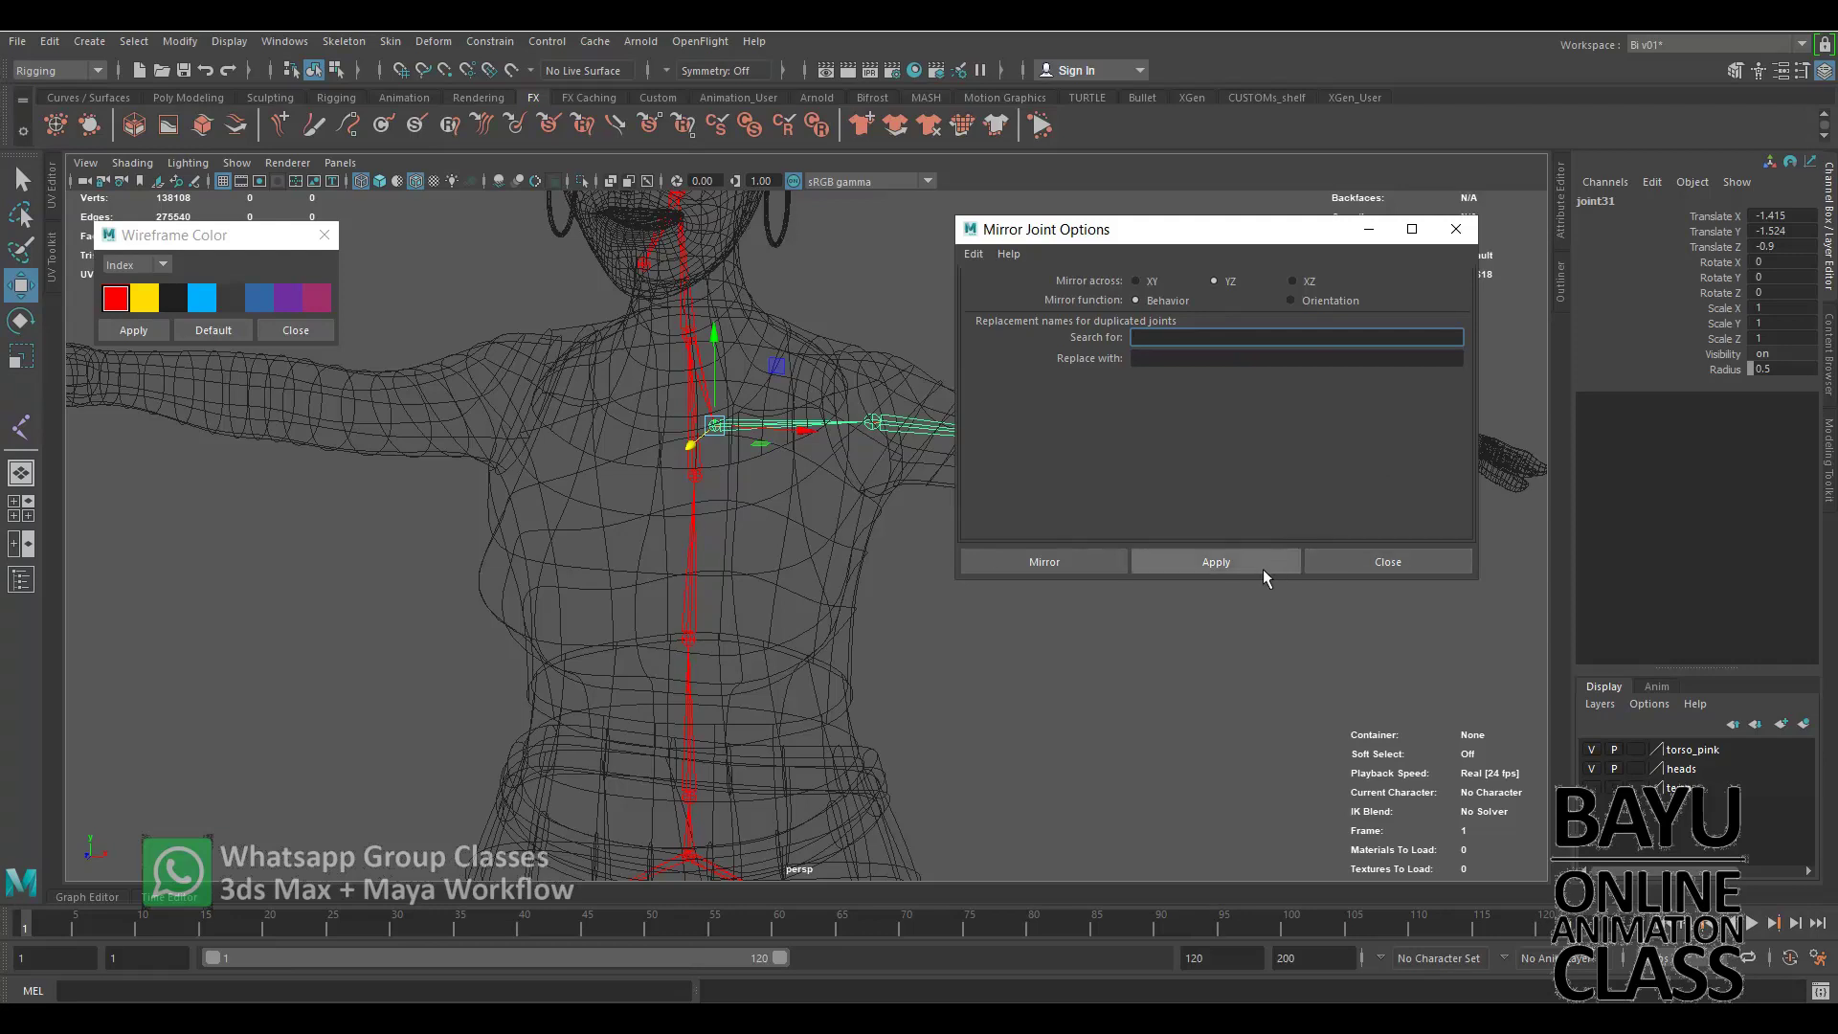
left_click(1388, 562)
left_click(894, 607)
mouse_move(894, 606)
middle_mouse_down("alt")
mouse_move(1122, 560)
mouse_move(1123, 630)
middle_mouse_up("alt")
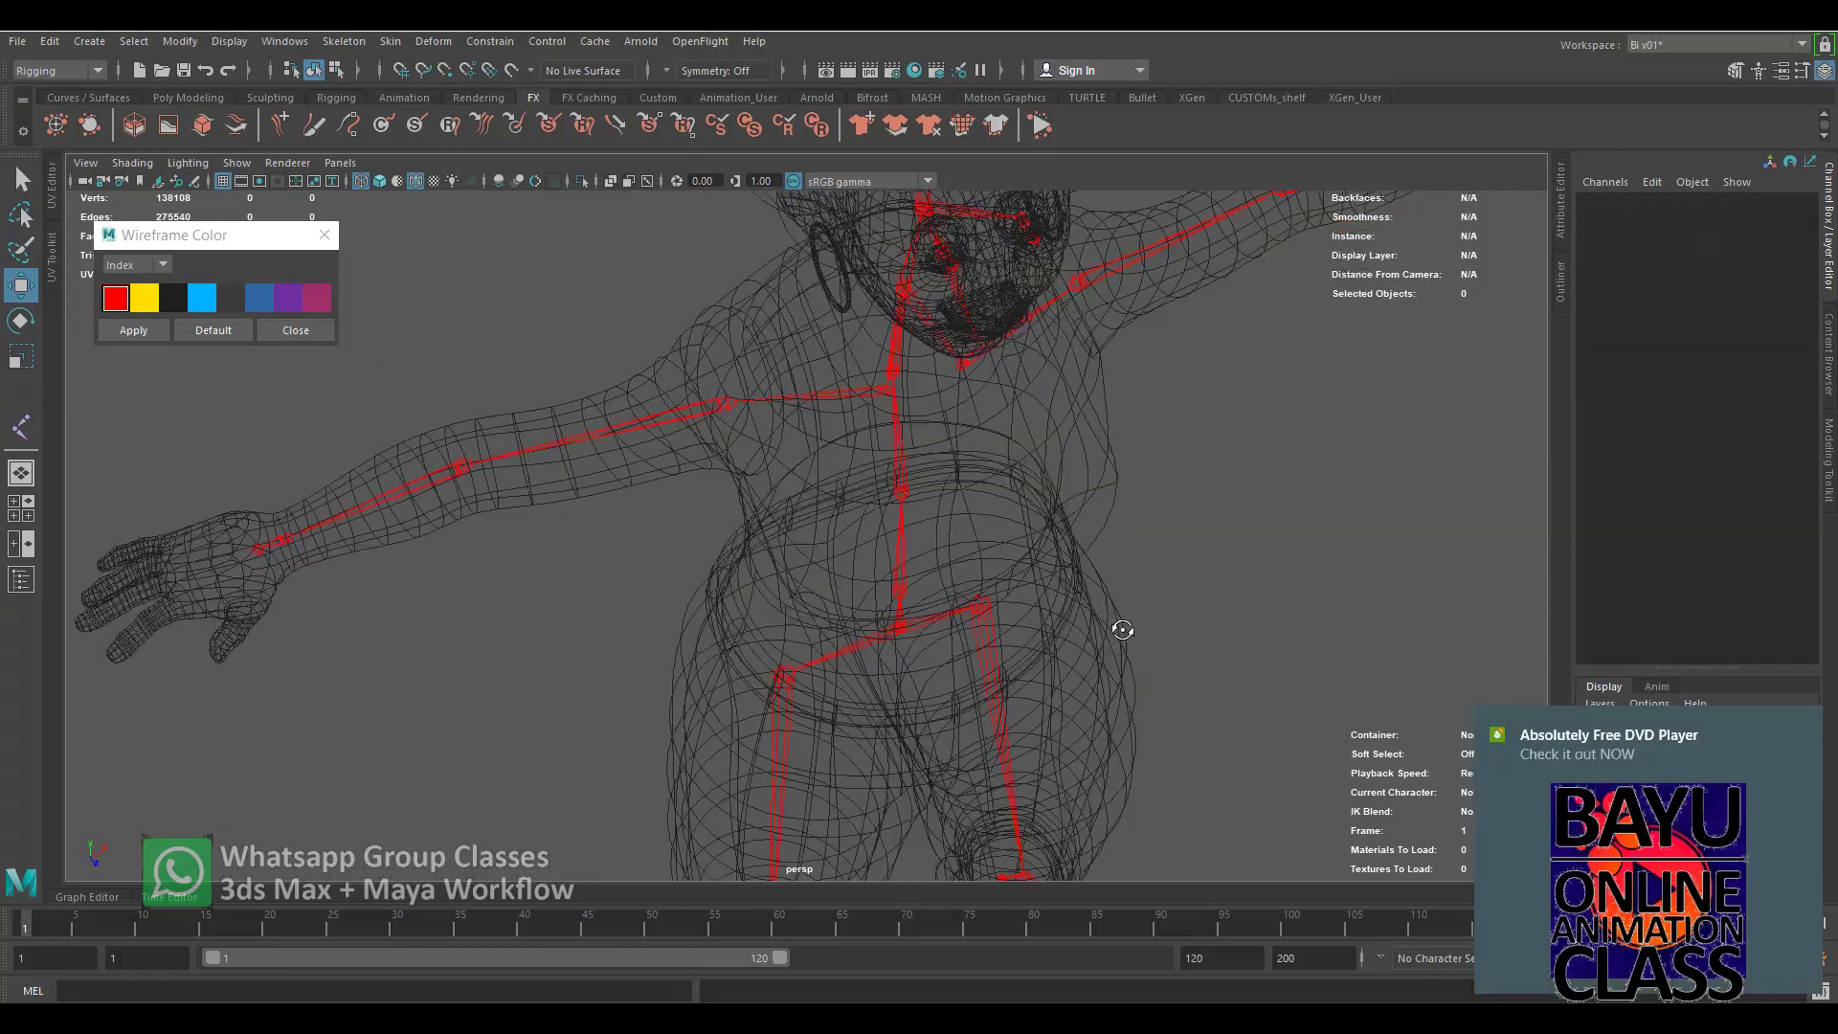
mouse_move(1121, 630)
left_mouse_down("alt")
mouse_move(1273, 642)
mouse_move(1061, 605)
mouse_move(1107, 616)
mouse_move(1091, 664)
mouse_move(1255, 548)
mouse_move(1009, 568)
left_mouse_up("alt")
scroll(967, 537, "down", 3)
scroll(1026, 616, "down", 3)
mouse_move(1025, 616)
middle_mouse_down("alt")
mouse_move(1002, 398)
mouse_move(981, 570)
middle_mouse_up("alt")
mouse_move(980, 570)
left_mouse_down("alt")
mouse_move(960, 513)
mouse_move(1203, 559)
mouse_move(1005, 546)
mouse_move(960, 574)
mouse_move(976, 566)
left_mouse_up("alt")
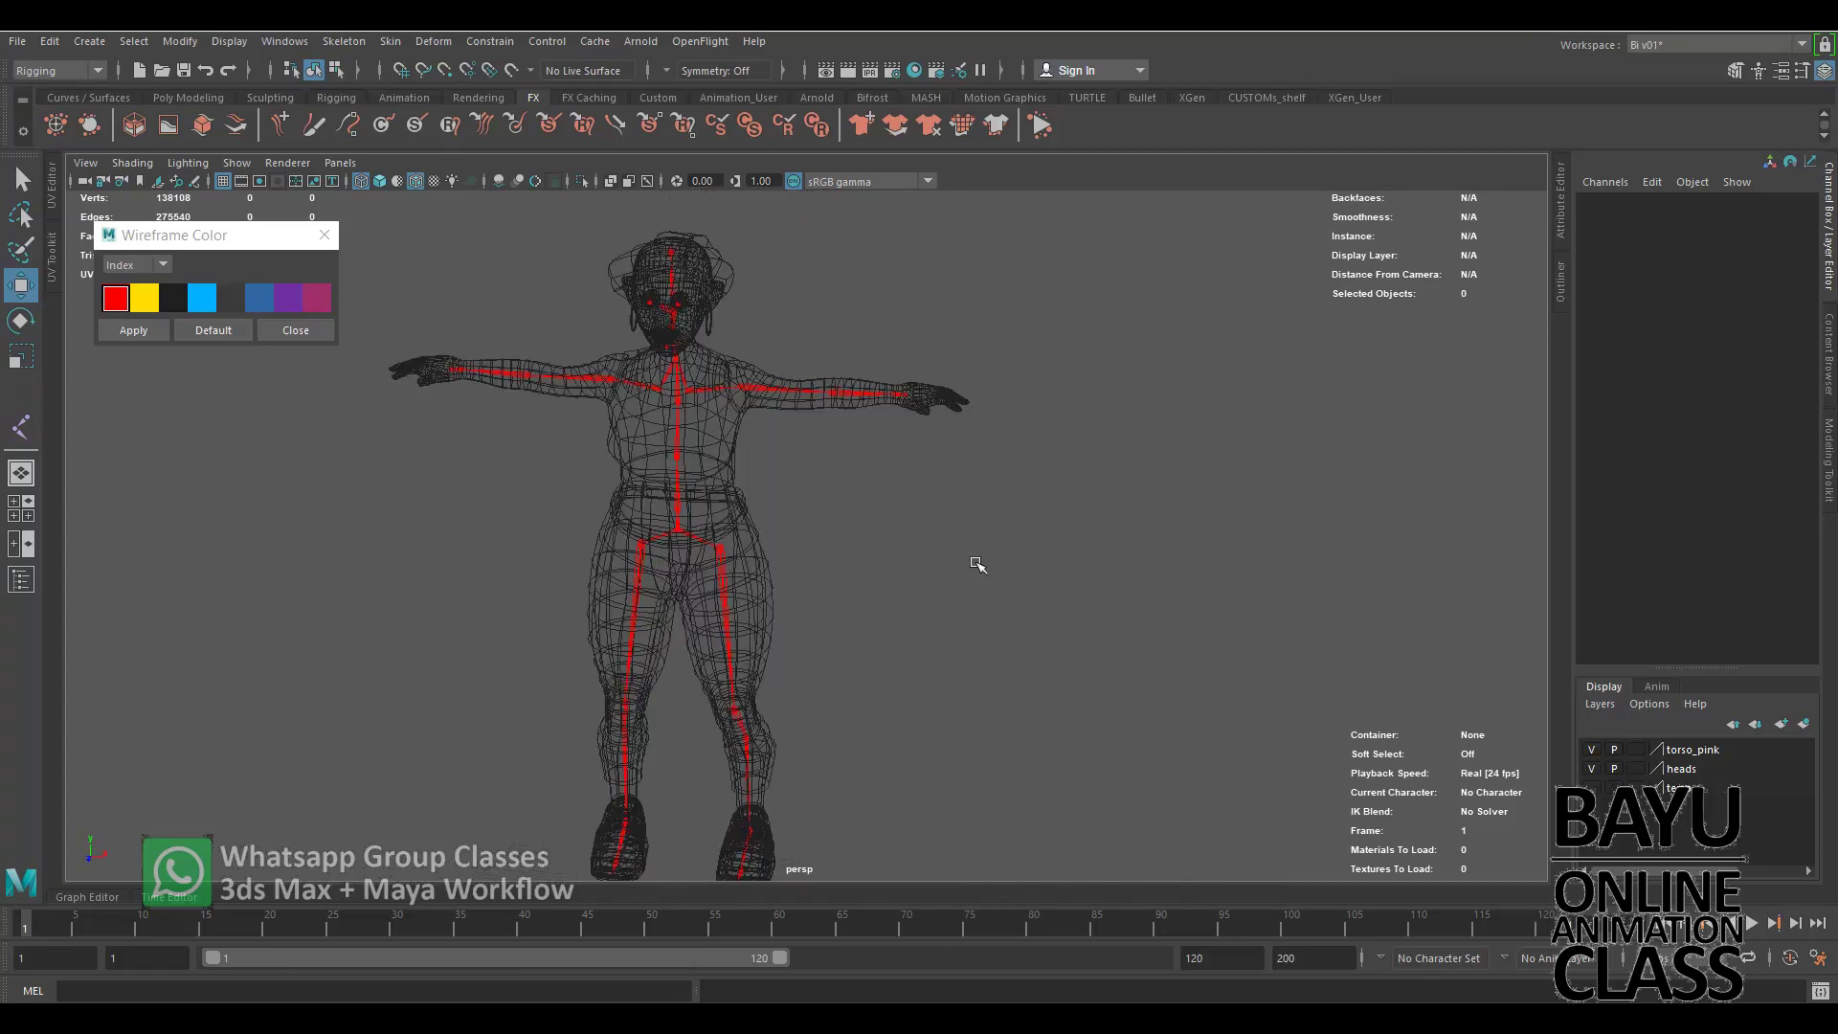
scroll(1067, 463, "up", 2)
scroll(1009, 554, "up", 2)
scroll(996, 594, "up", 2)
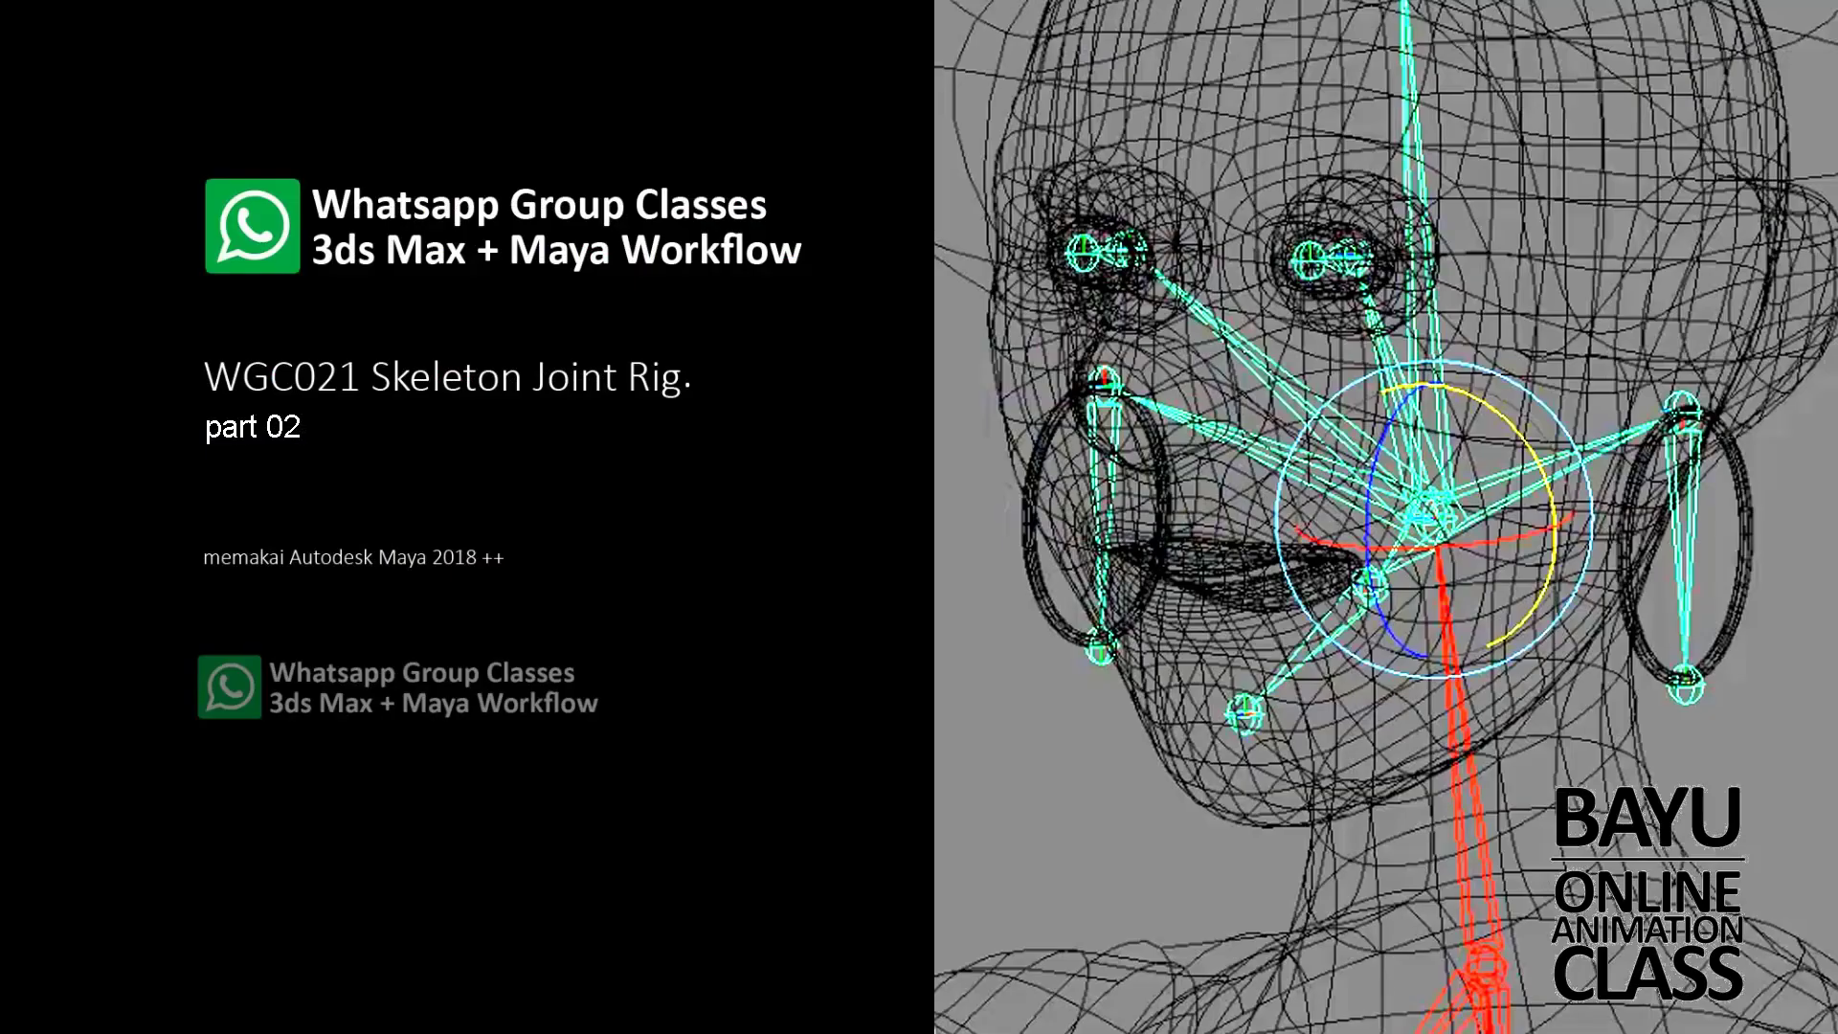